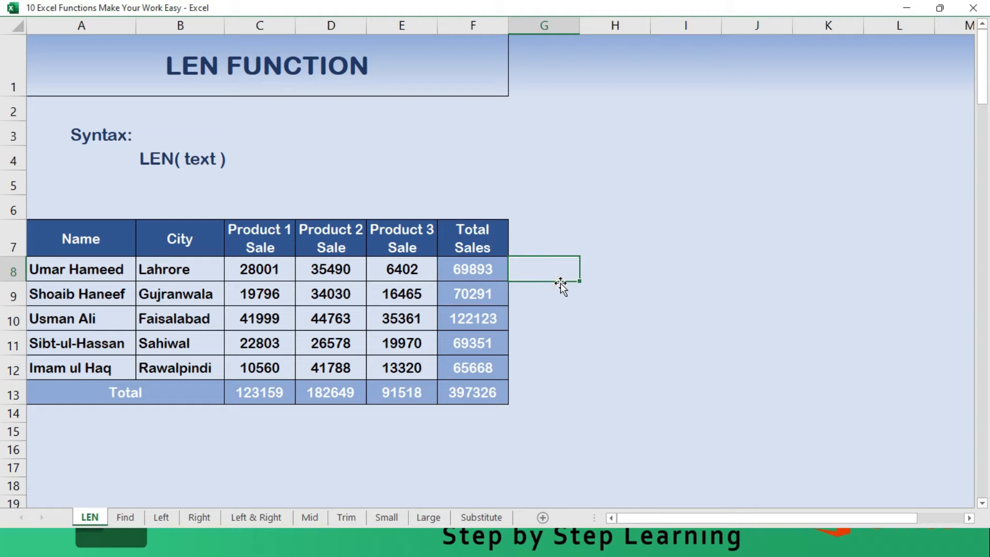
- Enter the formula =LEN(A8) in cell G8 to count the characters of the first name in the table
type("=Le")
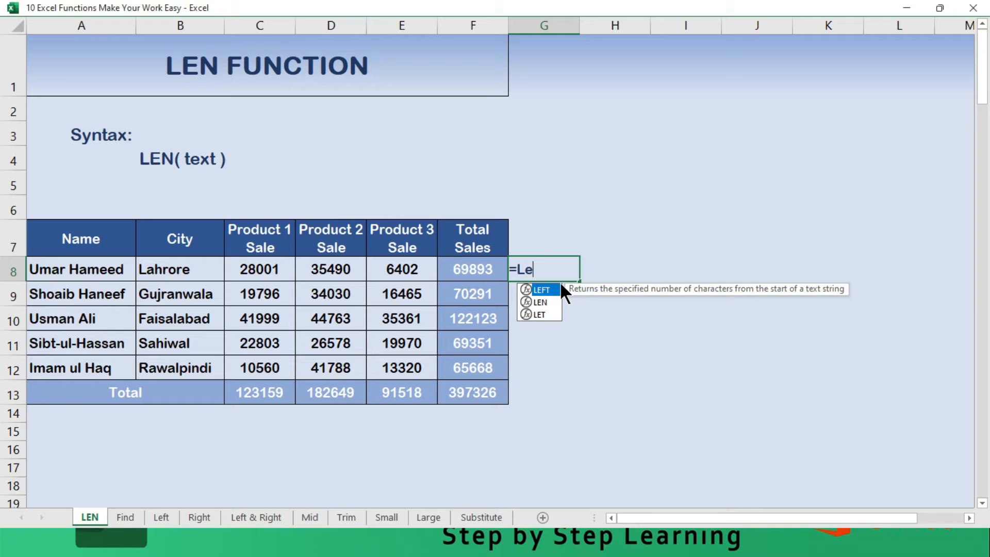
type("n(")
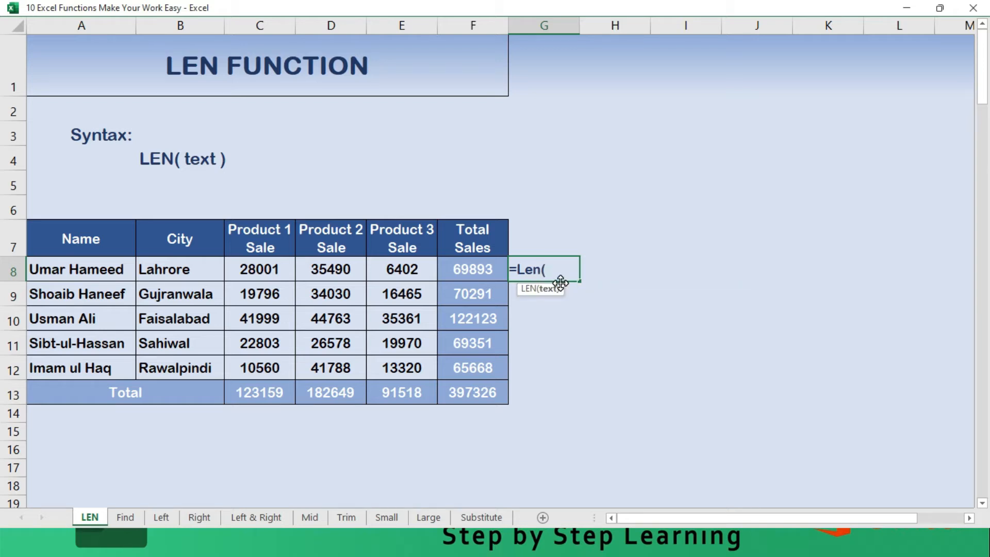
left_click(90, 275)
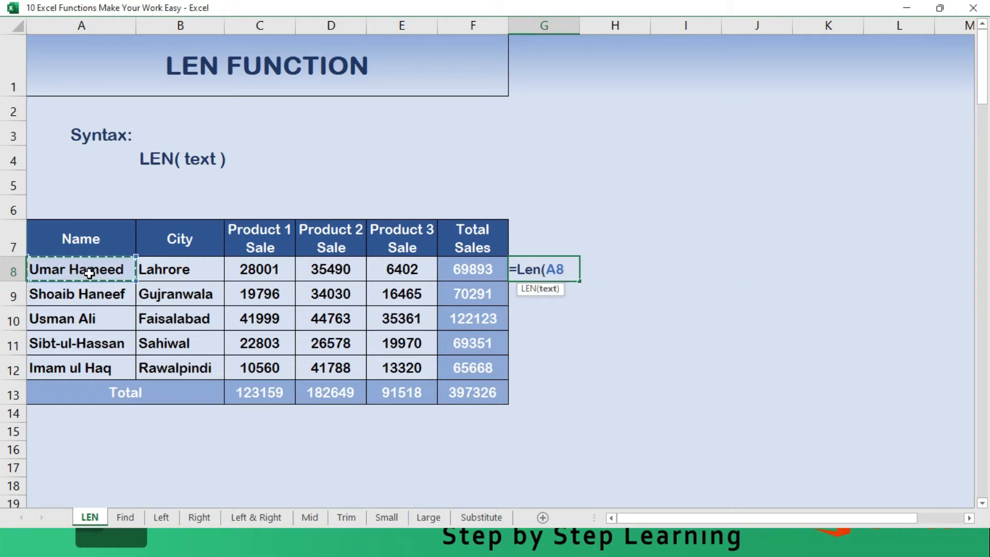
type(")")
key("Return")
key("Up")
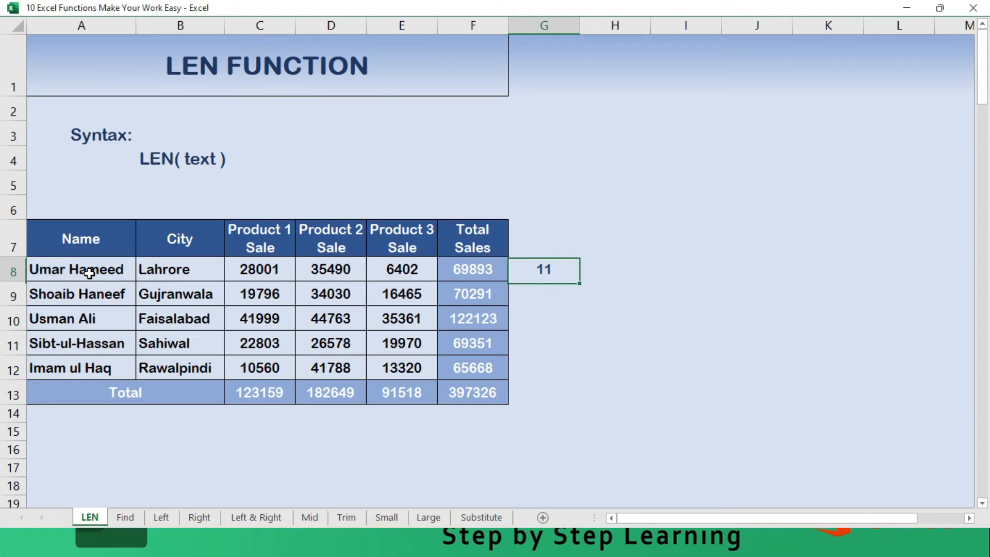
- Fill the LEN formula from G8 down through G13
key("shift+Down")
key("shift+Down")
key("shift+Down")
key("shift+Down")
key("shift+Down")
key("ctrl+d")
key("Left")
key("Left")
key("Left")
key("Left")
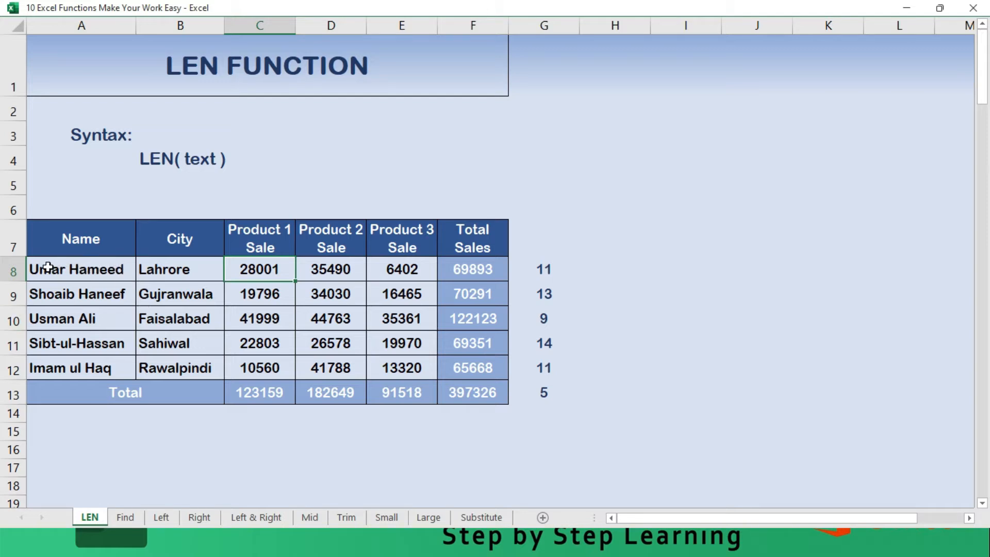
- Try to enter a LEN formula in H8 using the first person's full name as quoted text instead of a cell reference
left_click(589, 264)
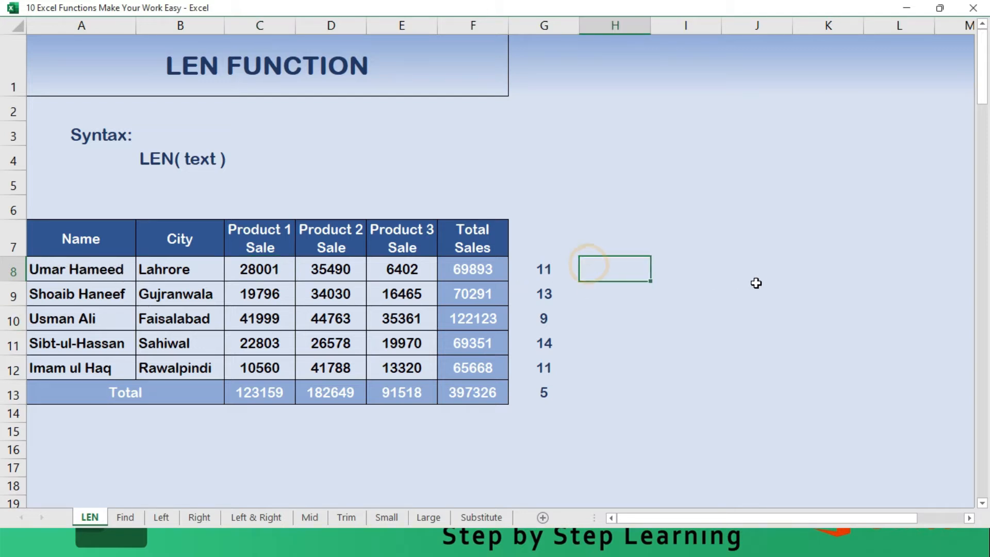
type("=len(")
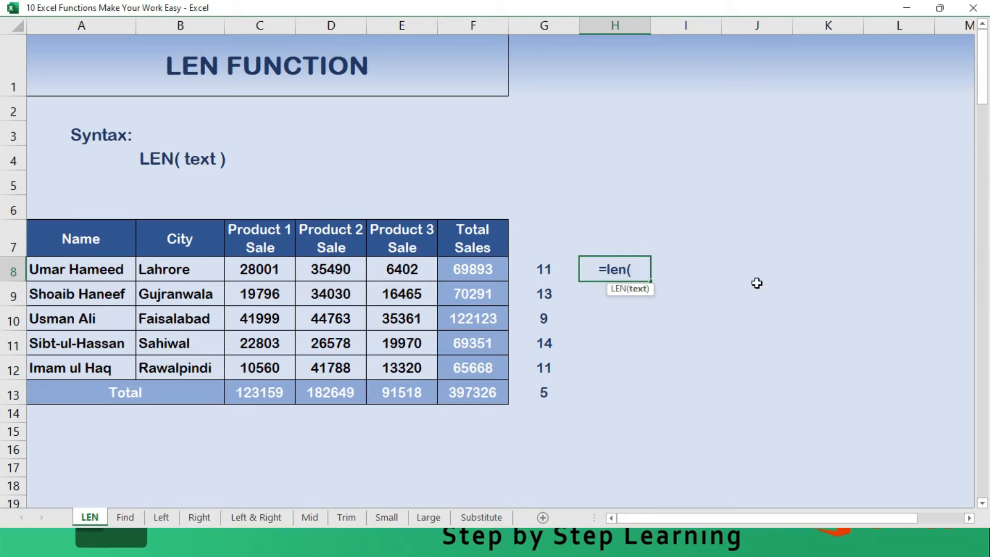
type("\"")
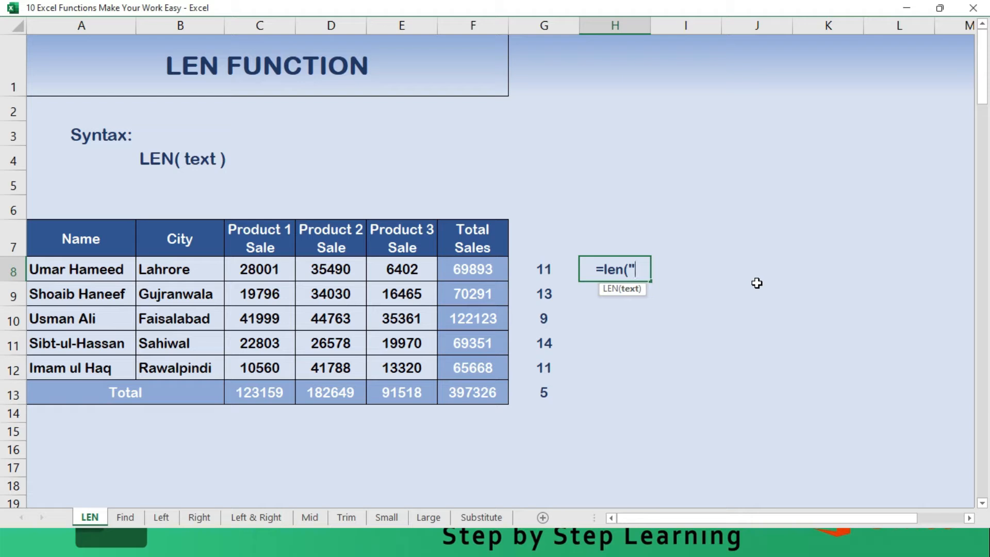
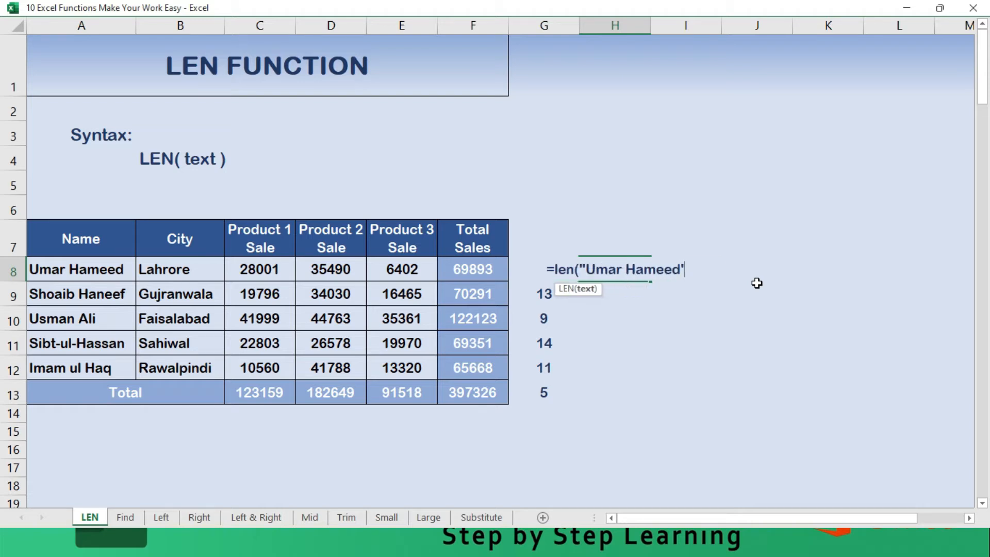
key("Return")
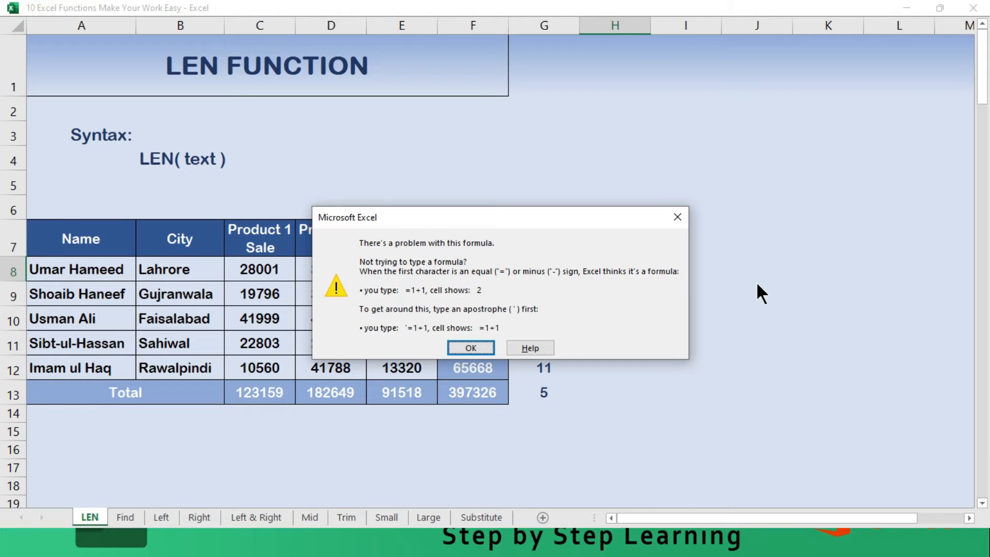
- Correct the closing quotation mark after the name in H8's LEN formula and commit the formula
key("Return")
key("Left")
key("Left")
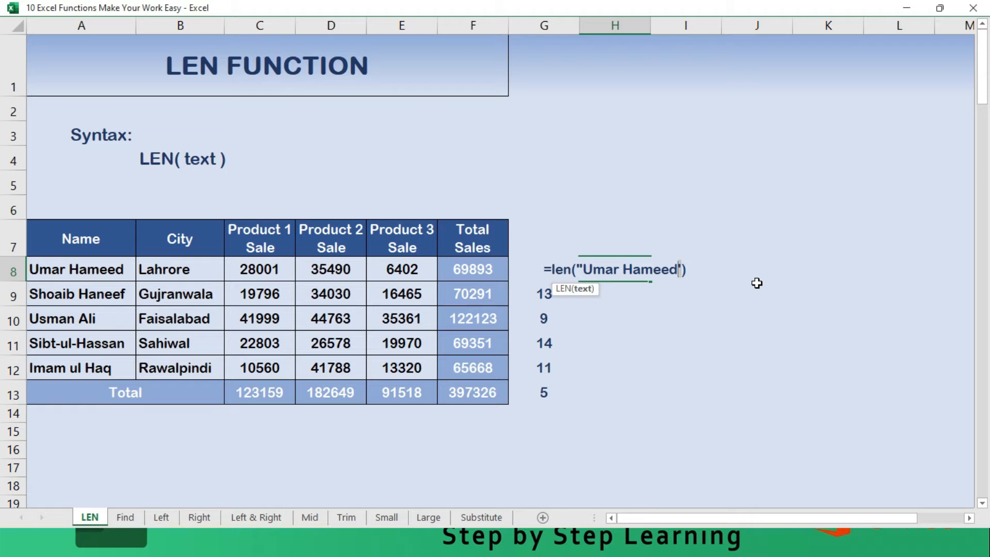
key("Delete")
type(":")
key("BackSpace")
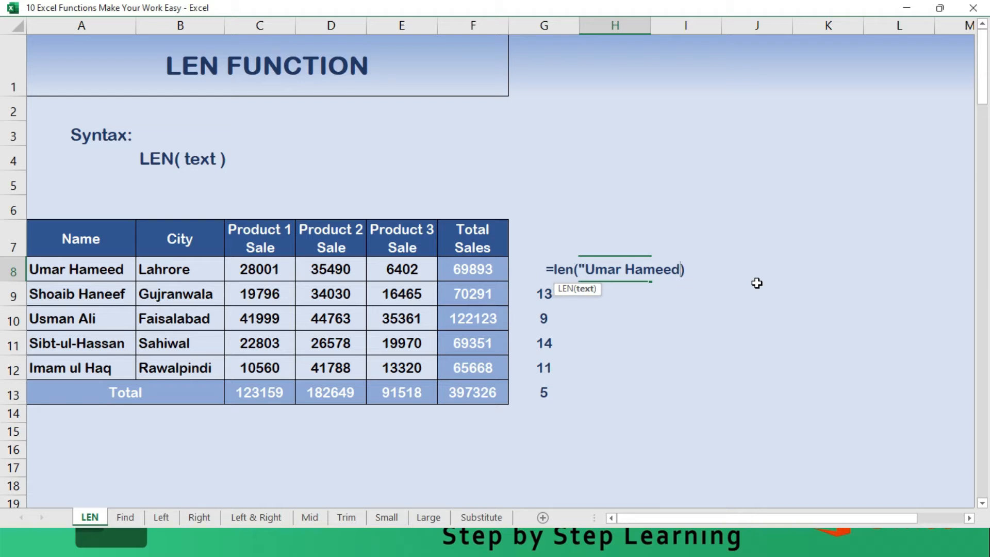
type("\"")
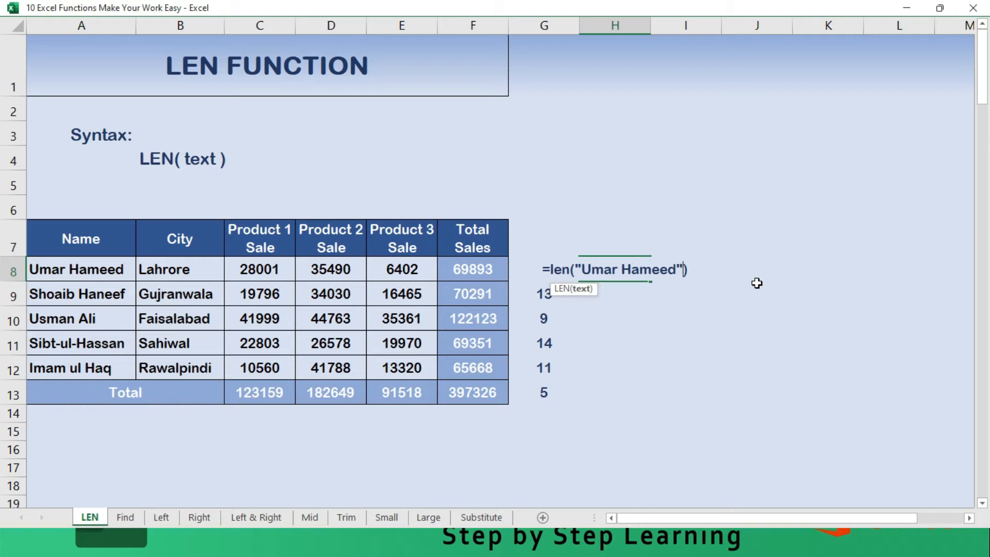
key("Return")
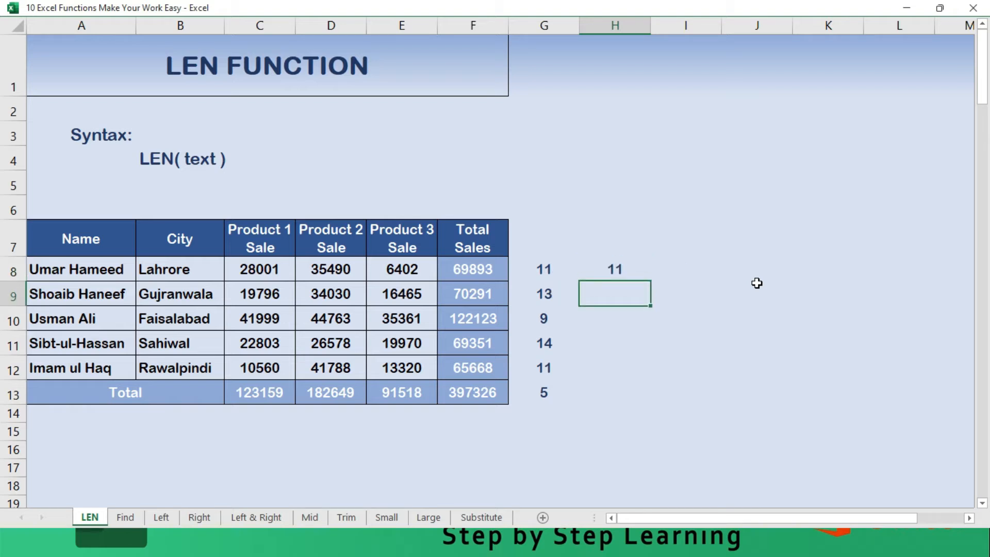
- Enter the formula =LEN(2556) in cell I8 to count the digits of a typed number
key("Up")
key("Right")
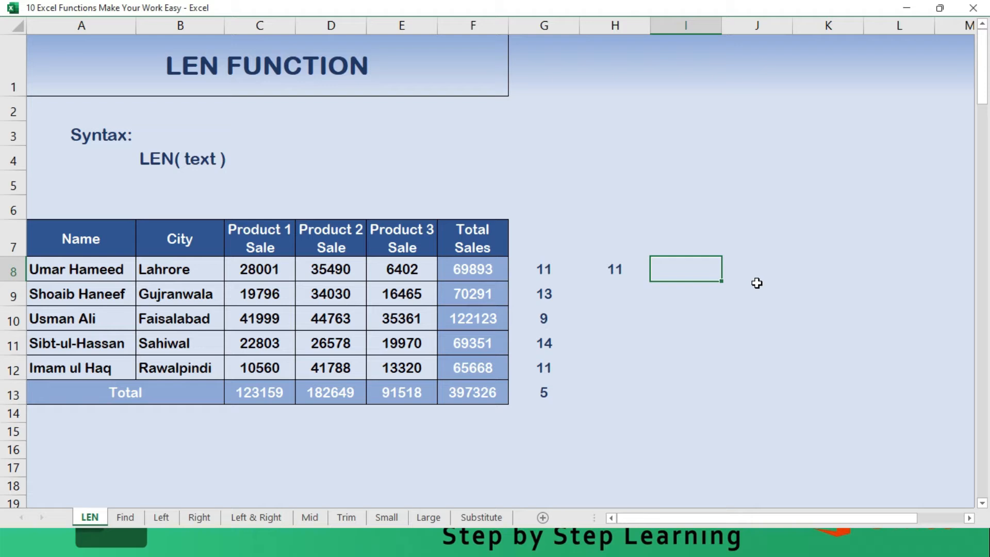
type("=le")
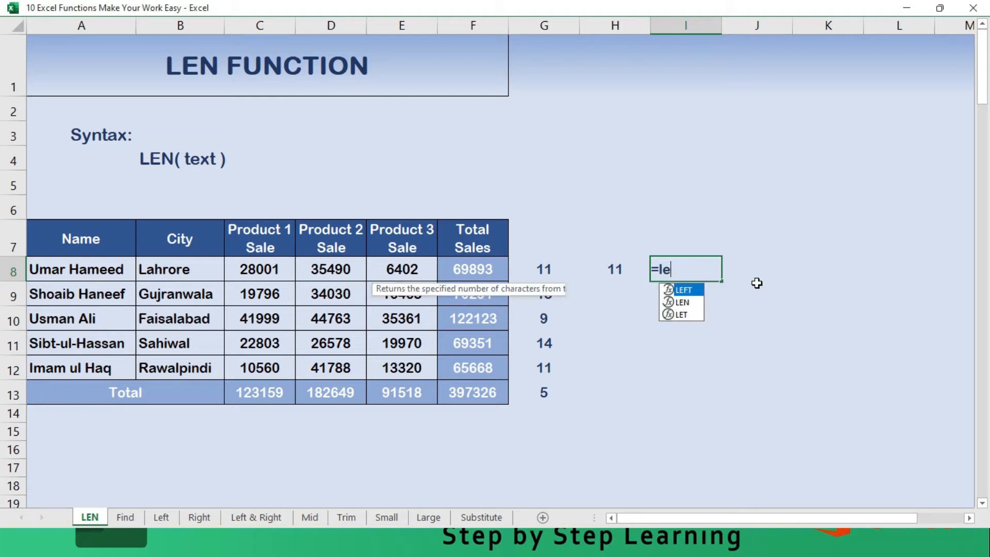
type("n(2")
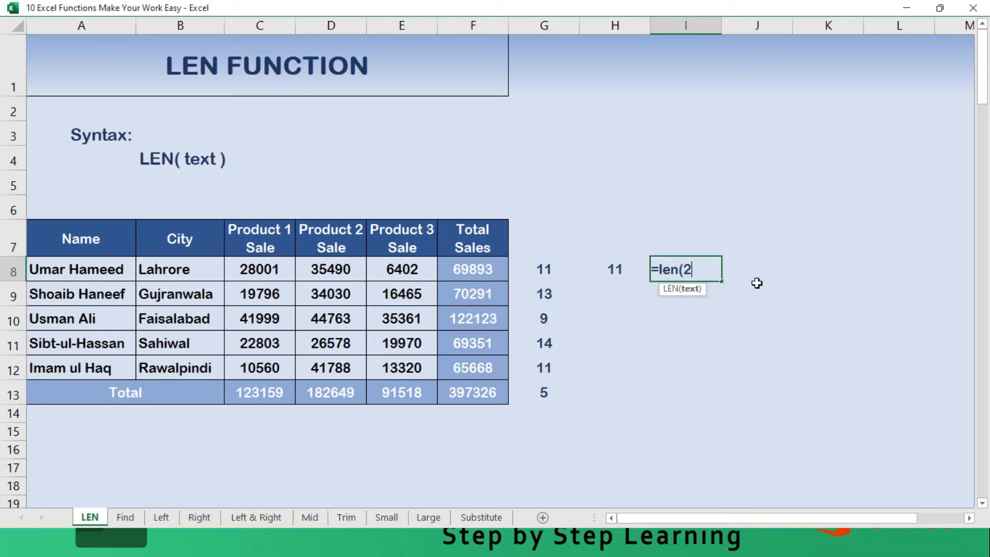
type("556)")
key("Return")
key("Up")
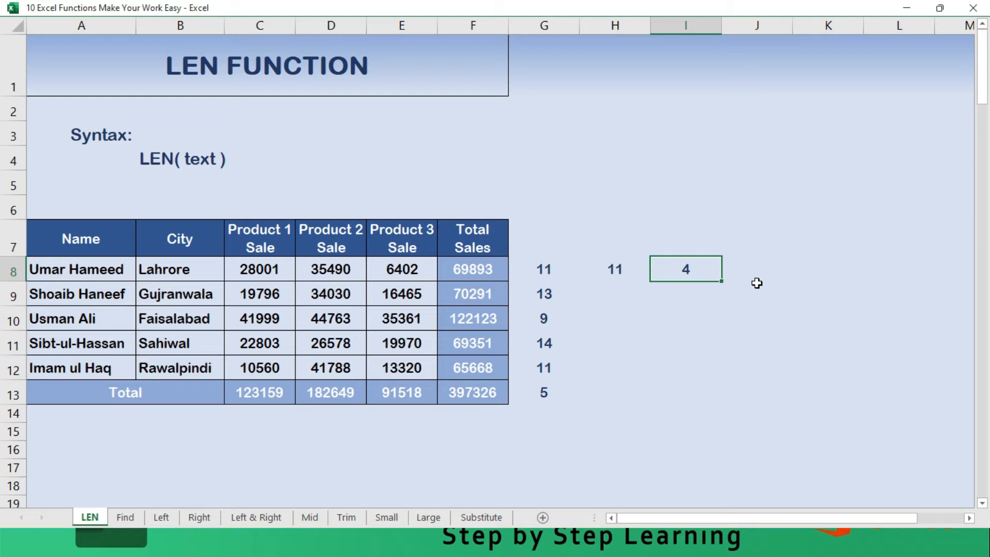
- Replace the formula in I8 with =LEN(C8) to count the digits of the first Product 1 sale
left_click(757, 284)
key("Left")
type("=len(")
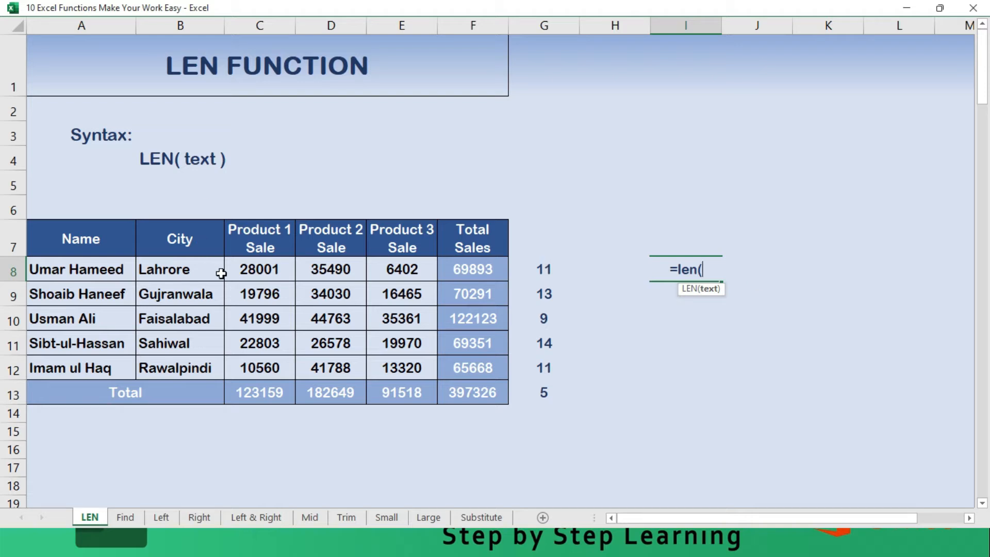
left_click(244, 273)
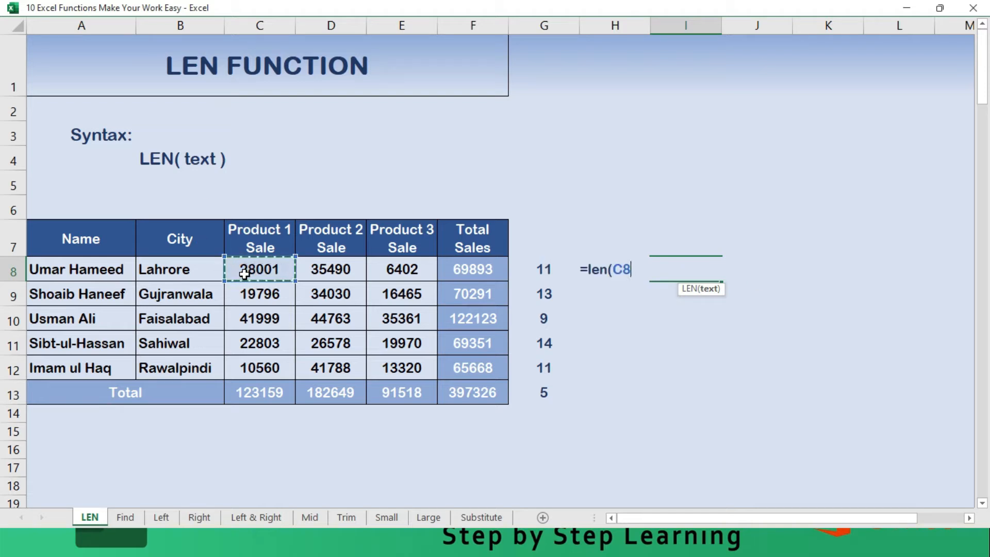
key("Return")
key("Up")
- Fill the LEN formula from I8 into all cells down through I13
key("shift+Down")
key("shift+Down")
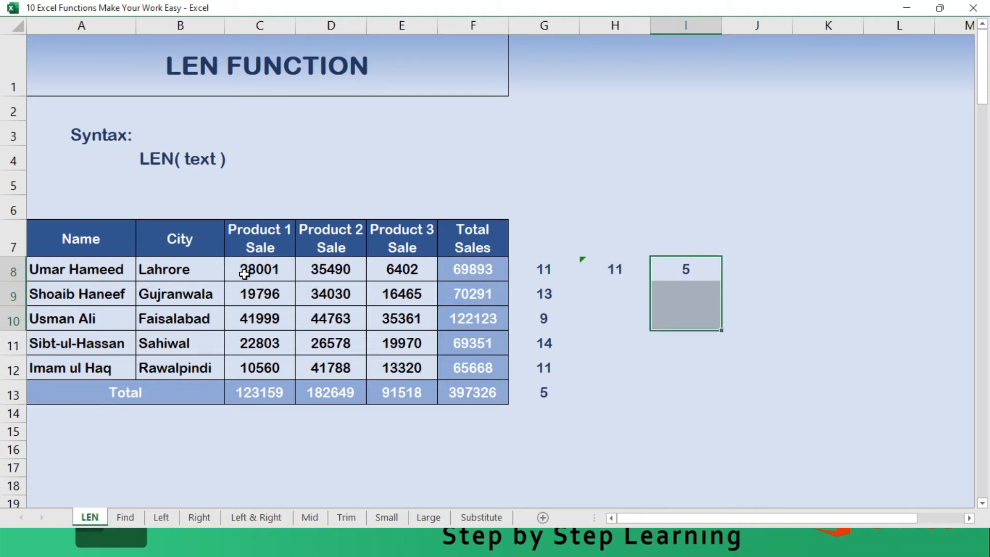
key("shift+Down")
key("shift+Down")
key("shift+Down")
key("F2")
key("ctrl+Return")
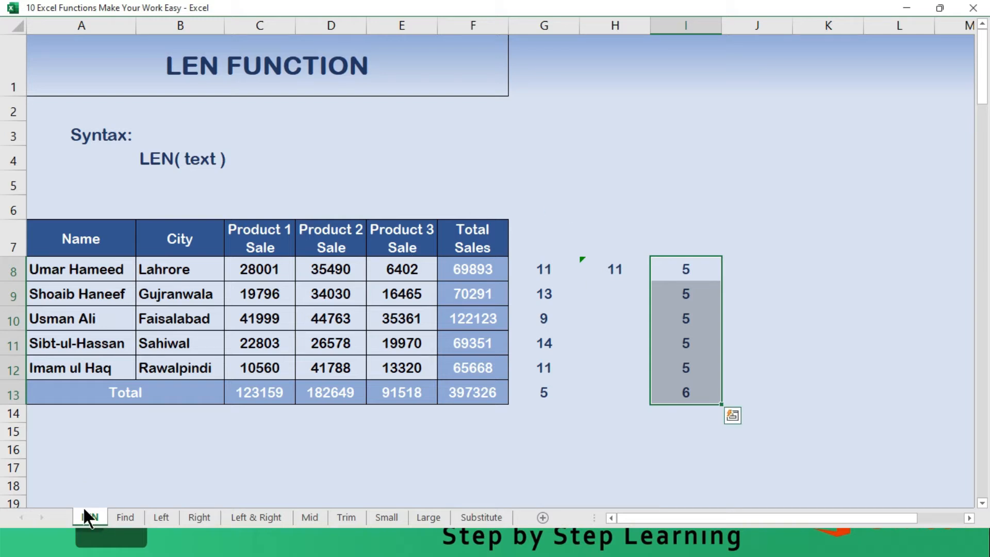
- On the Find worksheet, enter =FIND("a",A8) in G8 to locate the letter a in the first name
left_click(123, 516)
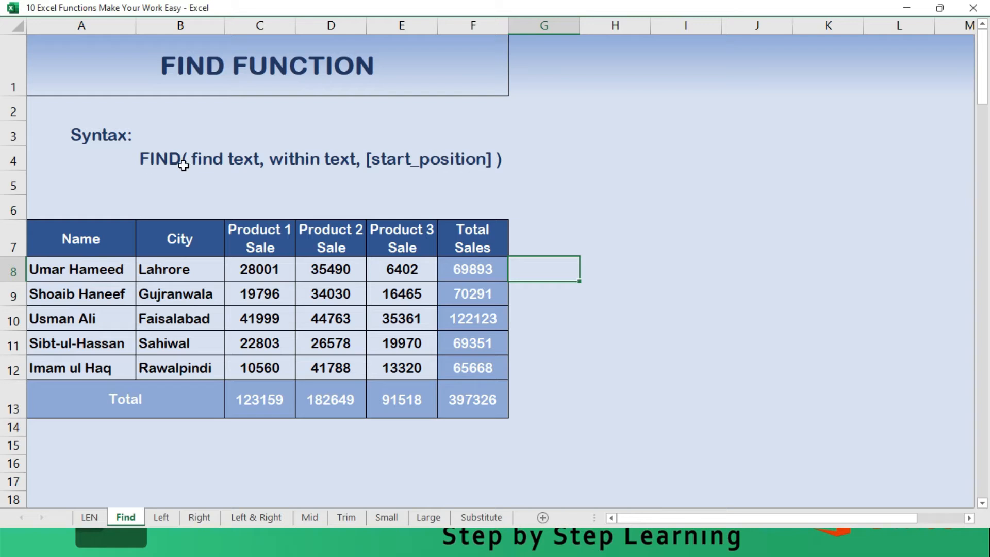
key("Home")
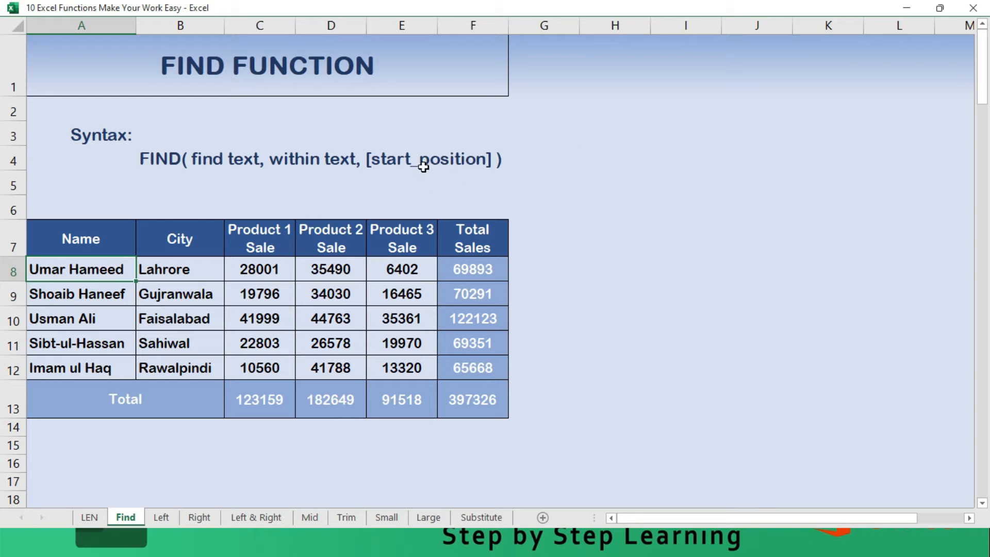
left_click(570, 269)
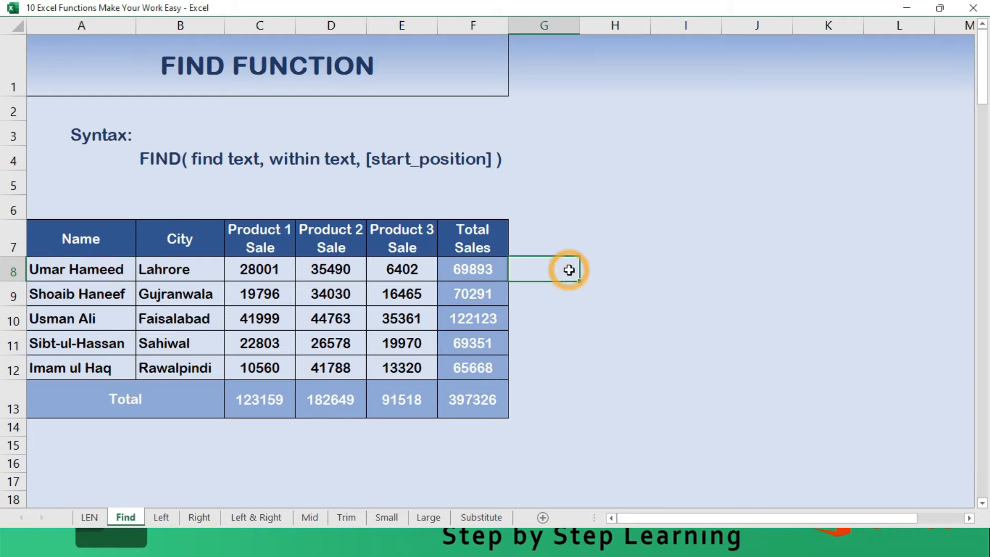
type("=fifn")
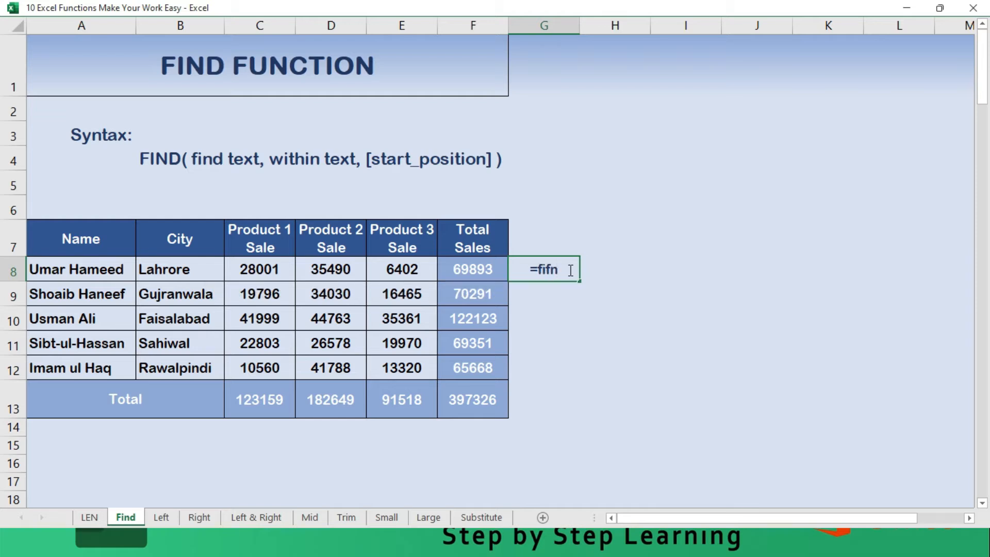
key("BackSpace")
key("BackSpace")
type("nd")
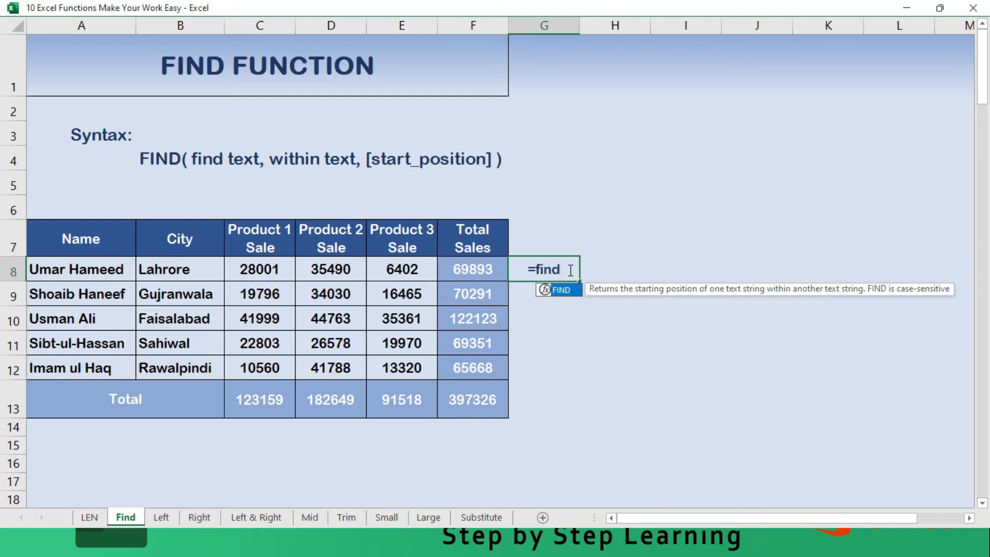
type("(")
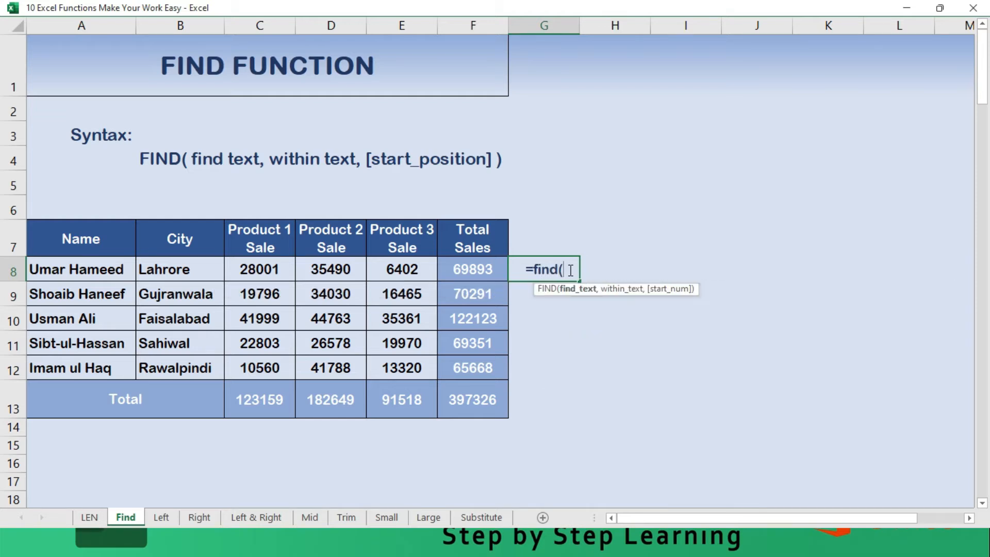
type("\"a")
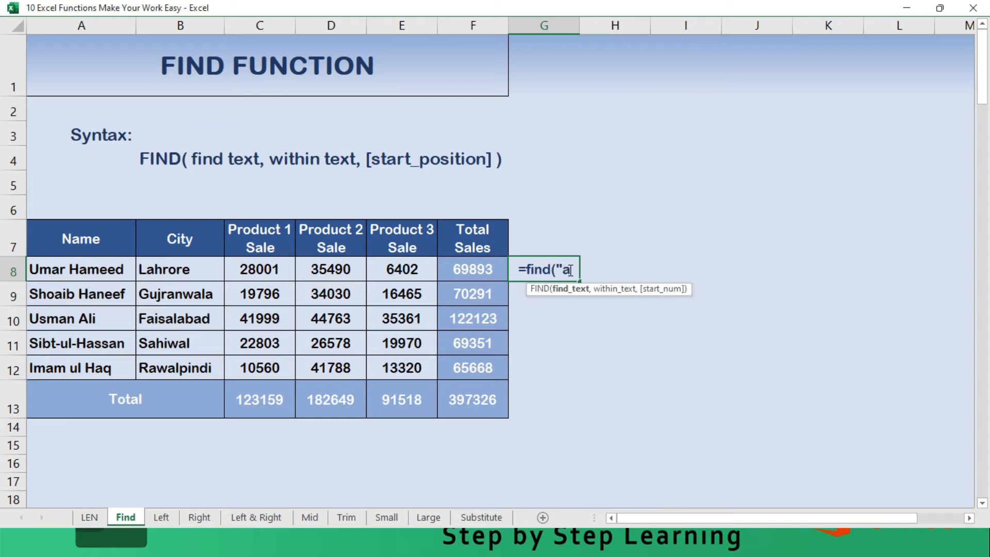
type("\"")
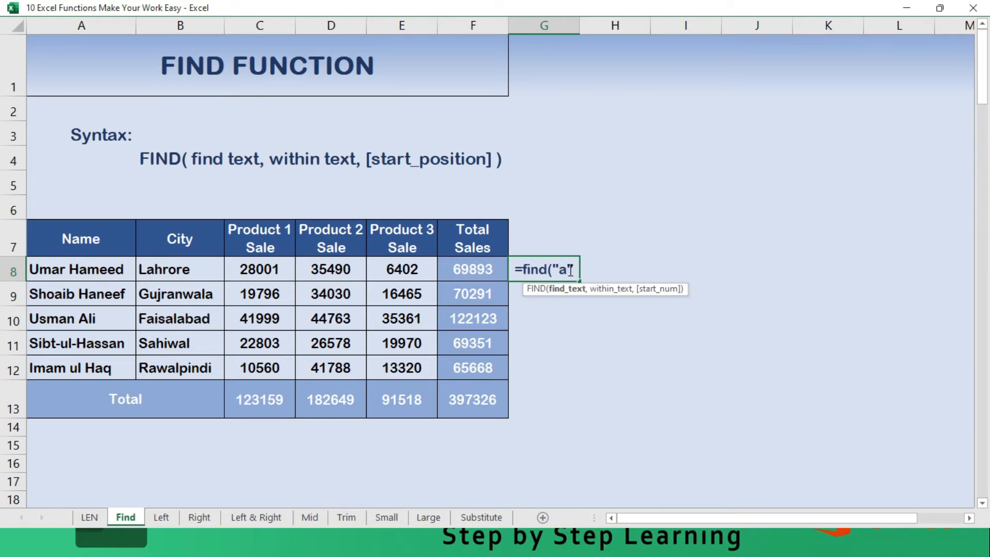
type(",")
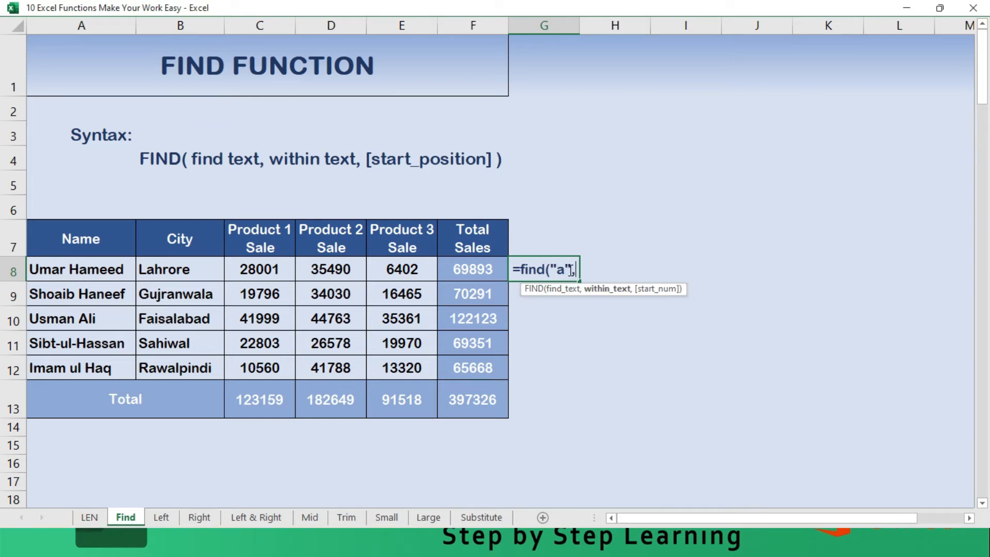
left_click(51, 277)
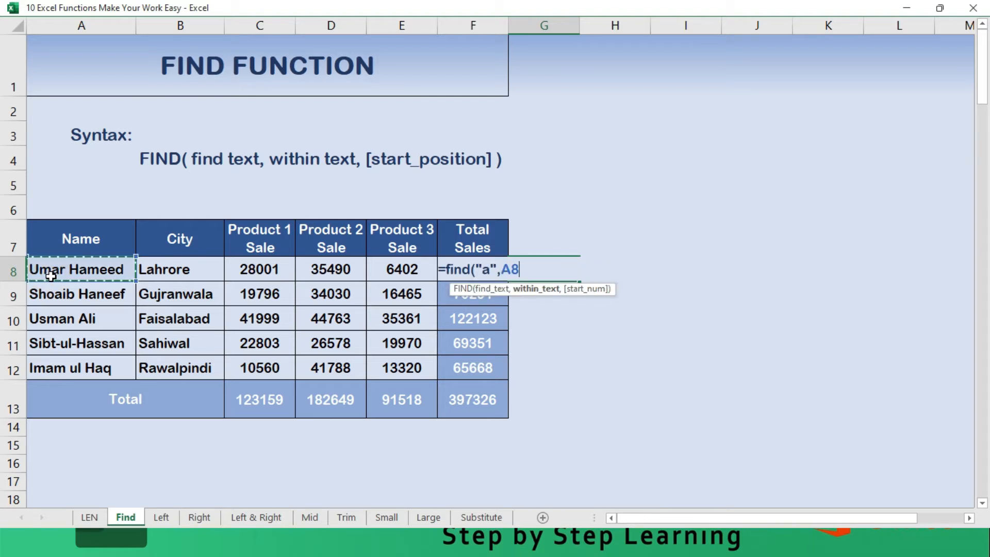
type(")")
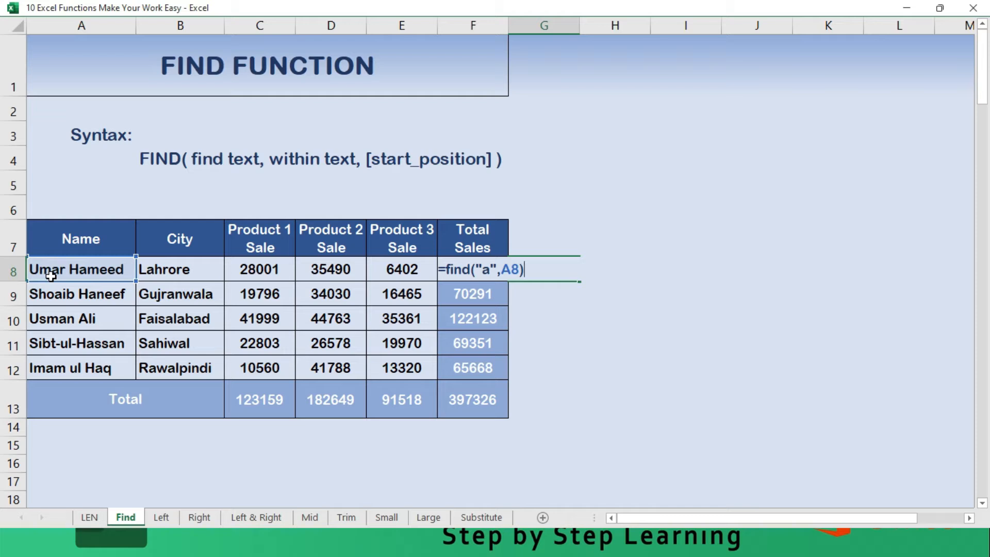
key("Return")
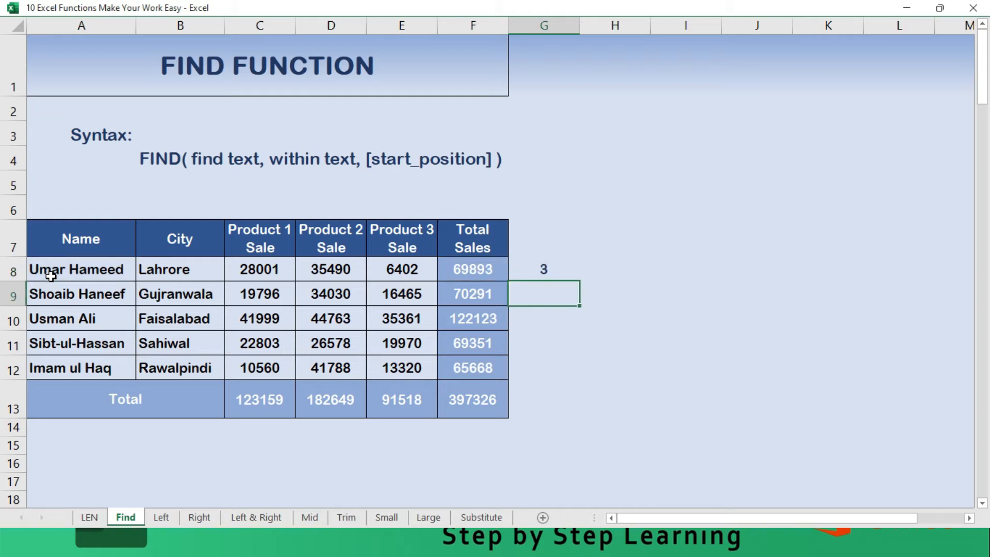
- Fill the FIND formula from G8 down through G12 for the remaining names
key("Up")
key("shift+Down")
key("shift+Down")
key("shift+Down")
key("shift+Down")
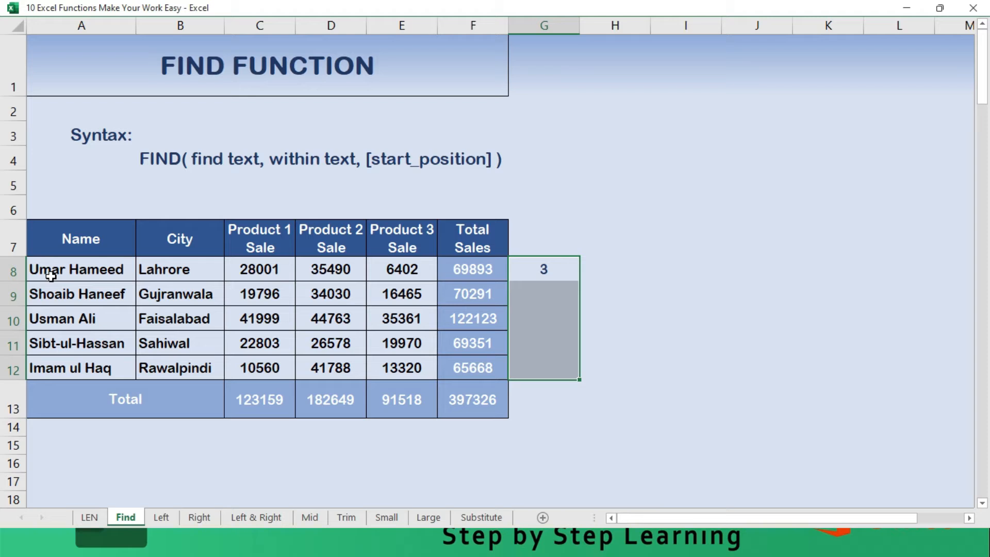
key("ctrl+d")
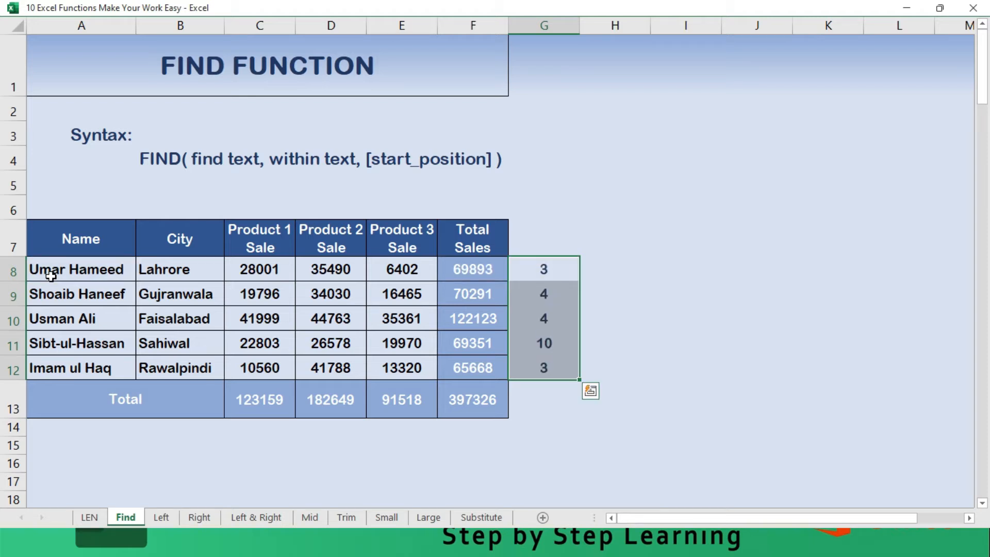
key("Down")
key("Down")
key("Down")
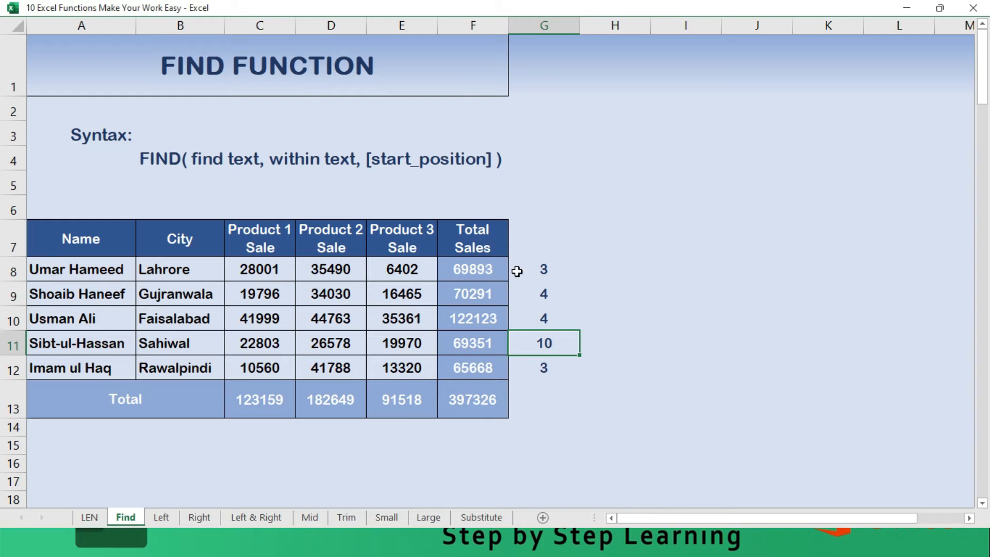
- Enter =FIND("a",A8,4) in H8 to locate the letter a in the first name starting from the fourth character
left_click(577, 265)
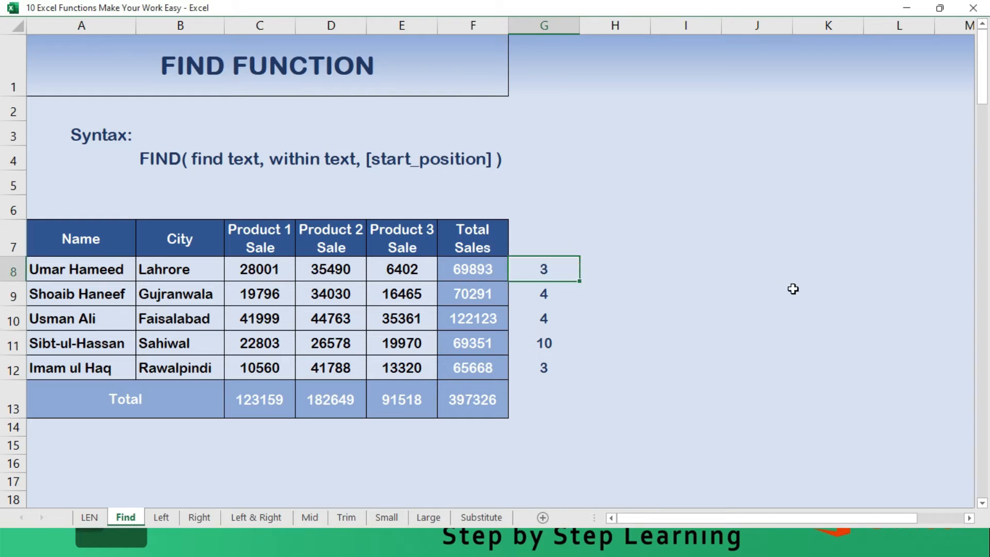
key("Right")
type("=l")
key("BackSpace")
type("find(")
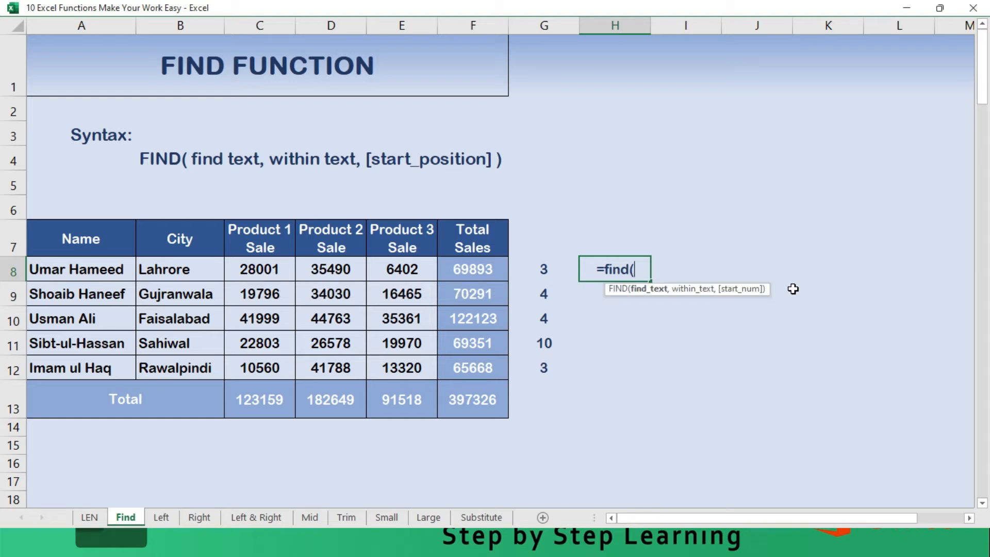
type("\"")
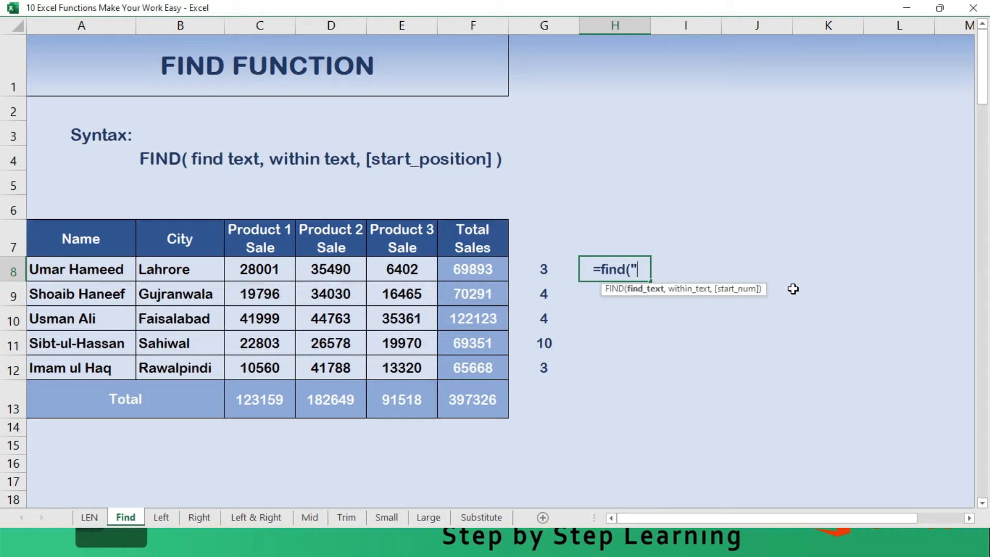
type("a\"")
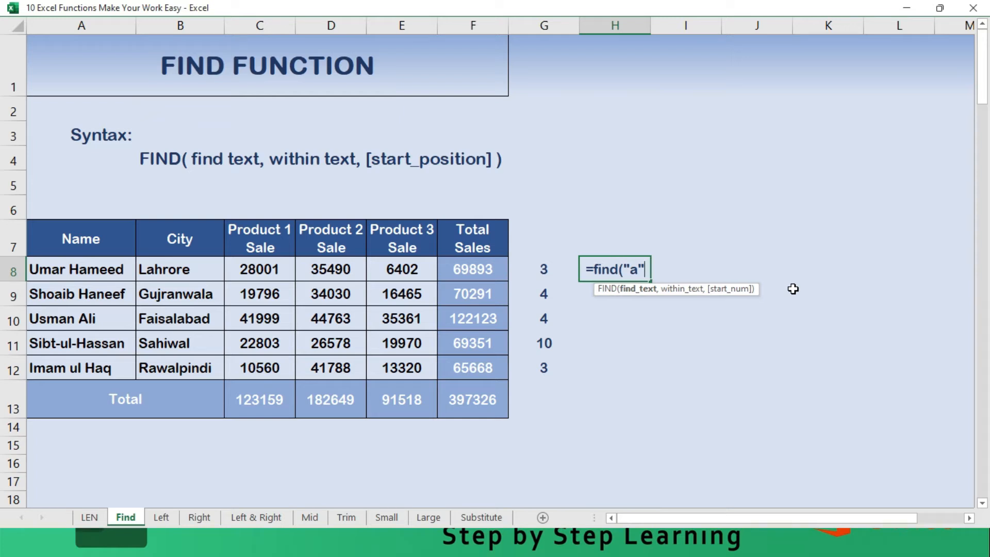
type(",")
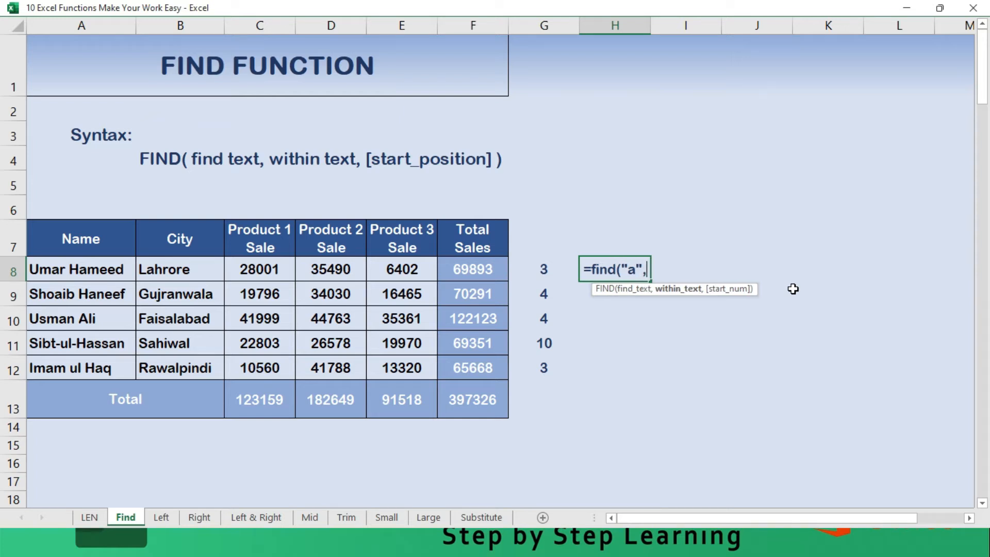
left_click(62, 272)
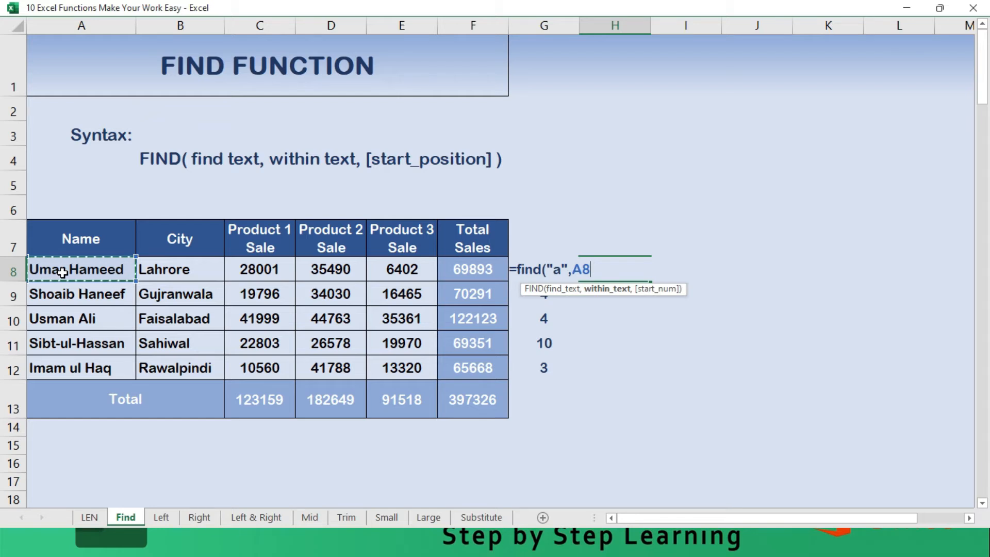
type(",")
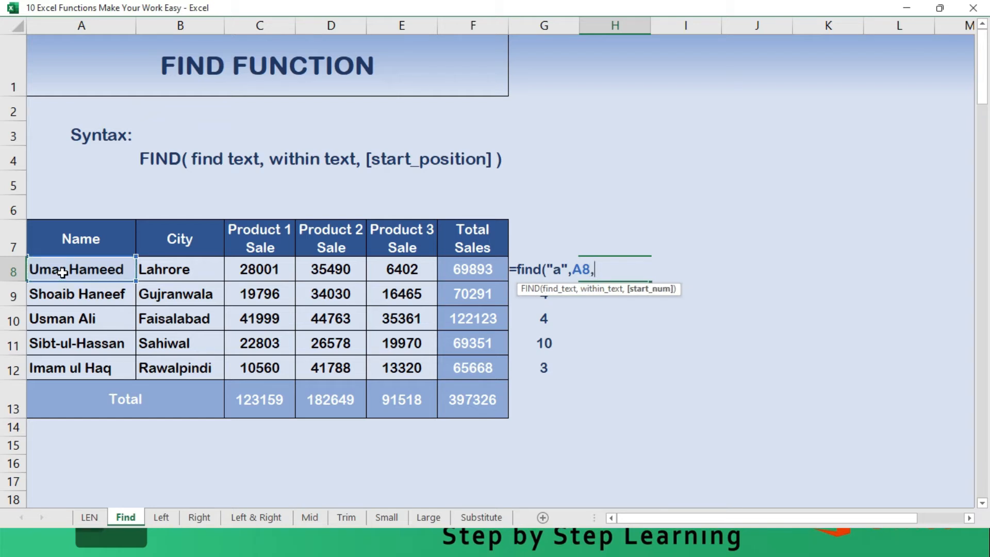
type("4)")
key("Return")
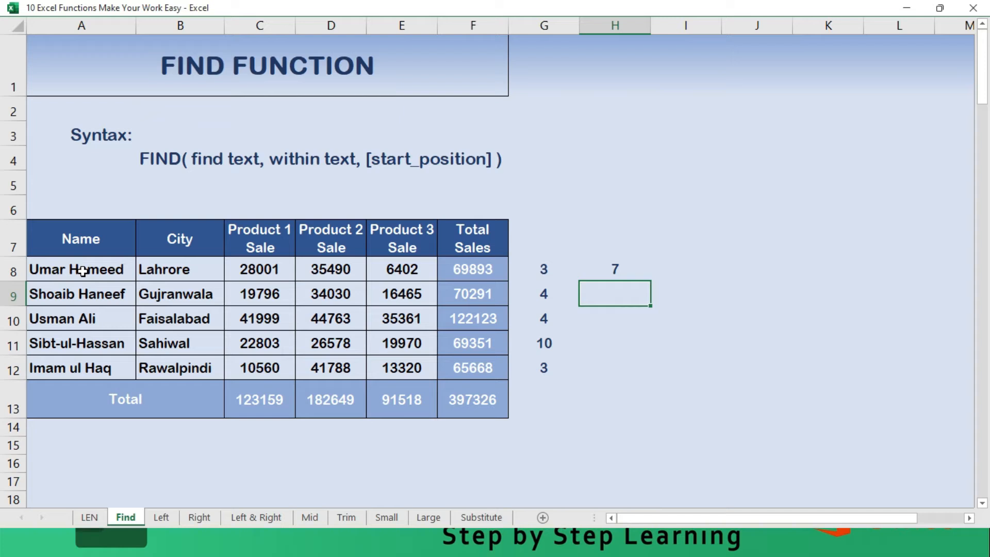
left_click(630, 268)
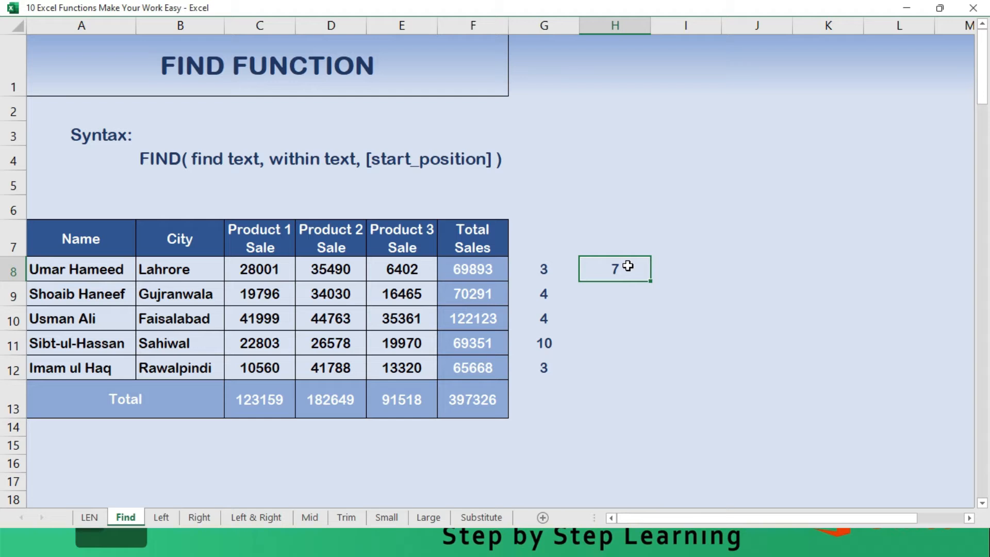
key("Down")
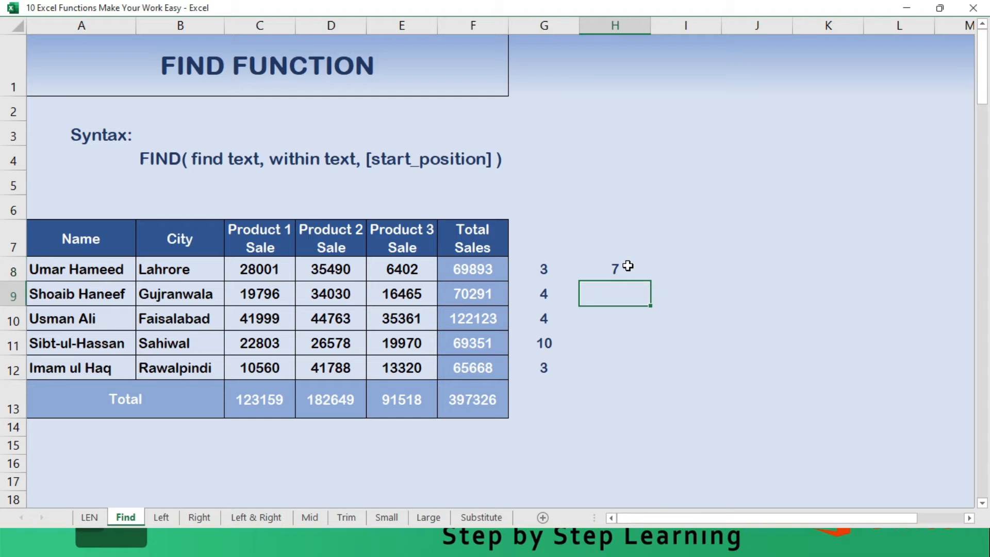
key("Up")
key("Up")
key("Up")
key("Up")
key("Up")
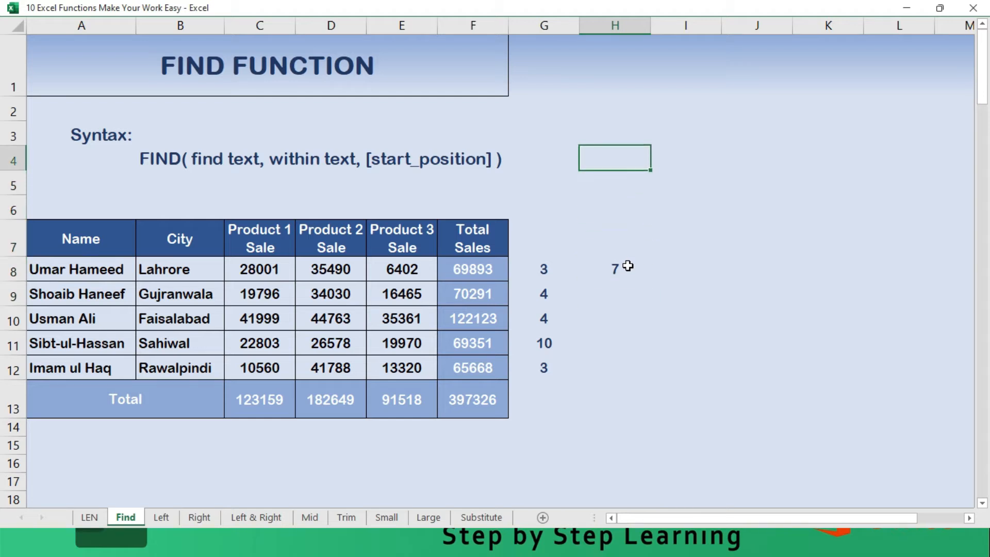
left_click(623, 266)
- Enter =FIND(0,C8) in I8 to locate the digit 0 in the first Product 1 sale
left_click(692, 264)
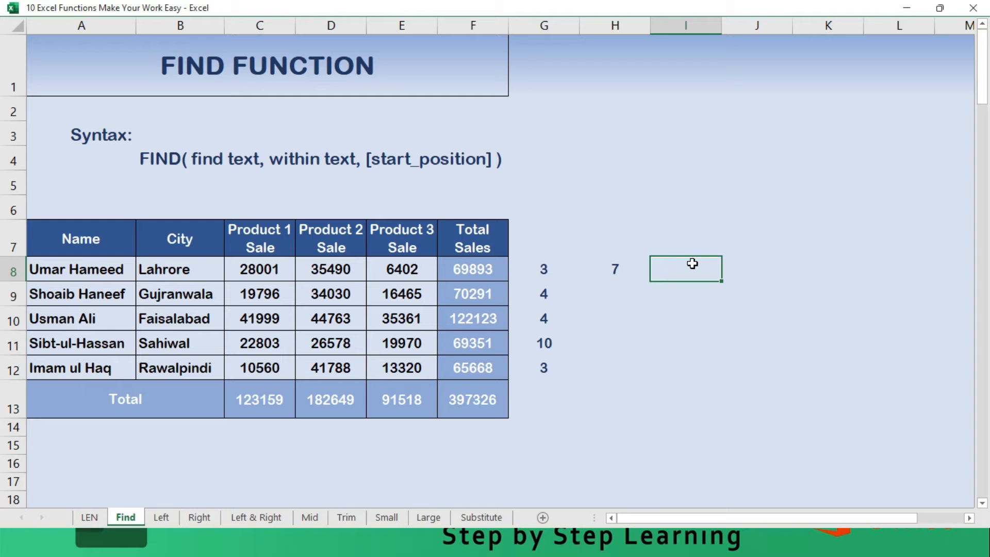
type("=find")
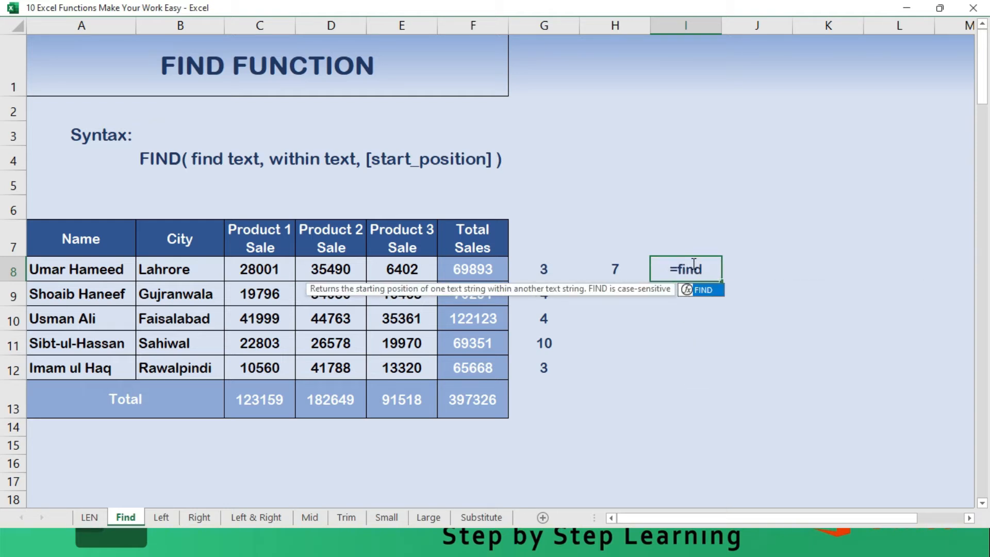
type("(")
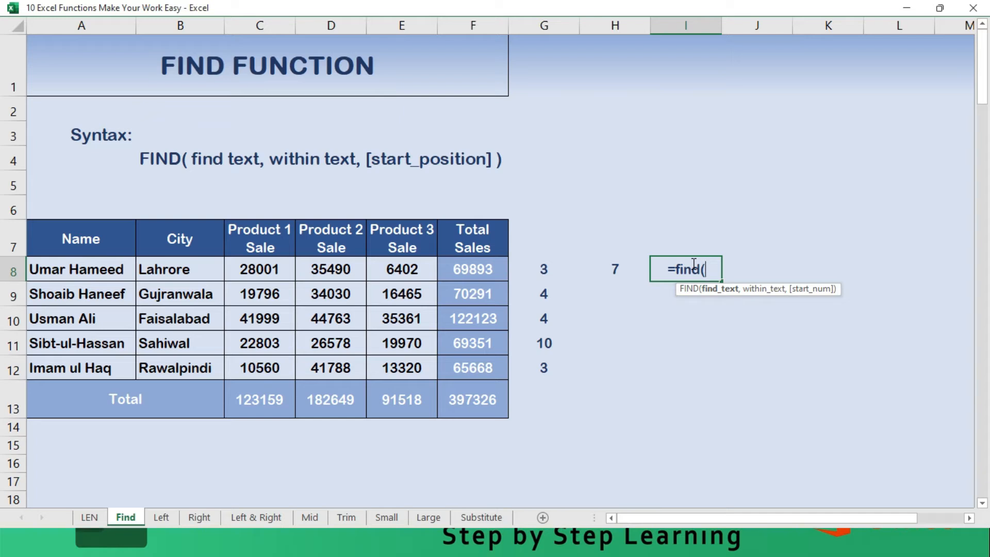
type("0")
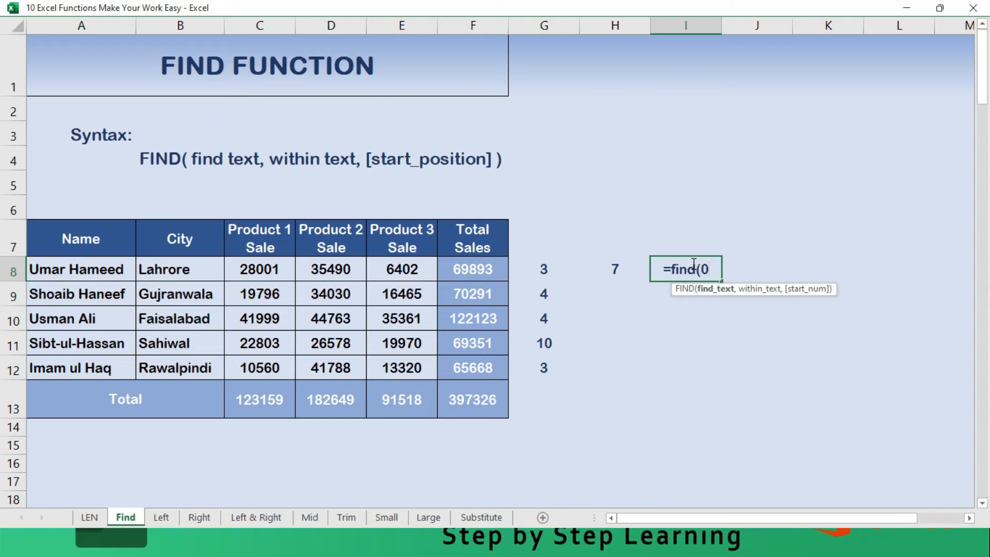
type(",")
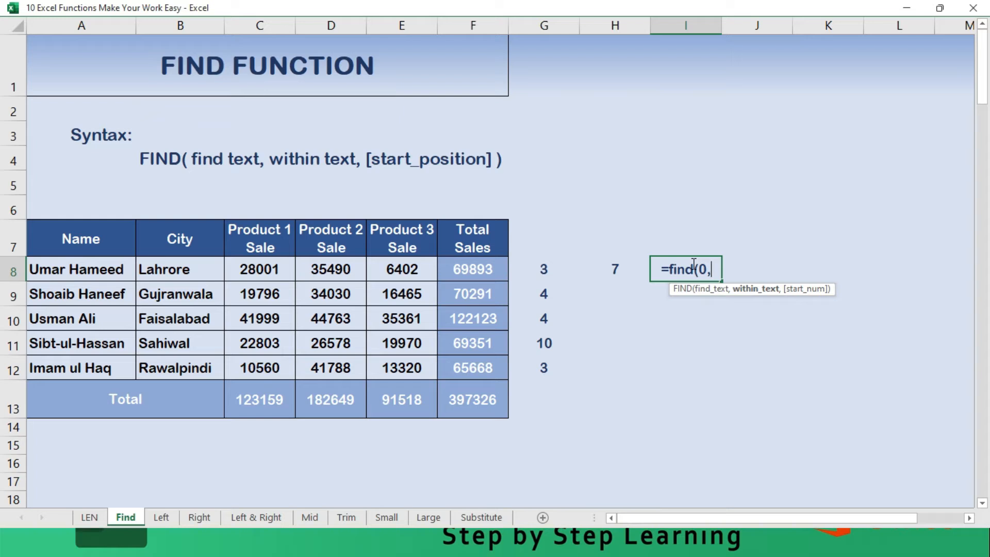
left_click(261, 270)
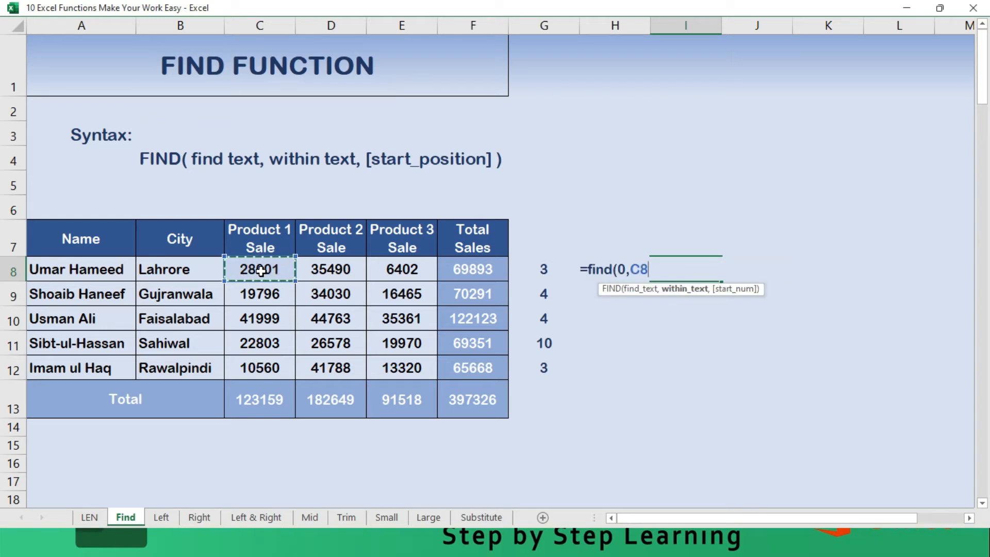
type(")")
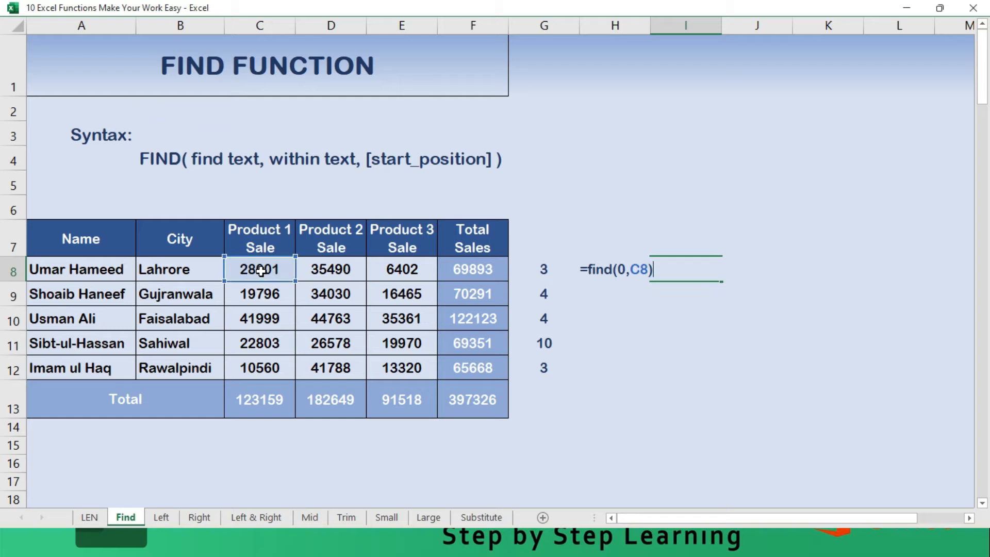
key("Return")
key("Up")
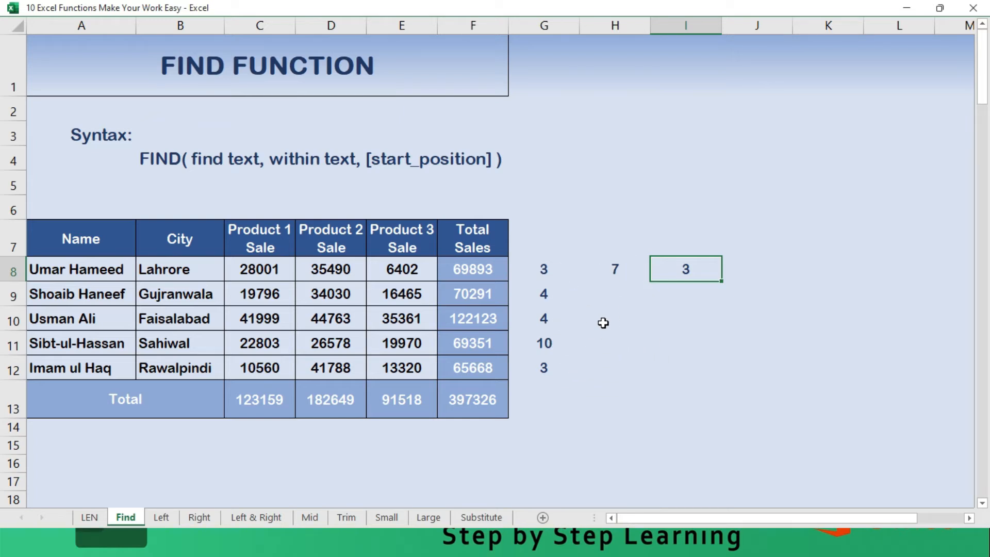
- On the Left worksheet, enter =LEFT(A8,4) in G8 to extract the first four characters of the first name
left_click(168, 517)
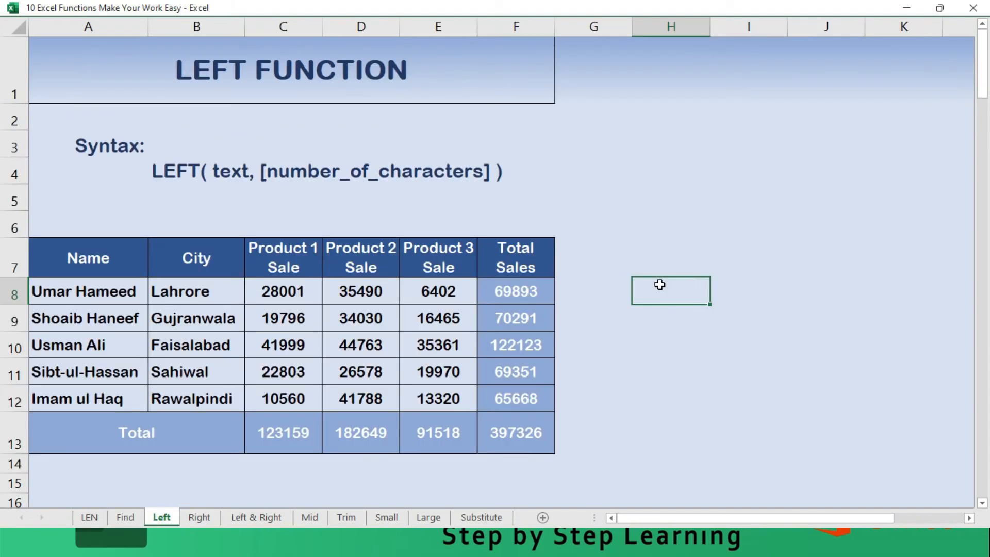
key("Left")
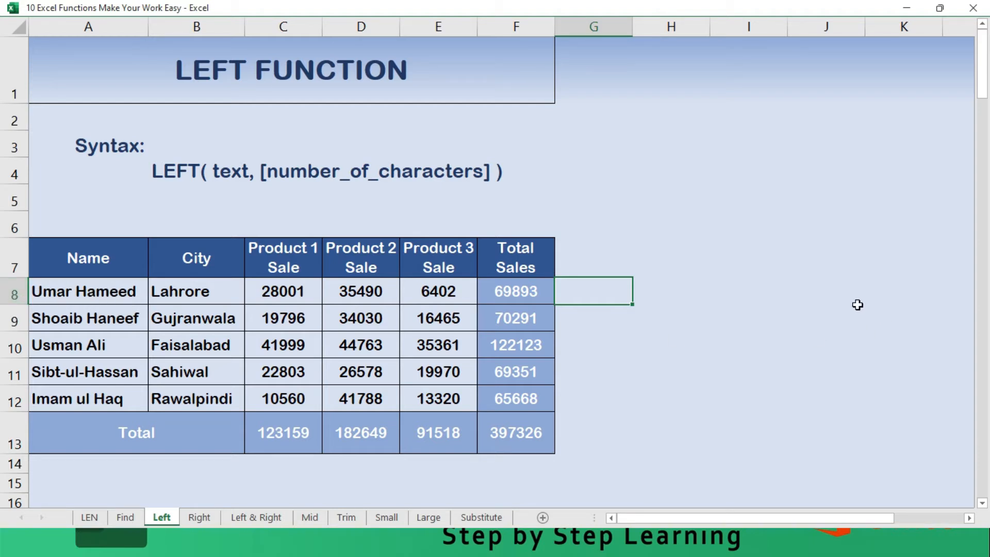
type("=left(")
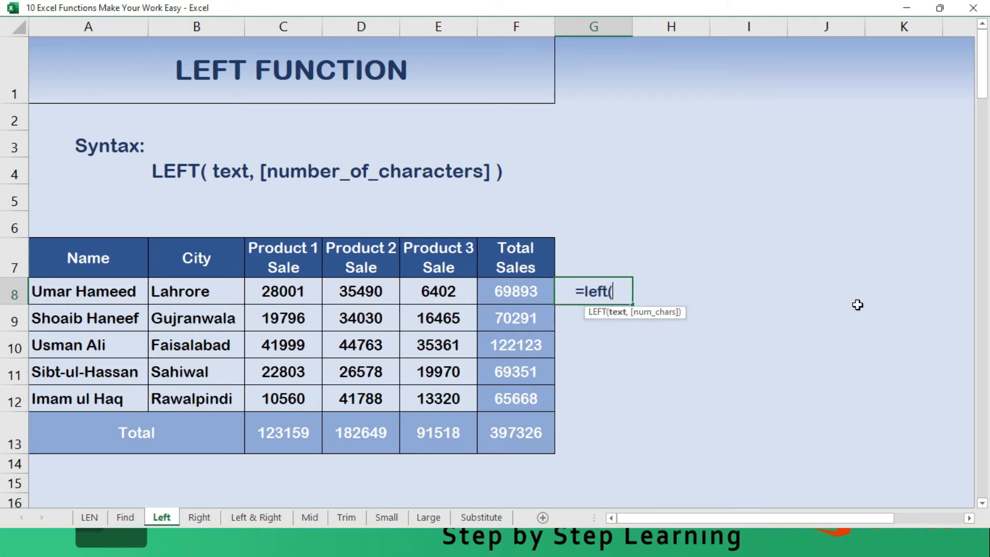
left_click(52, 294)
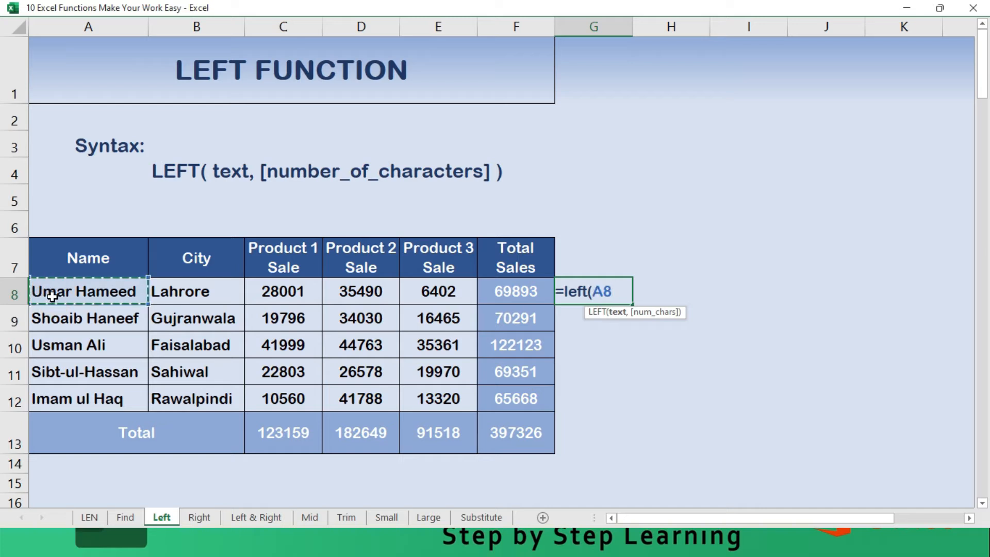
type(",")
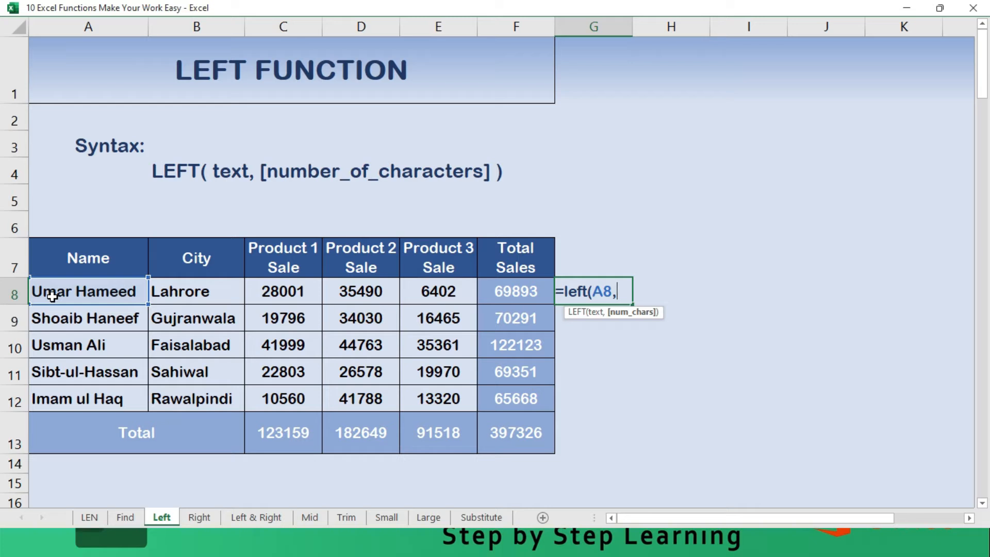
type("4")
key("Return")
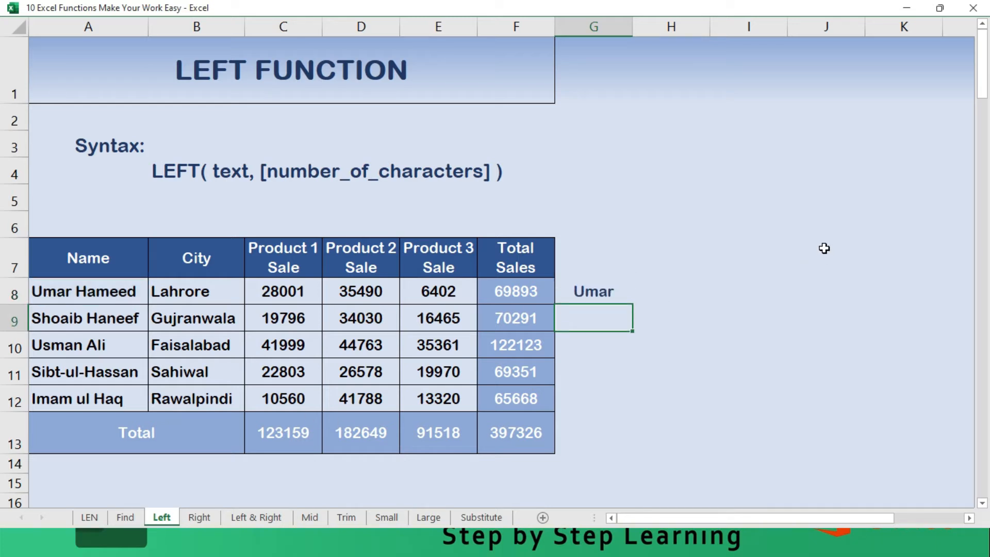
- Fill the LEFT formula from G8 down through G12
left_click(608, 283)
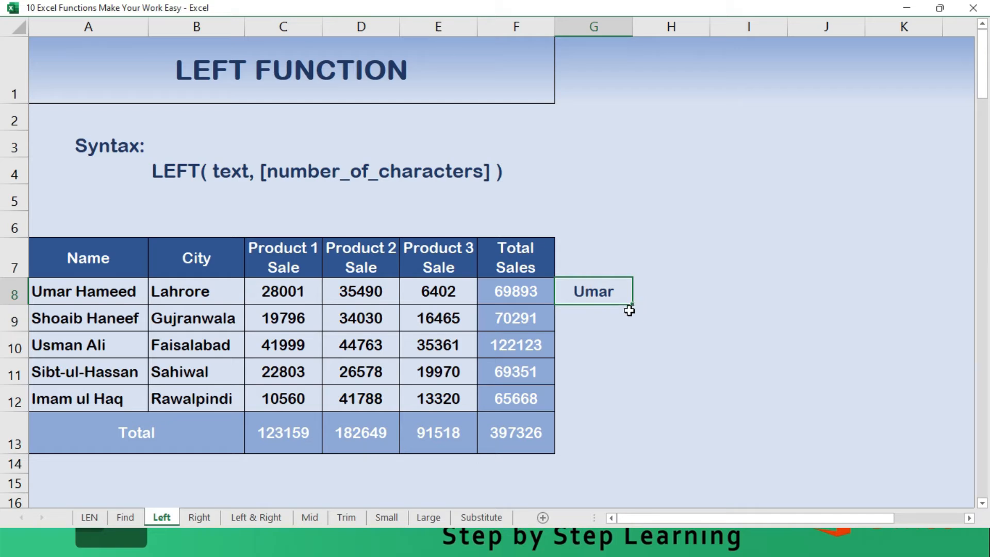
left_click_drag(632, 308, 604, 412)
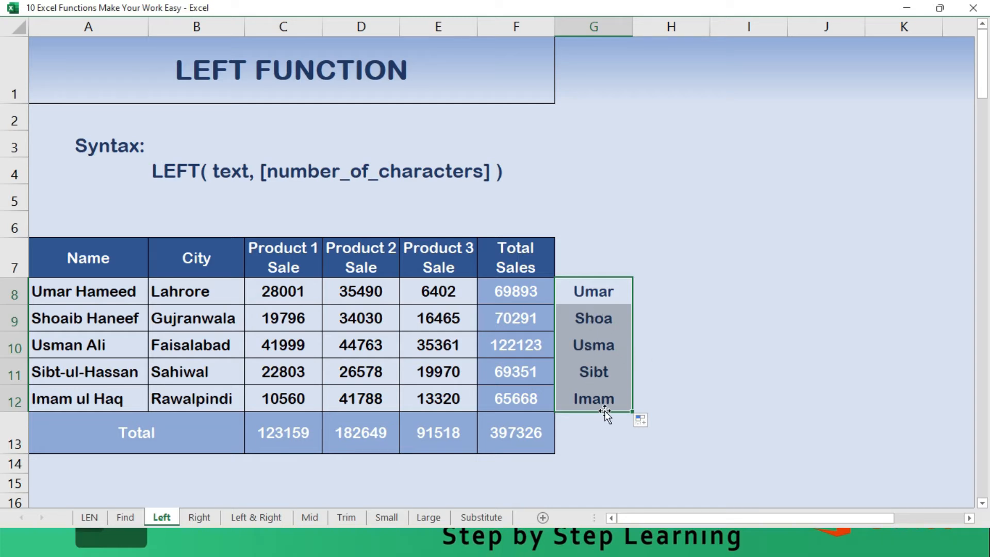
left_click(654, 285)
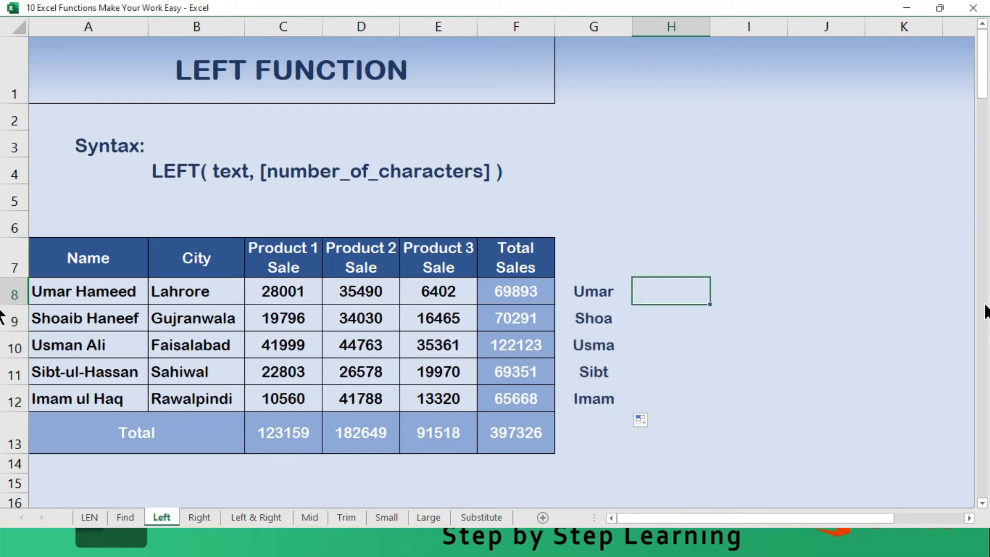
- Enter the header Left in G7 above the extracted four-character texts
key("Left")
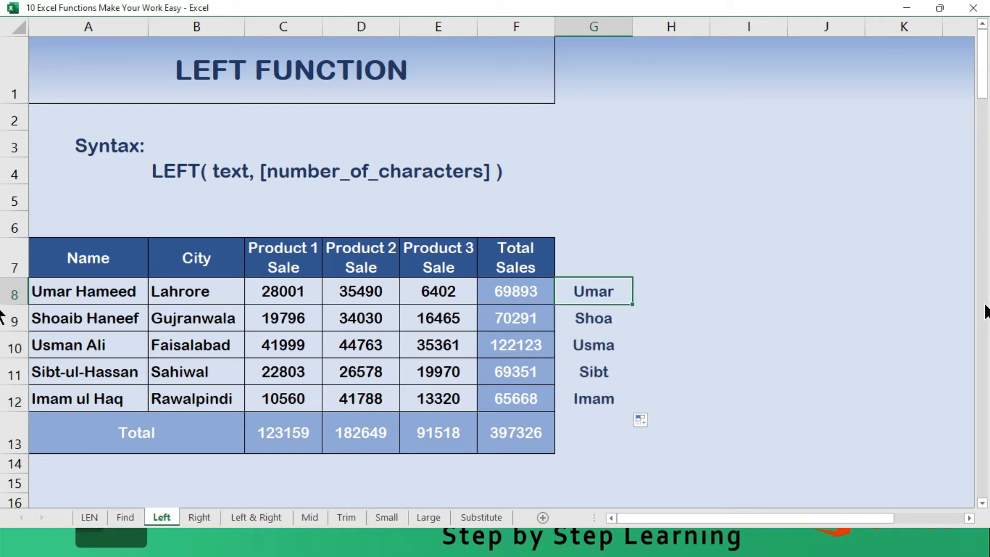
key("Up")
type("Left")
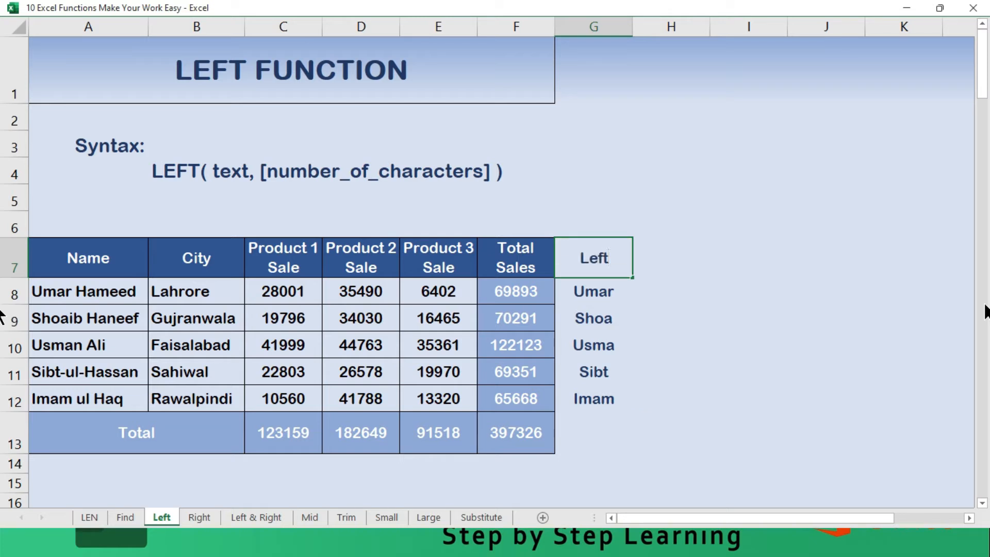
key("Tab")
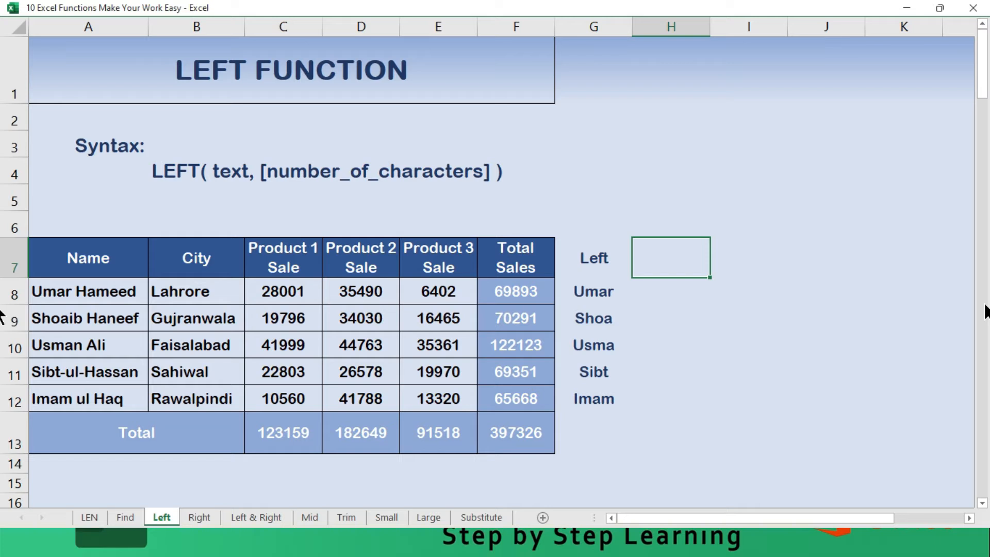
- Enter the header Left with Find in H7 and fit column H's width to it
type("Left with")
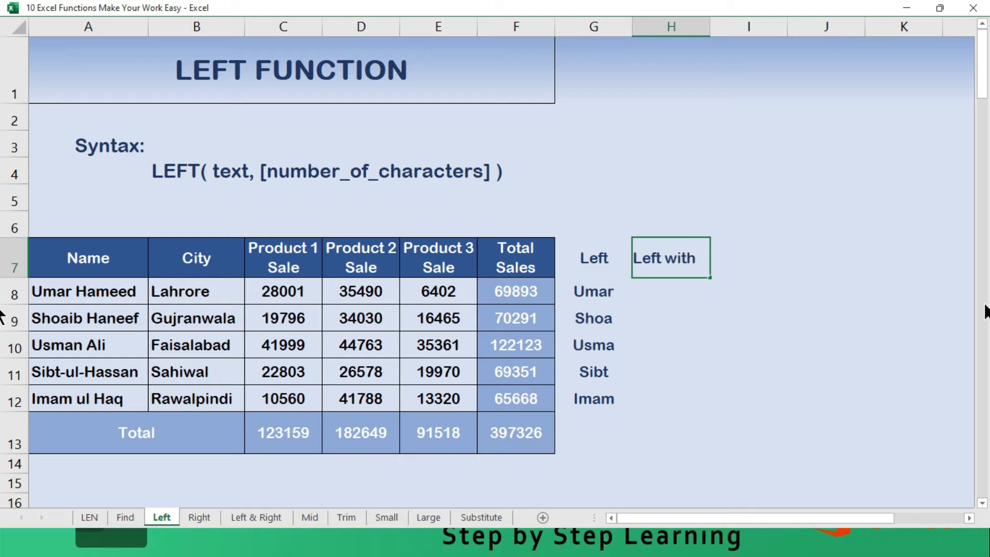
type(" in")
key("BackSpace")
key("BackSpace")
type("Find")
key("Return")
key("Up")
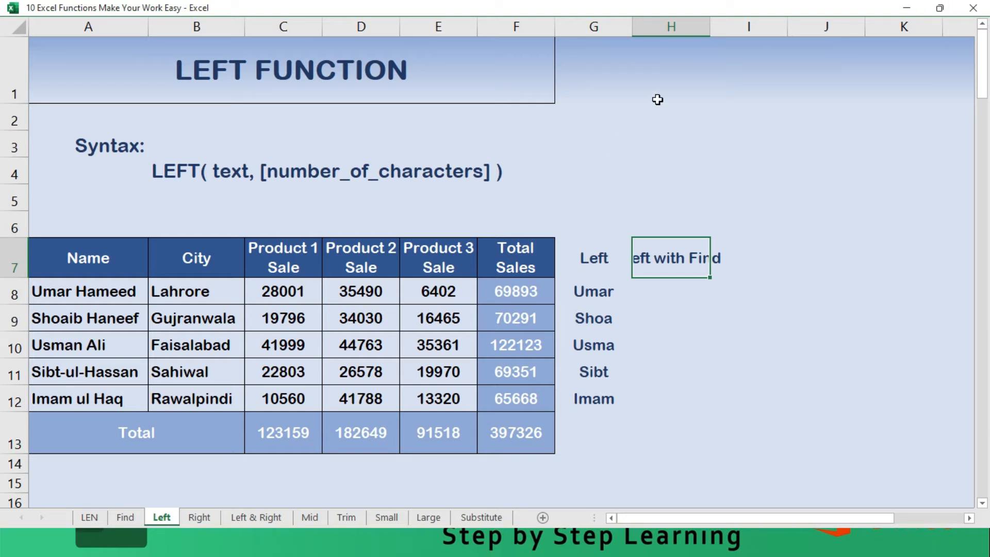
double_click(710, 26)
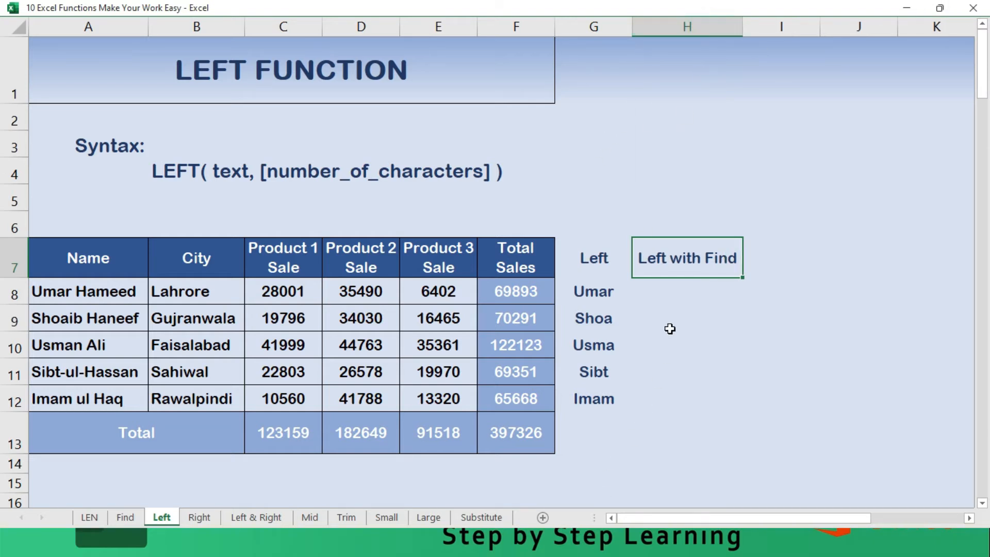
- Begin a LEFT formula in H8 with A8 as its text argument
left_click(674, 290)
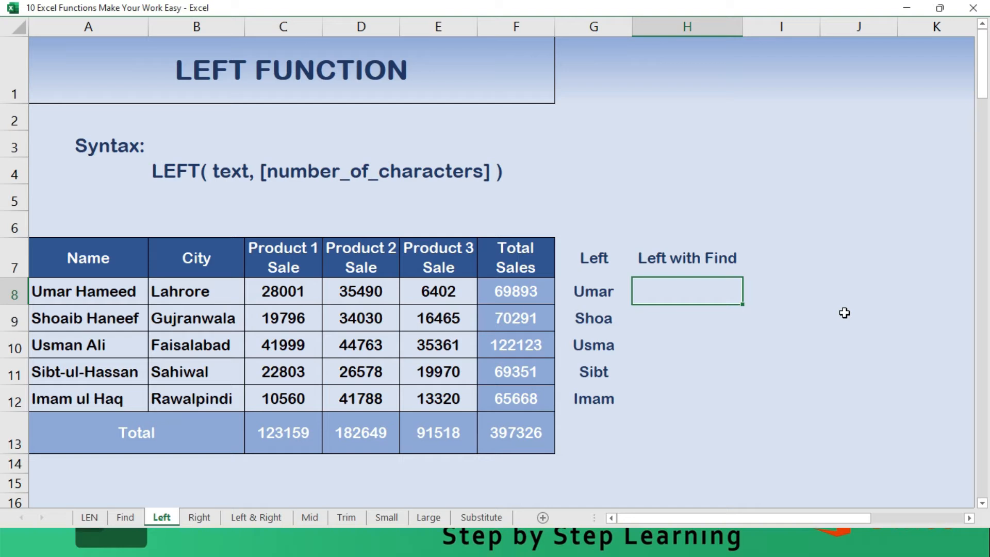
type("=left")
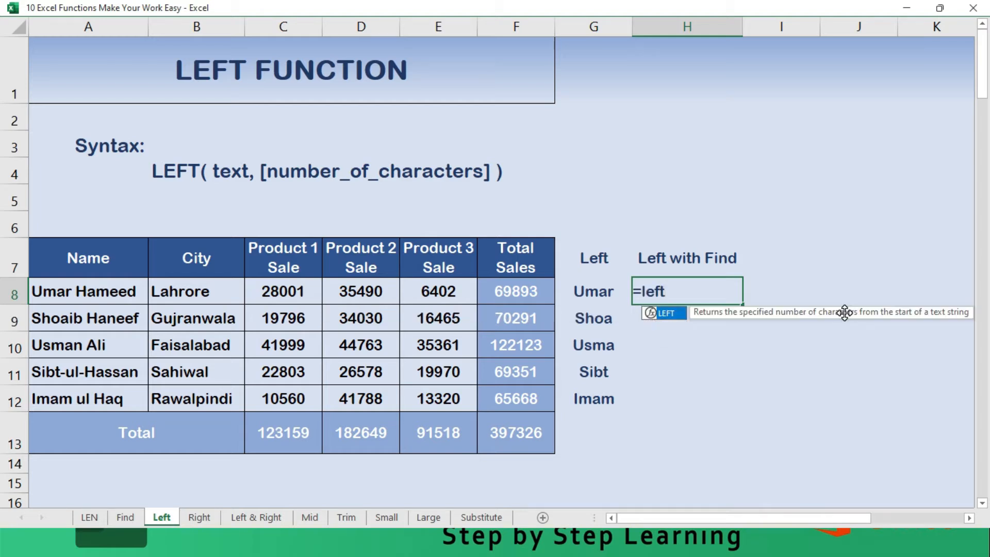
type("(")
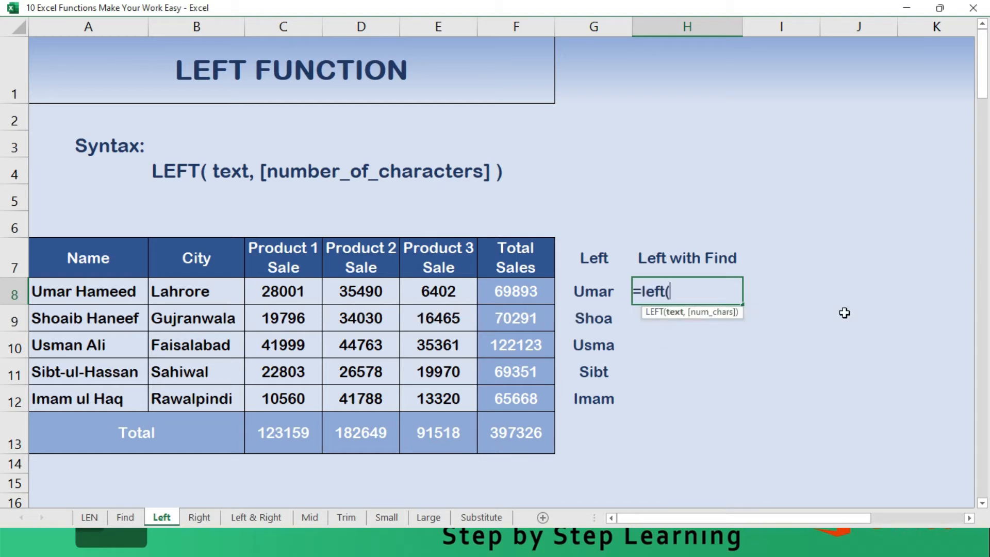
left_click(99, 294)
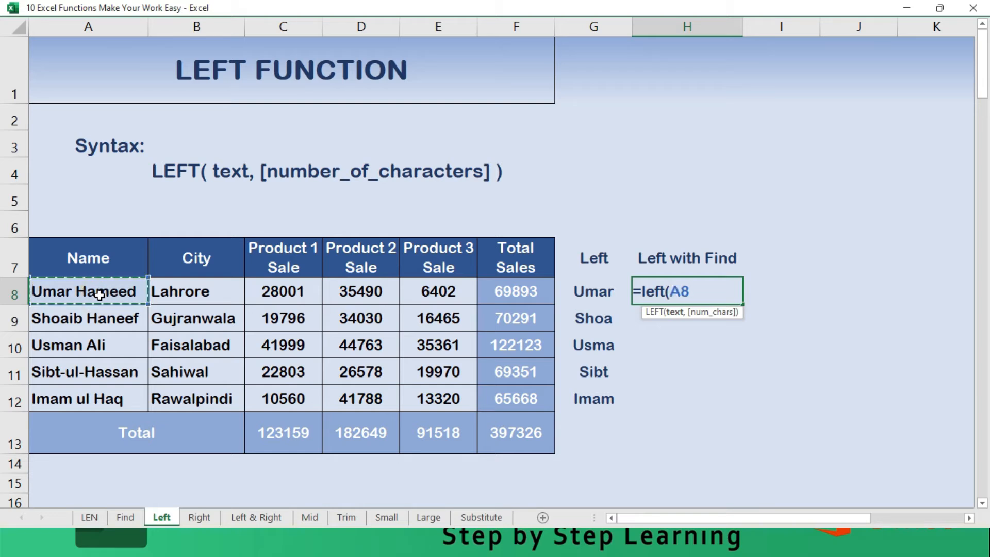
type(",")
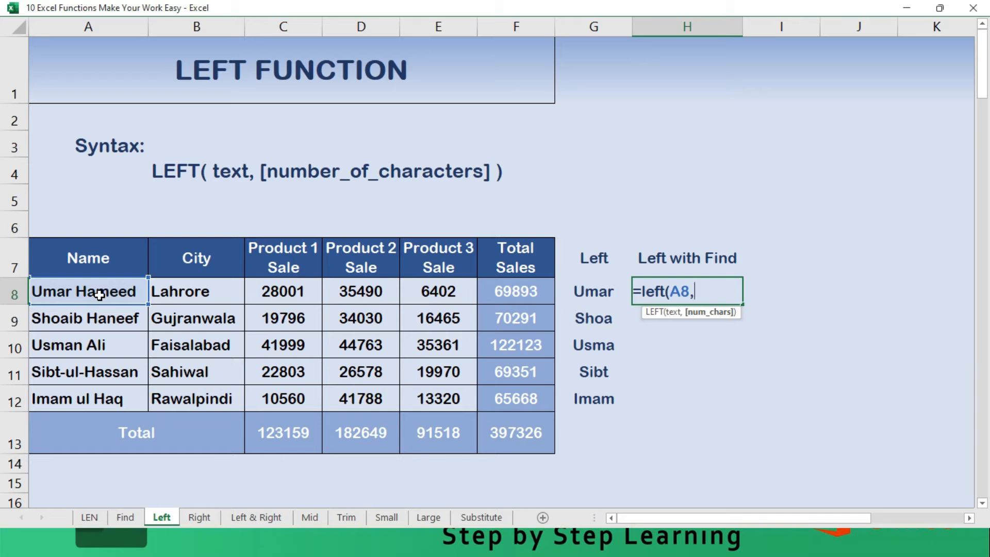
type("(")
- Complete the H8 formula with FIND(" ",A8,1) as LEFT's character count, closing both functions
key("BackSpace")
type("Find")
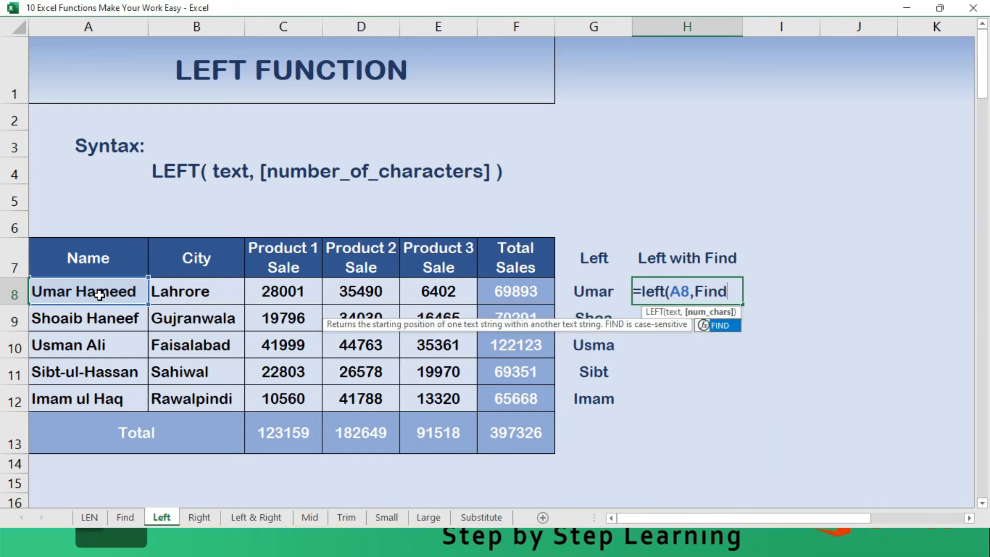
type("(")
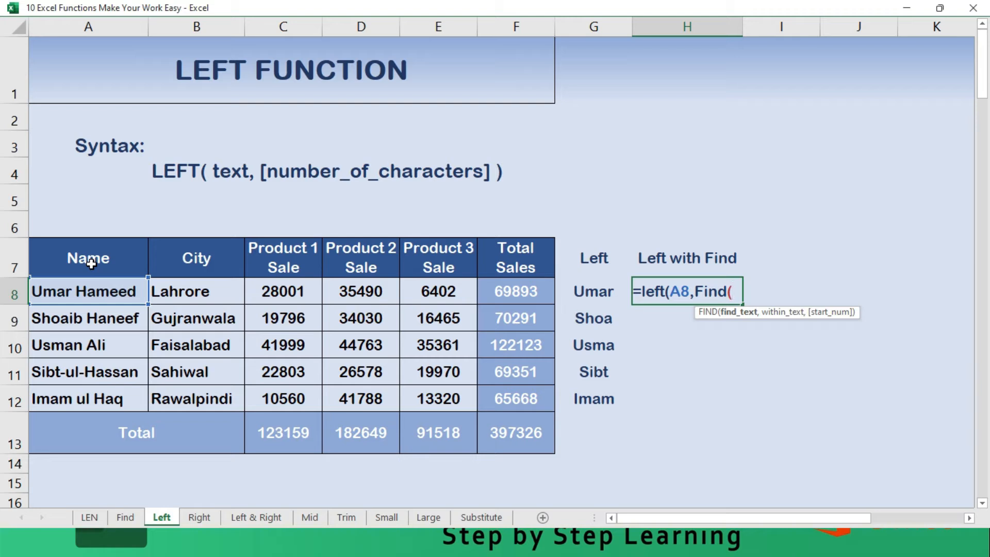
type("\" \"")
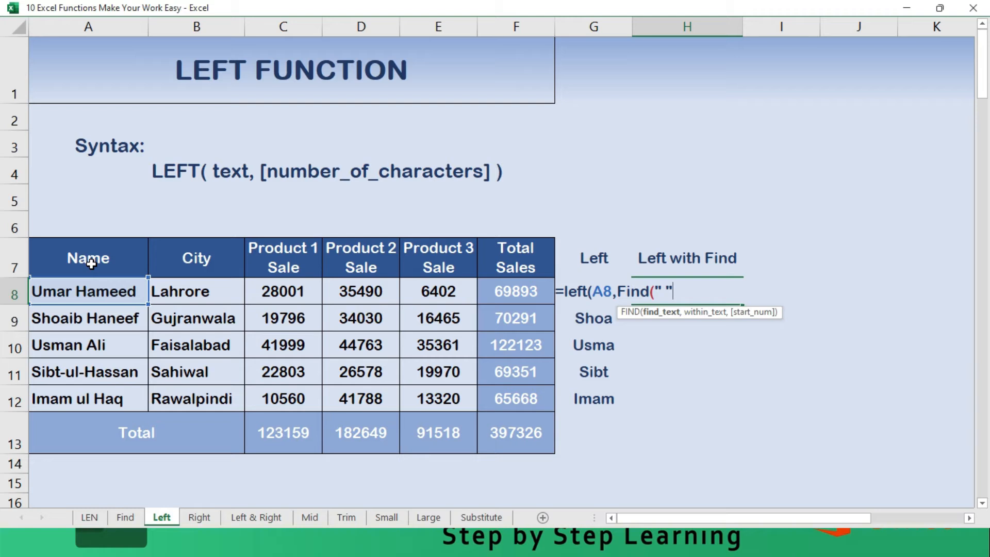
type(",")
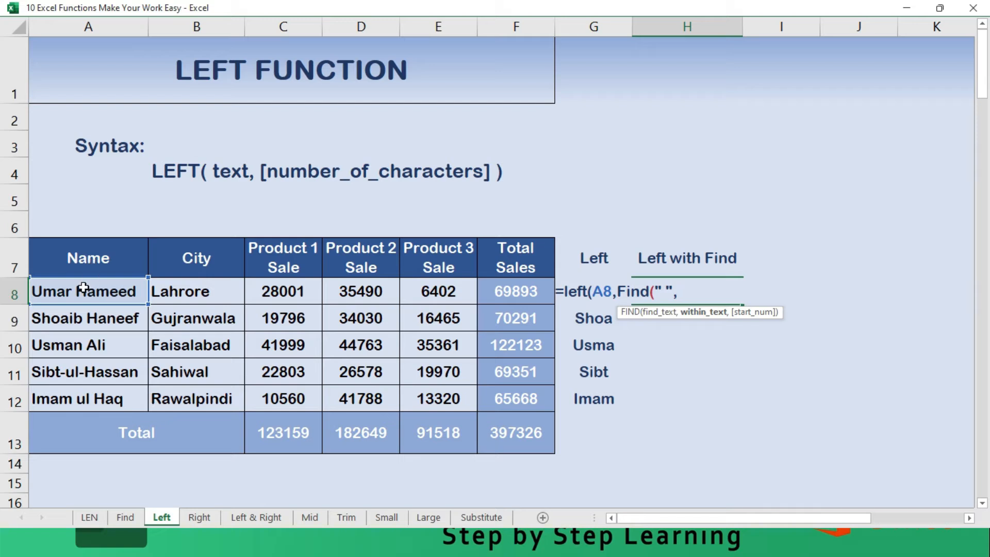
left_click(83, 287)
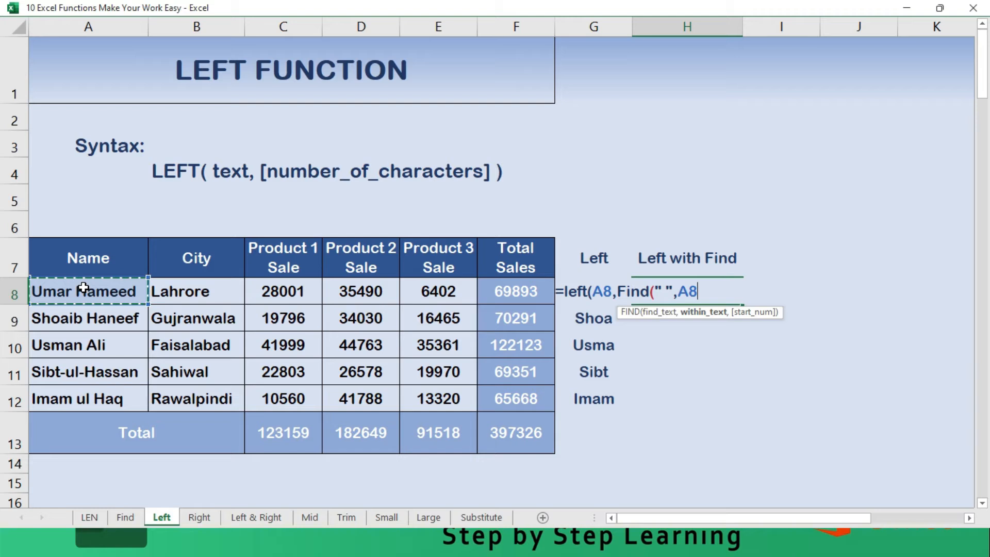
type(",1")
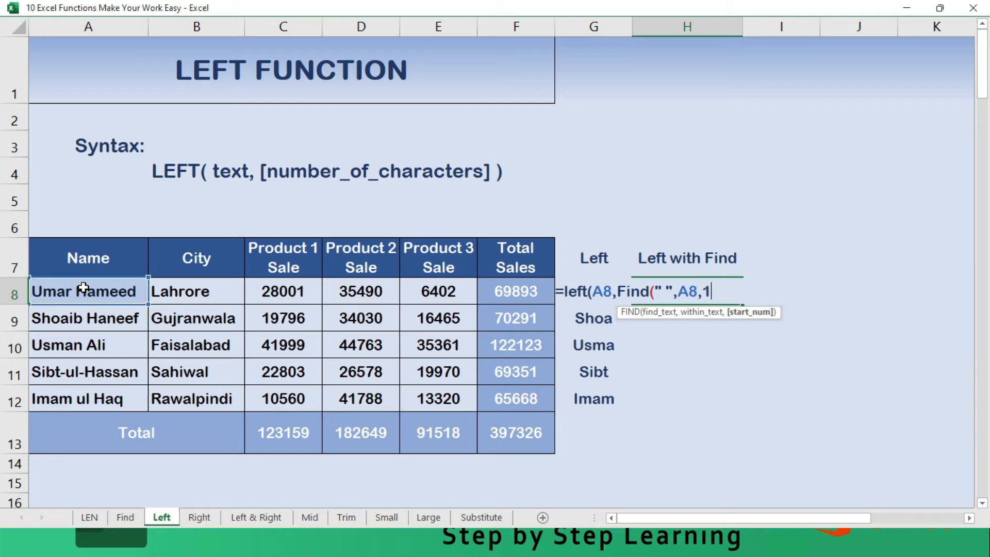
type(")")
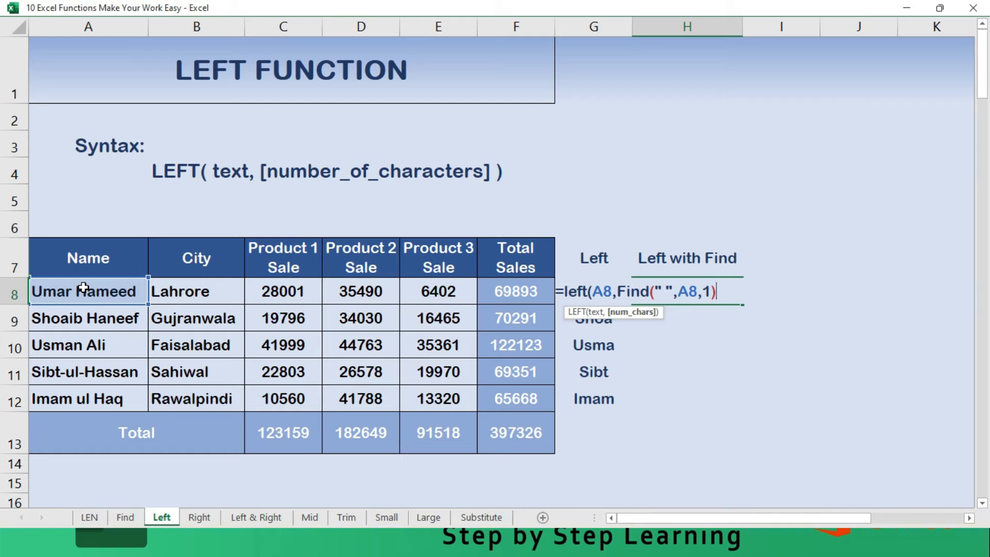
key("Return")
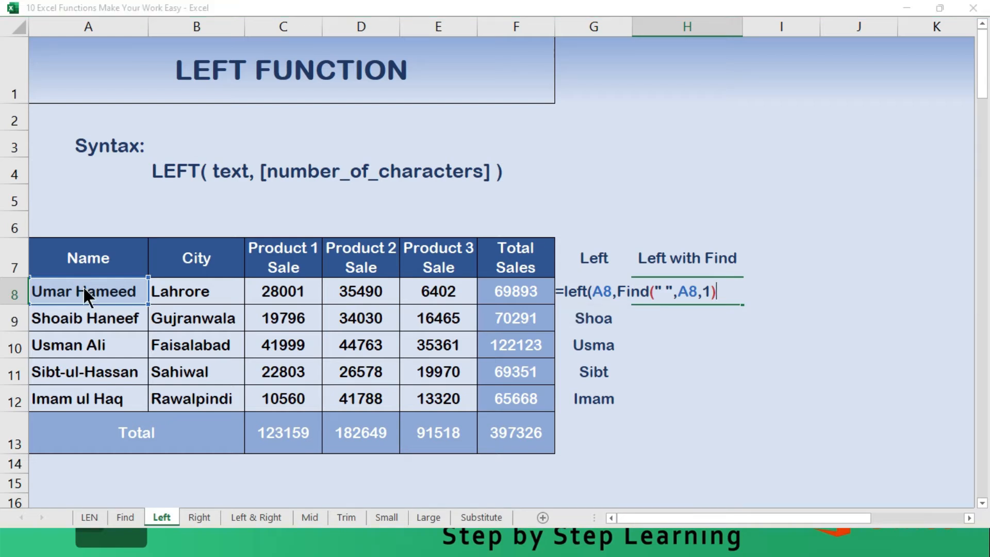
key("n")
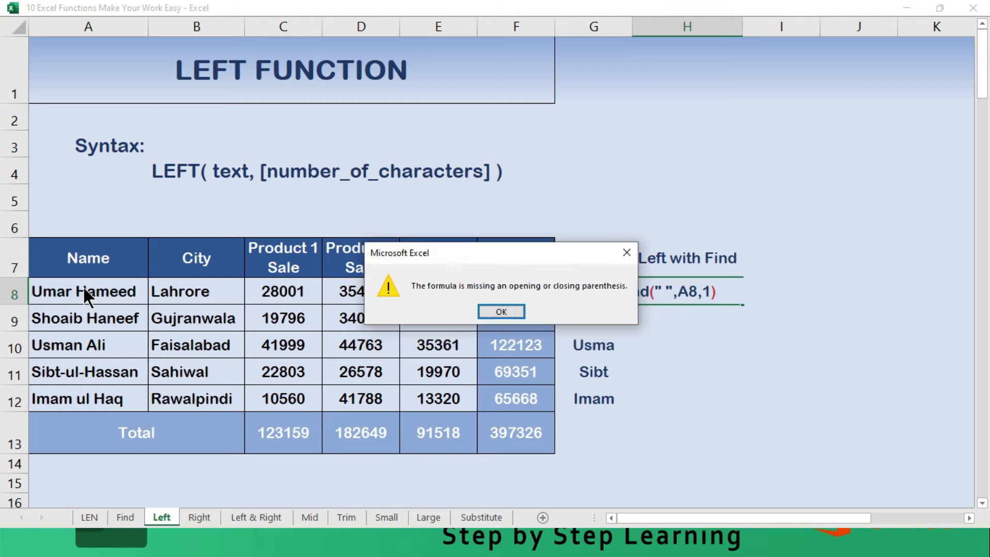
key("Return")
key("Right")
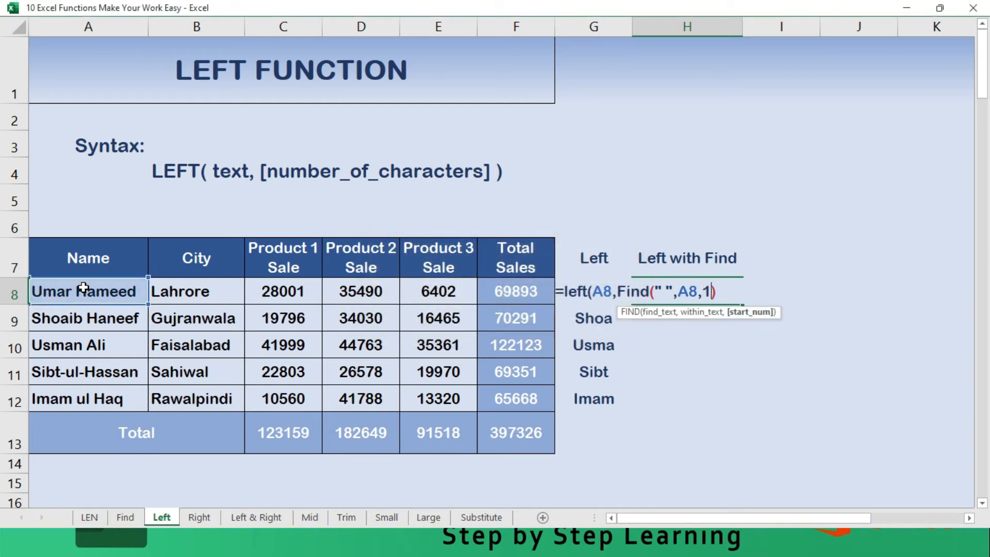
type(")")
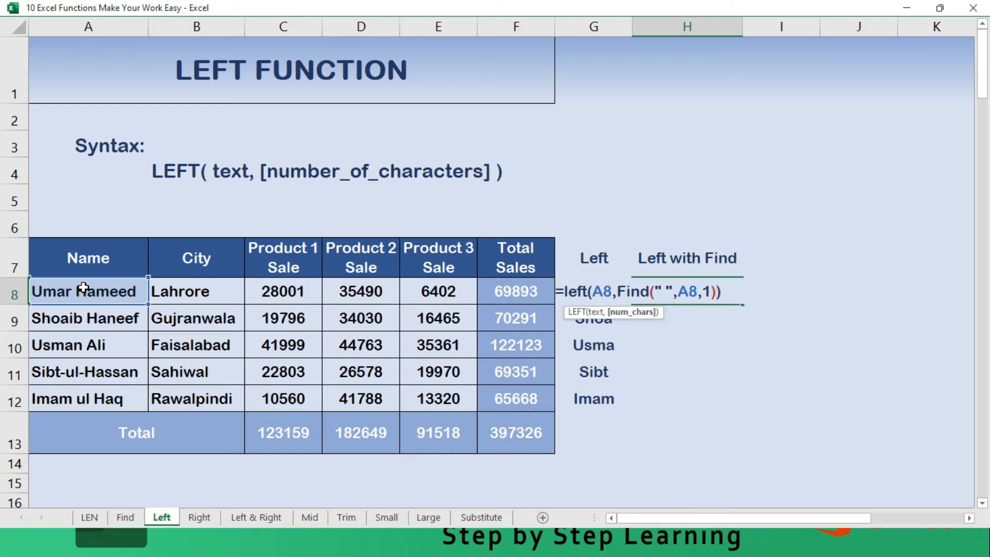
key("Return")
key("Up")
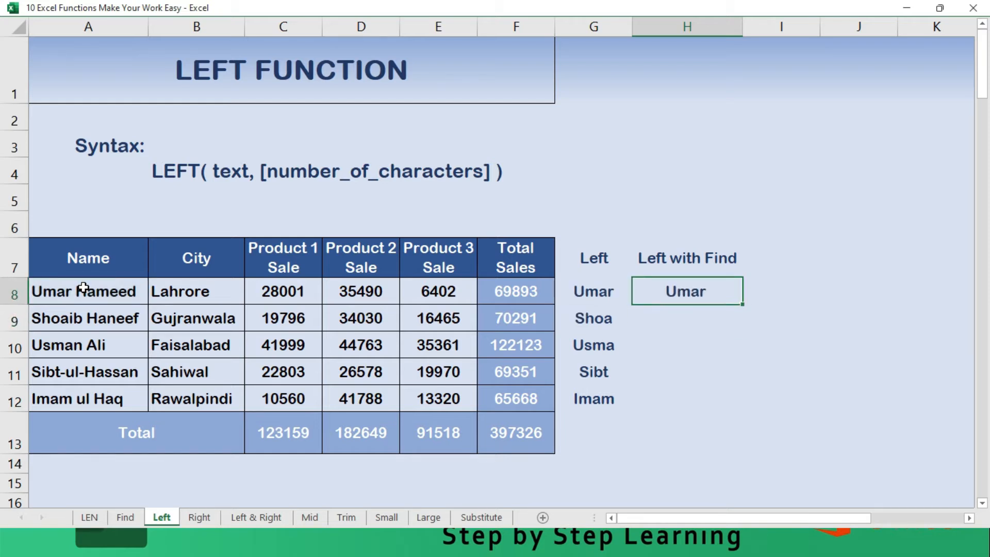
- Fill the LEFT with FIND formula from H8 down through H12
key("shift+Down")
key("shift+Down")
key("shift+Down")
key("shift+Down")
key("ctrl+d")
key("Down")
key("Down")
key("Down")
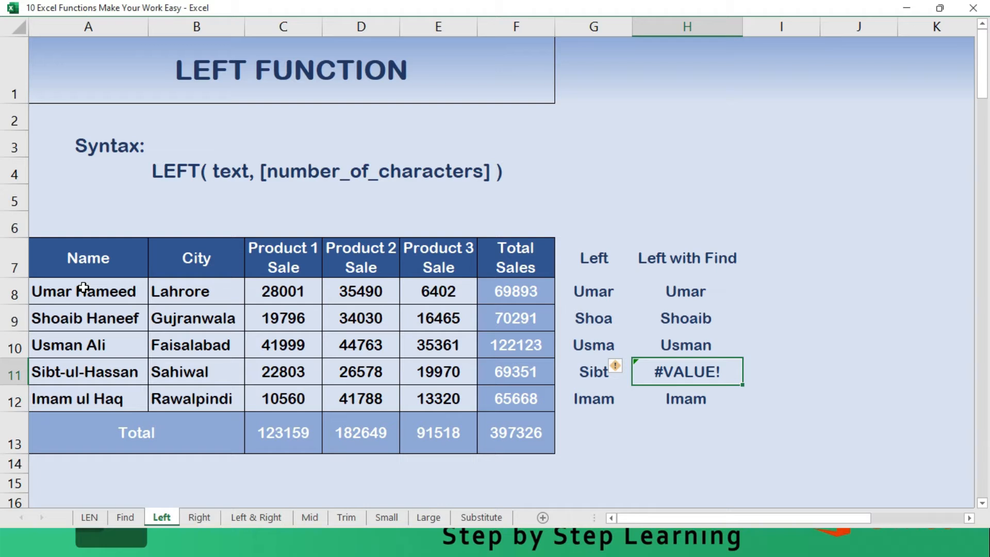
- Replace the hyphens in the name in A11 with spaces
left_click(68, 378)
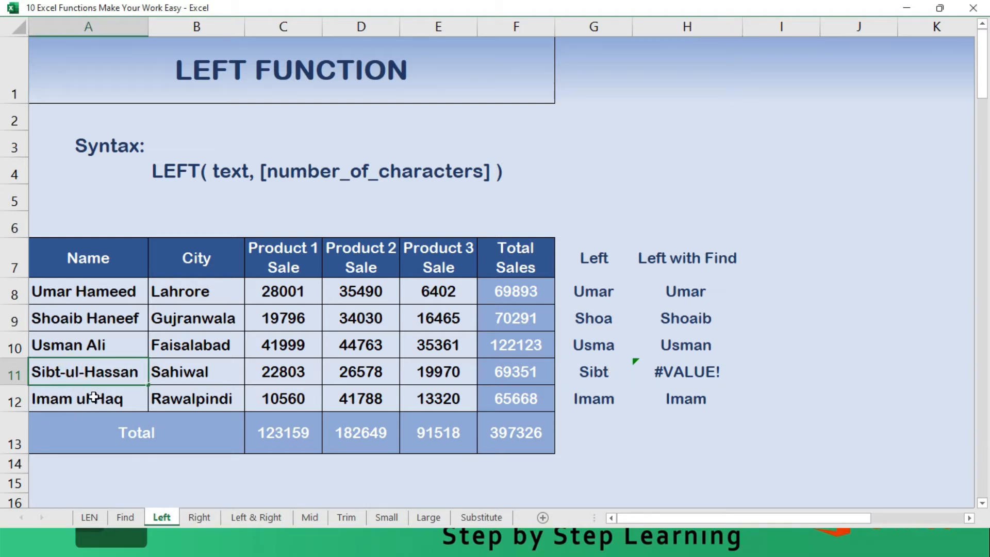
key("BackSpace")
key("Right")
key("Right")
key("Delete")
key("Return")
key("Up")
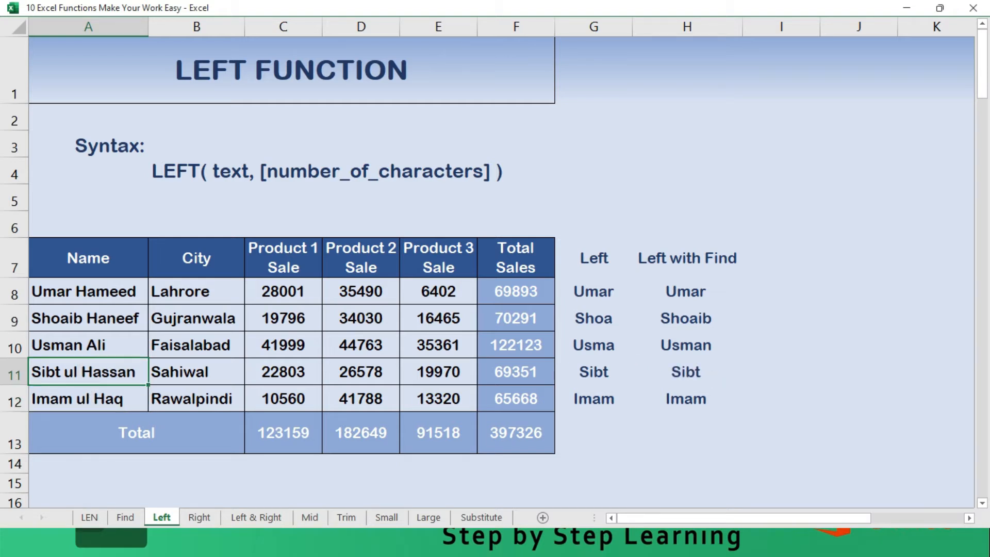
- Enter =LEN(H8) in I8 to count the characters of the first Left with Find result
left_click(694, 295)
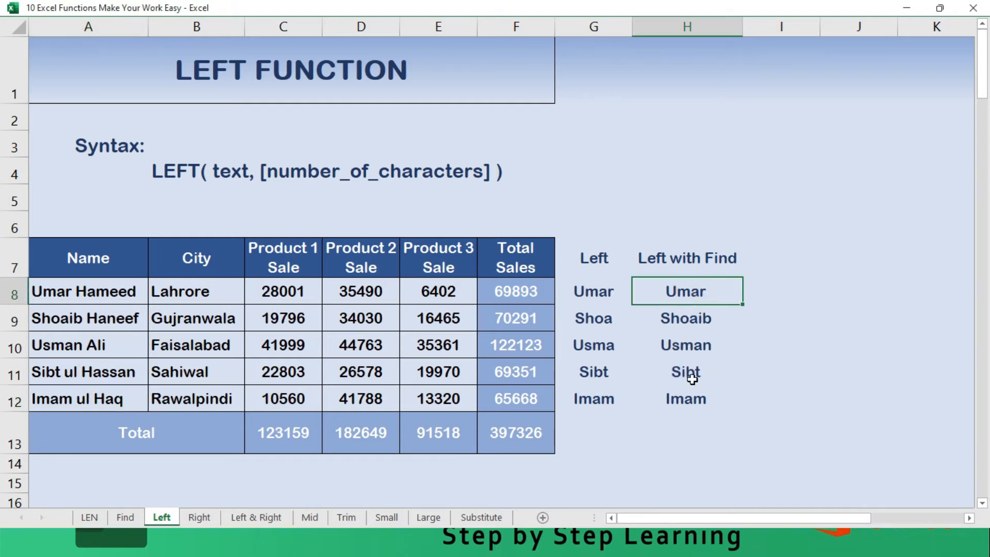
left_click(690, 374)
left_click(711, 295)
left_click(772, 291)
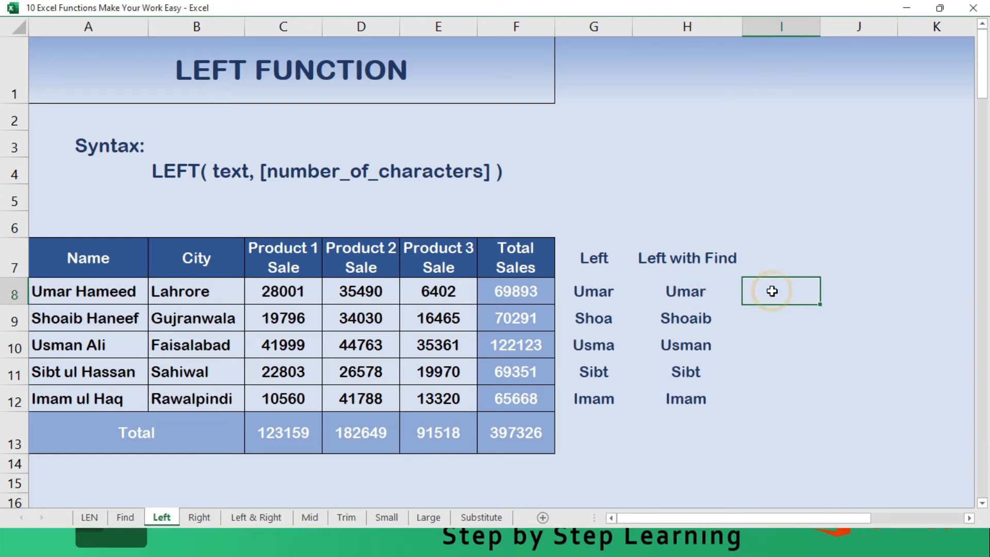
type("=len(")
key("Left")
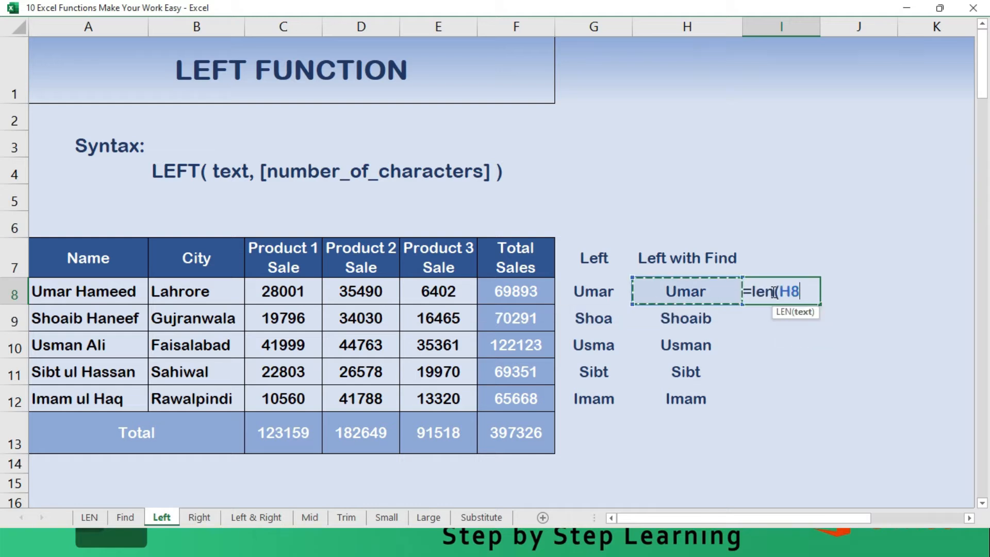
key("Return")
left_click(772, 291)
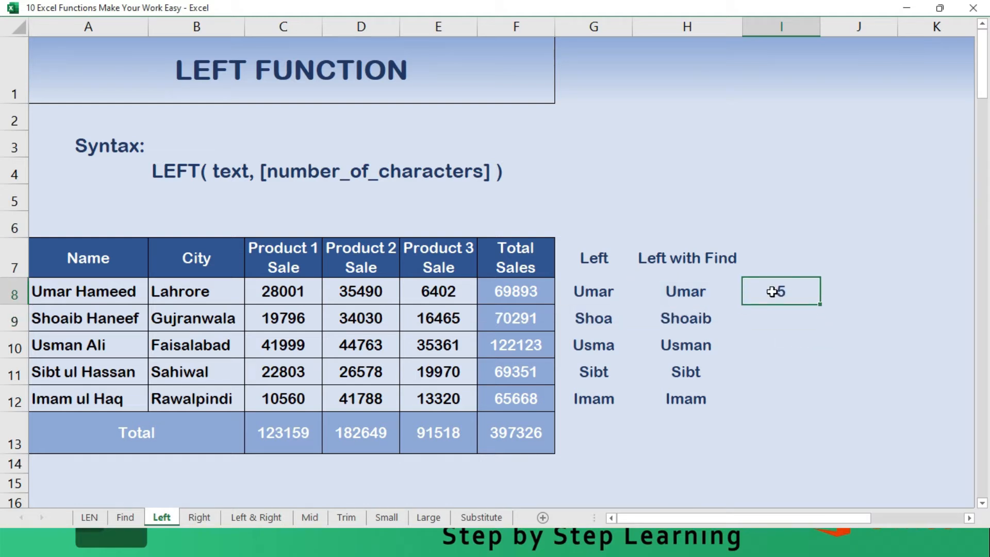
- Fill the LEN formula from I8 down through I12
key("shift+Down")
key("shift+Down")
key("shift+Down")
key("shift+Down")
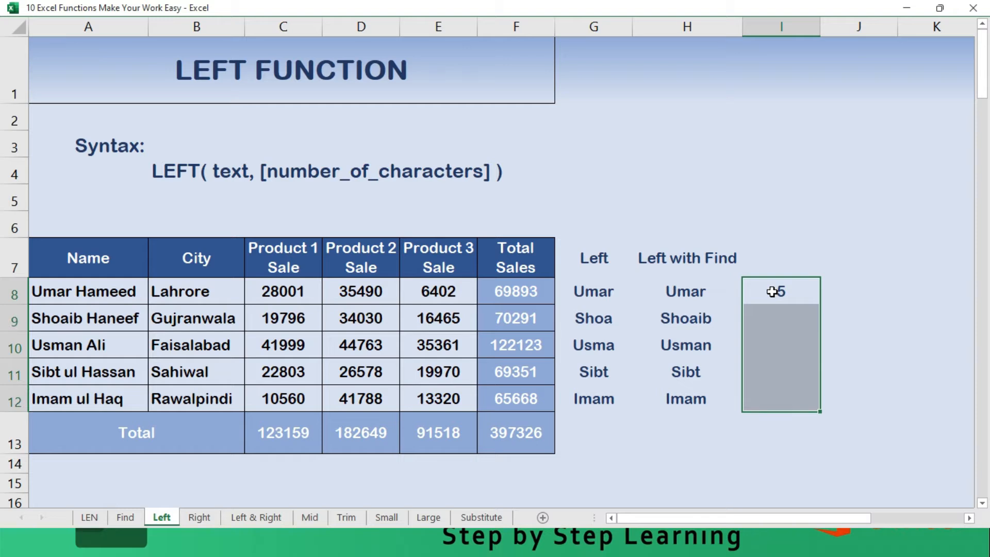
key("ctrl+d")
key("shift+Up")
key("shift+Up")
key("shift+Up")
key("shift+Up")
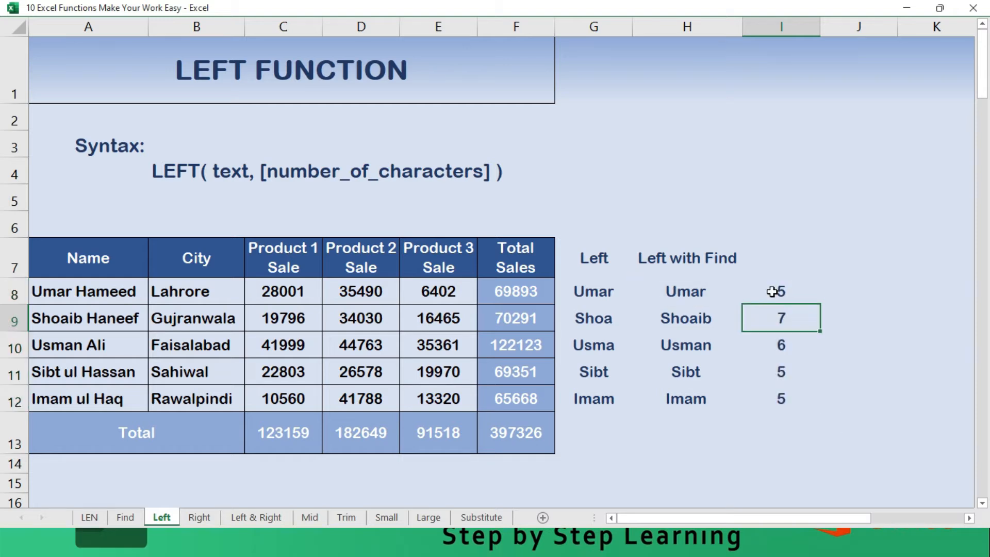
- Examine the nested FIND arguments of the LEFT formula in H8 without changing them
key("Up")
key("Left")
key("Down")
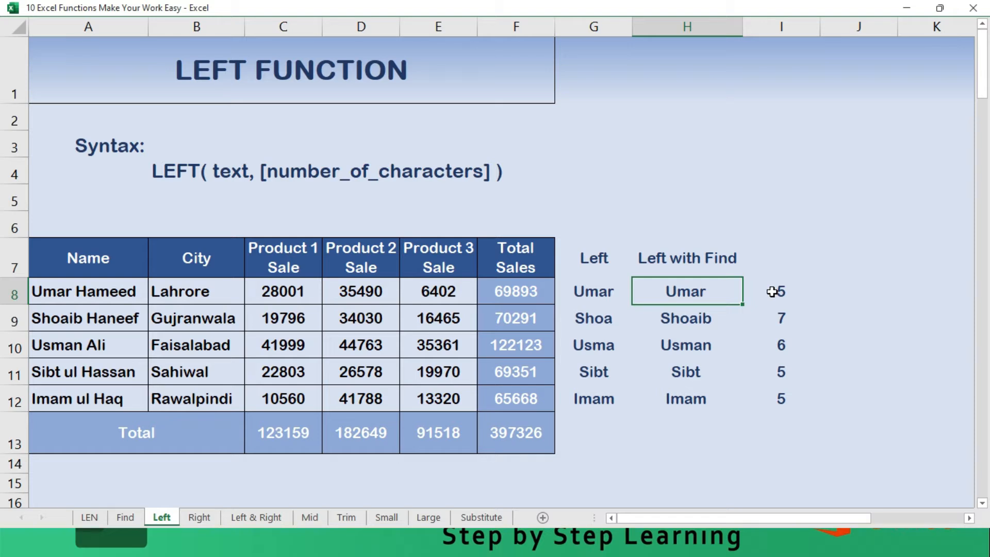
key("F2")
key("Left")
key("Left")
key("Left")
key("Left")
key("Left")
key("Left")
key("Left")
key("Left")
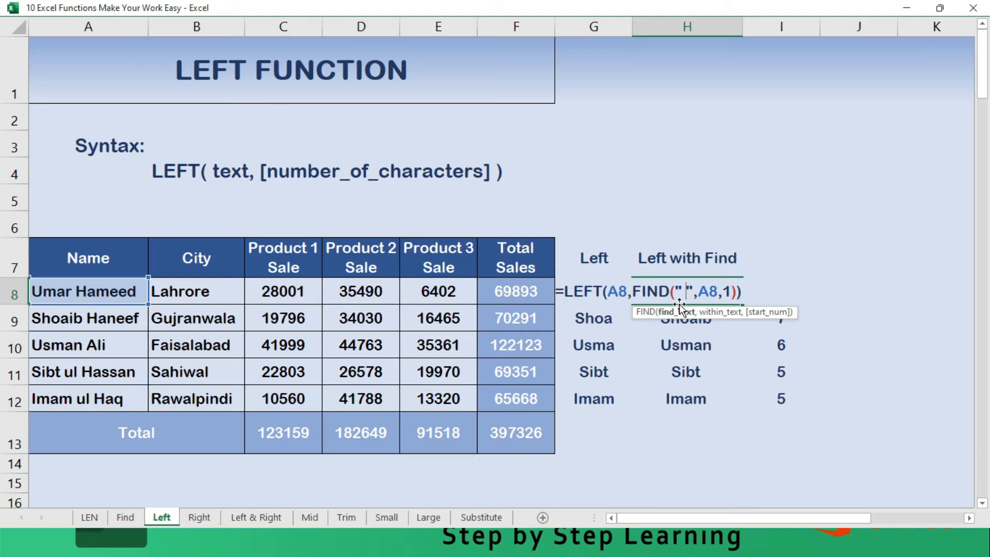
key("Escape")
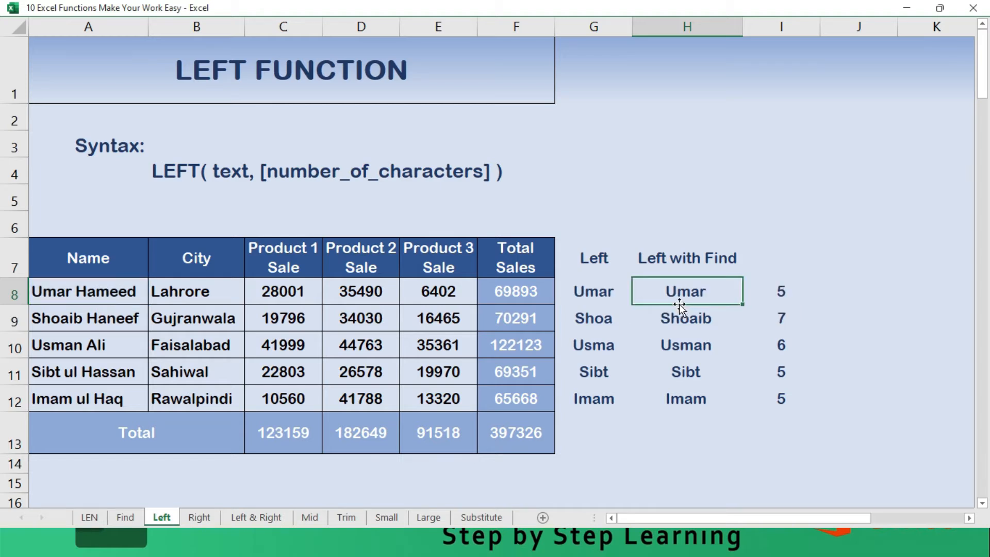
- Try to subtract 1 after the closing parenthesis of the LEFT formula in H8
key("Down")
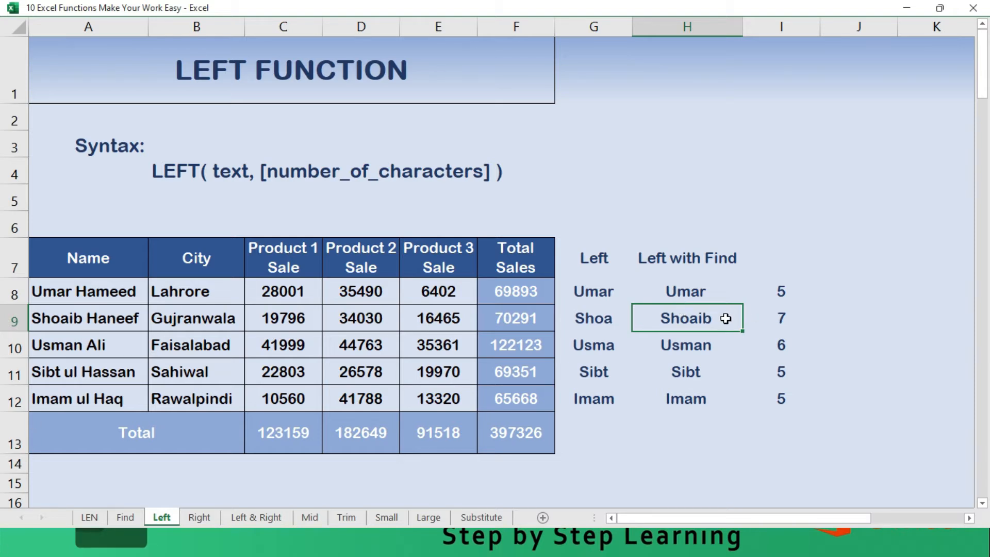
key("Up")
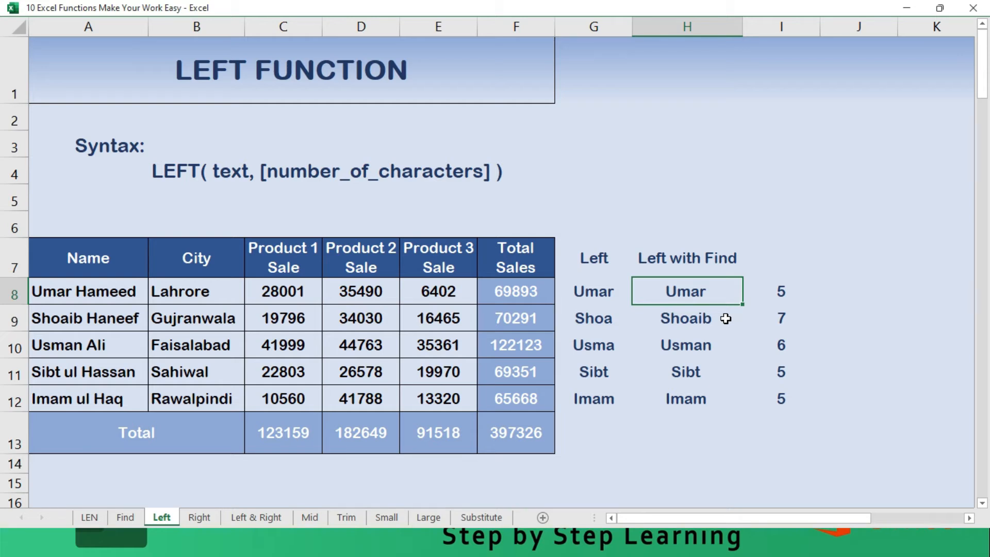
key("F2")
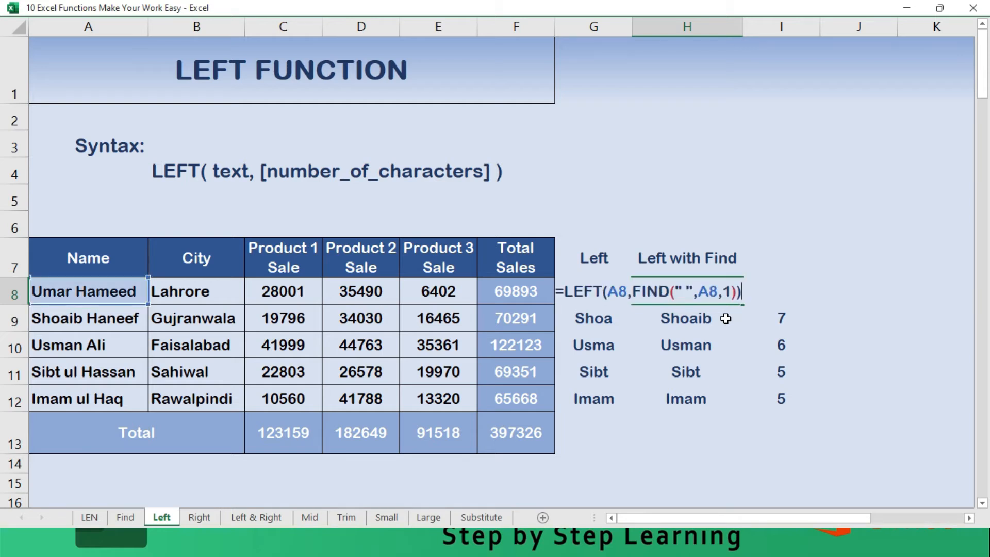
type("-1")
key("Return")
- Correct H8 to =LEFT(A8,FIND(" ",A8,1)-1) and fill the formula down through H12
key("Up")
key("F2")
key("BackSpace")
key("BackSpace")
key("Left")
type("-1")
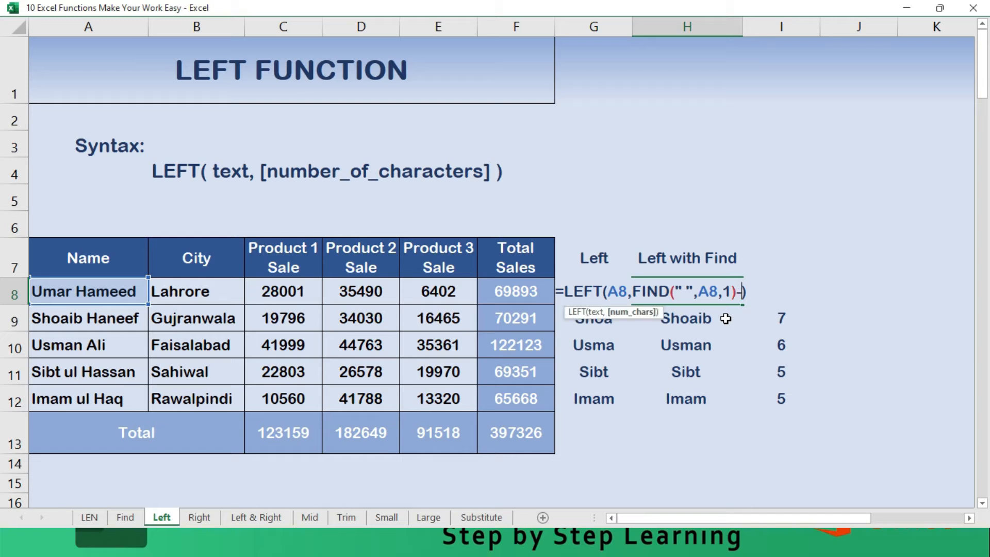
key("ctrl+Return")
key("Return")
key("Up")
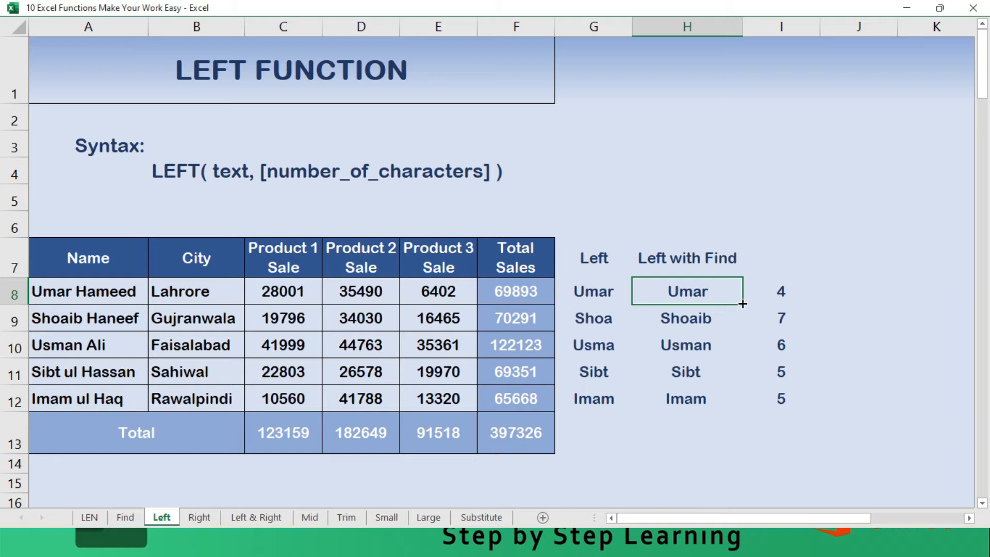
double_click(743, 304)
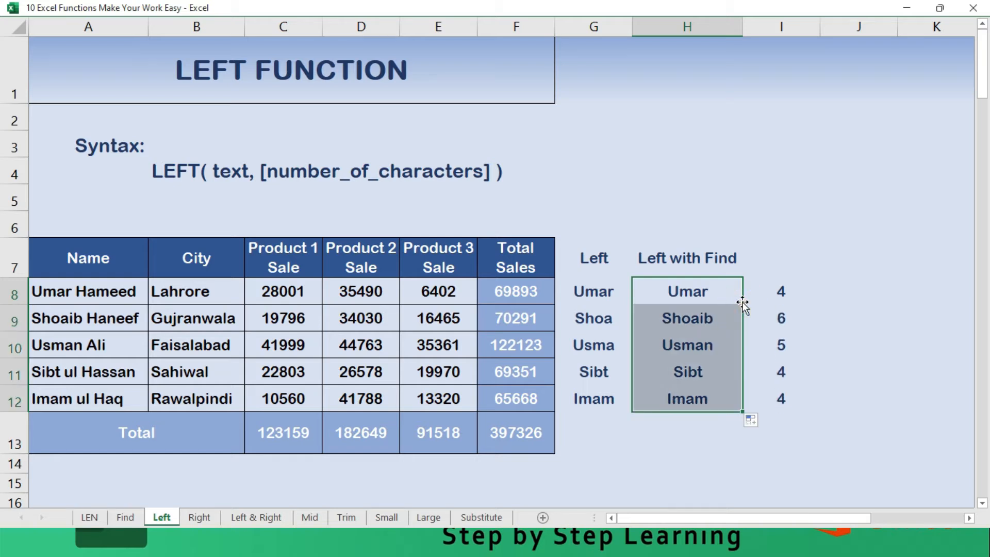
- Examine the FIND(" ",A8,1)-1 argument inside the LEFT formula in H8 without changing it
left_click(743, 305)
double_click(744, 303)
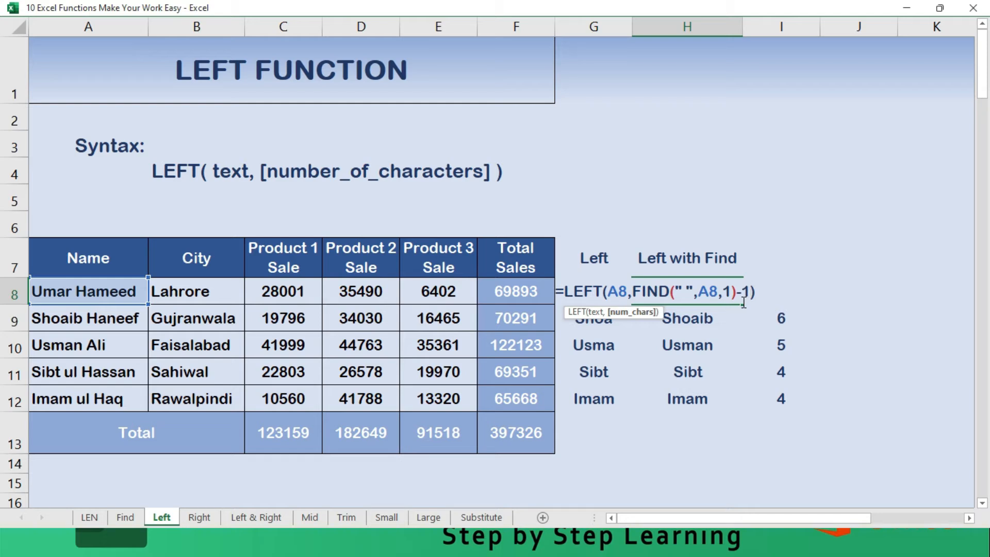
key("shift+Left")
key("shift+Left")
key("shift+Left")
key("shift+Left")
key("shift+Left")
key("shift+Left")
key("shift+Left")
key("shift+Left")
key("shift+Left")
key("shift+Left")
key("shift+Left")
key("shift+Left")
key("shift+Left")
key("shift+Left")
key("shift+Left")
key("shift+Left")
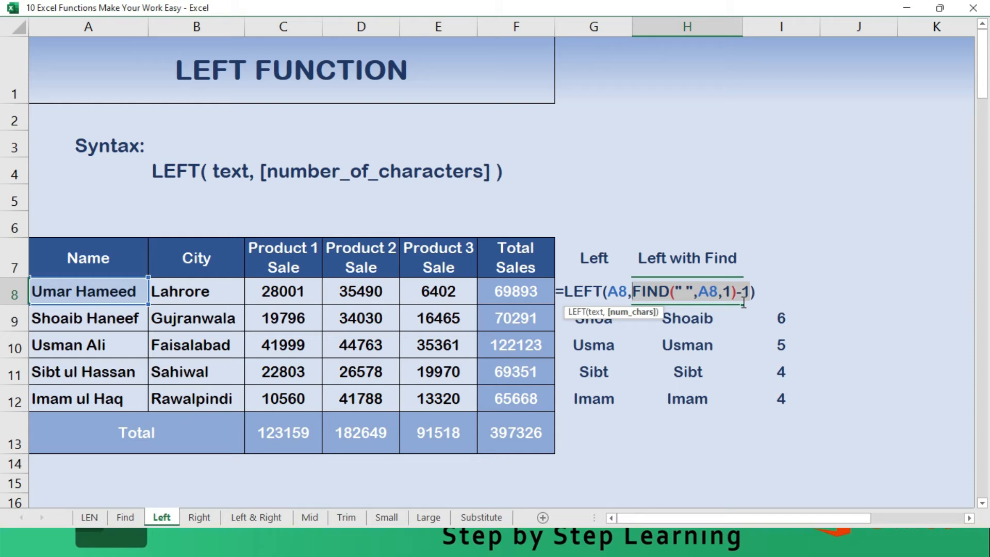
key("Escape")
- Check the character counts in column I against the Left with Find results
key("Down")
key("Down")
key("Down")
key("Down")
key("Down")
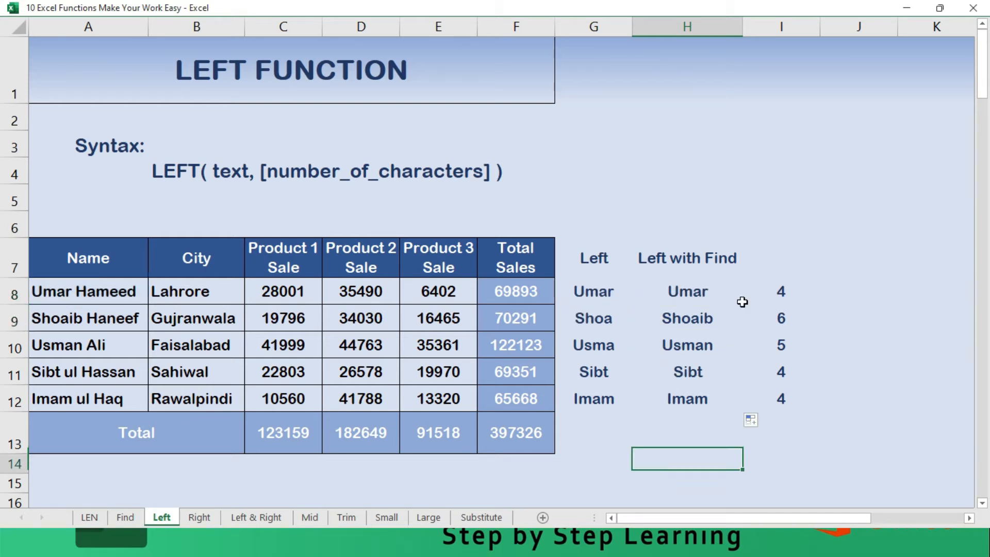
key("Up")
key("Up")
key("Right")
key("Up")
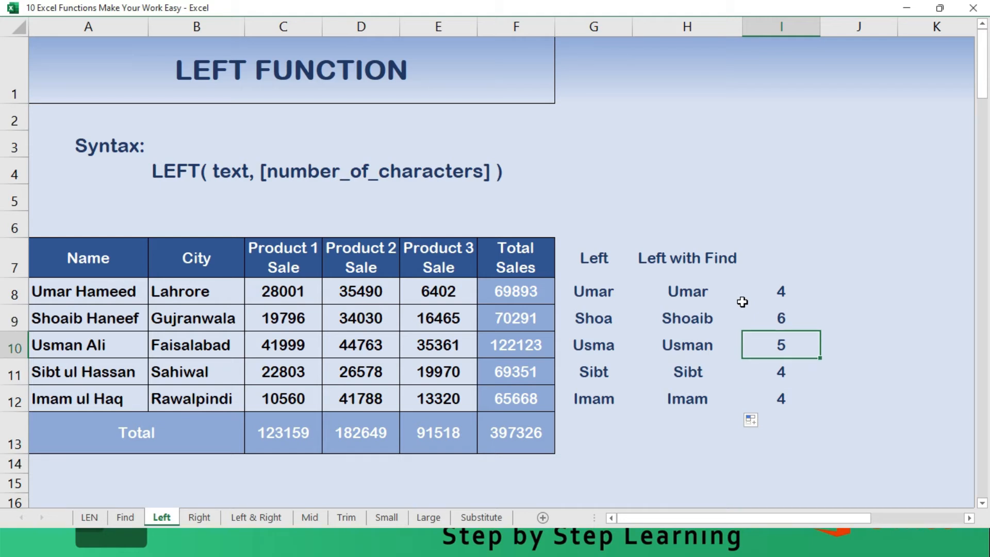
- Switch to the Right sheet and enter the header "Right" in G7 beside Total Sales
key("ctrl+Page_Down")
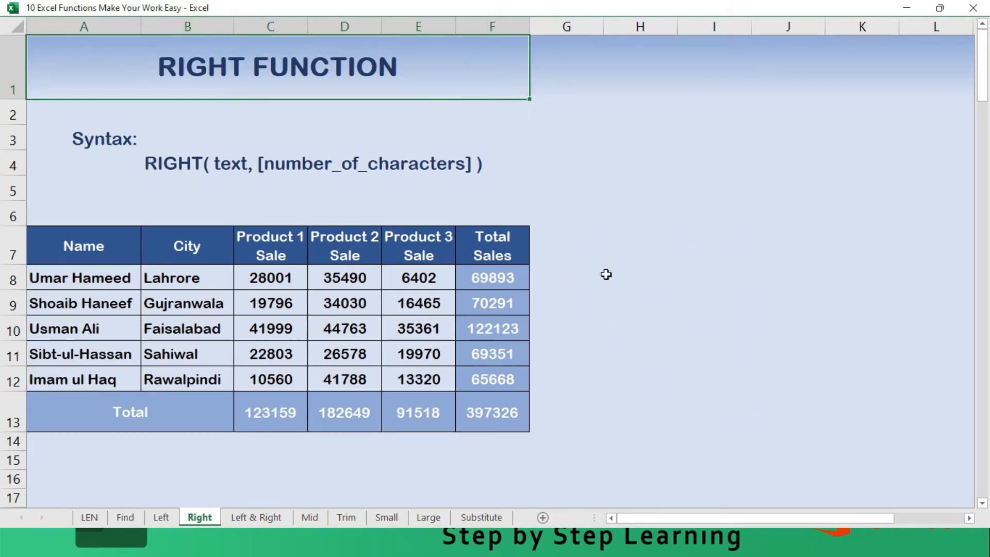
left_click(605, 250)
key("Left")
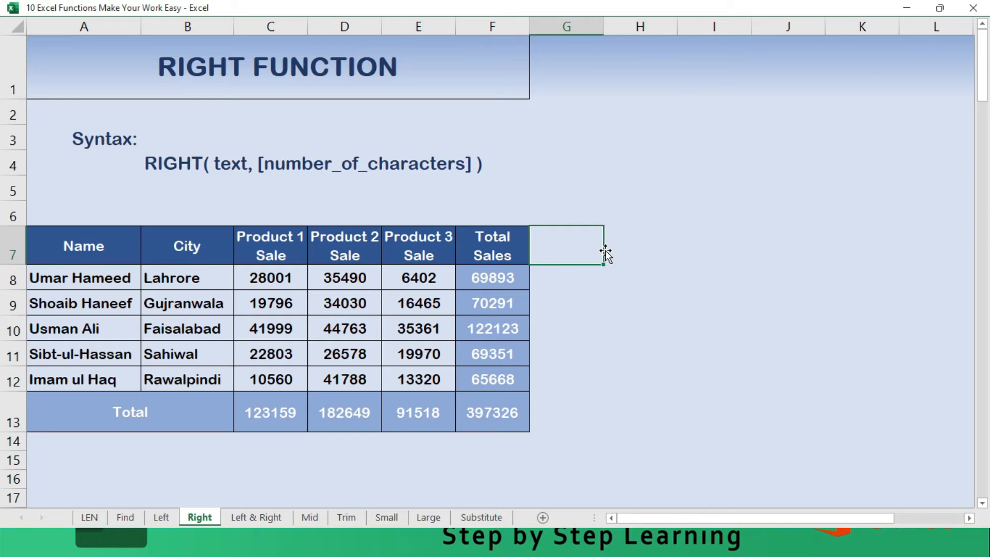
type("Right")
key("Return")
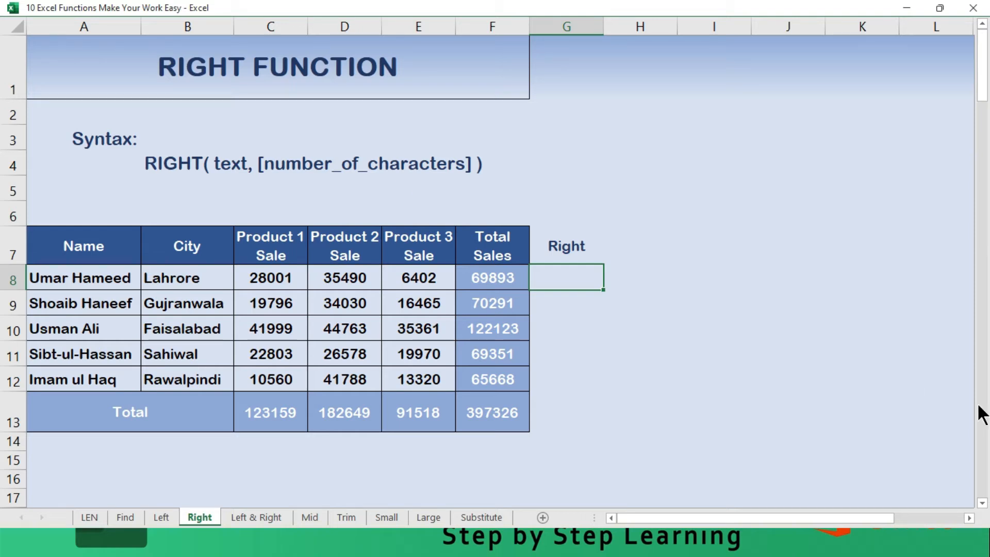
- Enter =RIGHT(A8) in G8 to extract the last character of the first name entry
type("=Right")
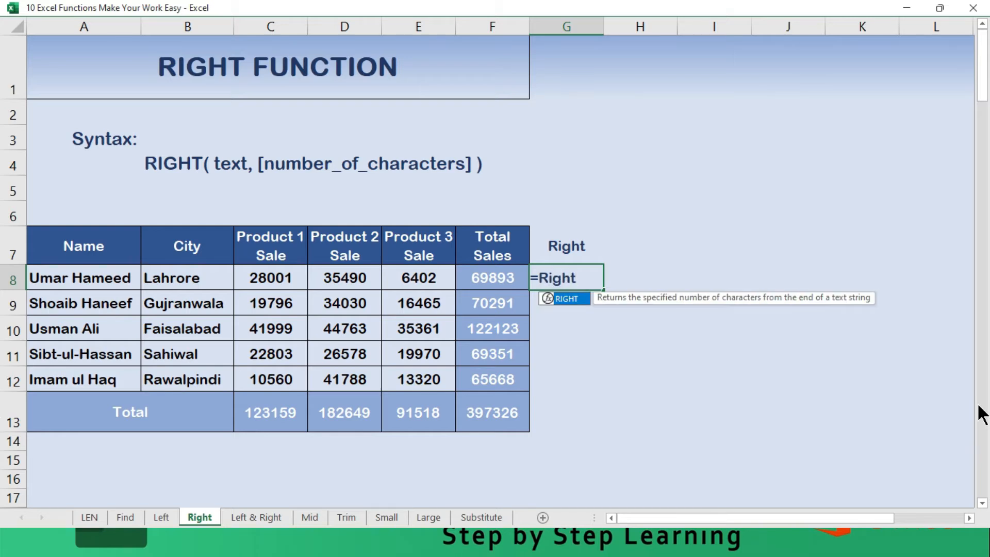
type("(")
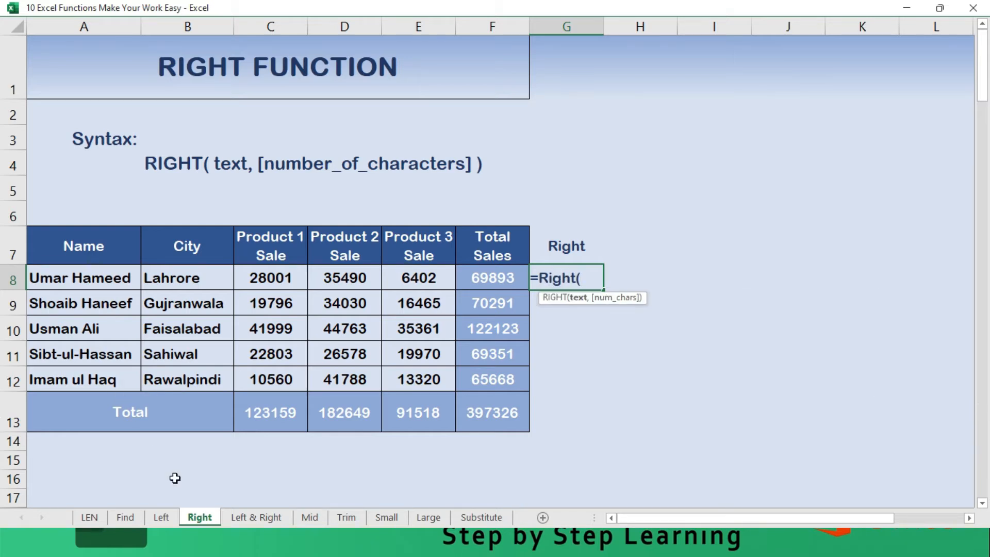
left_click(83, 277)
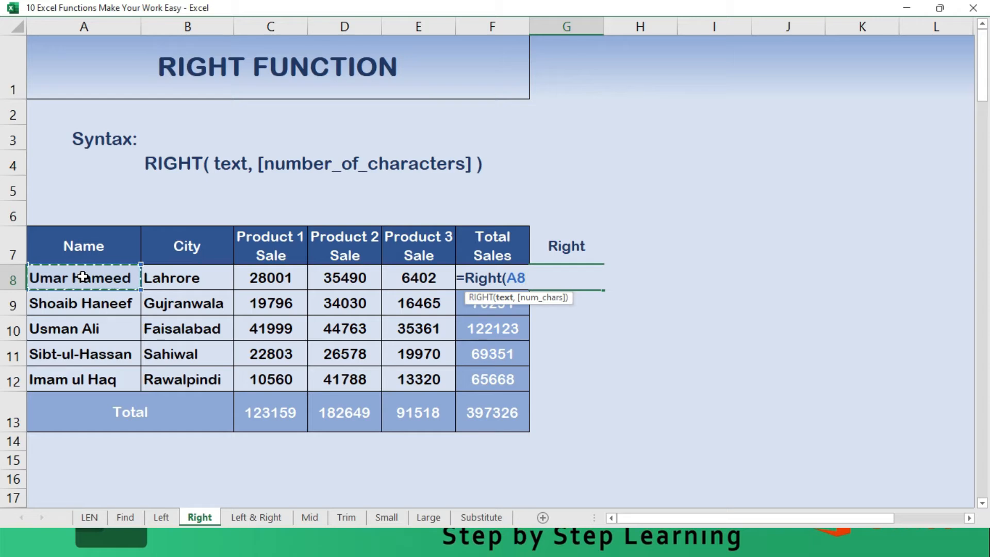
type("0")
key("Return")
key("Up")
key("F2")
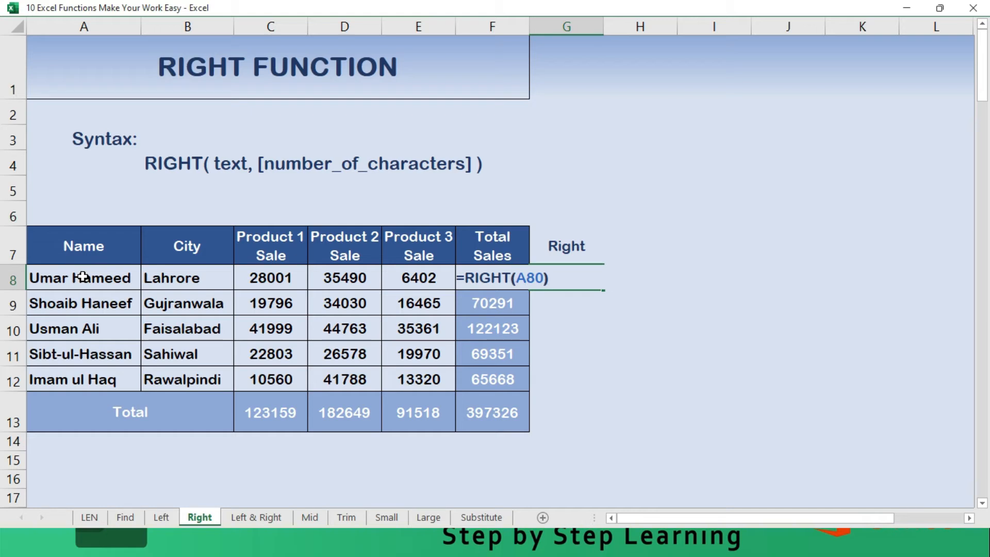
key("Left")
key("BackSpace")
key("Return")
- Fill the RIGHT formula from G8 down through G12
key("Up")
key("shift+Down")
key("shift+Down")
key("shift+Down")
key("shift+Down")
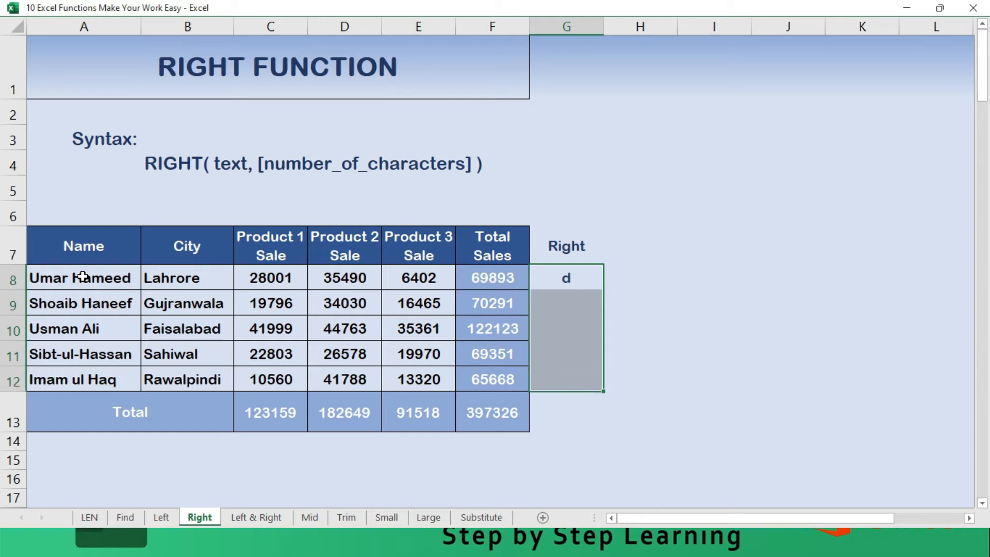
key("ctrl+d")
key("Right")
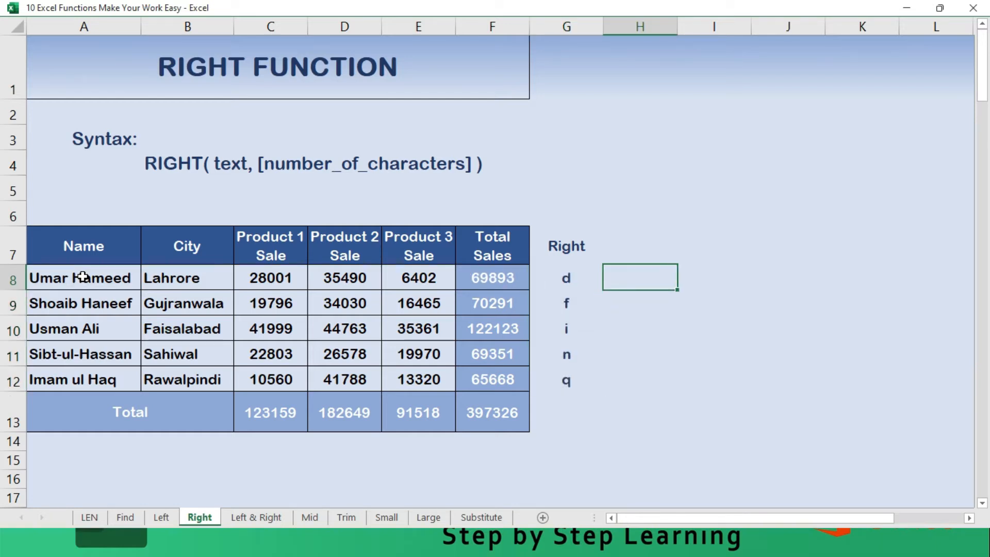
- Try extending the G7 header to "Right with" and restore it to "Right"
key("Up")
key("Left")
key("F2")
type("with")
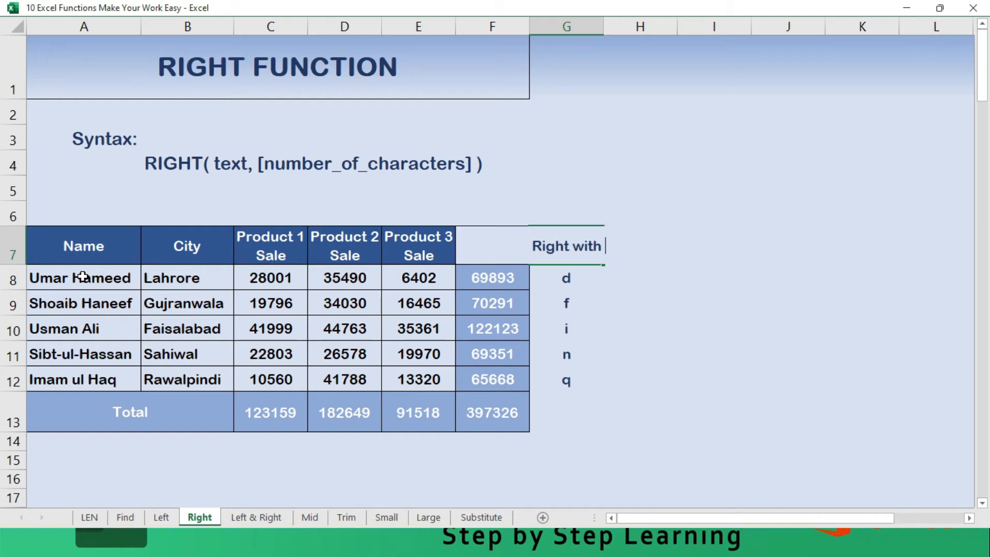
key("BackSpace")
key("BackSpace")
key("BackSpace")
key("BackSpace")
key("BackSpace")
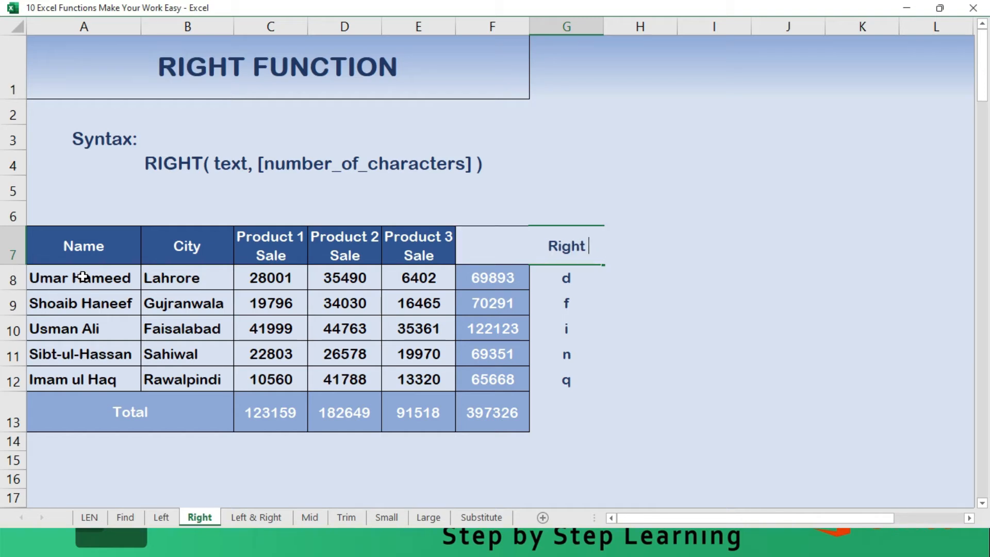
key("Return")
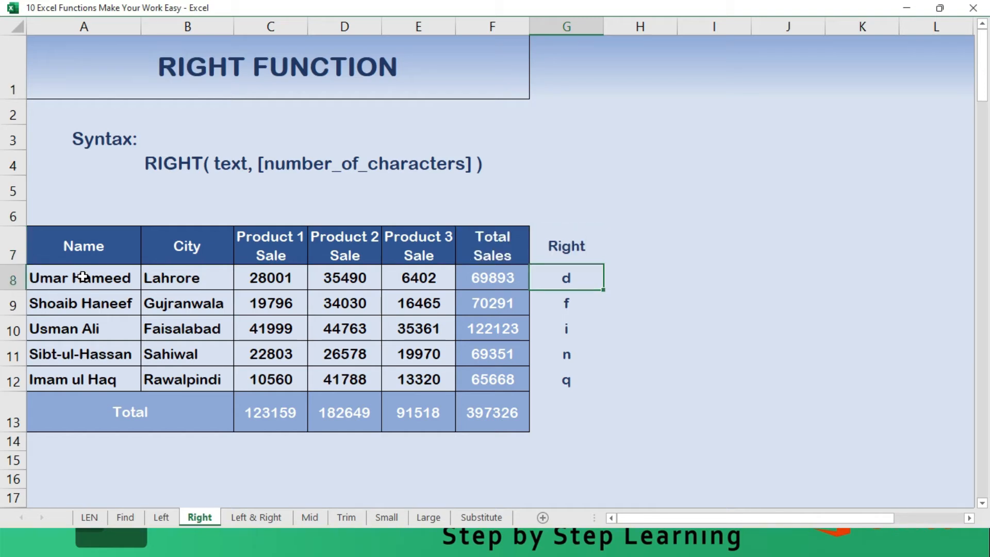
- Enter =RIGHT(A8,5) in H8 to extract the last five characters of the name in A8
key("Right")
type("=RIGHT(")
left_click(83, 277)
type(",5")
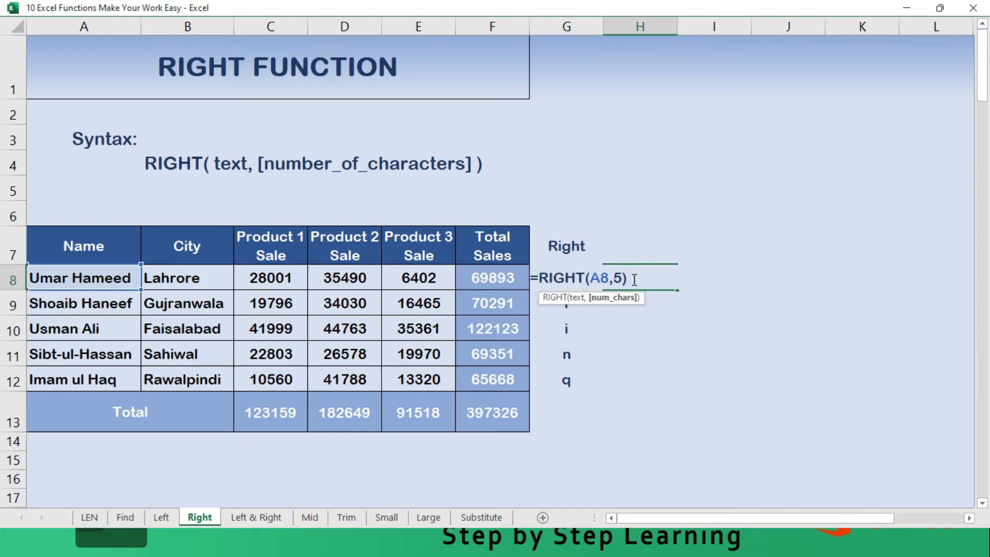
key("Return")
key("Down")
key("Down")
key("Down")
key("Up")
key("Up")
key("Up")
left_click(633, 279)
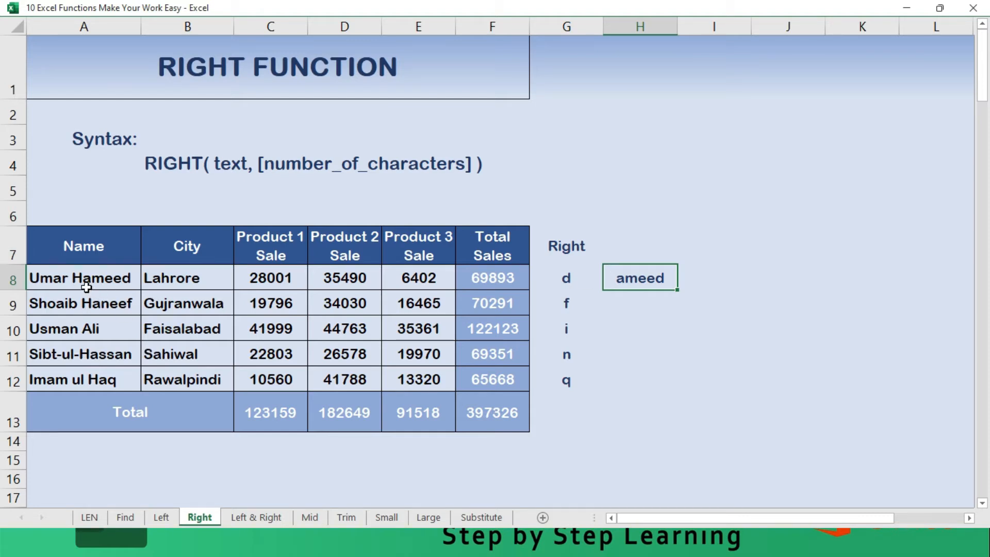
- Change the number of characters in the H8 RIGHT formula to 6
key("F2")
key("Left")
key("ctrl+Return")
key("F2")
key("Left")
key("shift+Left")
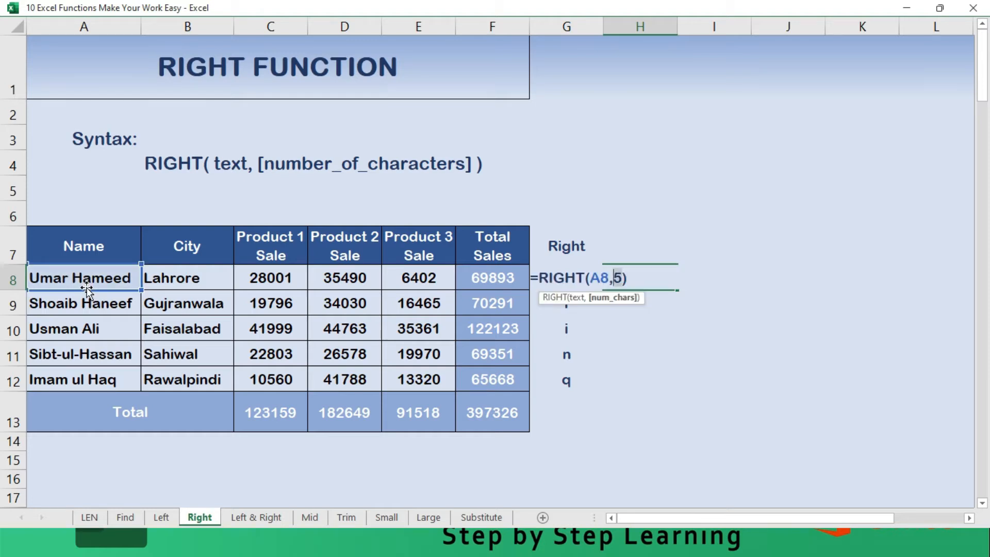
type("6")
key("ctrl+Return")
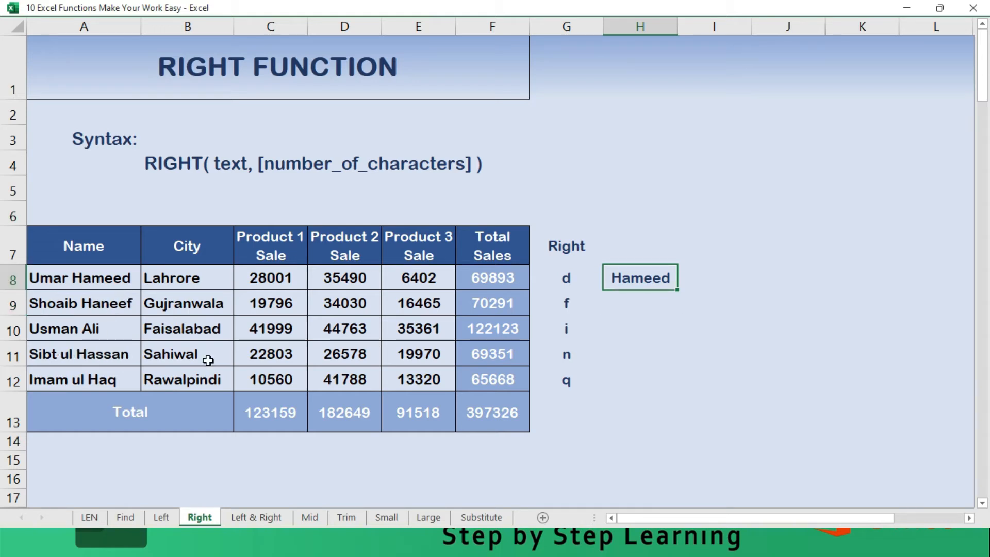
- Fill the six-character RIGHT formula from H8 down through H13
key("shift+Down")
key("shift+Down")
key("shift+Down")
key("shift+Down")
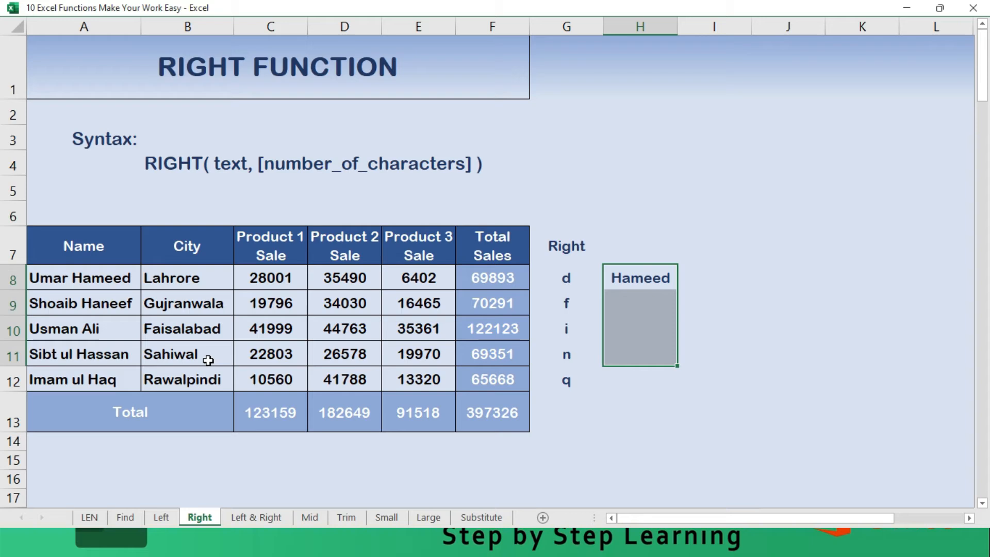
key("shift+Down")
key("F2")
key("ctrl+Return")
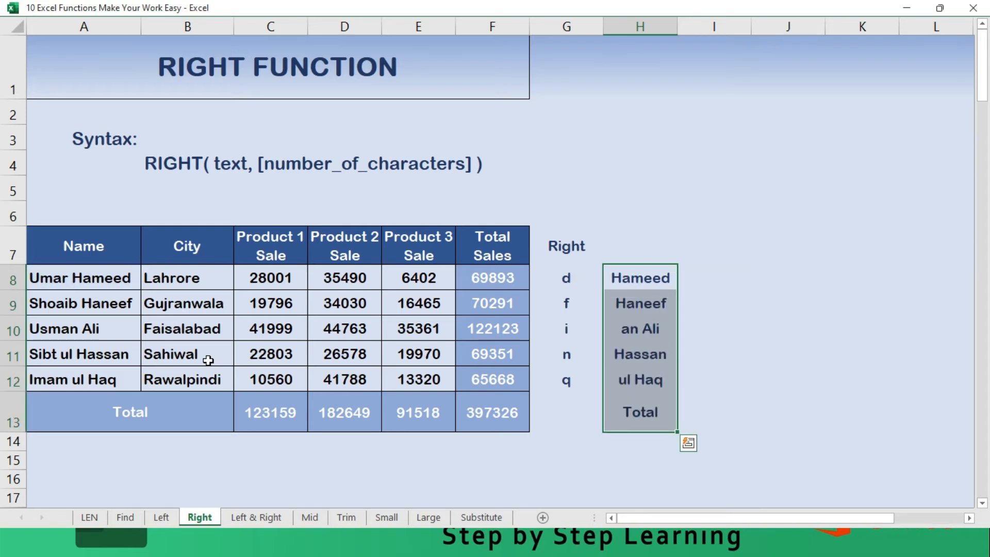
- Clear the surplus RIGHT formula from H13 beside the Total row
key("Down")
key("Down")
key("Down")
key("Down")
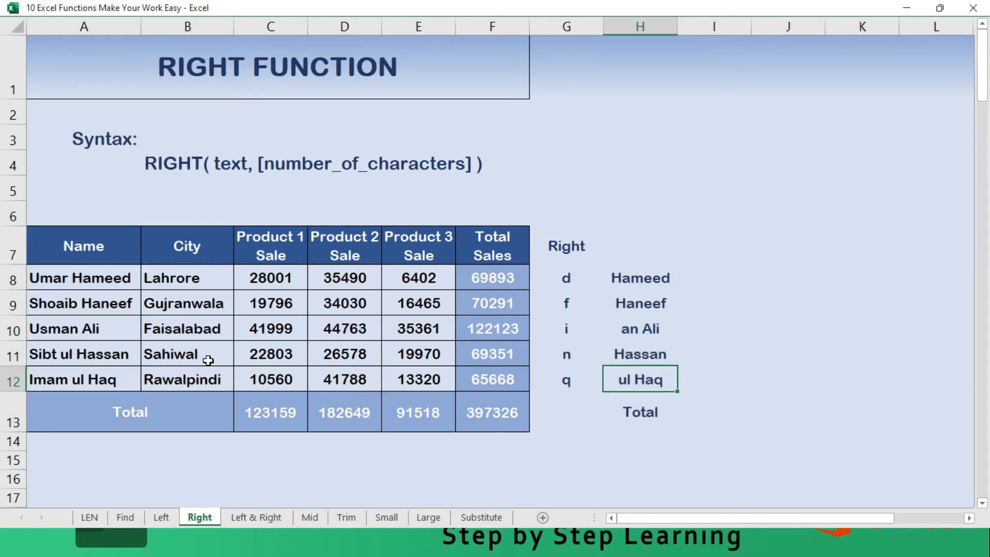
key("Down")
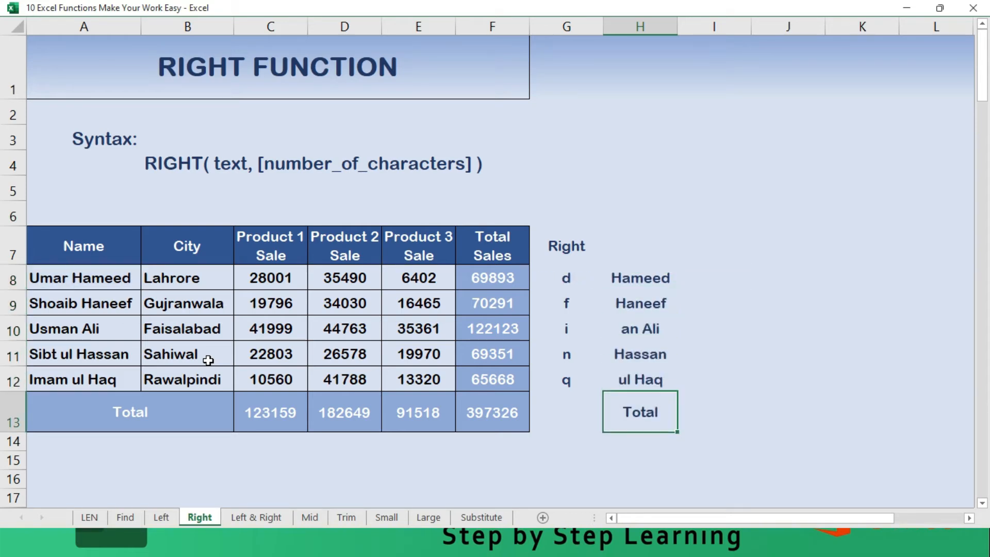
key("Delete")
key("Up")
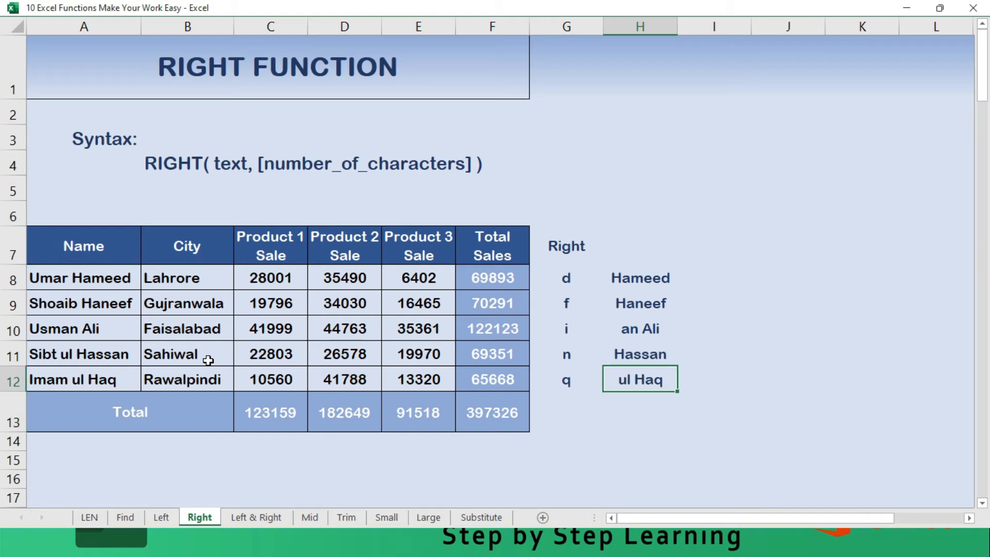
key("Up")
key("Up")
key("Up")
key("Up")
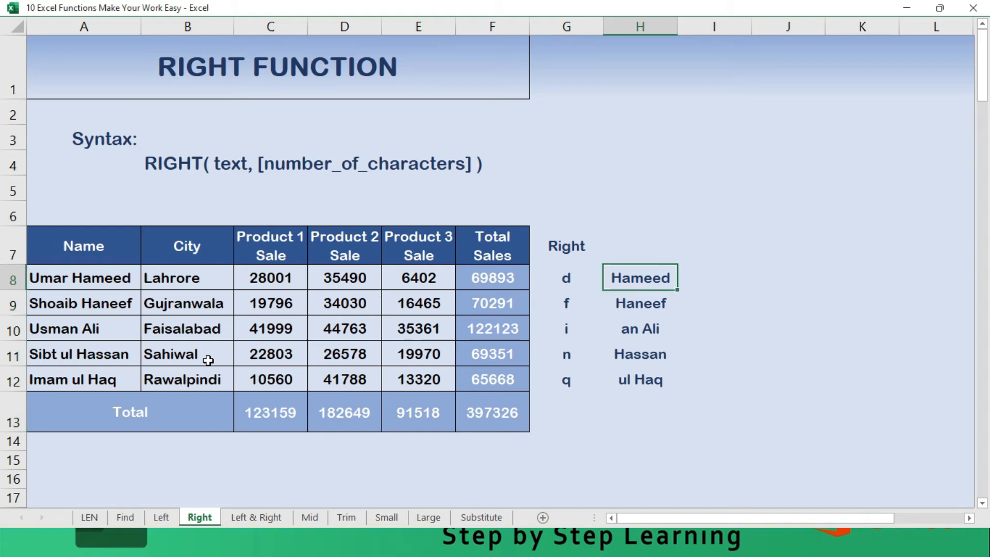
- Begin a RIGHT formula in I8 with A8 as its text argument
key("Right")
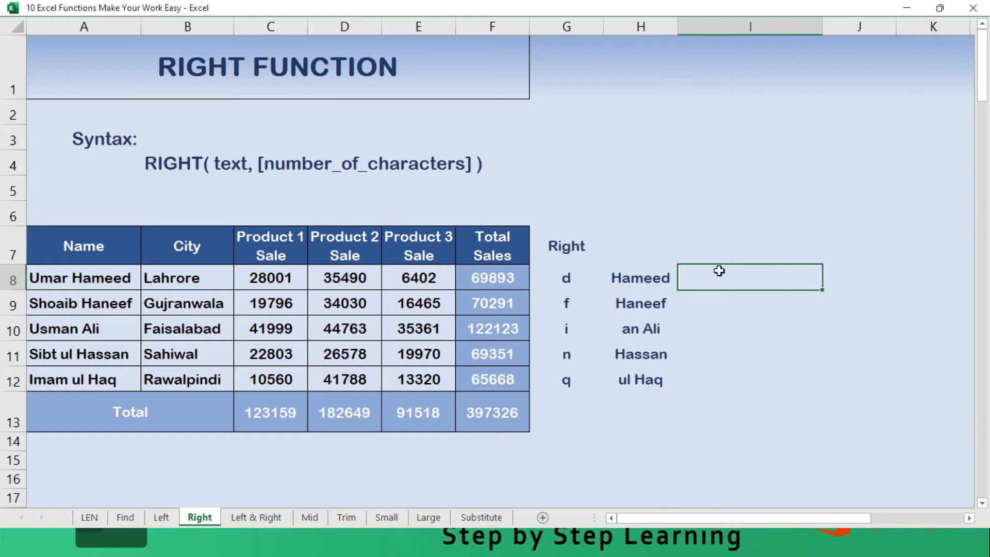
type("=")
type("RI")
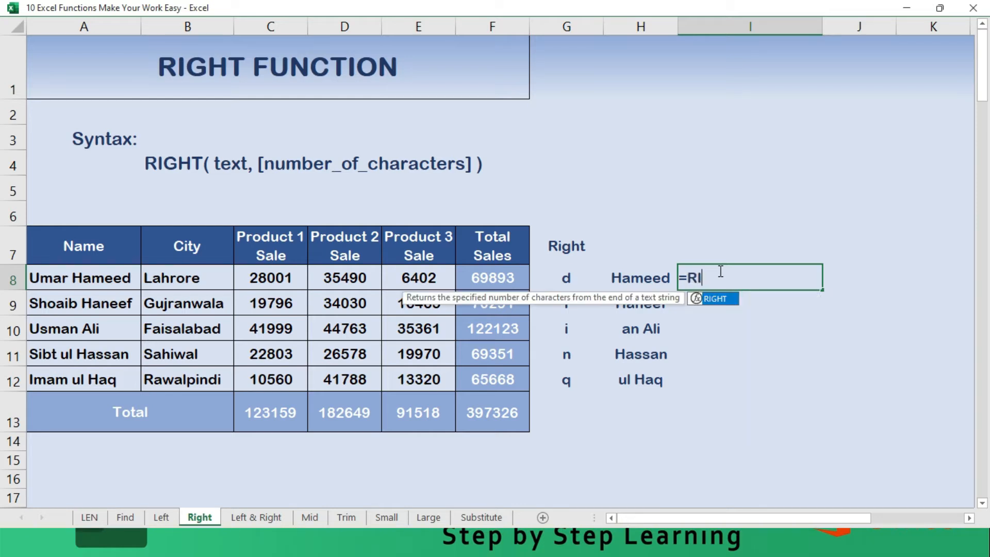
key("BackSpace")
type("ight(")
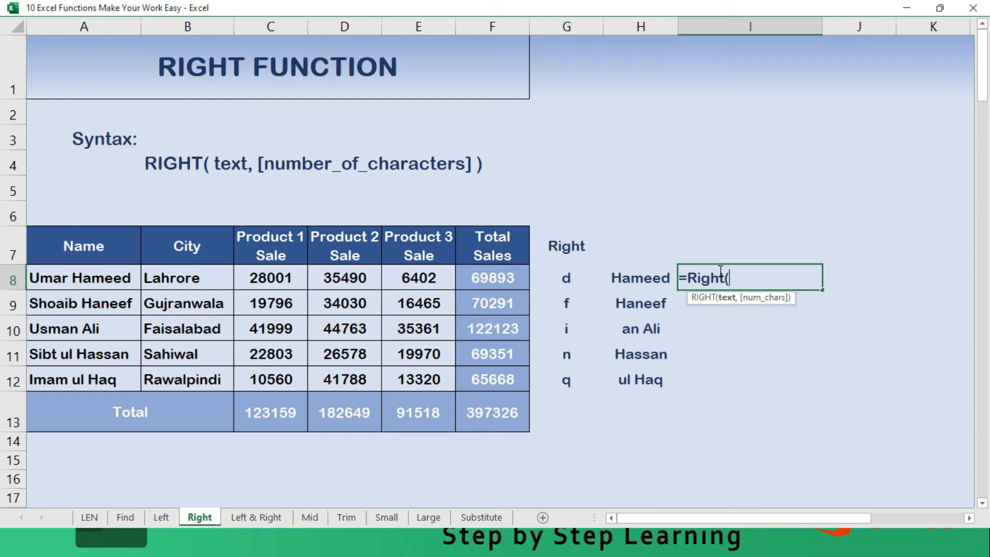
scroll(718, 270, "down", 5)
scroll(661, 459, "up", 5)
left_click(111, 279)
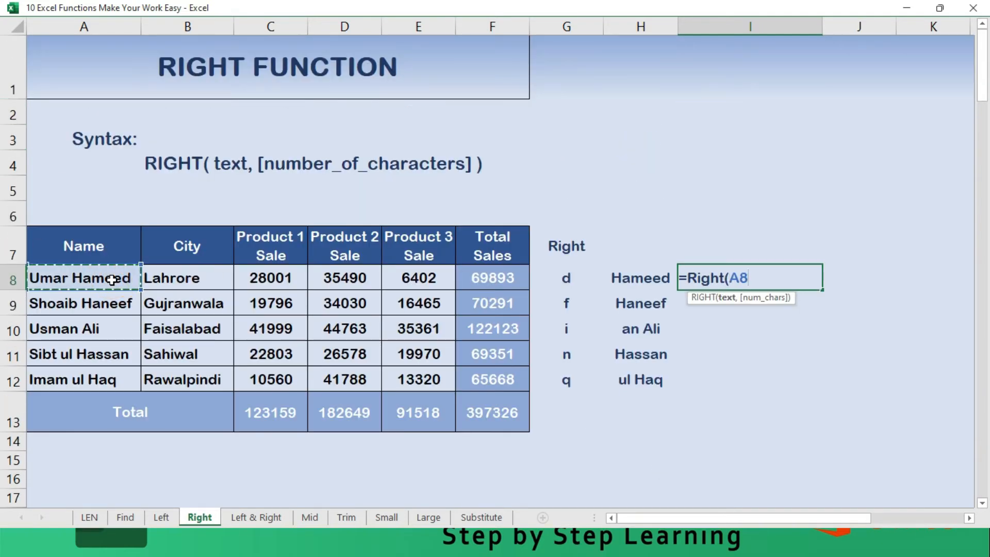
type(",")
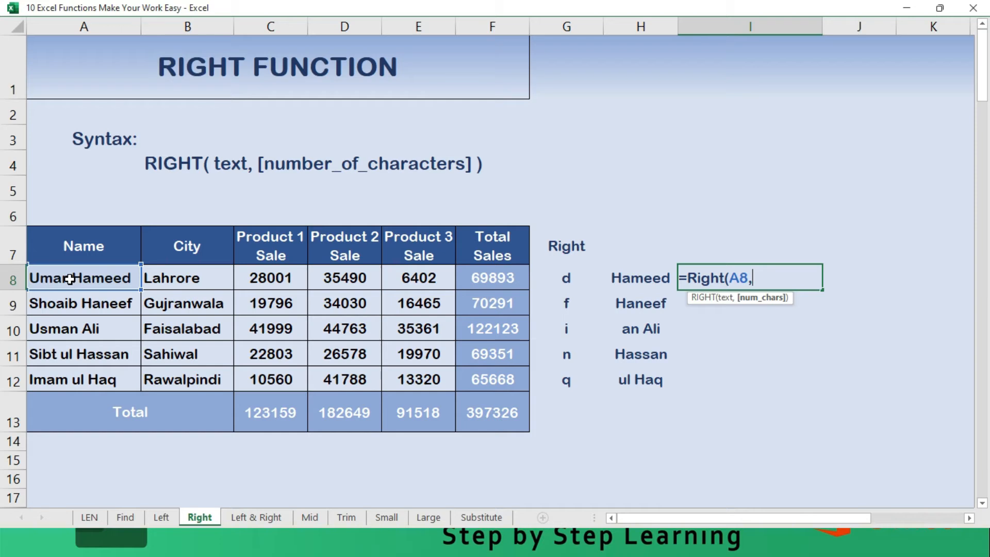
- Complete the I8 formula as =RIGHT(A8,FIND(" ",A8,1)), accepting the offered closing-bracket correction
type("find(")
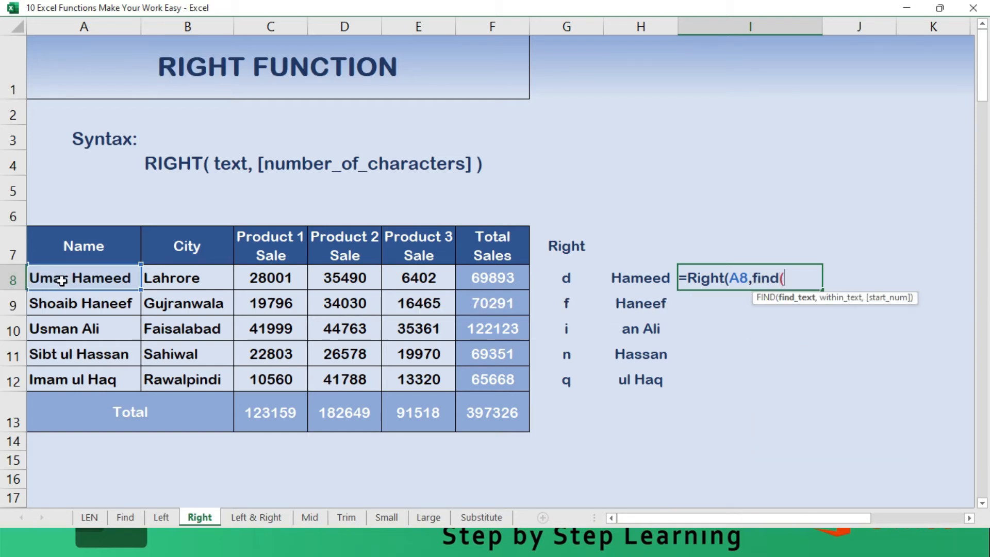
type("\" \",")
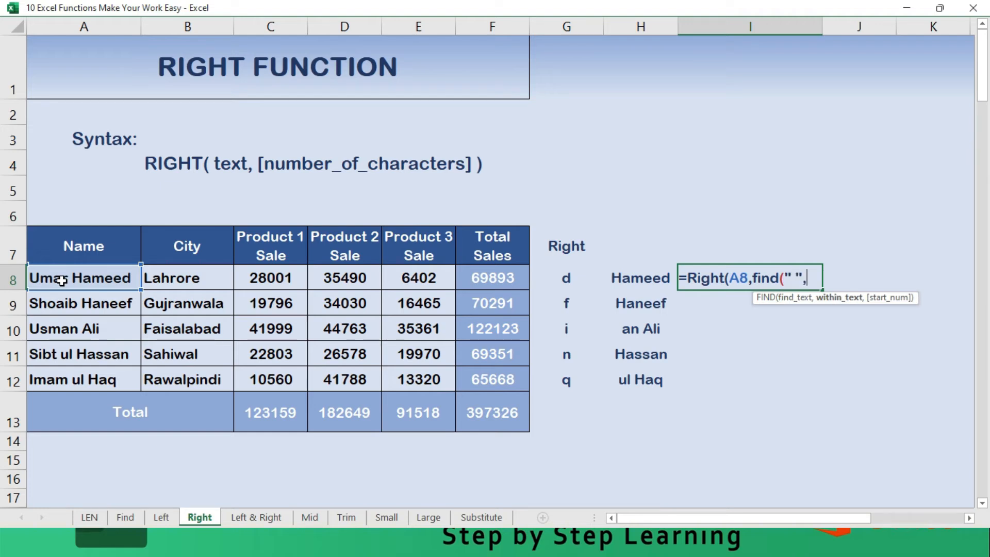
left_click(62, 280)
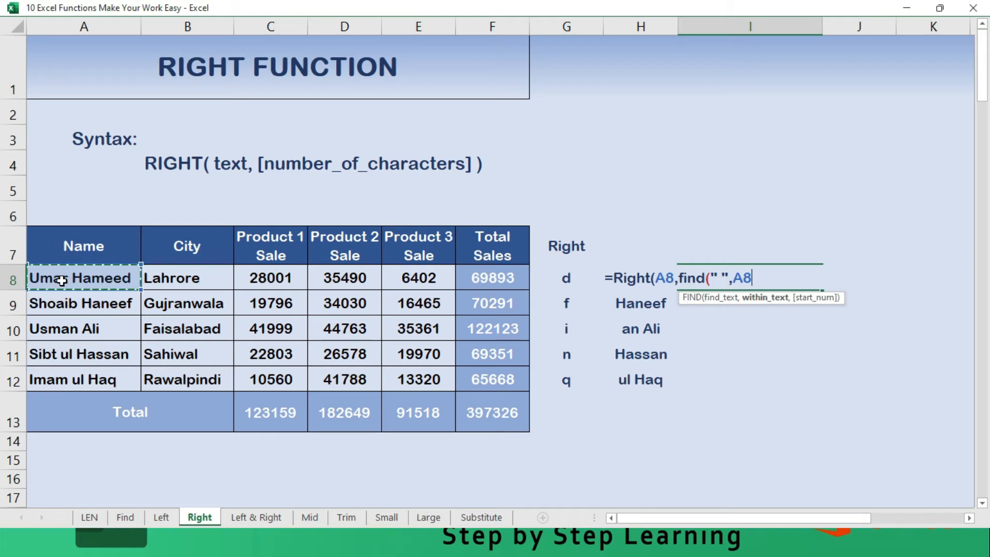
type(",")
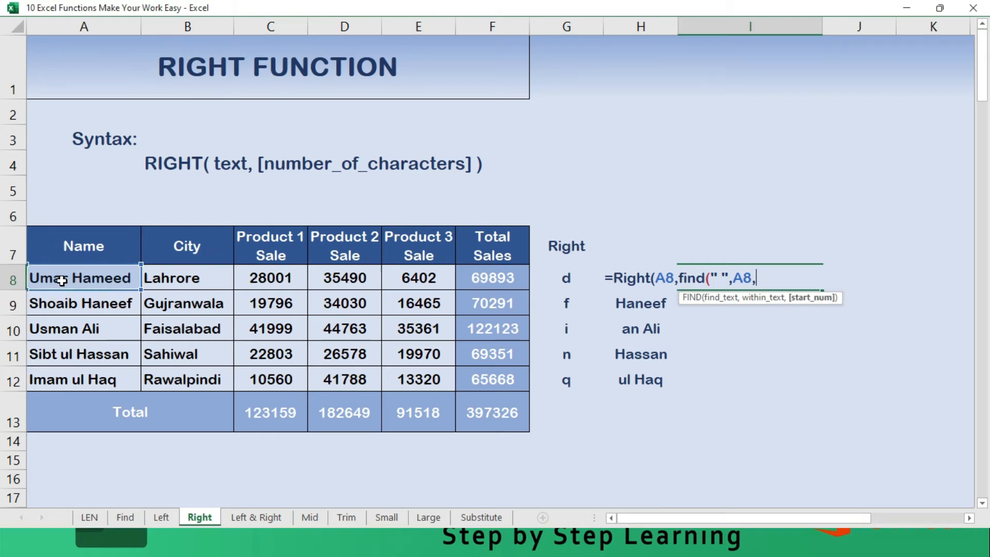
type("1)")
key("Return")
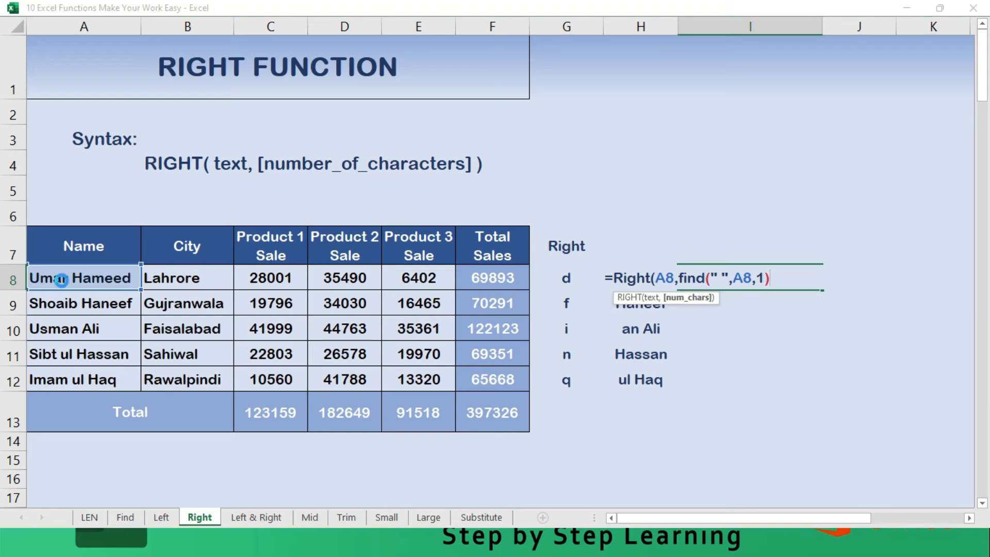
key("Return")
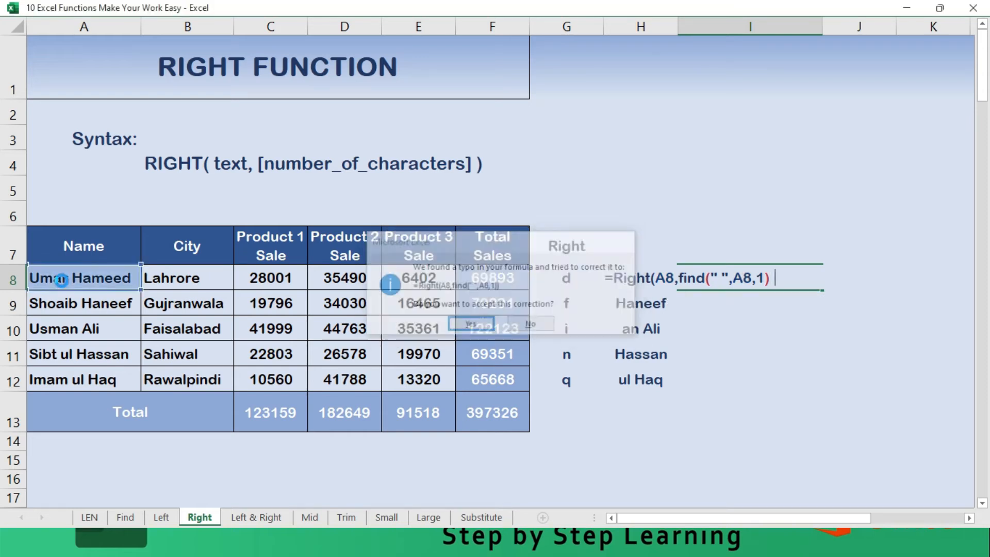
- Fill the RIGHT with FIND formula from I8 down through I12
key("Up")
key("shift+Down")
key("shift+Down")
key("shift+Down")
key("shift+Down")
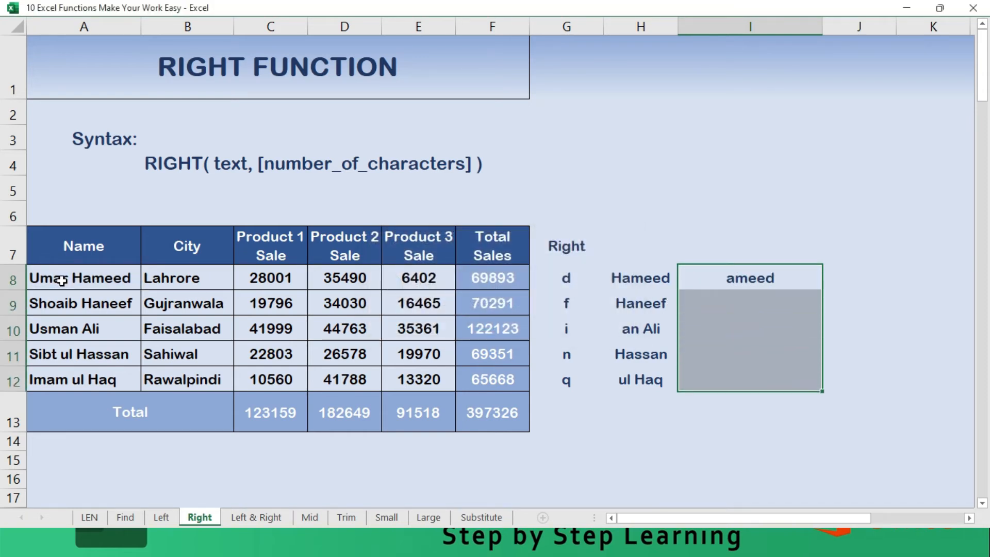
key("F2")
key("ctrl+Return")
key("Down")
key("Up")
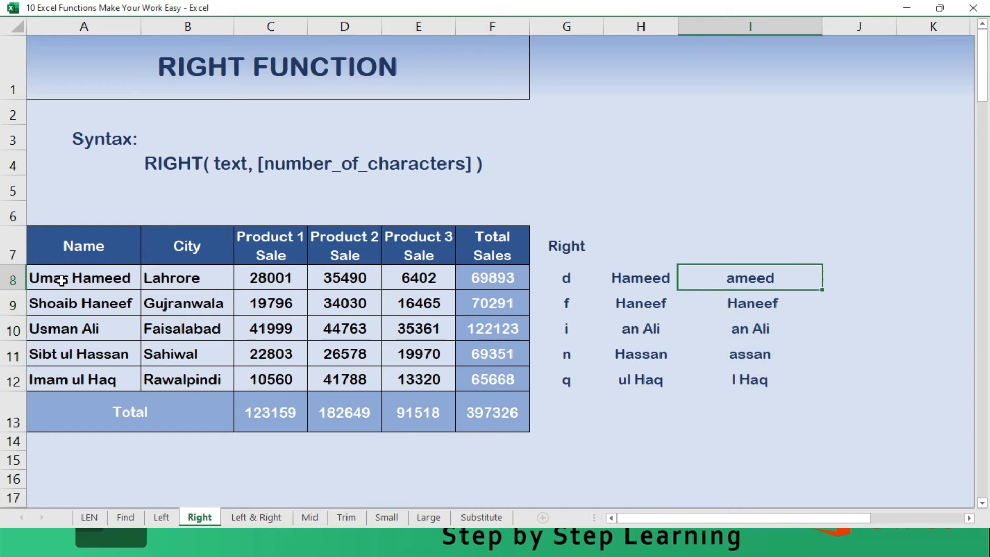
- Add +1 to the FIND result in I8, making the formula =RIGHT(A8,FIND(" ",A8,1)+1)
key("F2")
key("Left")
type("+1")
key("Return")
- Fill the I8 formula containing the +1 adjustment down through I12
key("Up")
key("shift+Down")
key("shift+Down")
key("shift+Down")
key("shift+Down")
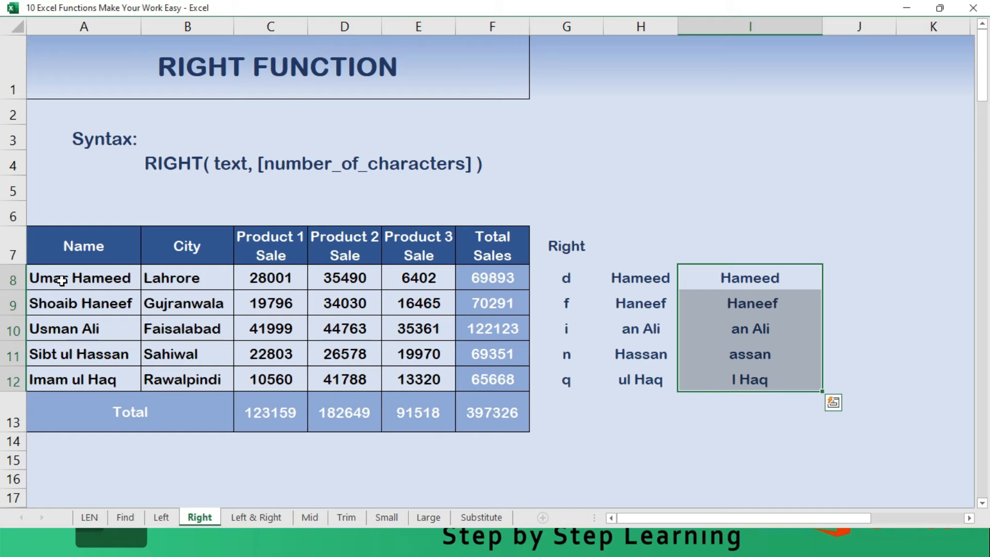
key("F2")
key("ctrl+Return")
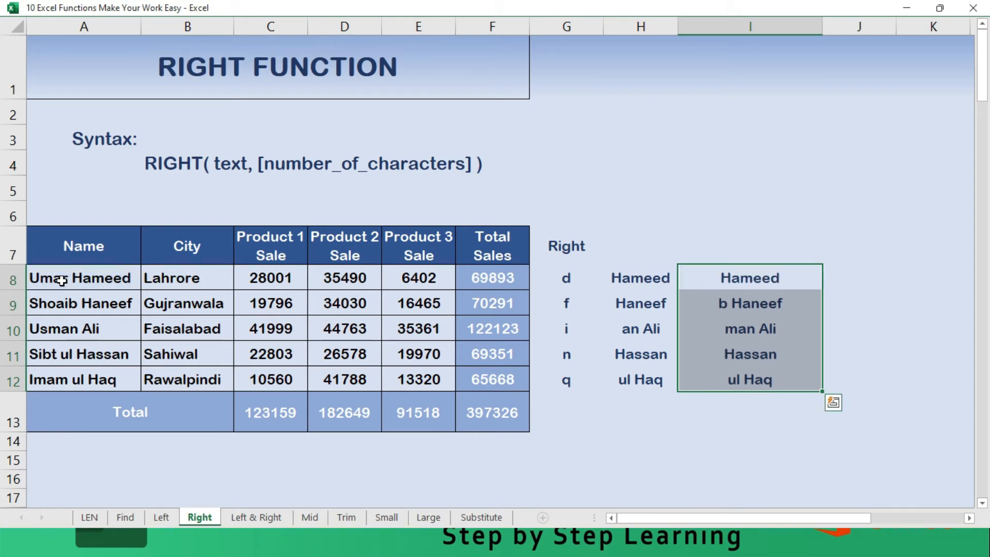
key("Right")
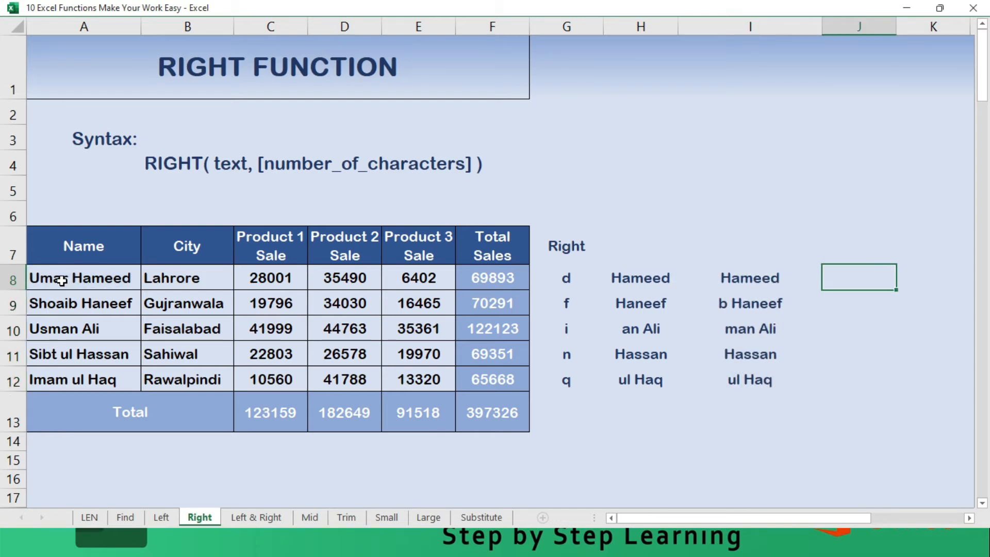
key("Left")
key("F2")
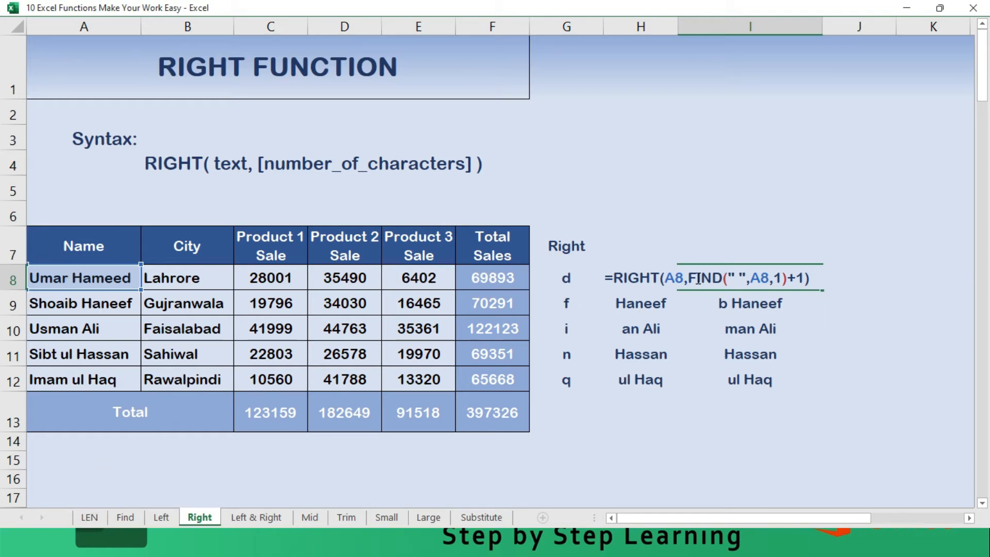
left_click(801, 277)
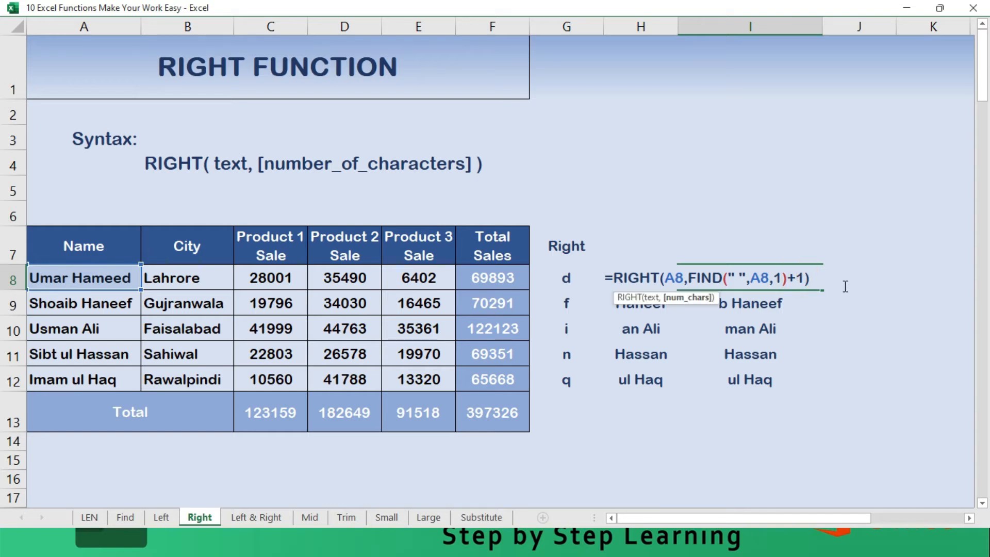
key("BackSpace")
key("BackSpace")
key("BackSpace")
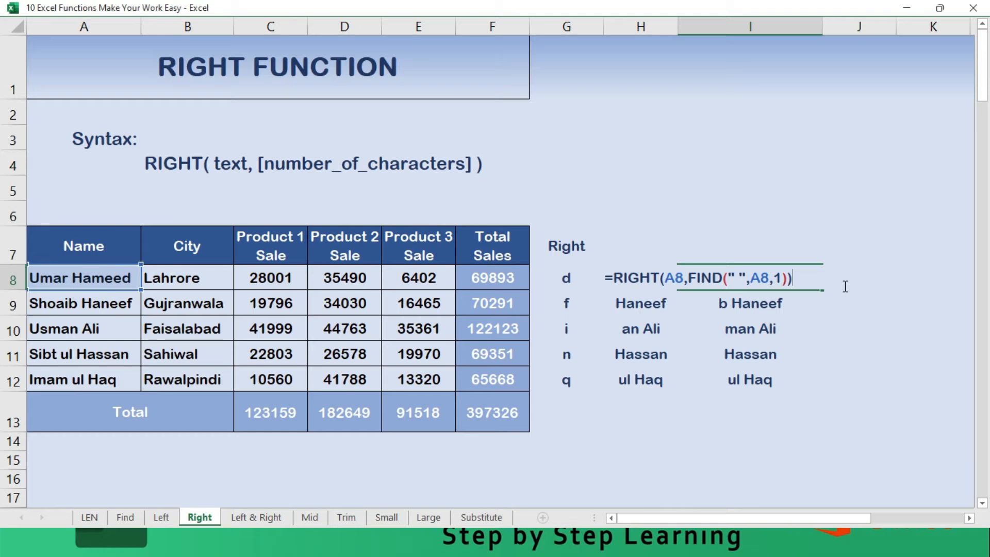
type(")")
key("Left")
key("Left")
key("Left")
key("Left")
key("Left")
key("Left")
key("Left")
key("Left")
key("Left")
key("Left")
key("Left")
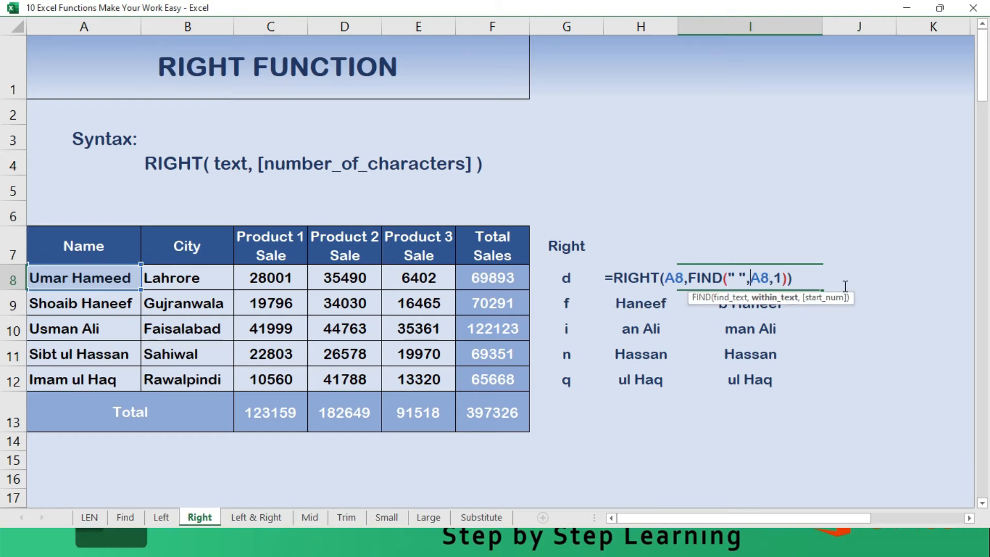
key("ctrl+Return")
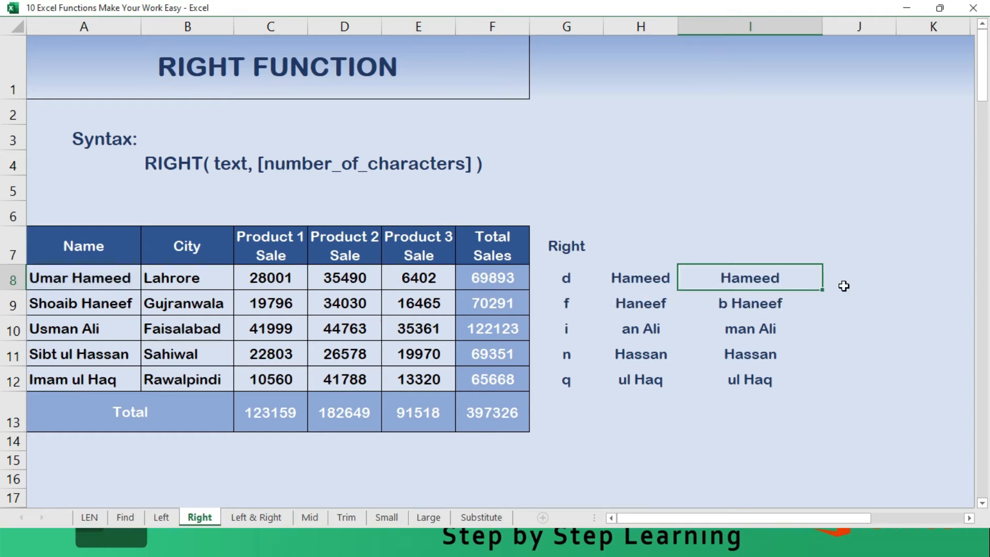
- Begin a formula in J8 with =RIGHT(A8,LEN(A8), using the name's length as the character count
left_click(843, 286)
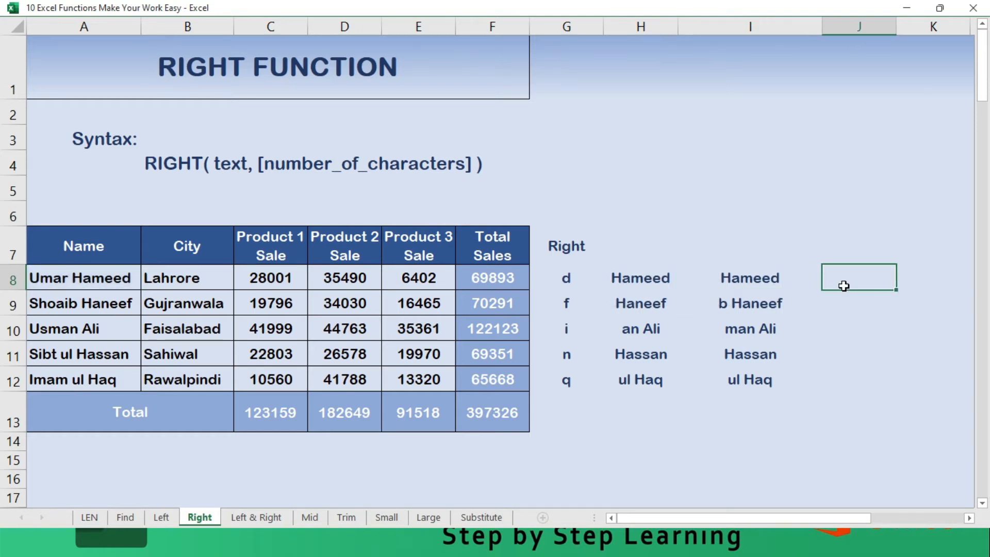
type("=Right")
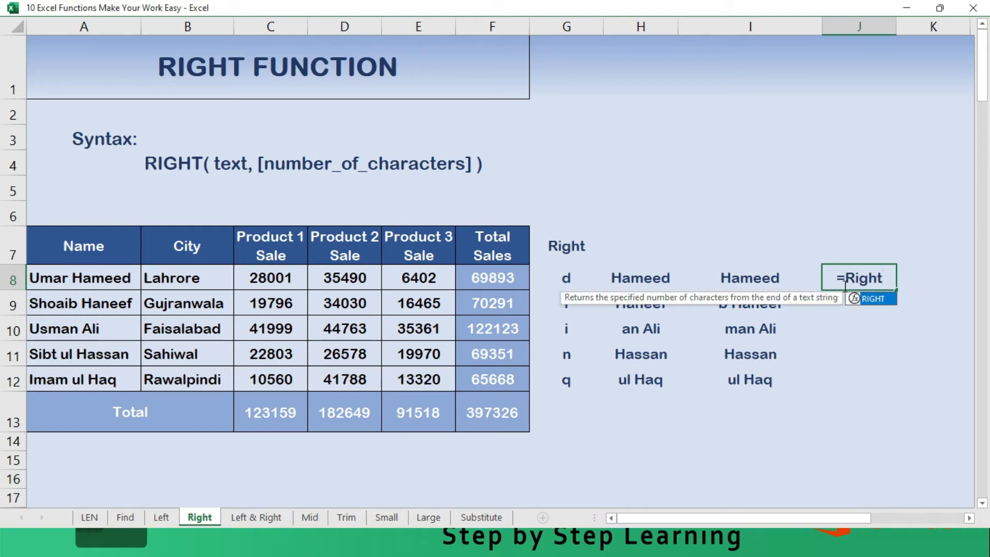
type("(")
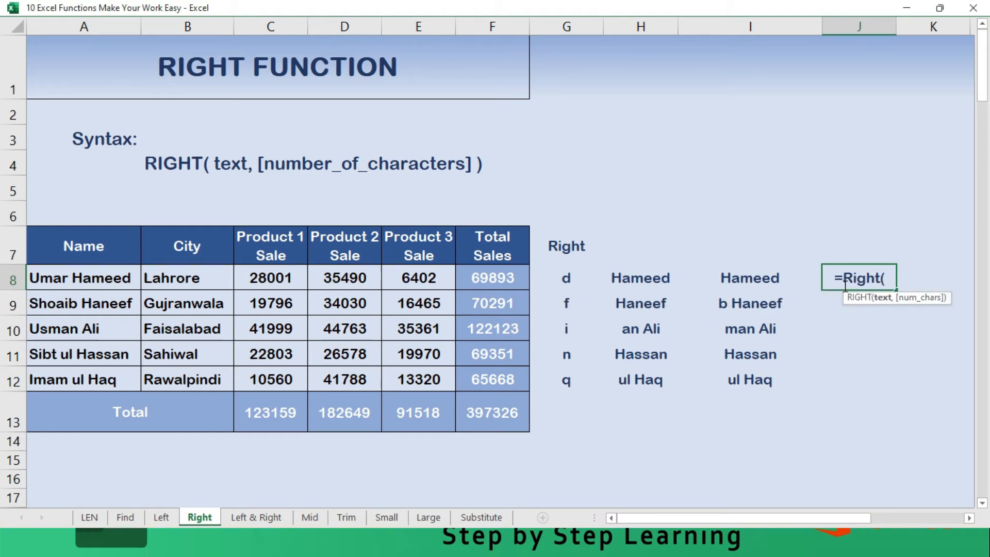
left_click(58, 280)
type(",")
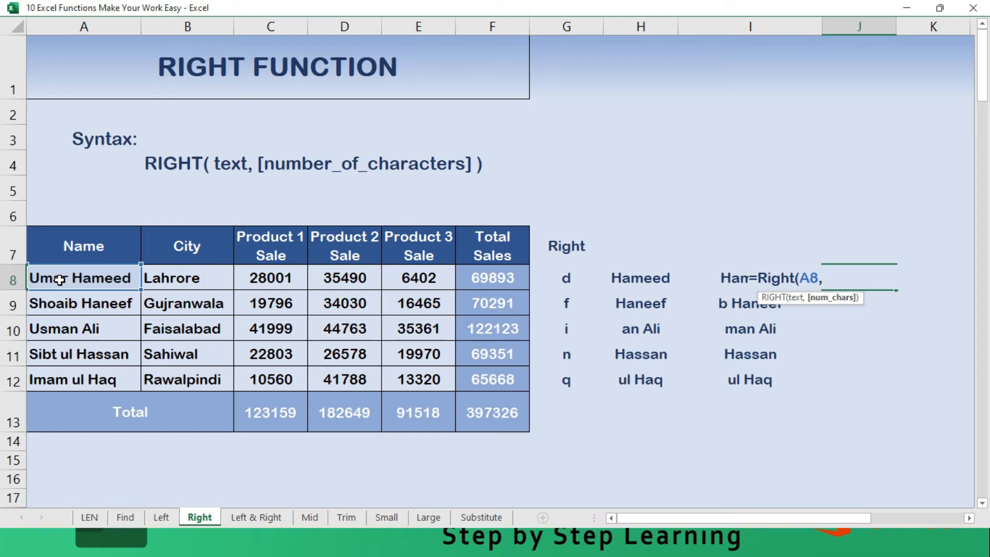
type("LEN")
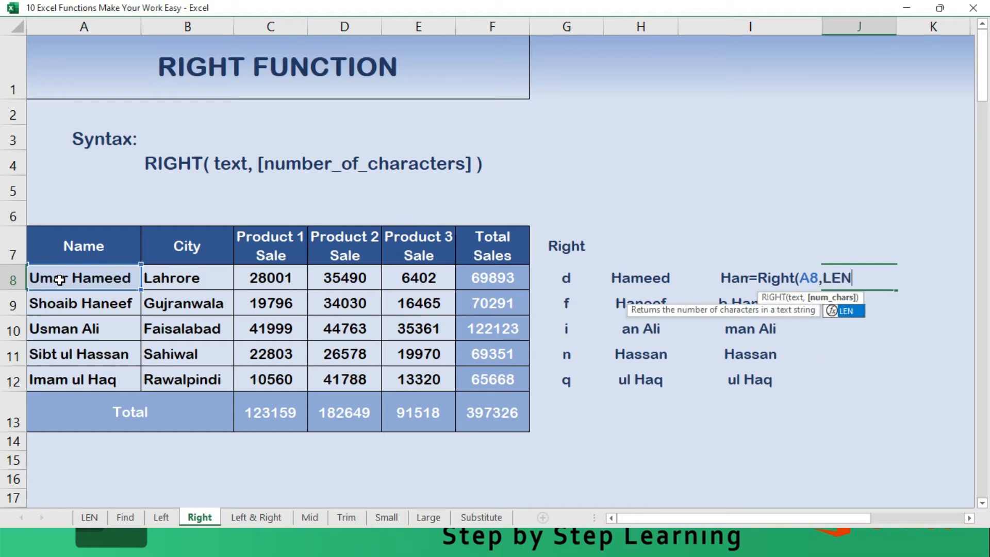
type("(")
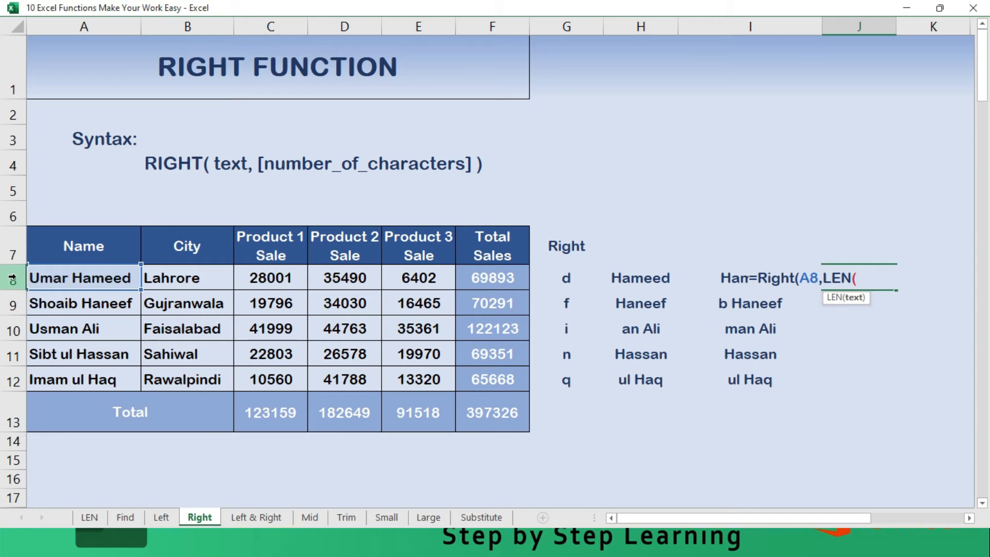
left_click(56, 279)
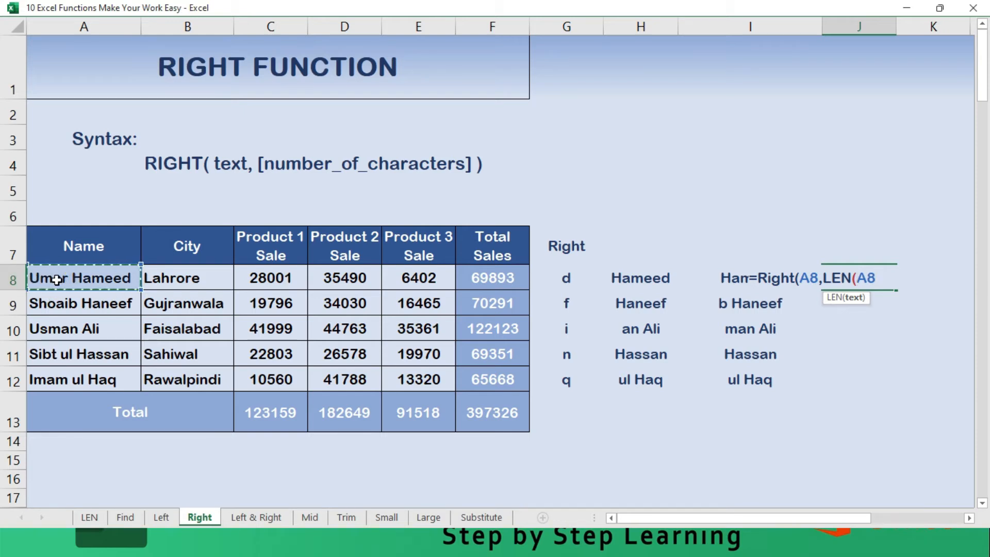
type(")")
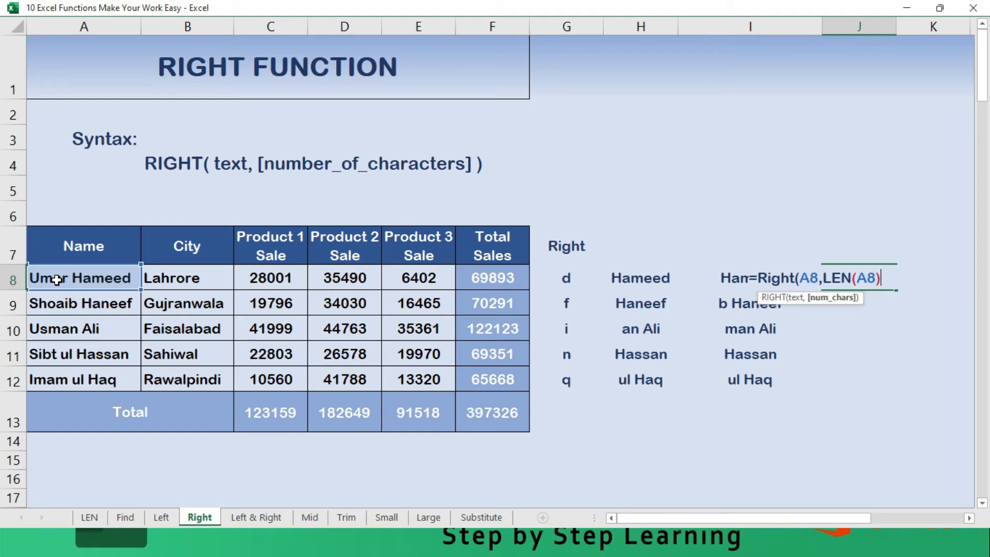
type("-")
- Complete the J8 formula by subtracting the space's position from the name's length, making it =RIGHT(A8,LEN(A8)-FIND(" ",A8,1))
key("Down")
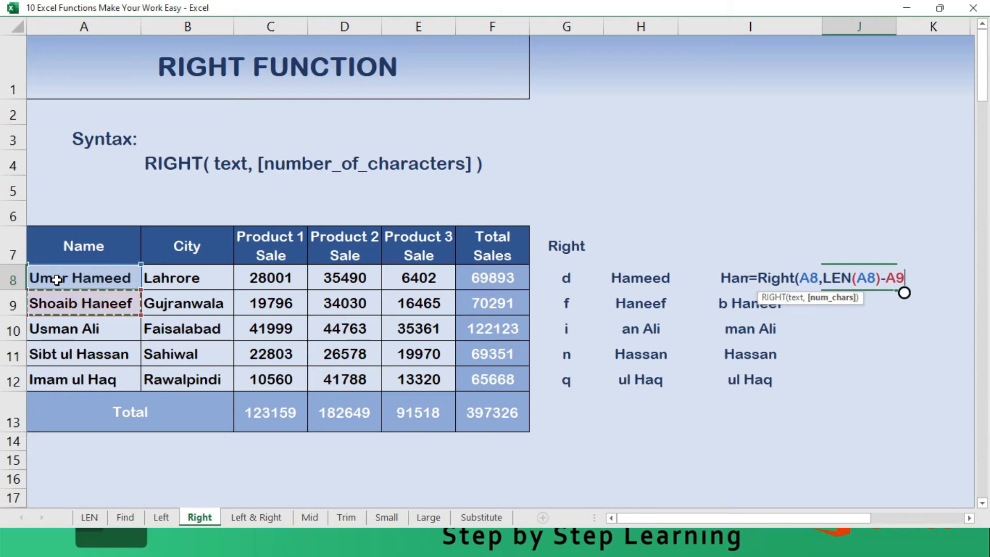
key("Up")
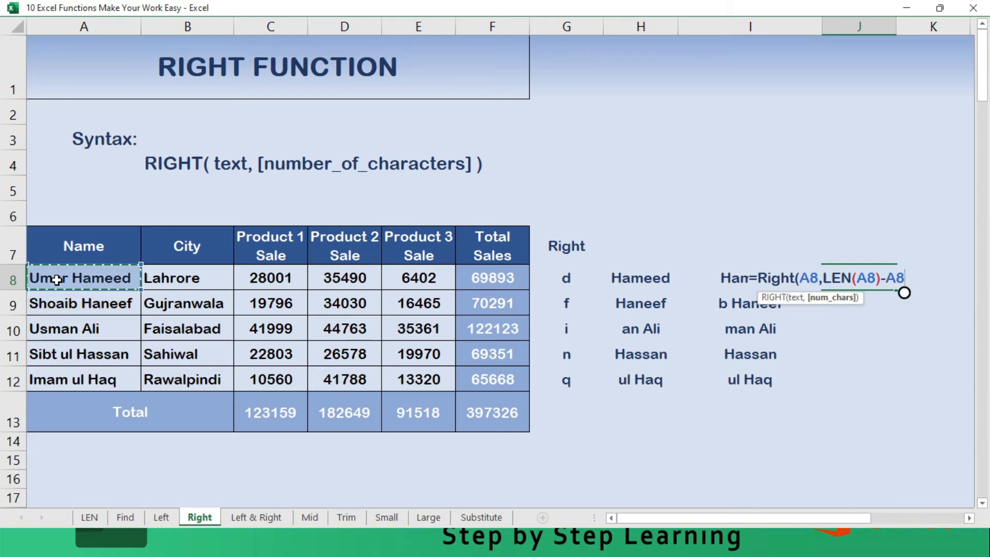
key("BackSpace")
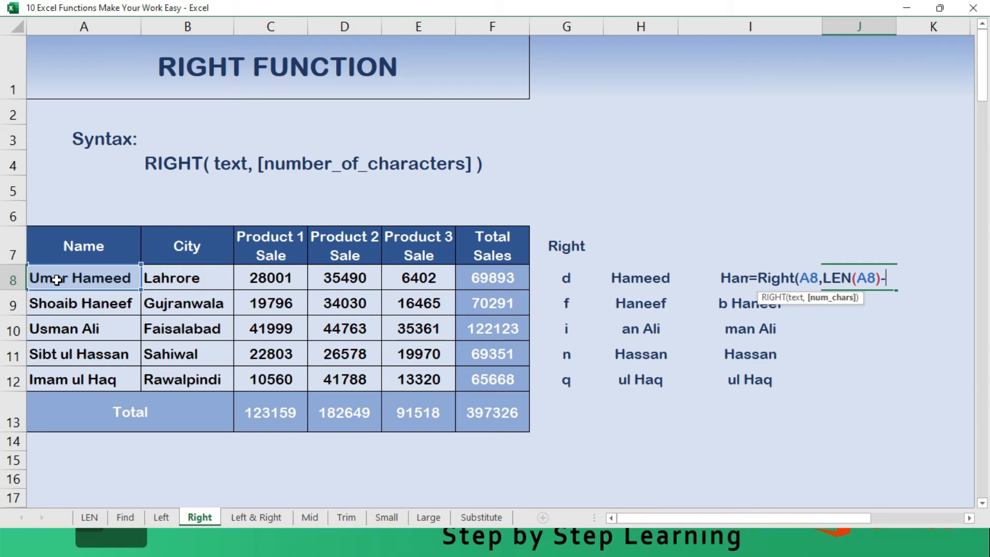
type("Fin")
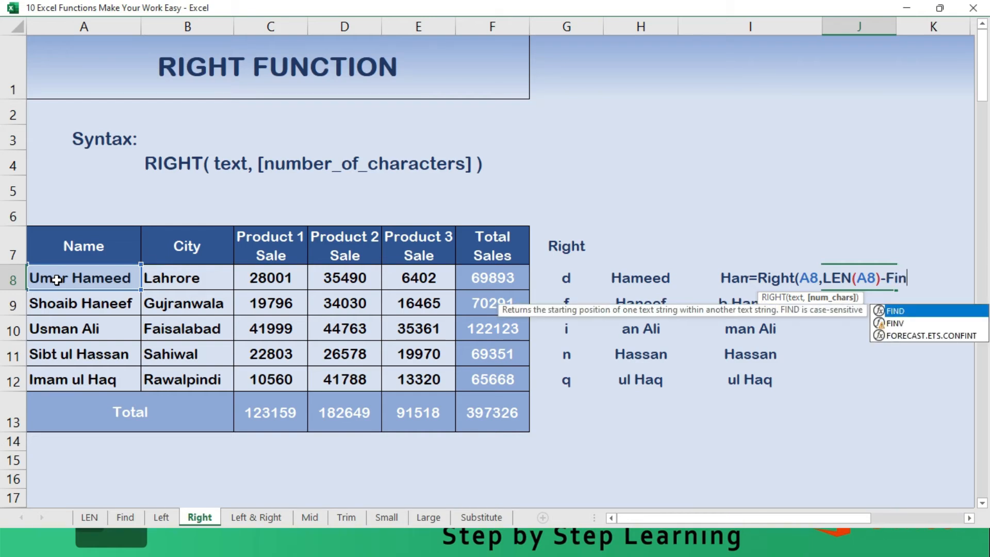
type("d(")
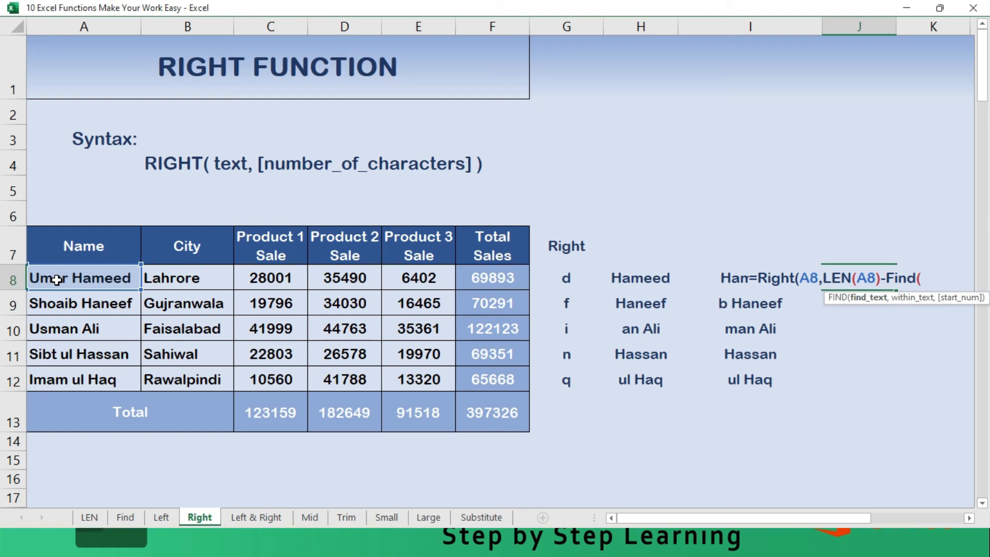
type("\" \",")
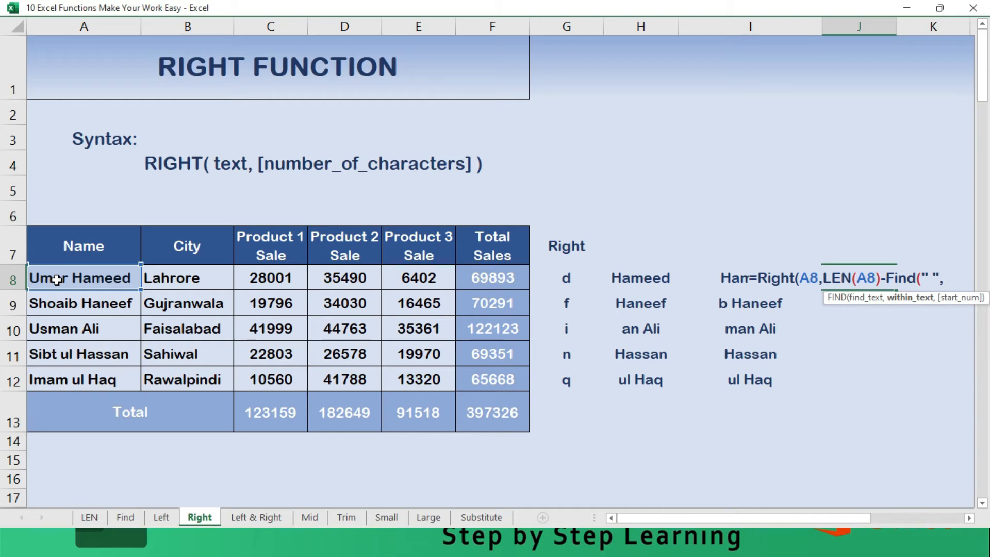
left_click(88, 282)
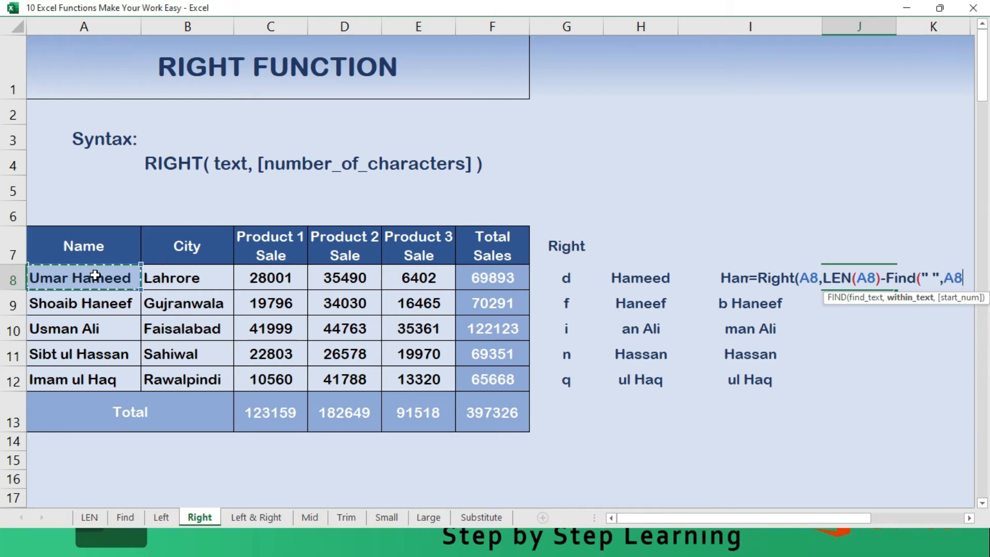
type(",1")
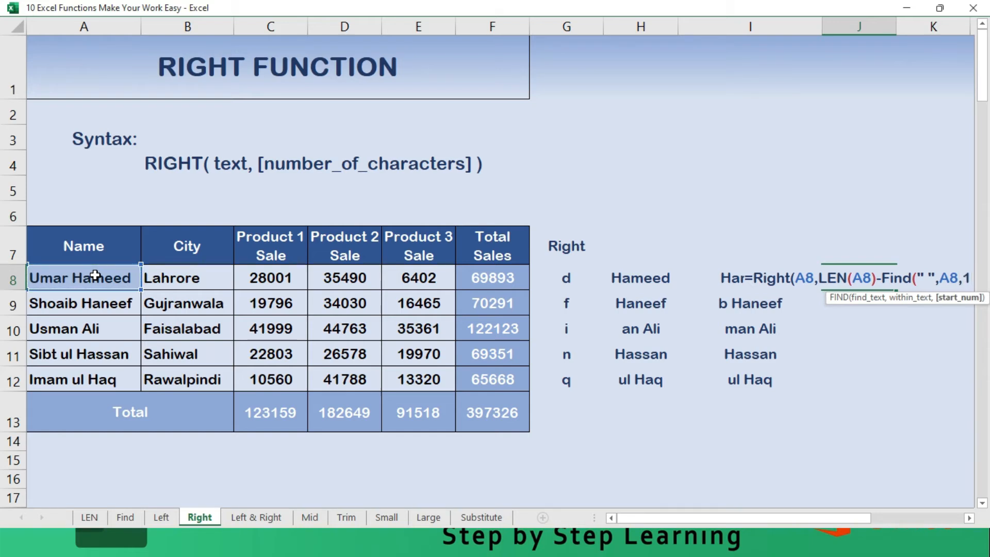
type(")")
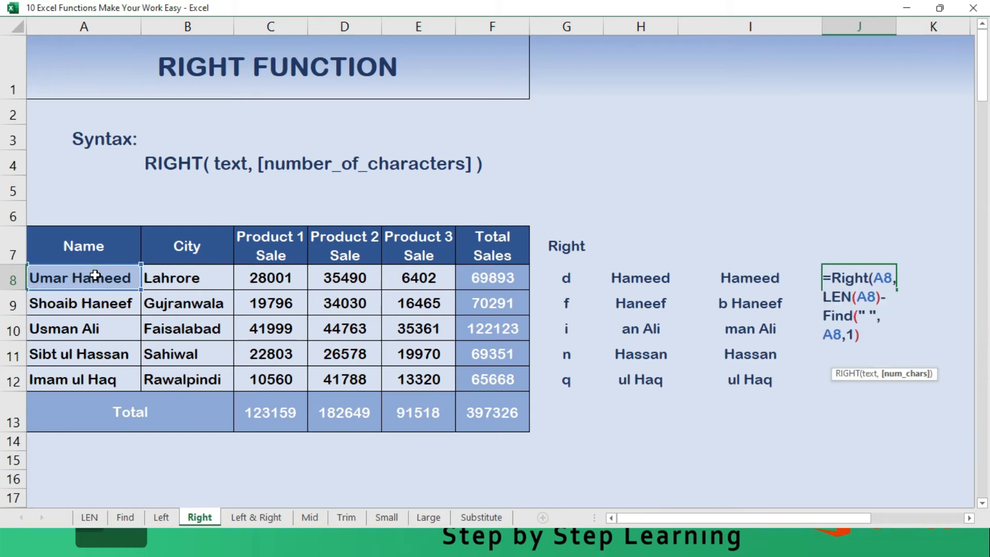
type(")")
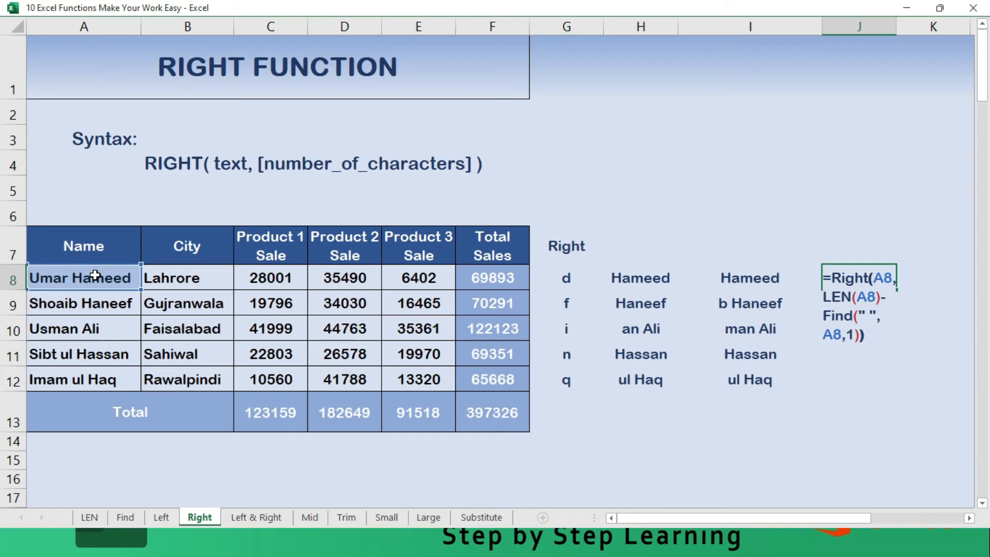
key("Return")
- Fill the RIGHT, LEN and FIND formula from J8 down through J12
key("Up")
key("shift+Down")
key("shift+Down")
key("shift+Down")
key("shift+Down")
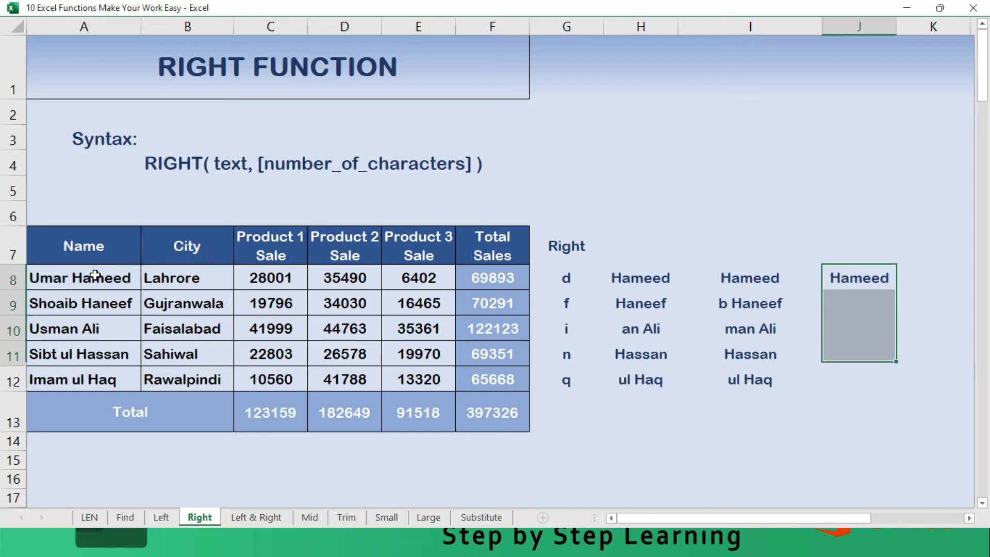
key("F2")
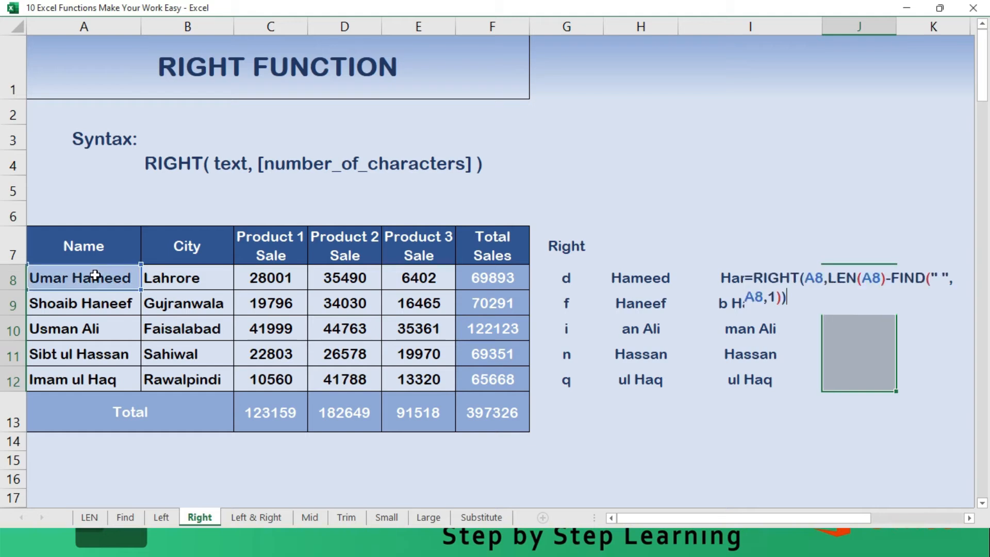
key("ctrl+Return")
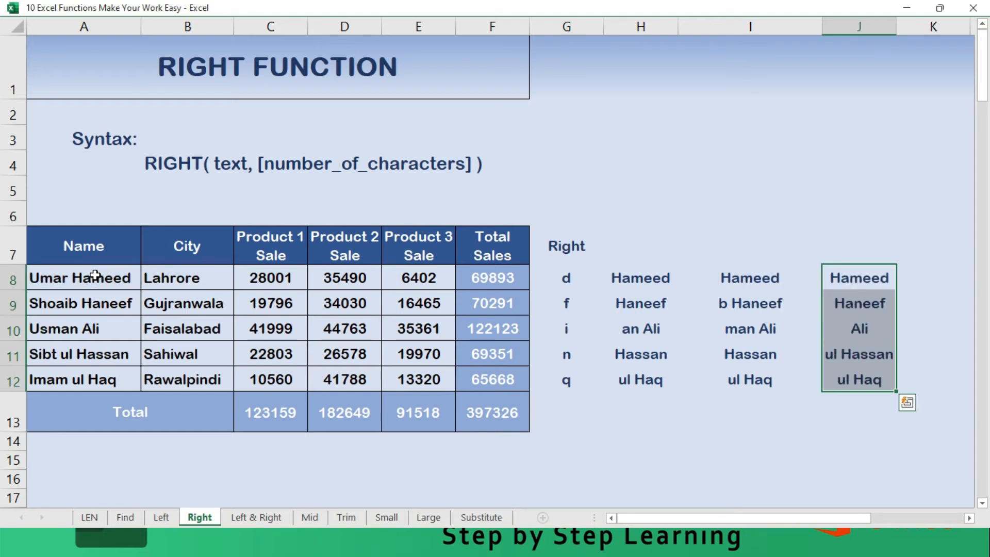
- Set the FIND start number in the J11 formula to 6 so the search begins past the first space
key("Down")
key("Down")
key("Down")
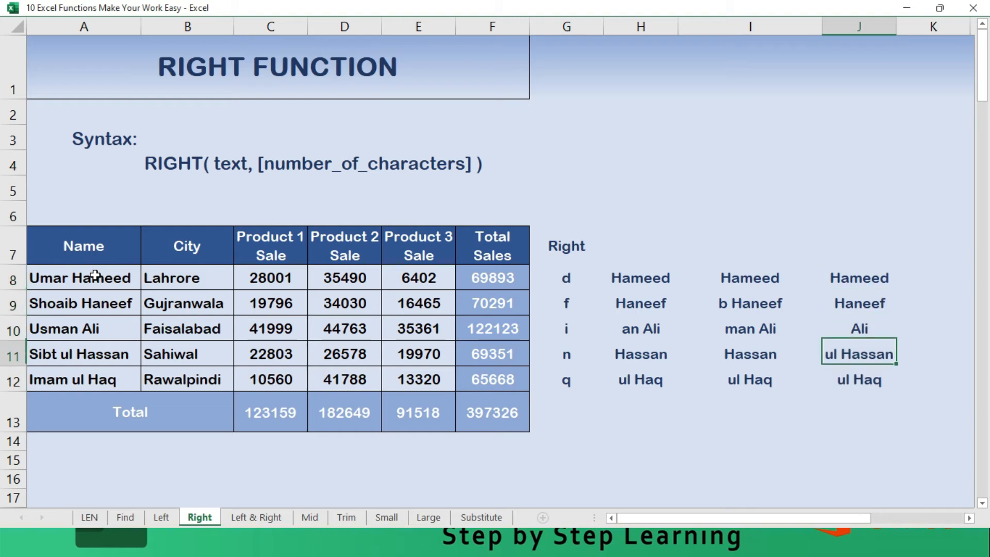
key("F2")
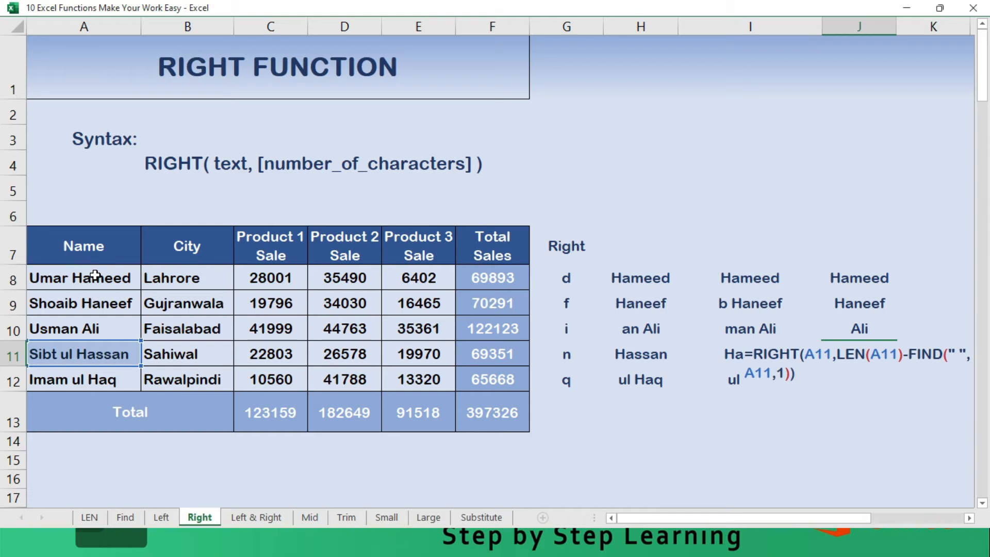
key("Left")
key("Left")
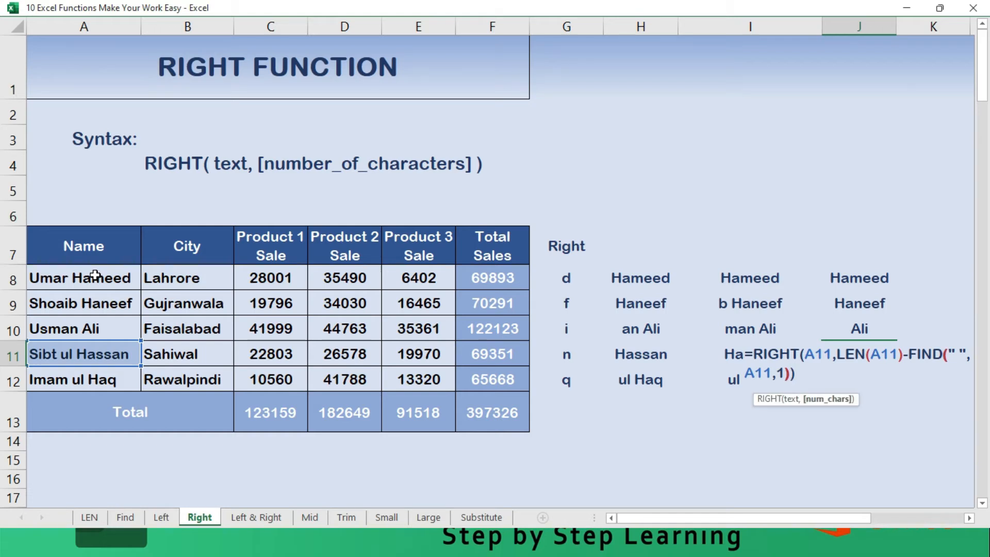
key("Left")
key("shift+Left")
type("6")
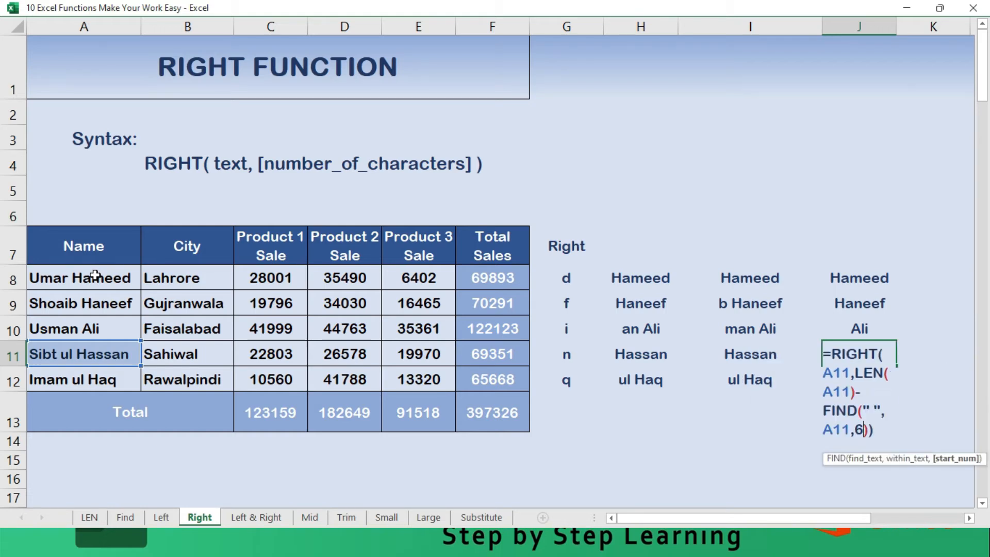
key("Return")
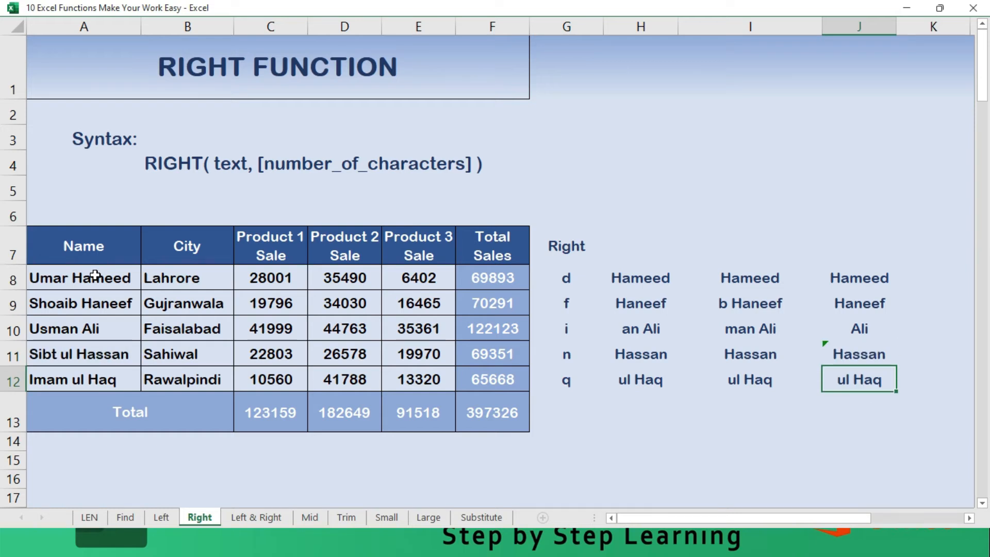
- Copy the adjusted J11 formula down into J12 and check its contents
key("ctrl+d")
key("F2")
key("Escape")
- Enter =LEN(J8) in K8 to count the characters of the extracted last name
key("Up")
key("Up")
key("Up")
key("Up")
key("Right")
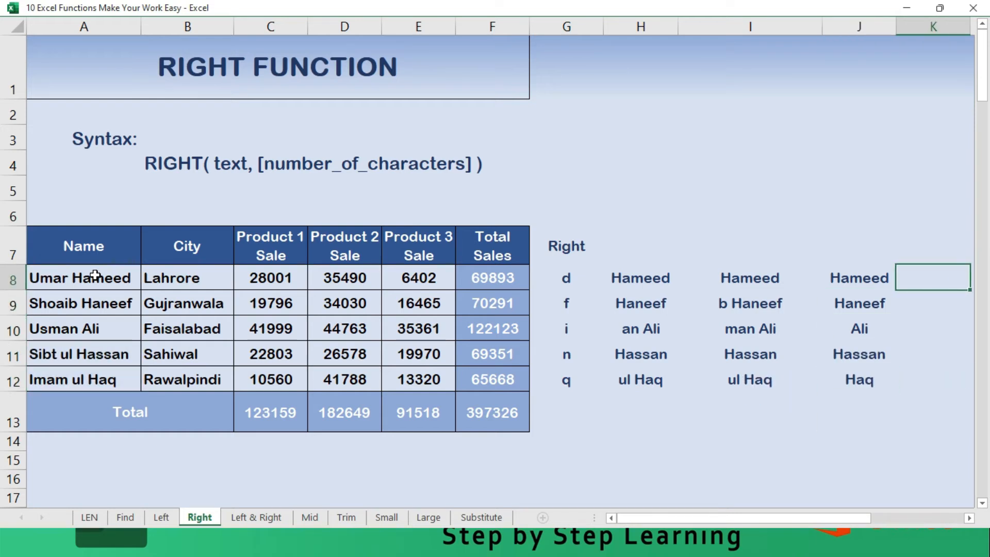
type("L")
key("BackSpace")
type("=len(")
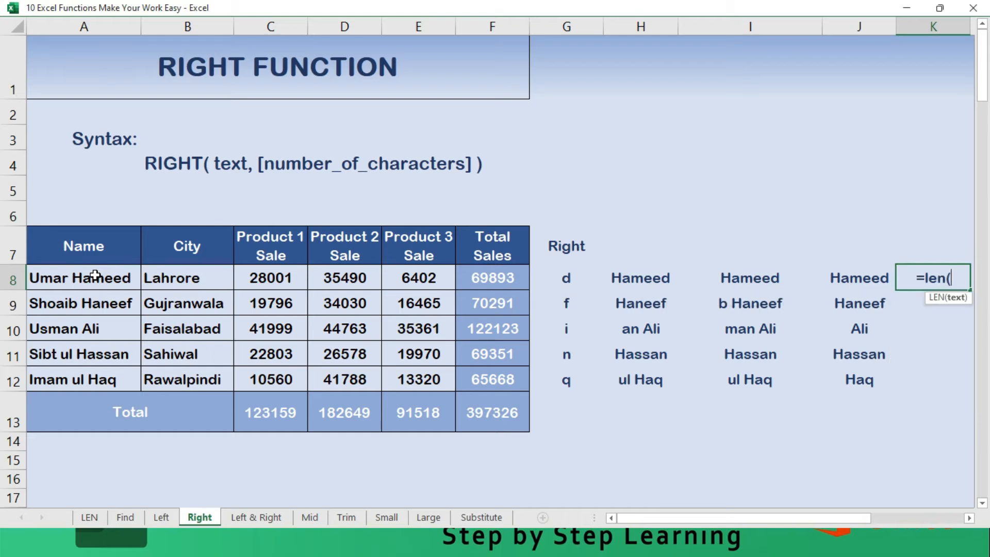
key("Left")
key("Return")
- Fill the LEN formula from K8 down through K12 and go through the resulting character counts
key("Up")
key("shift+Down")
key("shift+Down")
key("shift+Down")
key("shift+Down")
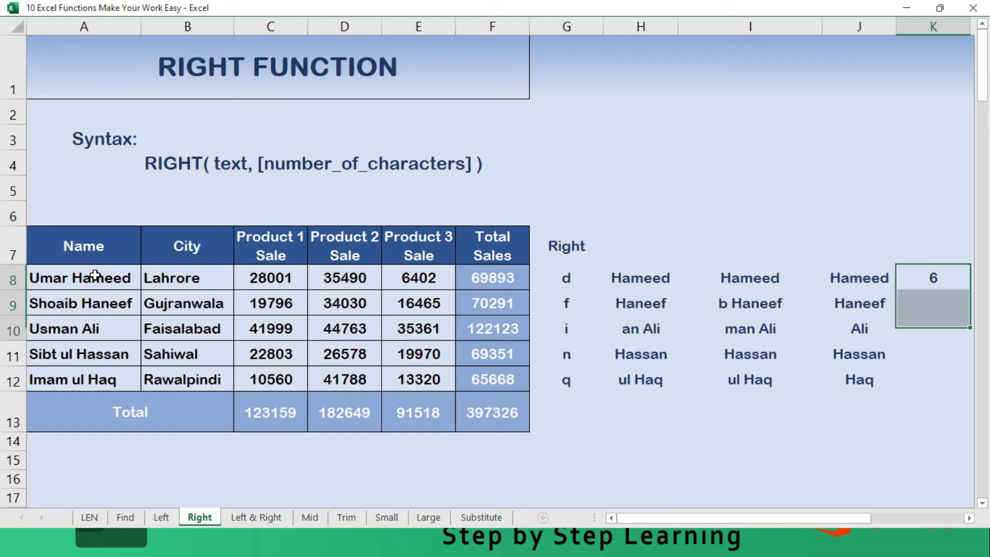
key("F2")
key("ctrl+Return")
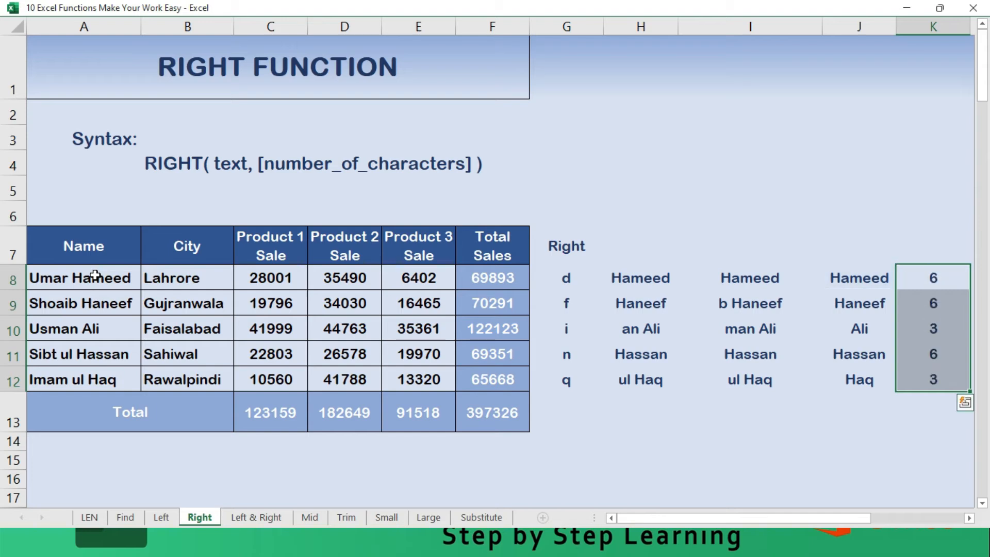
key("Down")
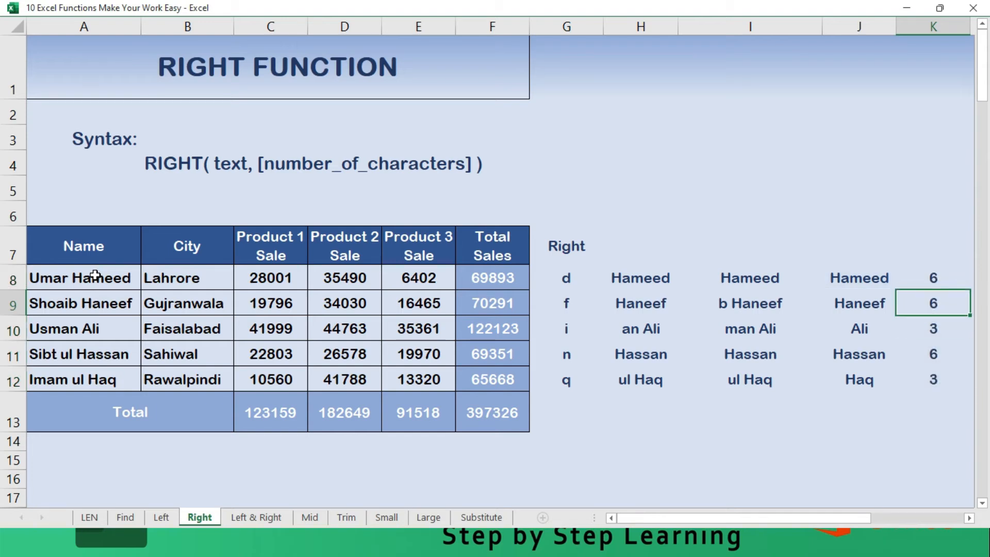
key("Down")
key("Down")
key("Down")
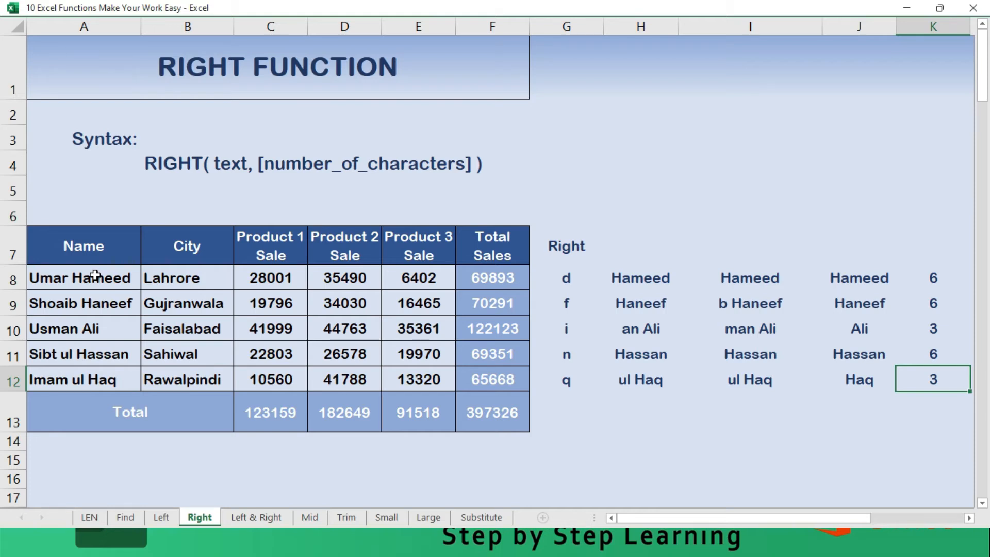
- Switch to the Left & Right sheet and select cell G9 beside the first row of the sales table
key("ctrl+Page_Down")
key("Down")
key("Down")
key("Down")
key("Down")
key("Down")
key("Down")
key("Down")
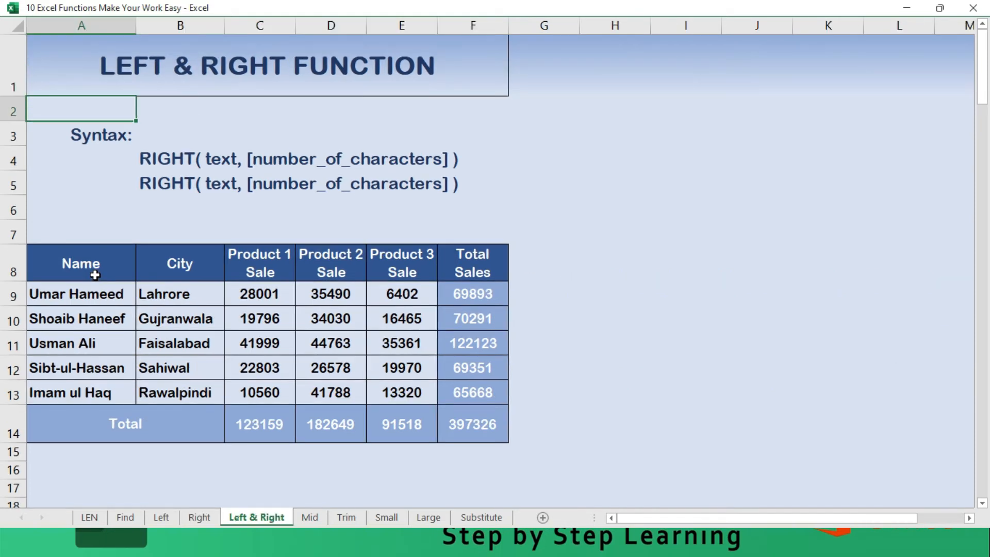
key("Down")
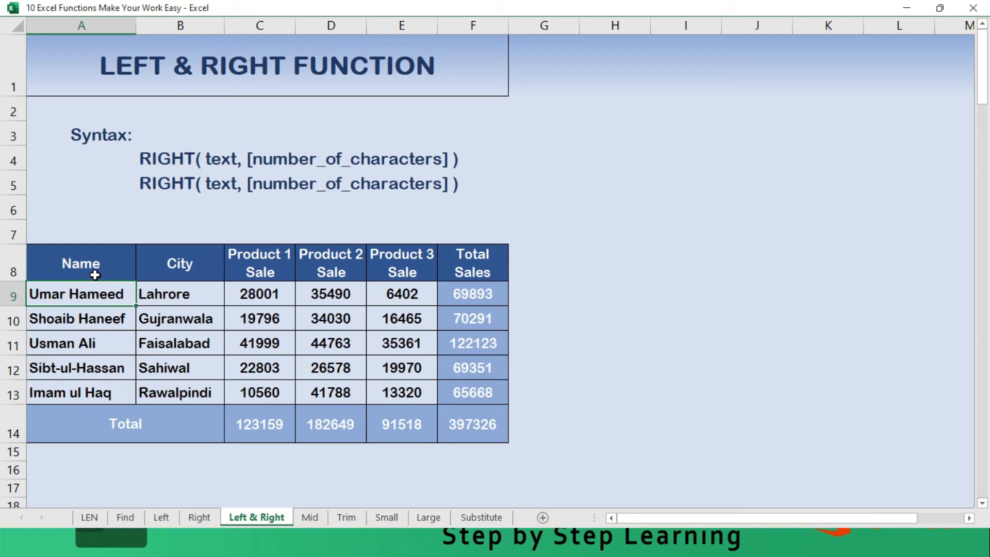
key("Right")
key("Right")
key("Right")
key("Right")
key("Right")
key("Right")
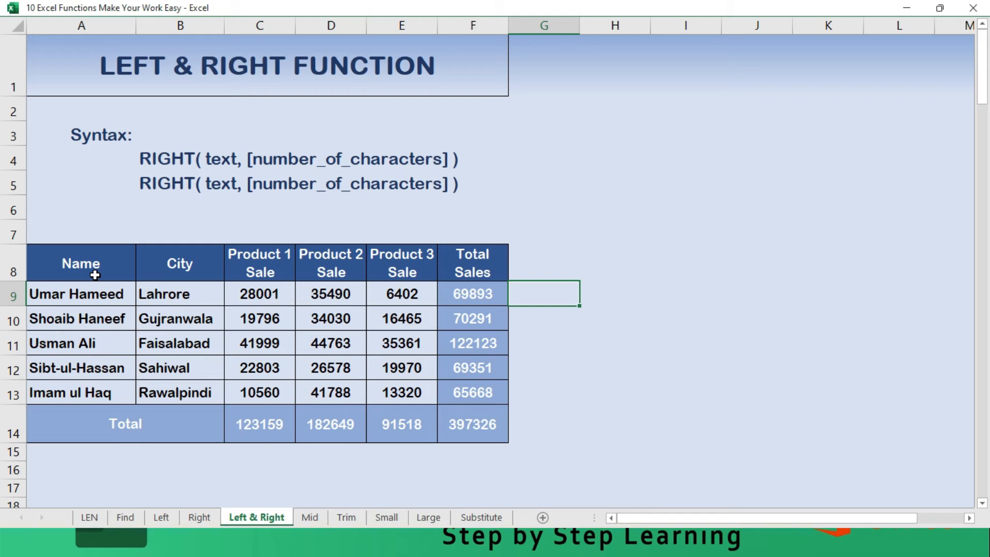
- Start a formula in G9 with LEFT(A9,1) to take the first character of the name
type("=left")
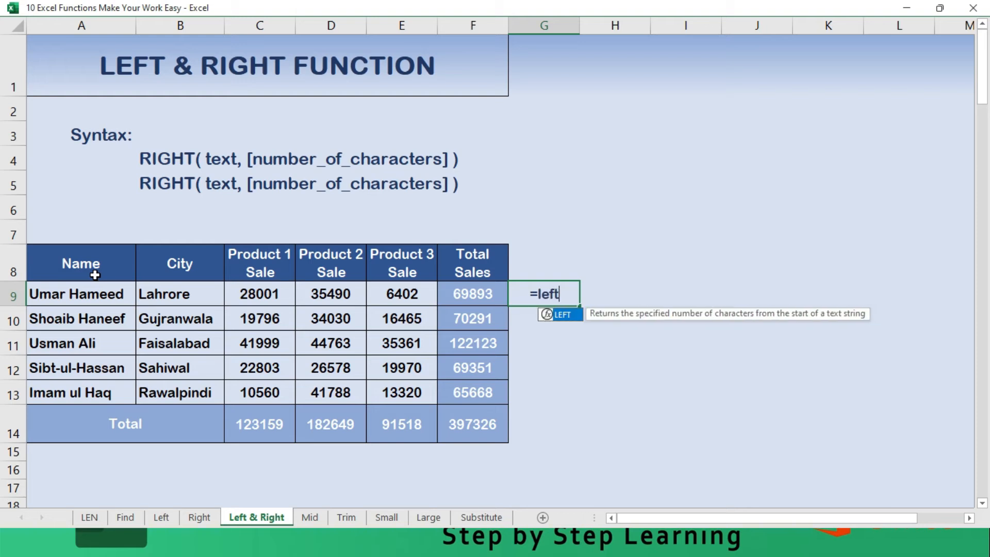
type("(")
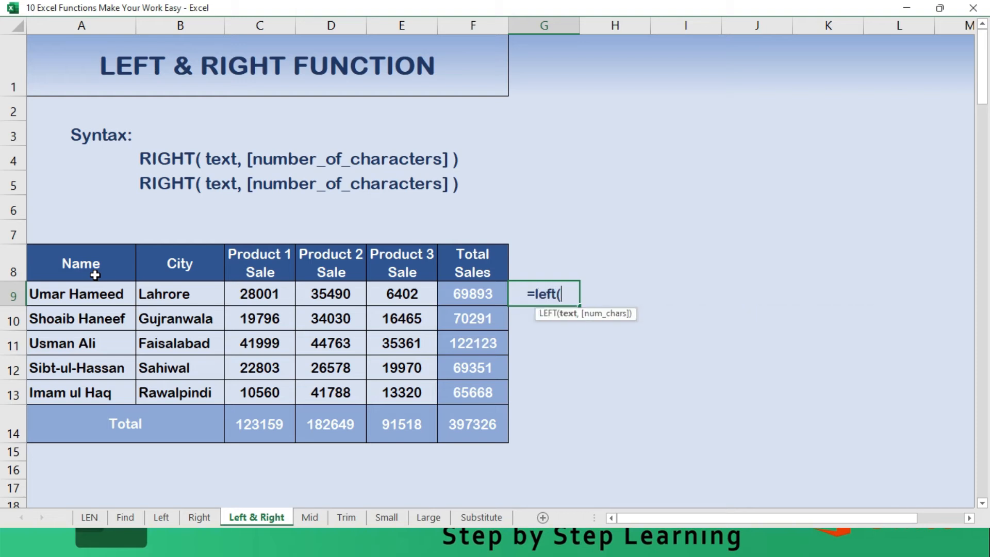
left_click(95, 293)
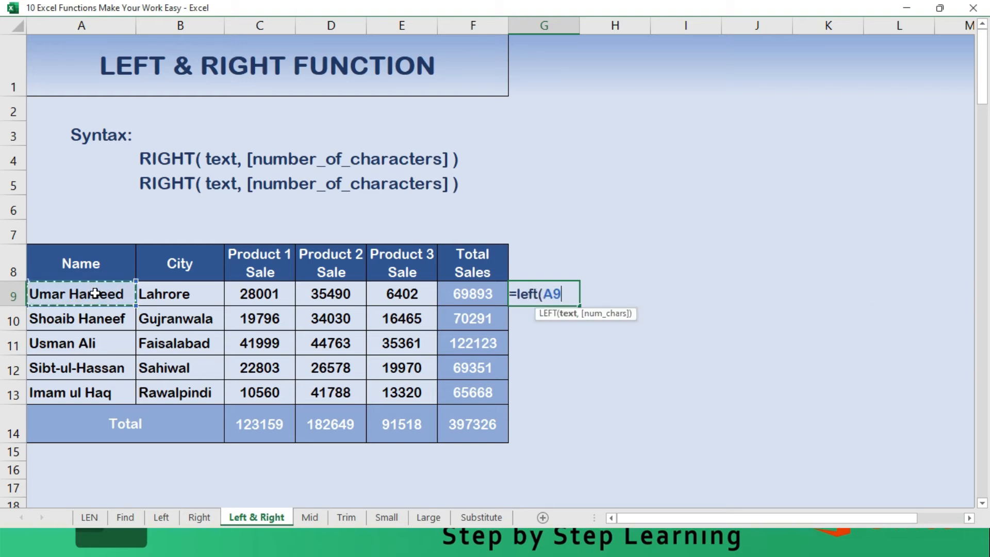
type(",")
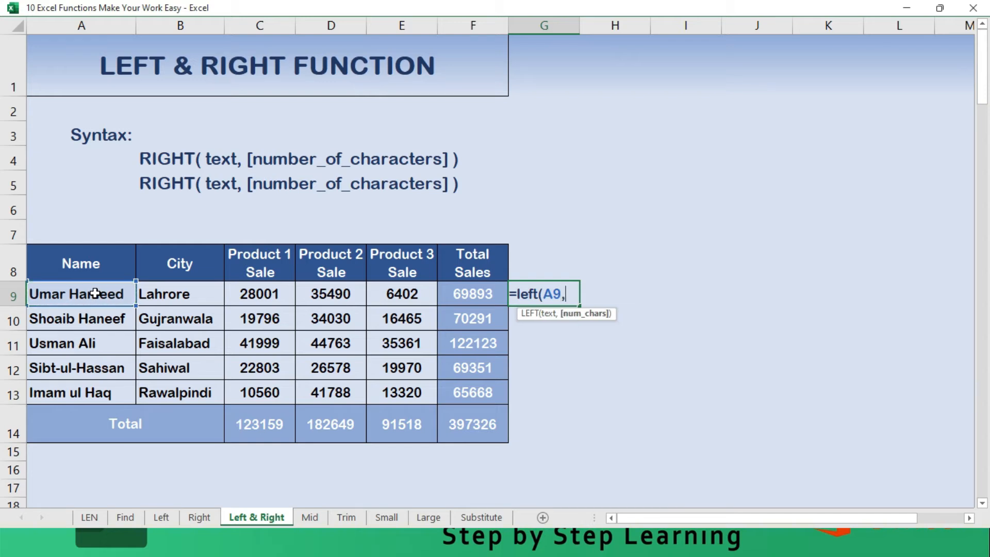
type("1)")
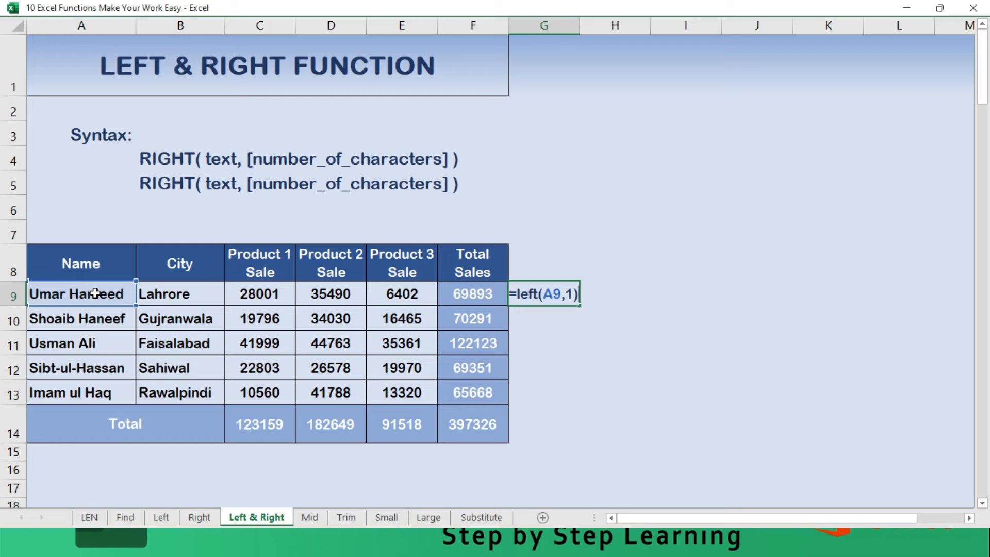
type("&")
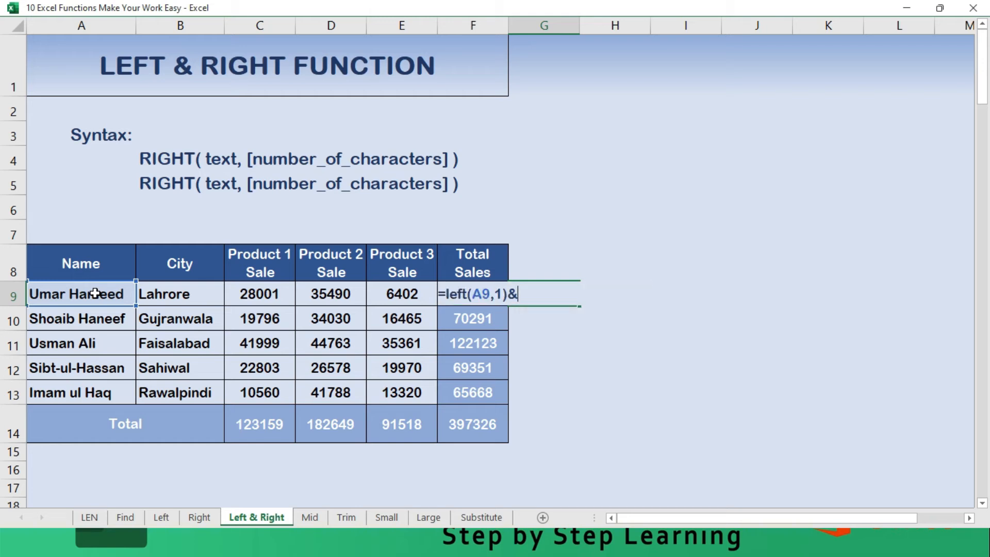
type("right")
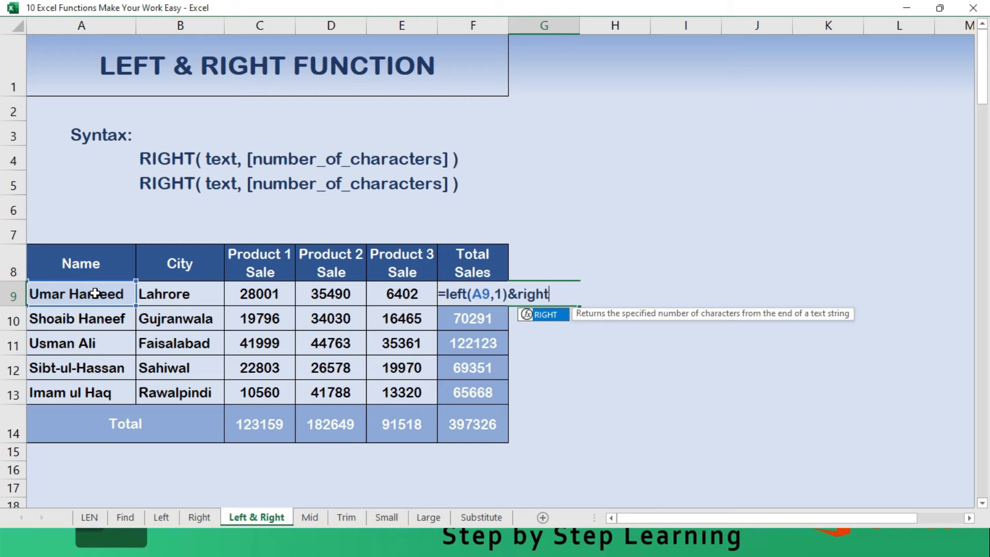
type("(")
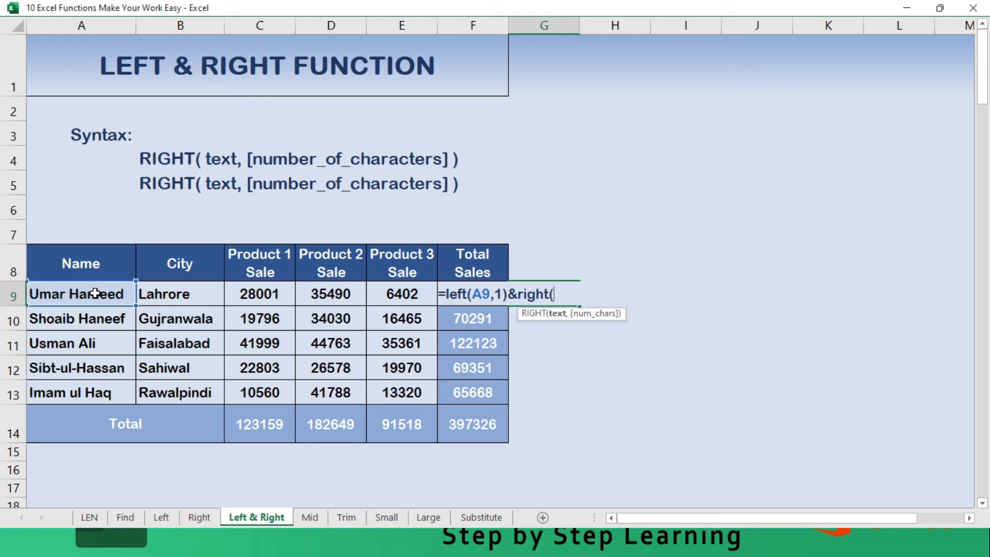
- Join RIGHT(A9,1) to the LEFT part with & and enter the combined formula in G9
left_click(96, 293)
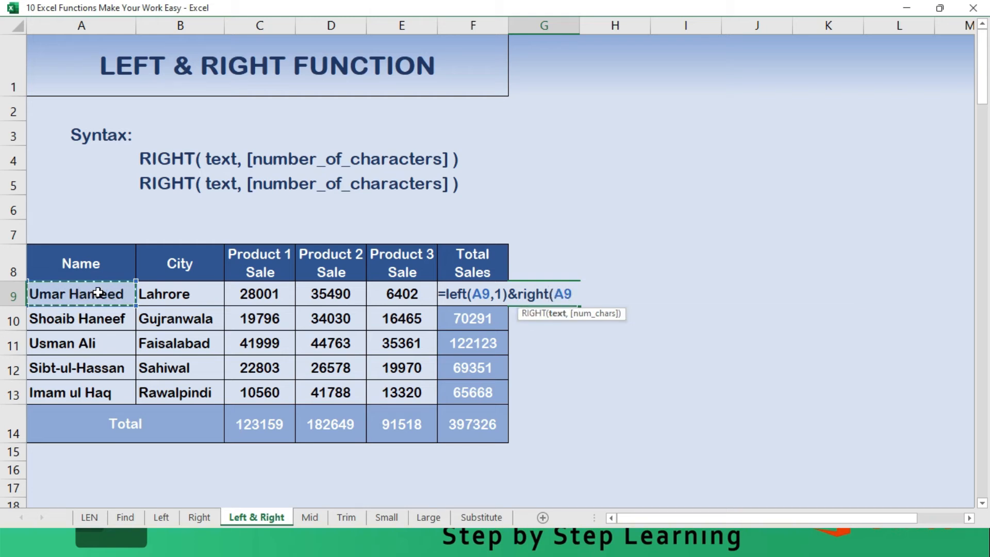
type(",1")
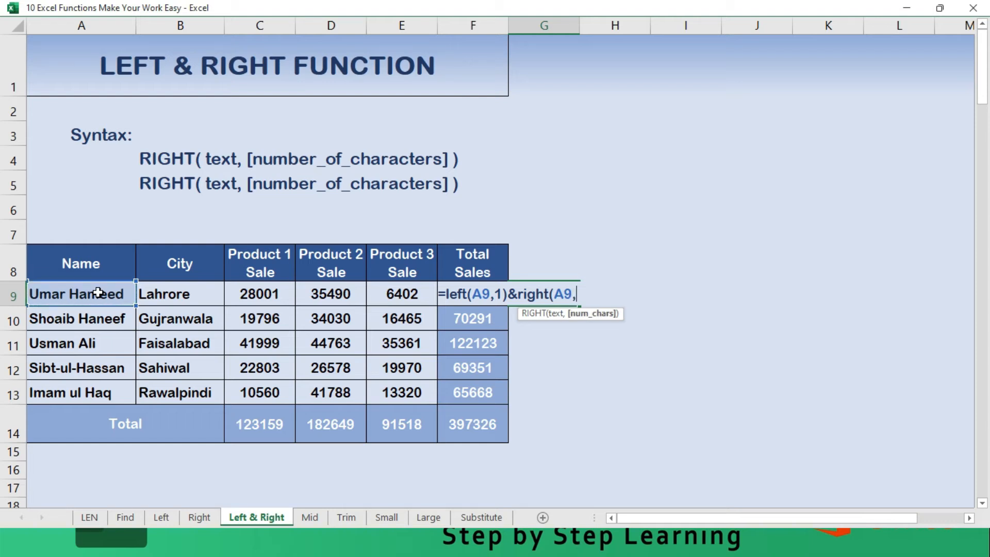
type(")")
key("Return")
- Fill the combined LEFT and RIGHT formula from G9 down through G13
key("Up")
key("shift+Down")
key("shift+Down")
key("shift+Down")
key("shift+Down")
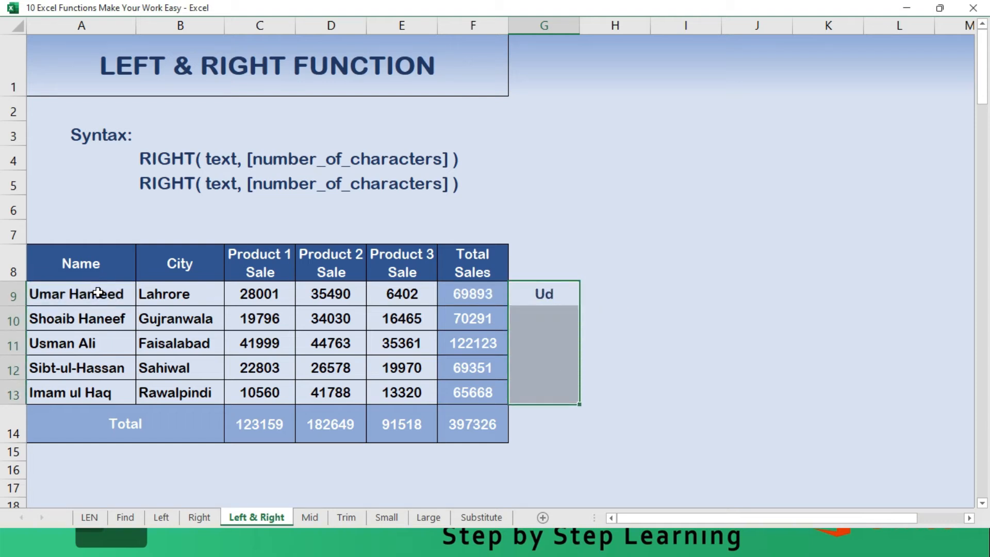
key("F2")
key("ctrl+Return")
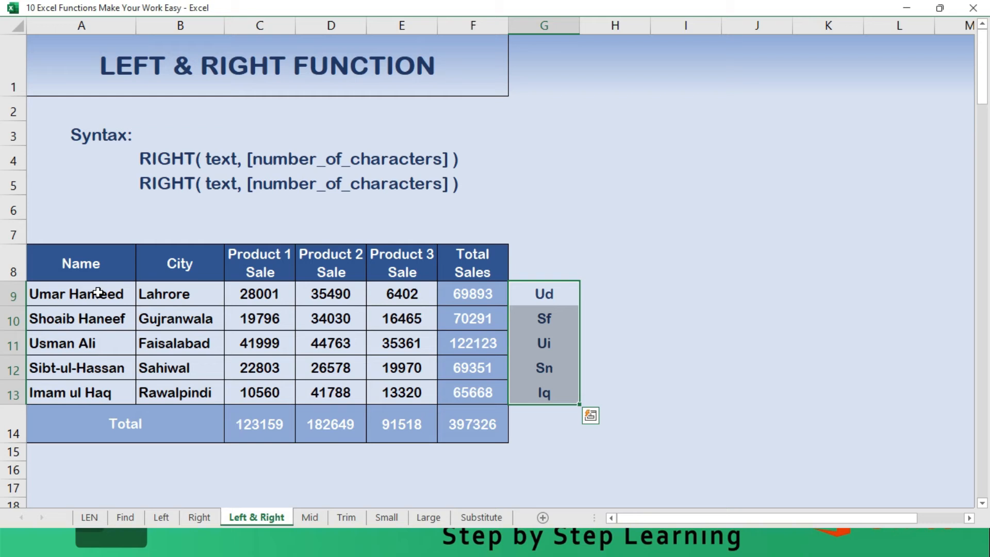
key("Right")
key("Left")
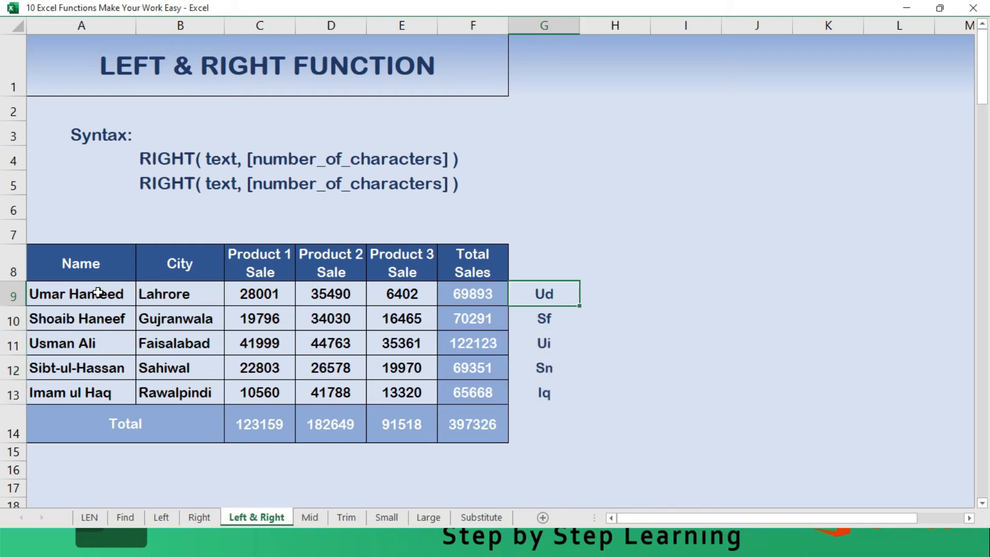
- Switch to the Mid sheet and go to the MID syntax line in cell B4
key("ctrl+Page_Down")
key("Down")
key("Down")
key("Down")
key("Down")
key("Down")
key("Down")
key("Down")
key("Up")
key("Up")
key("Up")
key("Up")
key("Up")
key("Right")
key("Down")
key("Up")
key("Up")
key("Up")
key("Down")
key("Down")
key("Down")
key("Down")
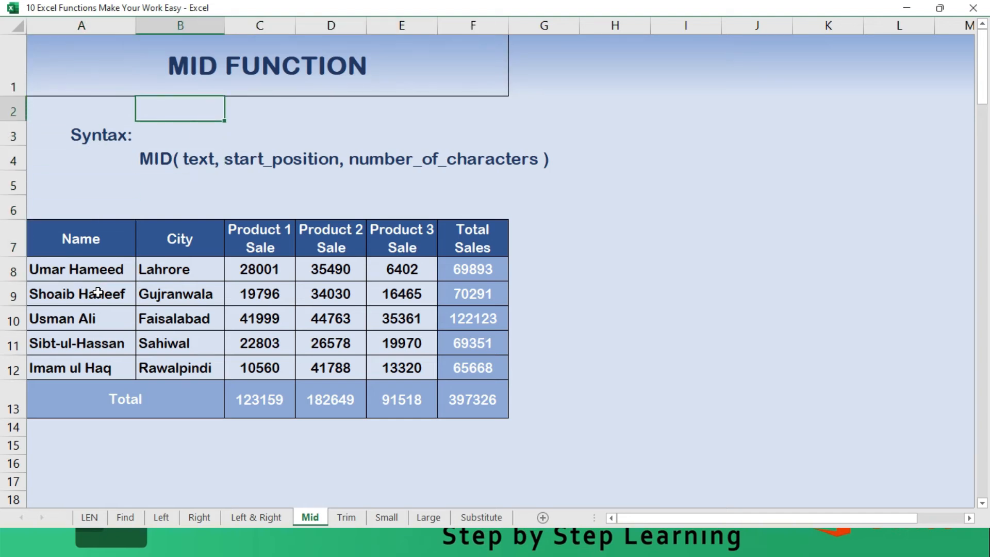
key("Up")
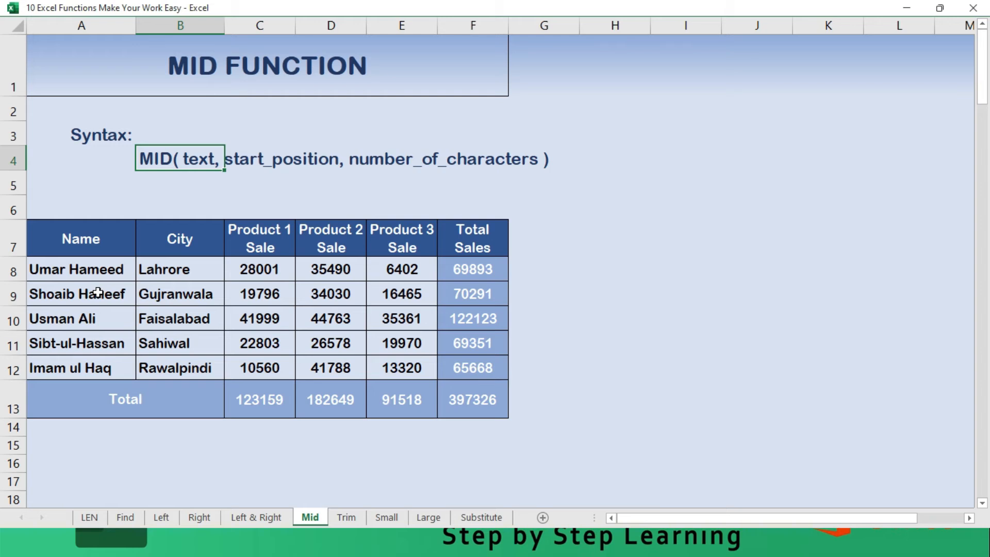
- Go through the text, start_position and number_of_characters arguments of the MID syntax in row 4
key("Left")
key("Right")
key("Right")
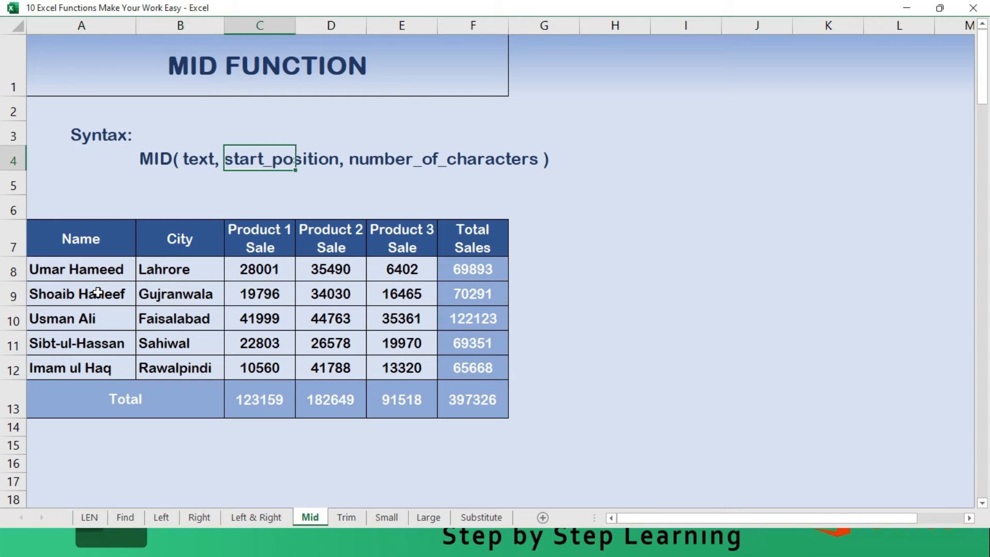
key("Right")
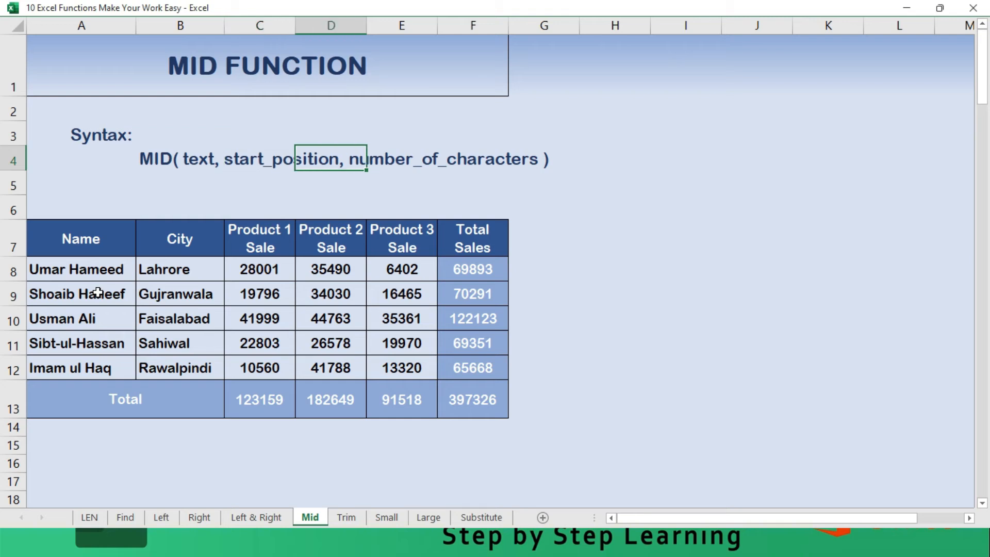
key("Right")
key("Right")
key("Left")
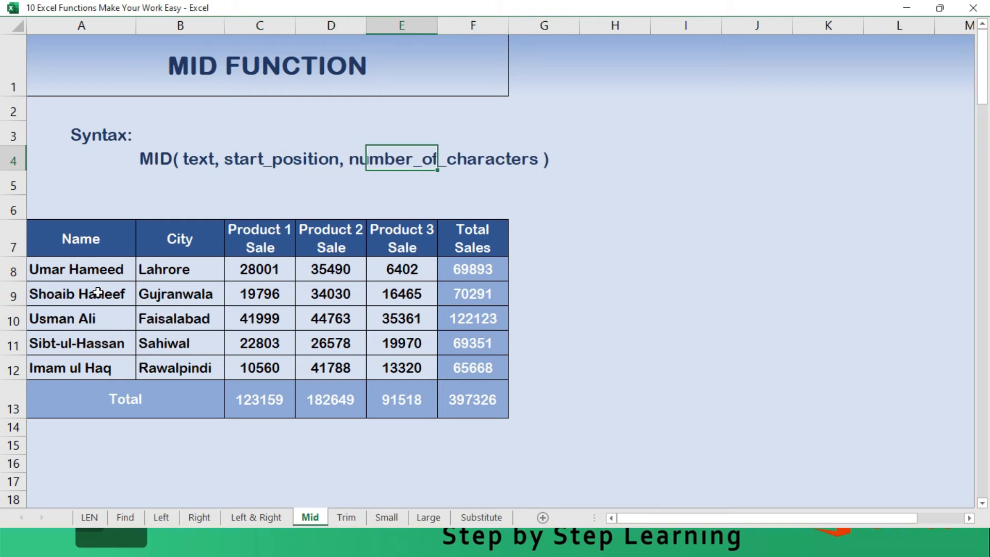
- Enter =MID(A8,5,3) in G8 to extract three characters of the name starting at the fifth position
key("Left")
key("Left")
key("Down")
key("Down")
key("Down")
key("Down")
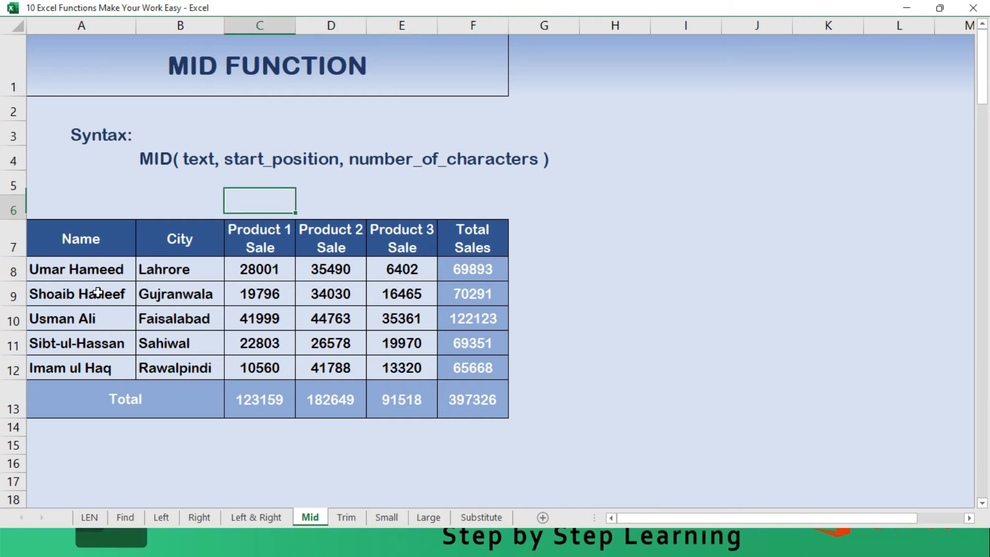
key("Right")
key("Right")
key("Right")
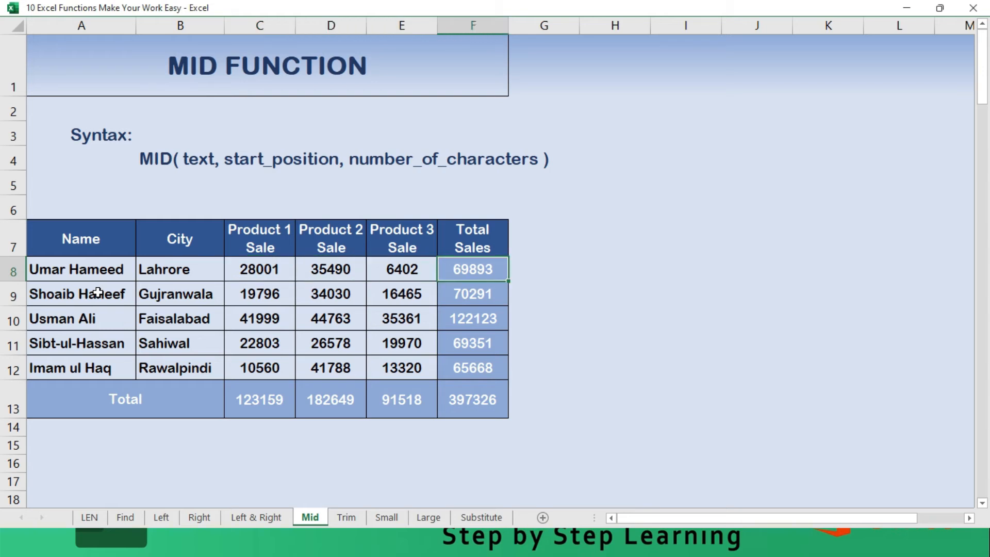
key("Right")
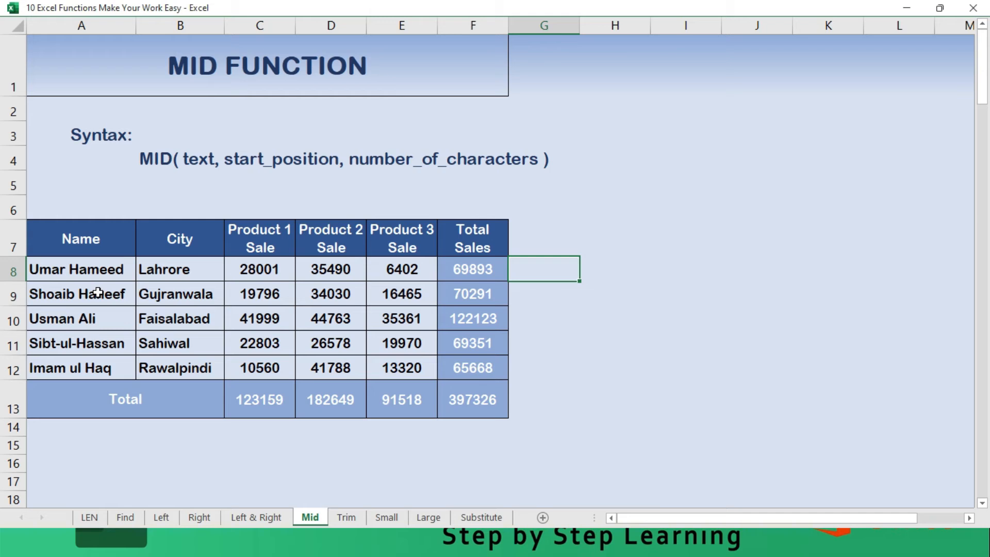
type("=")
type("mid")
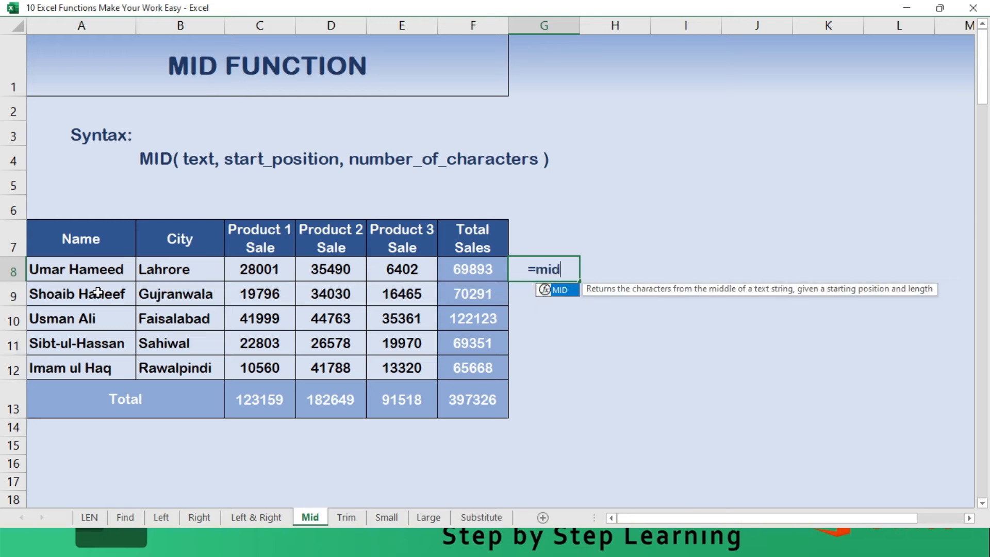
type("(")
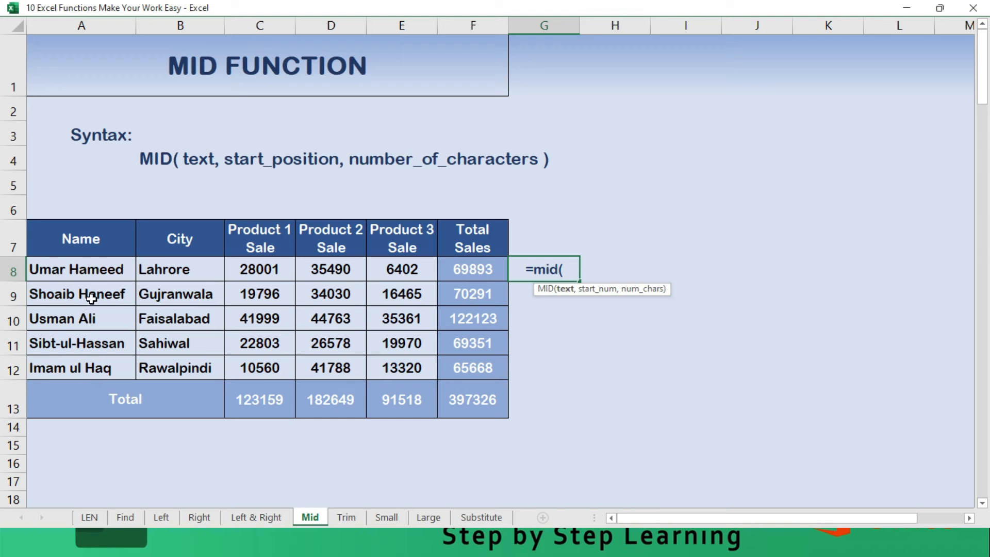
left_click(91, 270)
type(",")
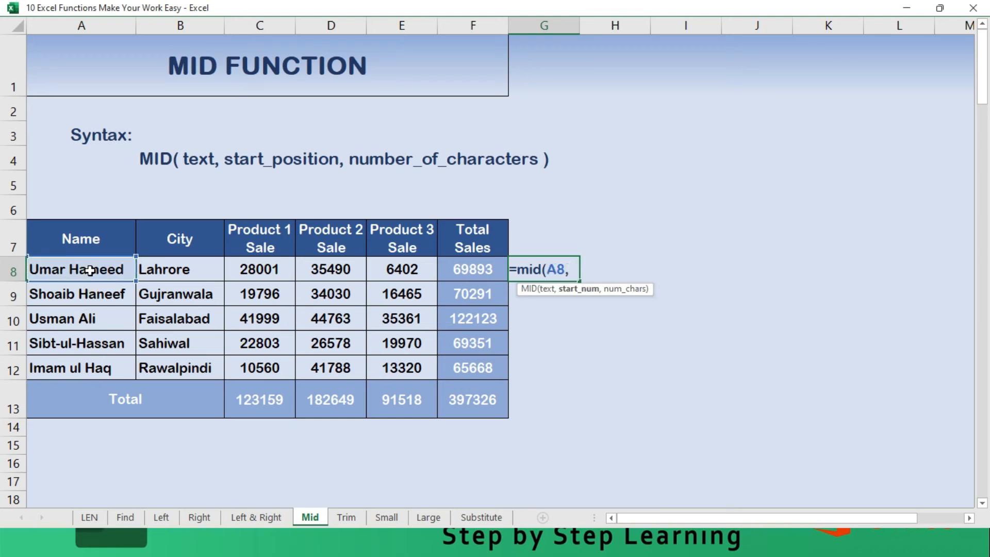
type("5,")
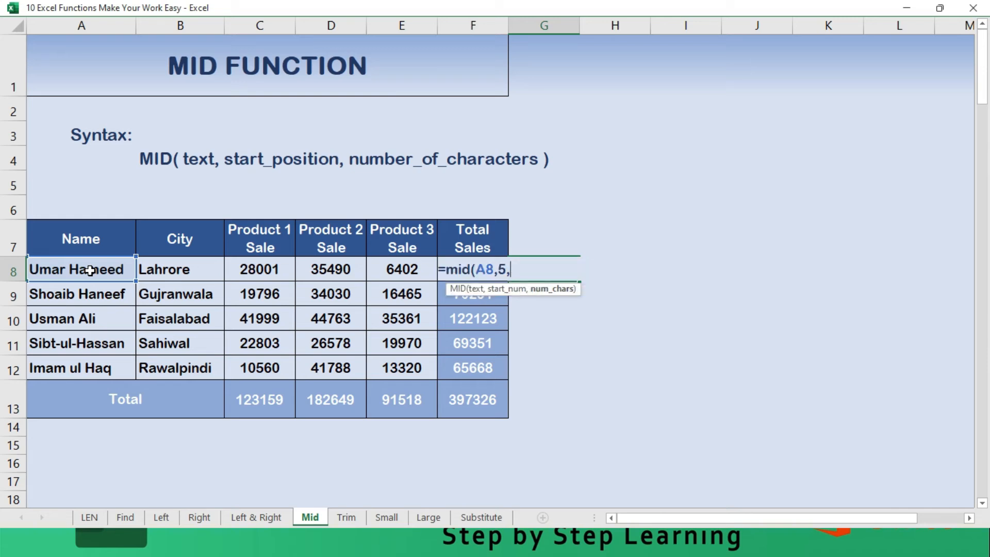
type("3")
type("0")
key("BackSpace")
type(")")
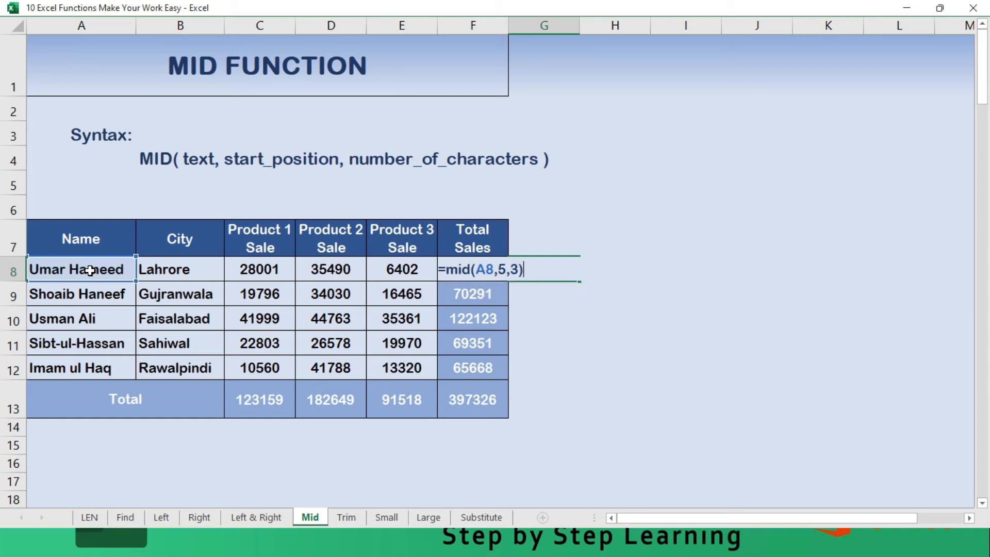
key("Return")
- Fill the MID formula from G8 down through G13
key("Up")
key("shift+Down")
key("shift+Down")
key("shift+Down")
key("shift+Down")
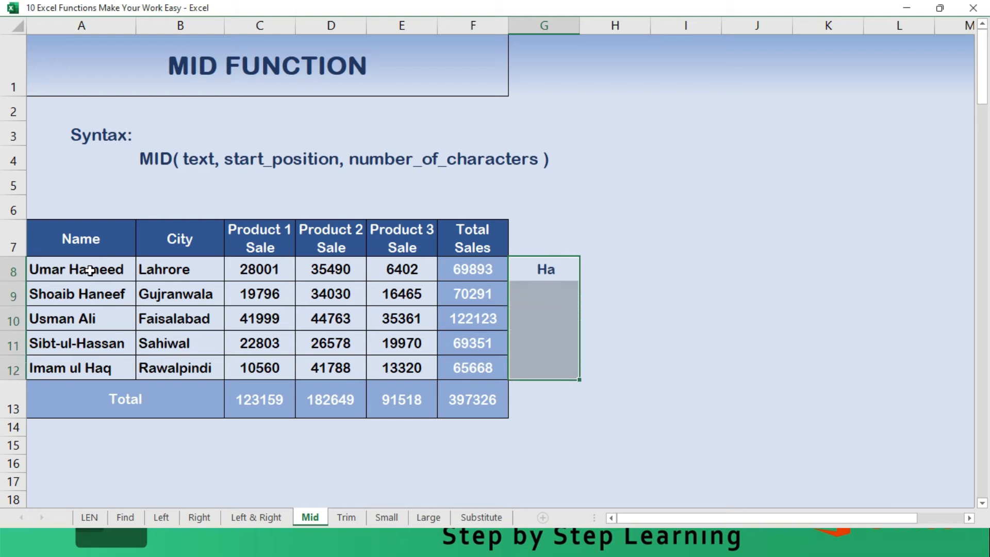
key("shift+Down")
key("F2")
key("ctrl+Return")
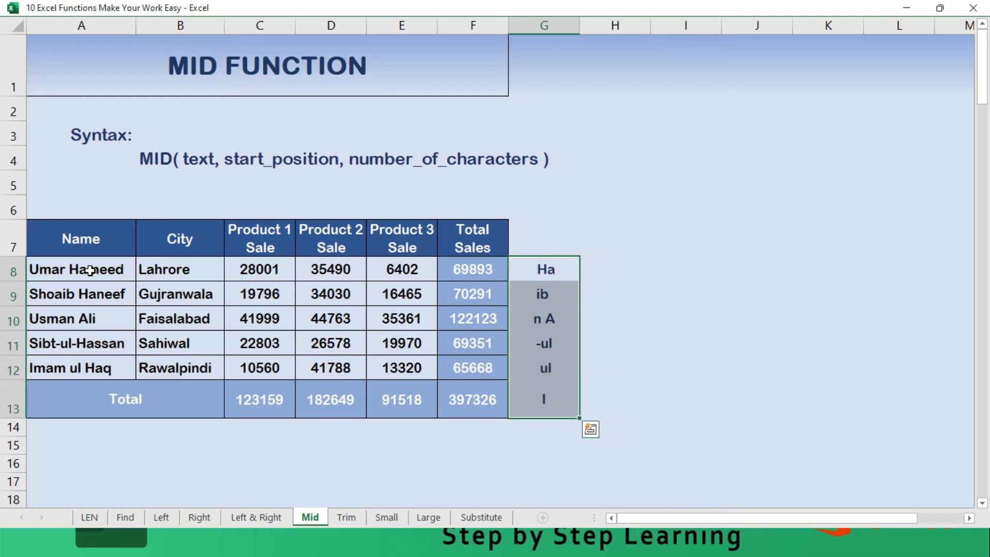
- Enter a LEN formula in H8 that counts the characters of the extracted text in G8
key("Left")
key("Left")
key("Left")
key("Left")
key("Left")
key("Left")
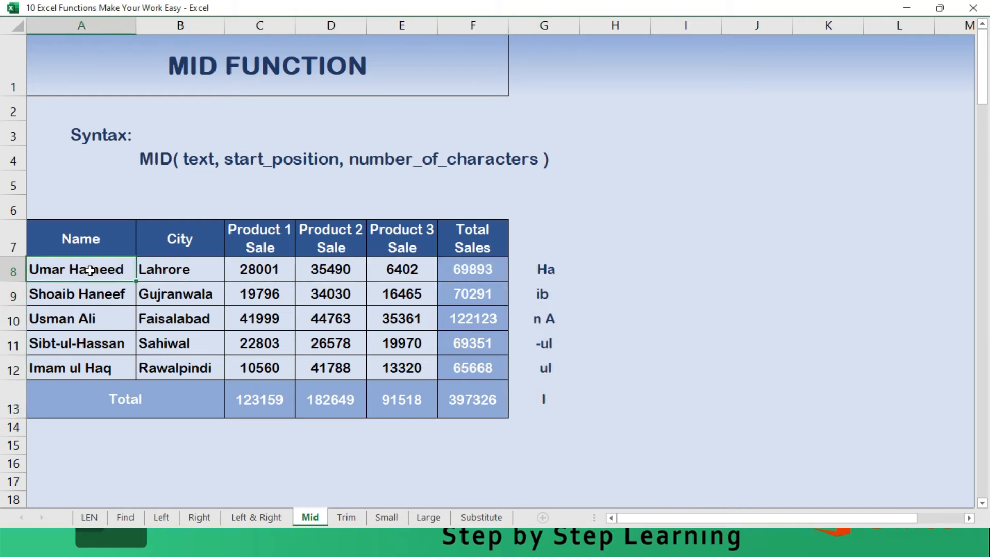
key("Right")
key("Right")
key("Right")
key("Right")
key("Right")
key("Right")
key("Right")
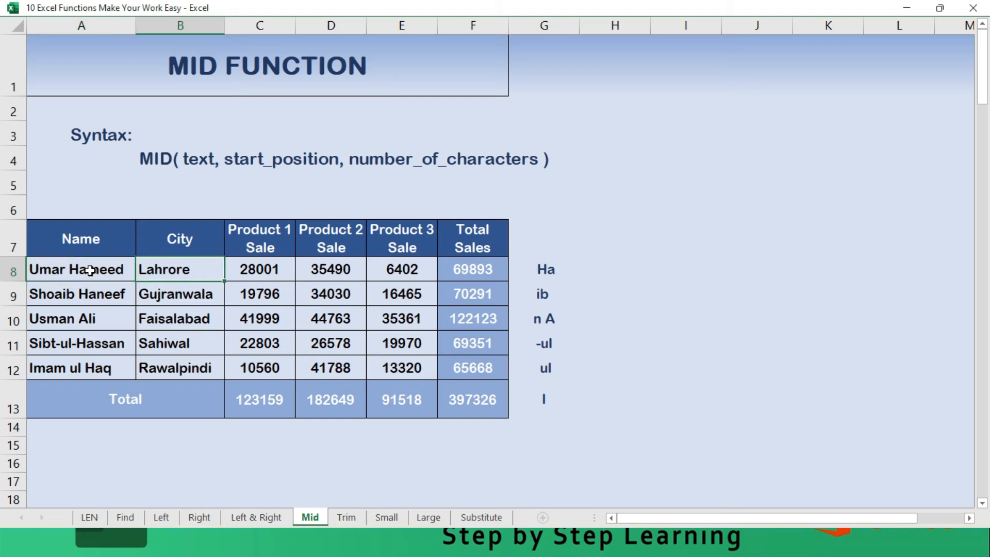
type("Len")
key("BackSpace")
key("BackSpace")
key("BackSpace")
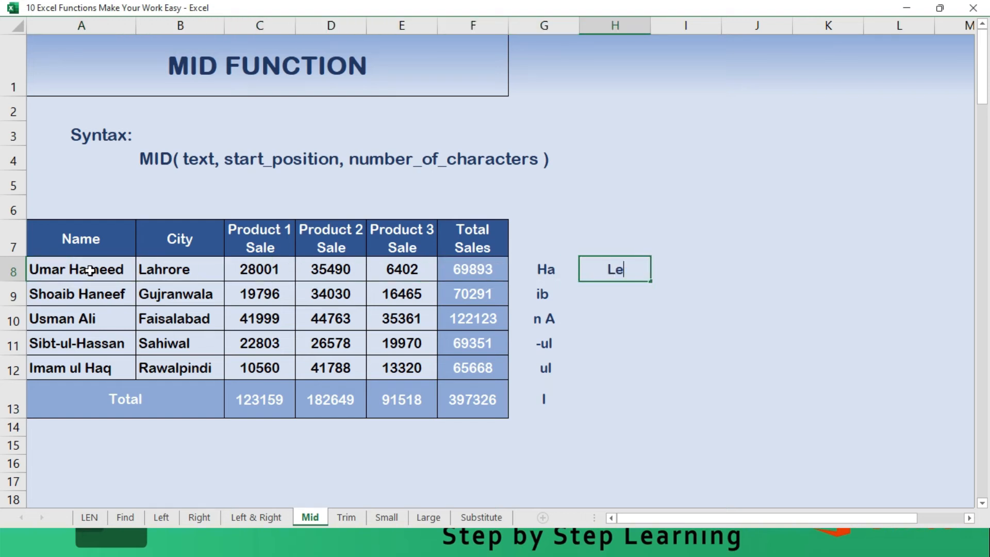
type("=Len")
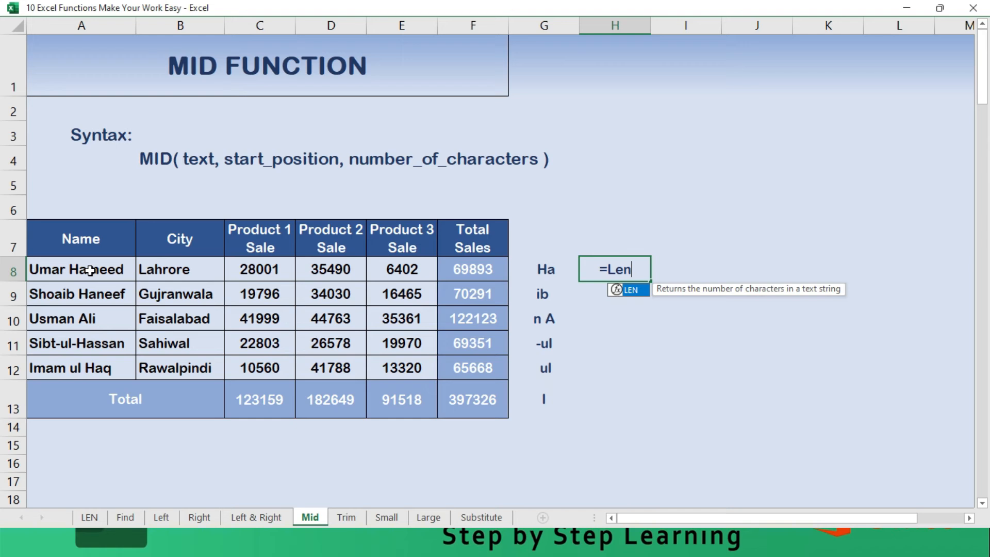
type("(")
key("Return")
- Fill the LEN formula from H8 down through H13 and go through the resulting character counts
key("Up")
key("shift+Down")
key("shift+Down")
key("shift+Down")
key("shift+Down")
key("shift+Down")
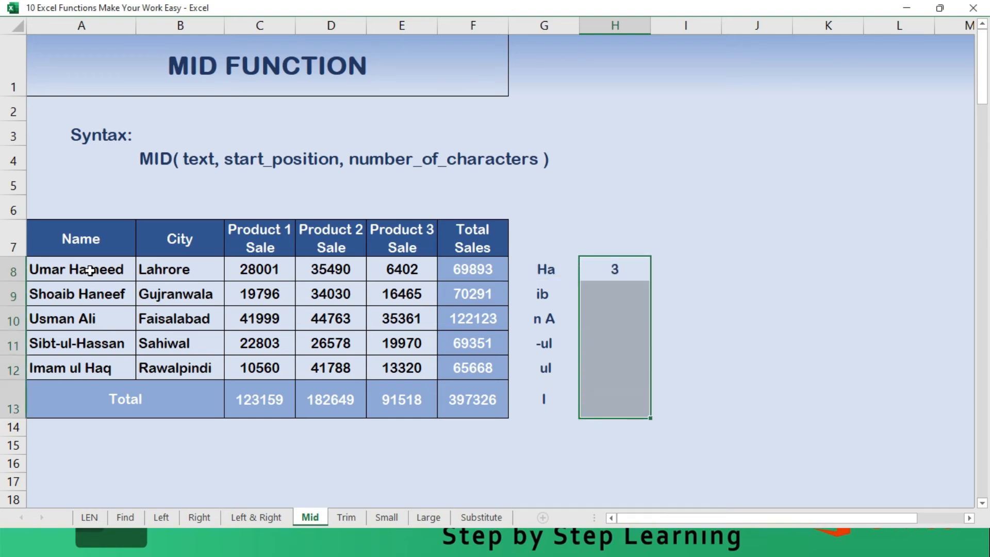
key("ctrl+d")
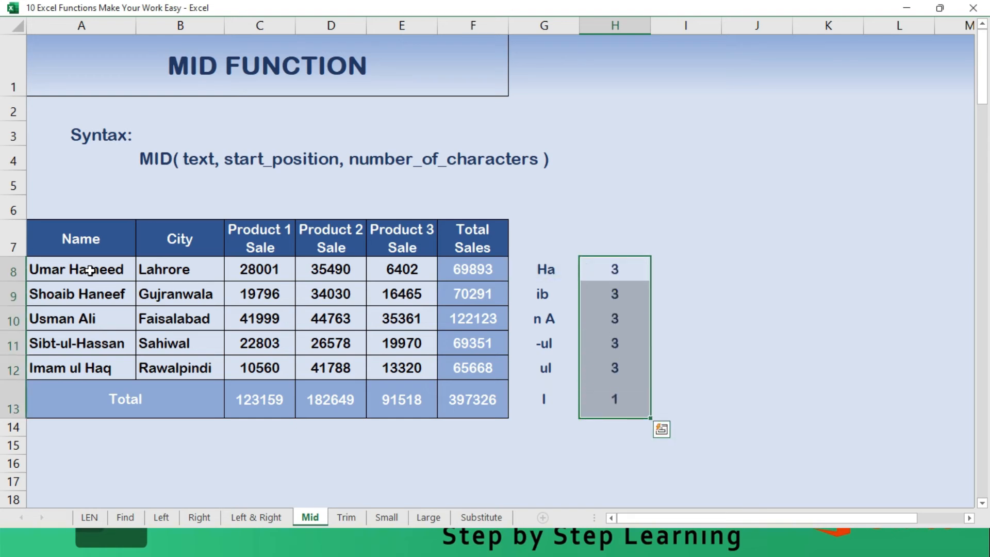
key("Down")
key("Down")
key("Down")
key("Down")
key("Down")
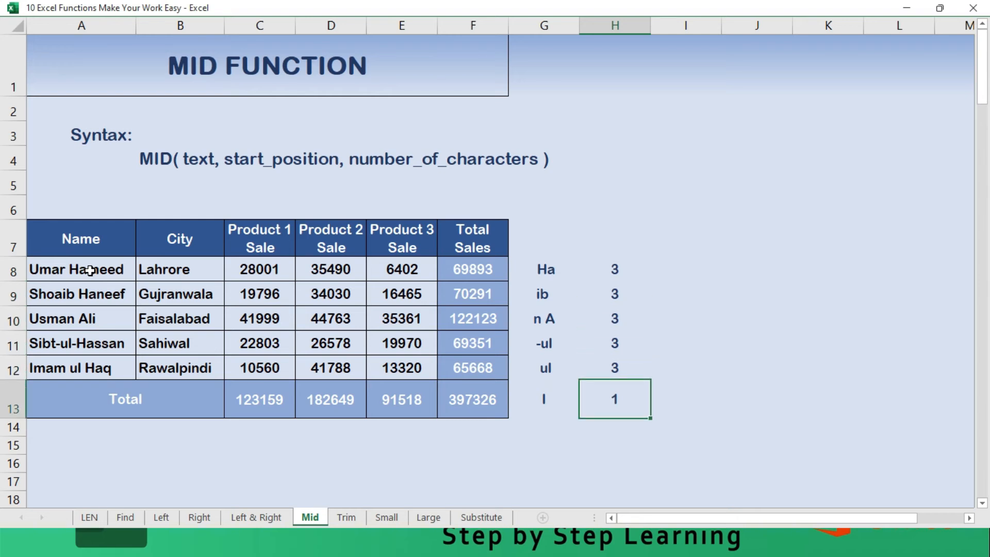
- Clear the MID and LEN formulas from the Total row in G13 and H13, and highlight the character counts in H8:H12
key("Left")
key("Up")
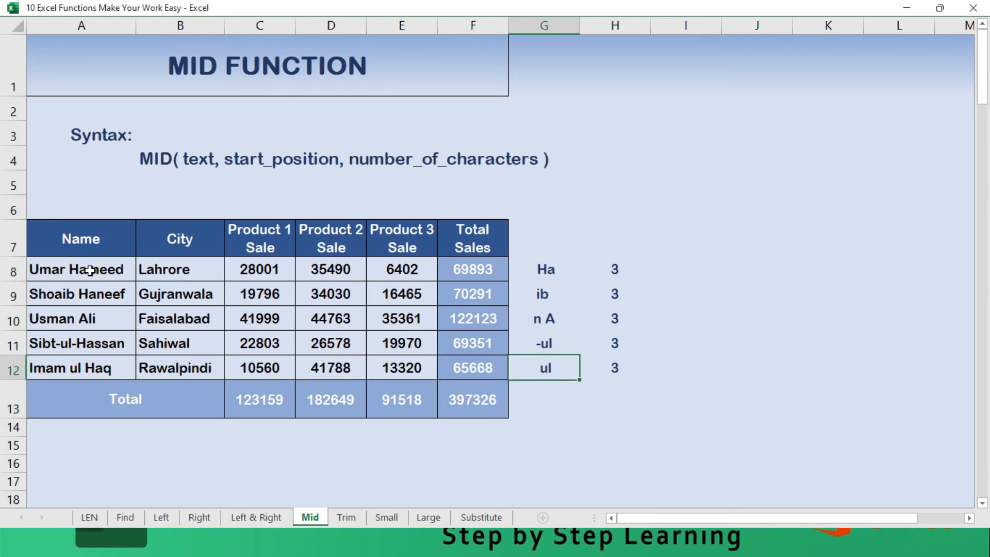
key("Right")
key("shift+Up")
key("shift+Up")
key("shift+Up")
key("shift+Up")
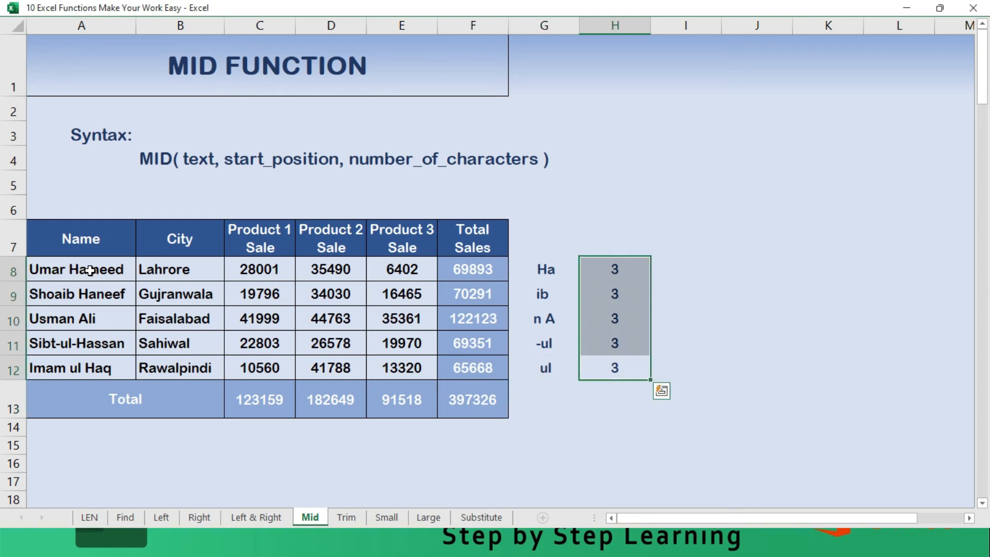
- Add the column headings Mid in G7 and LEN in H7 above the formula results
key("Left")
key("Up")
key("Up")
key("Up")
key("Up")
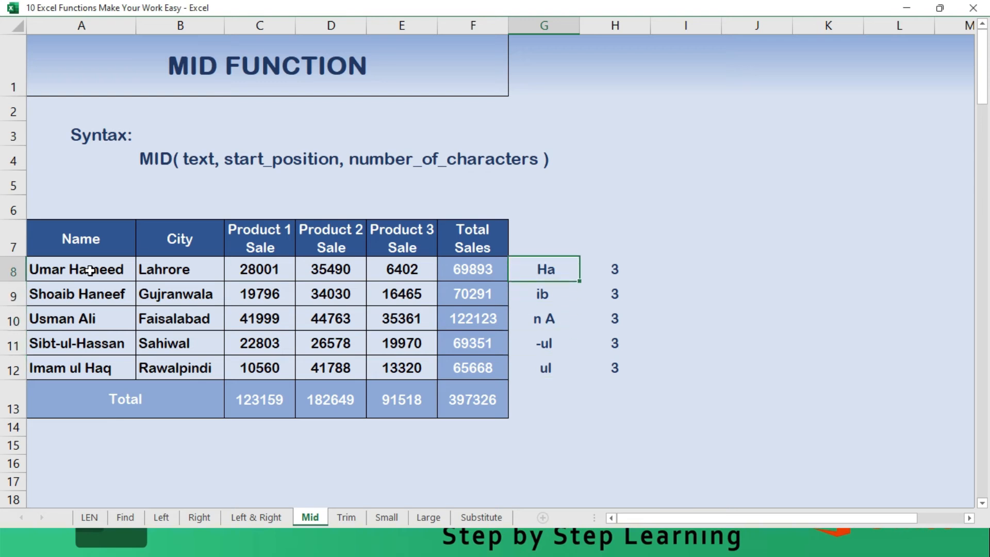
key("Up")
type("Mid")
key("Tab")
type("LEN")
key("Tab")
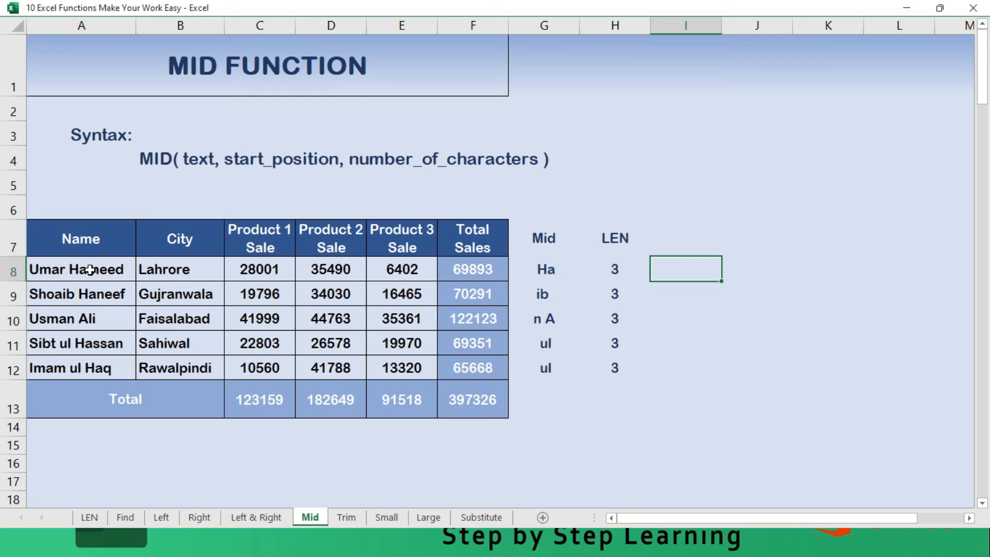
- Build a MID formula in I8 on the name in A8, with FIND(" ",A8,1)+1 as its start position
type("=mid(")
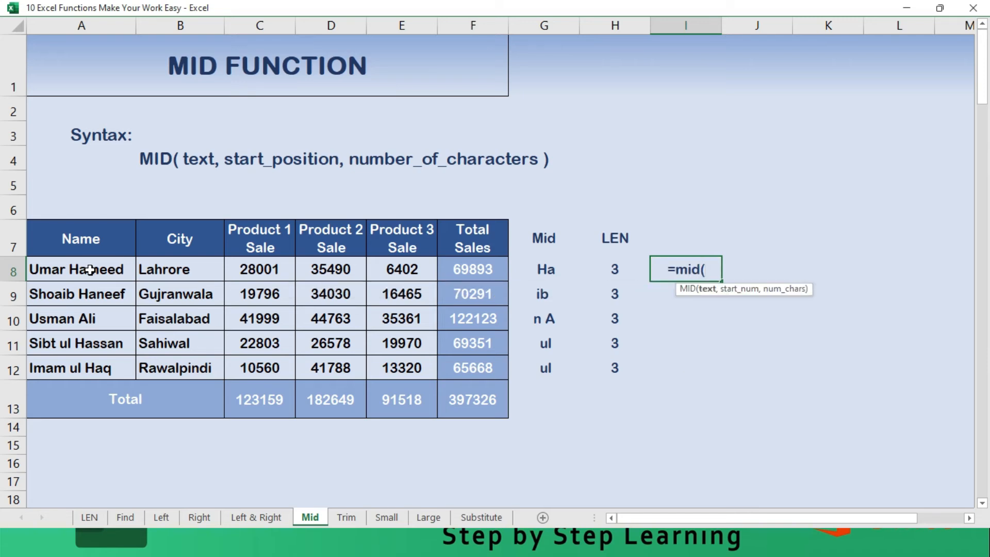
left_click(89, 270)
type(",")
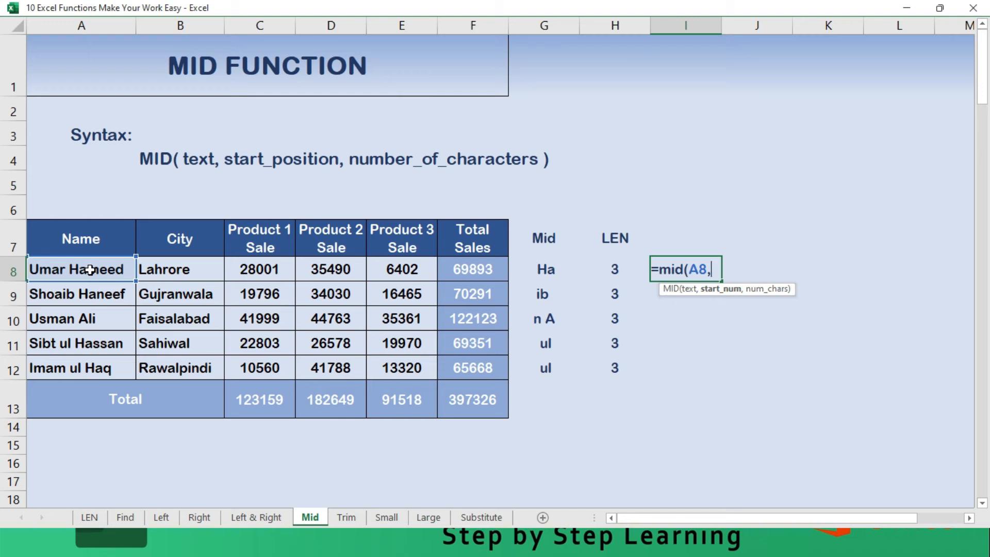
type("f")
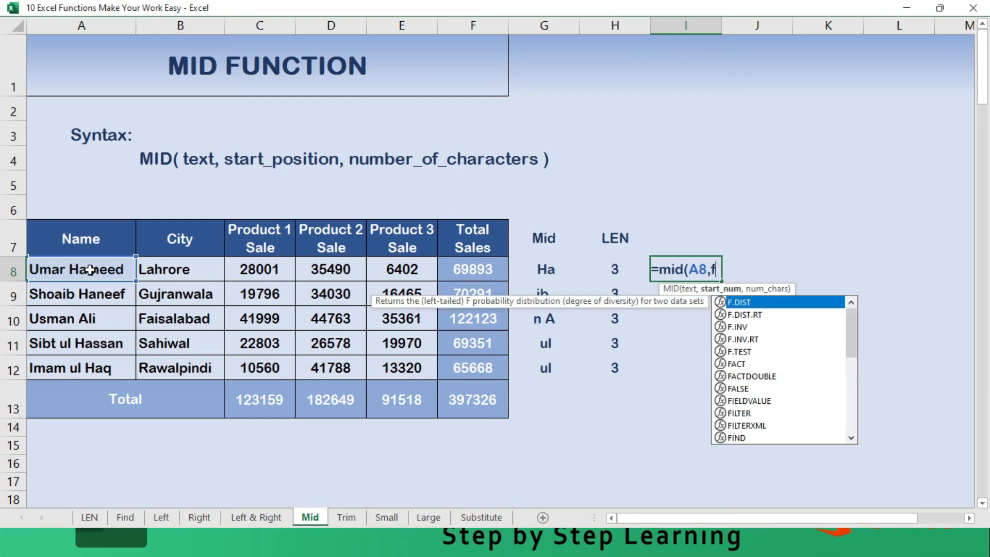
type("ind(")
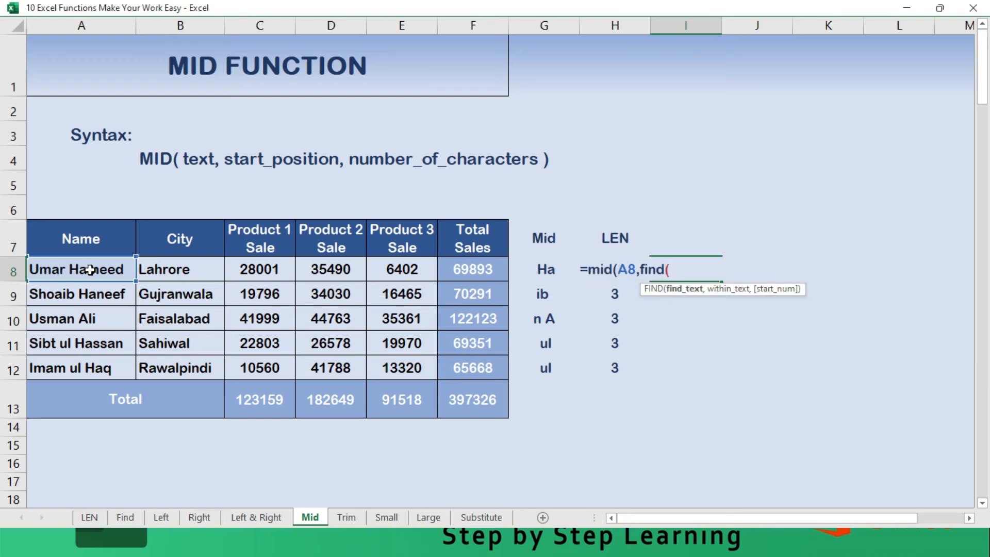
type("\" \",")
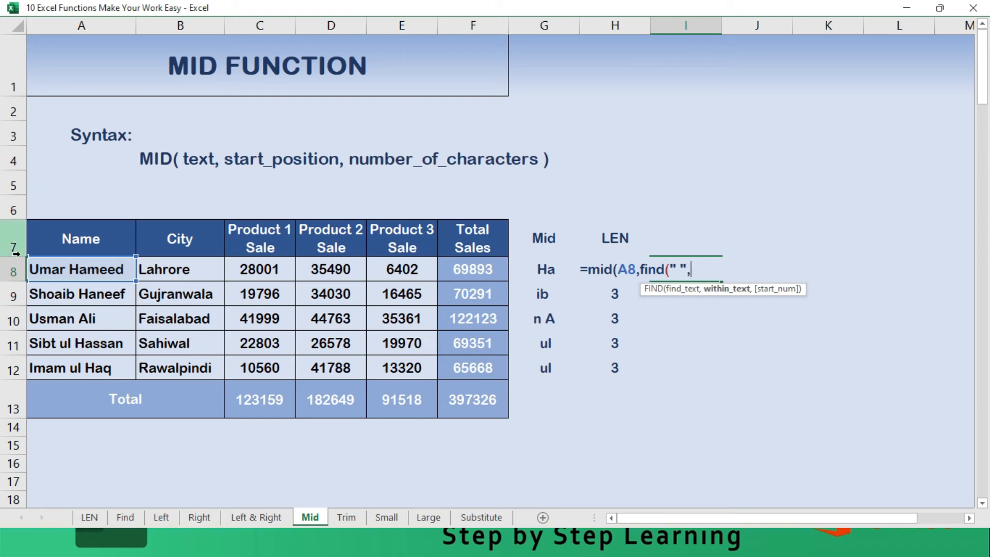
type("a8")
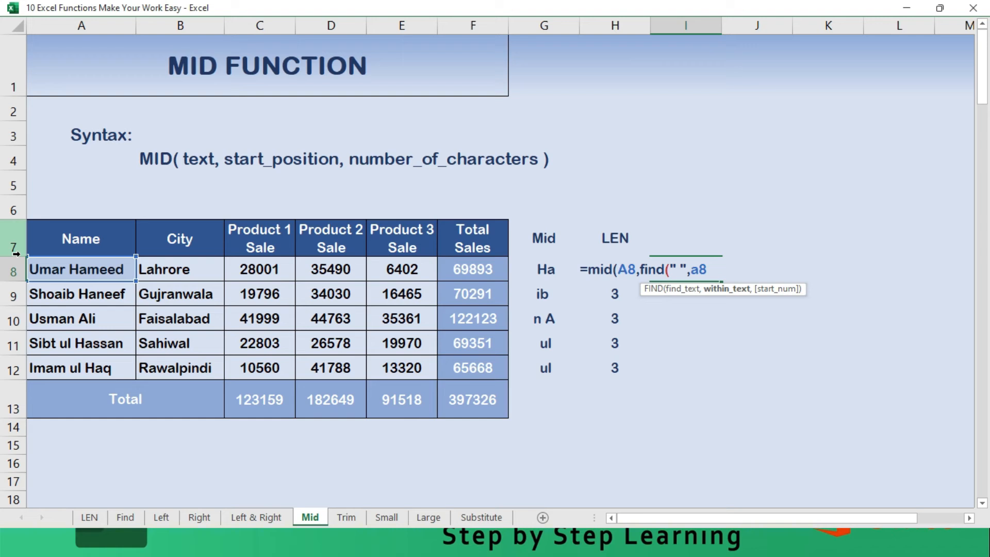
type(",")
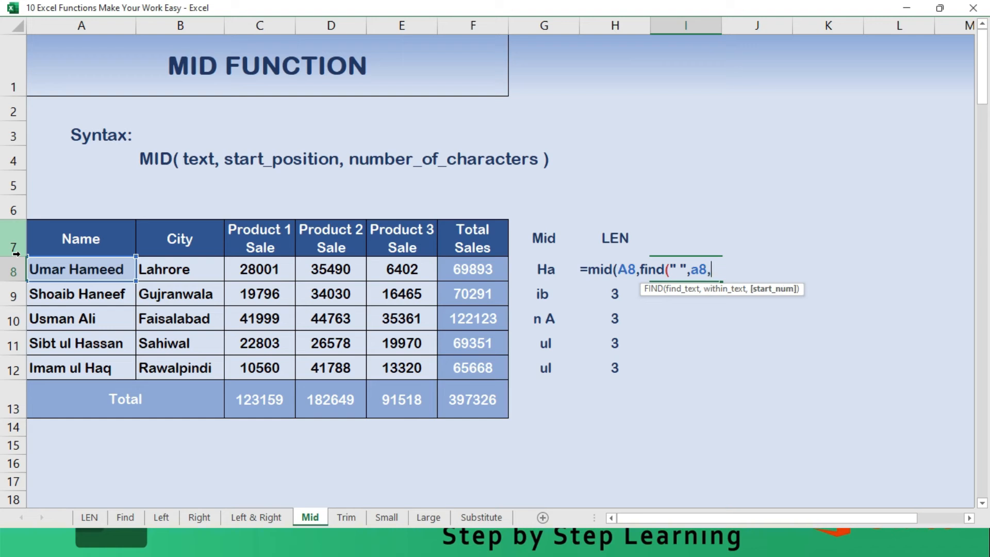
type("1)")
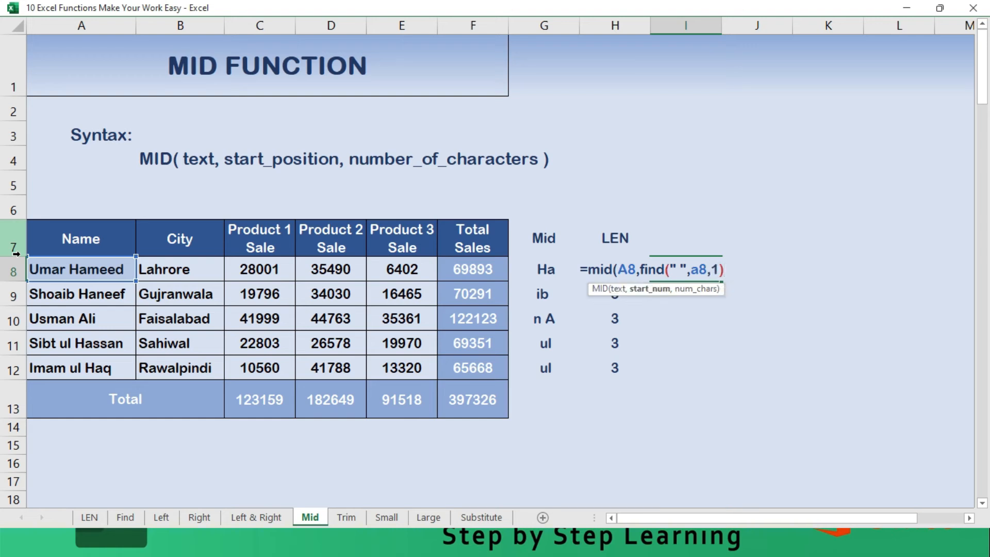
type("+1,Len(")
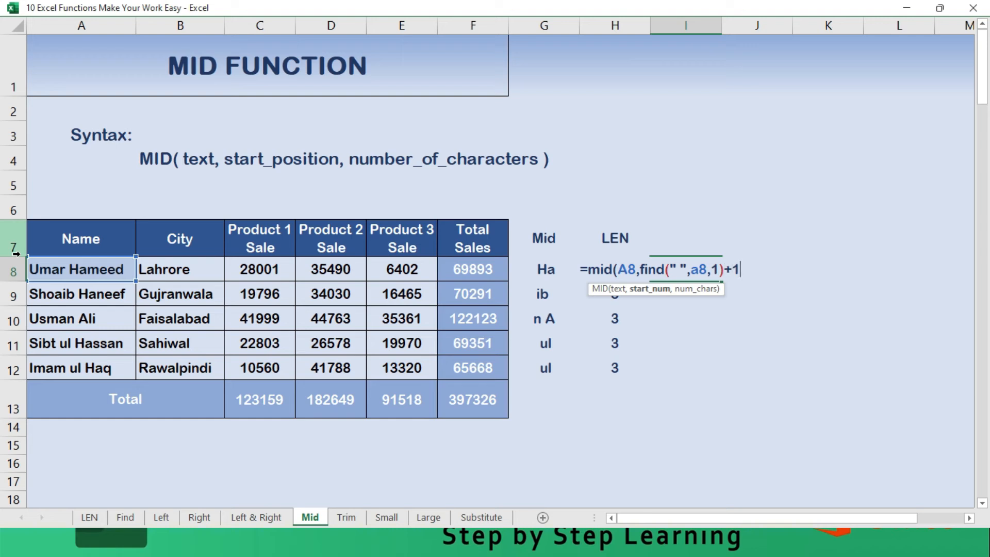
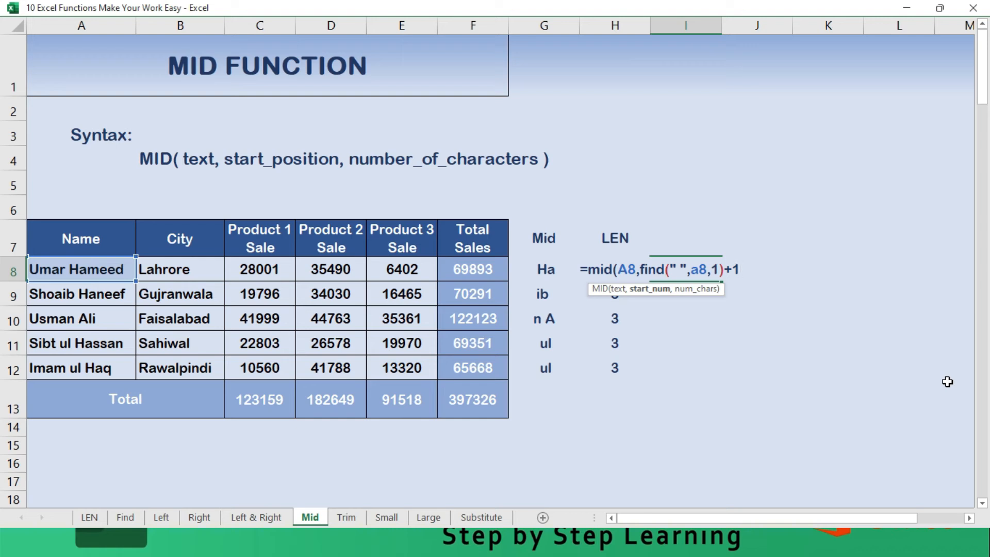
- Complete the MID formula in I8 with LEN(A8) as its number of characters
type(",")
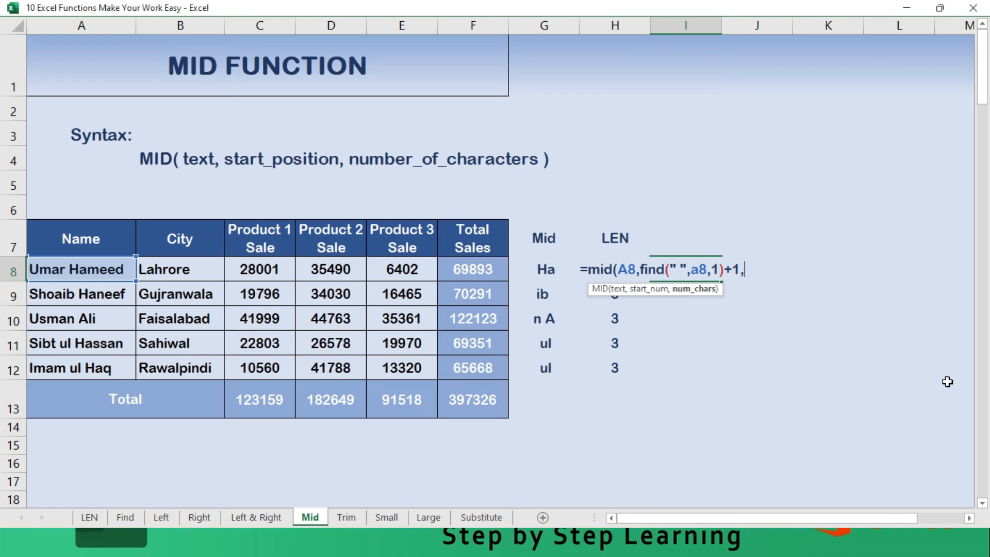
type("Le")
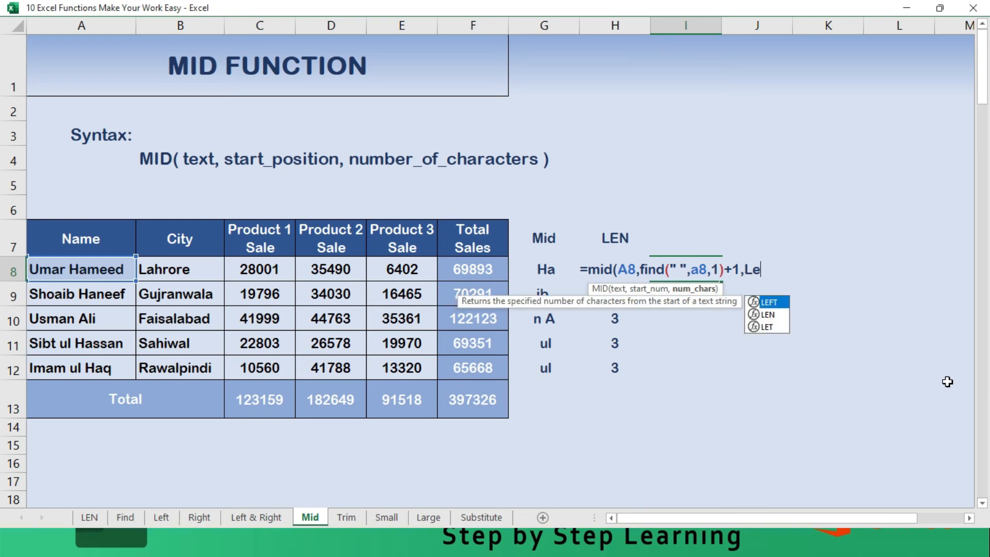
type("n(")
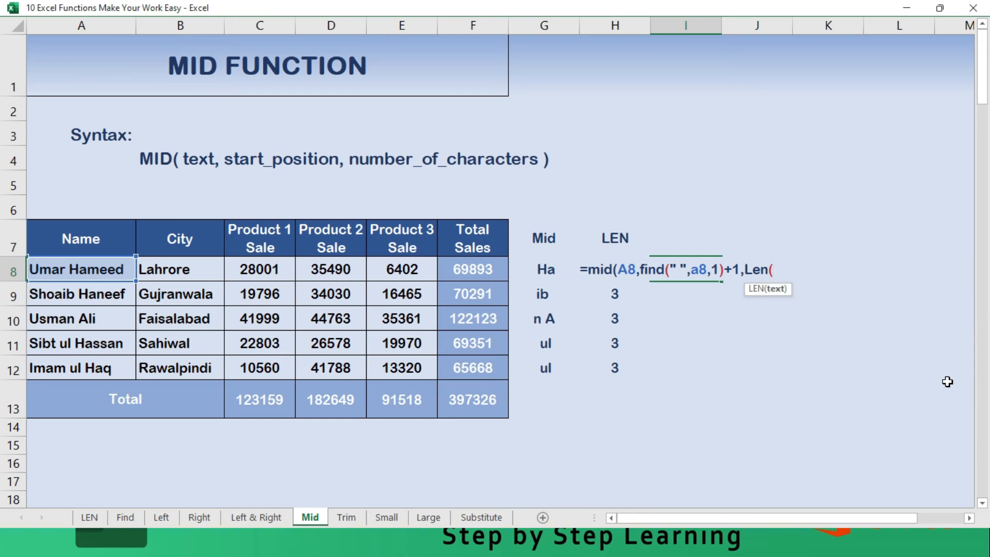
left_click(80, 272)
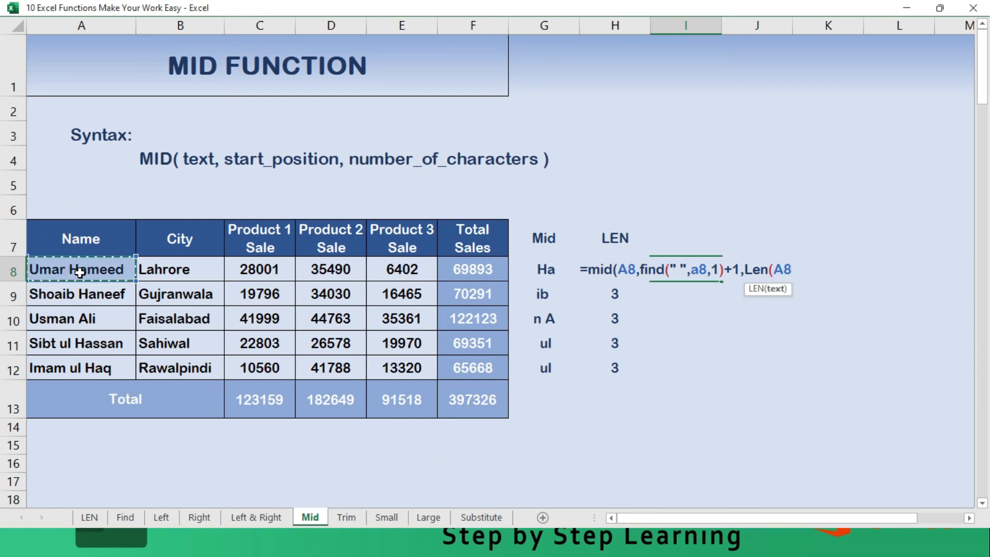
type("))")
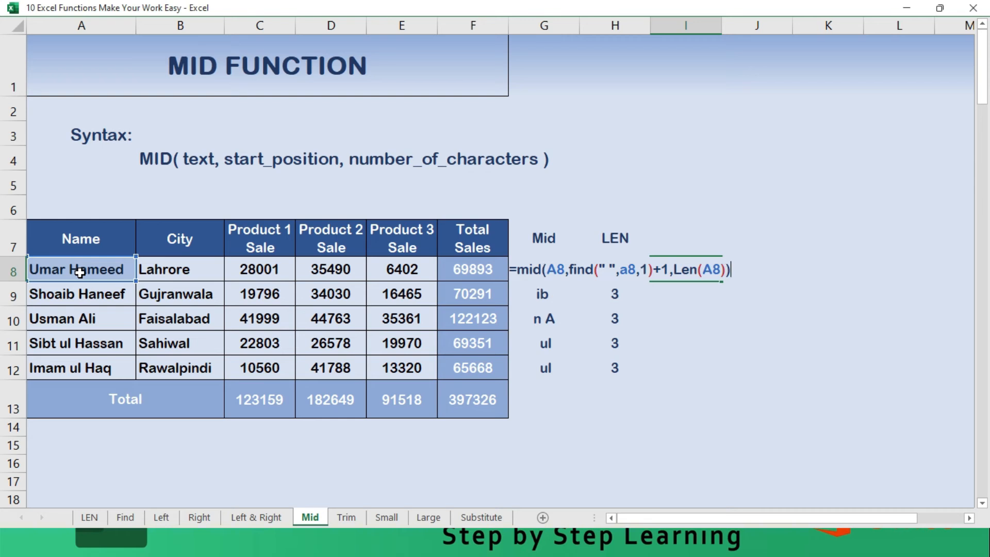
key("Return")
- Fill the combined MID, FIND and LEN formula from I8 down through I12
key("Up")
key("shift+Down")
key("shift+Down")
key("shift+Down")
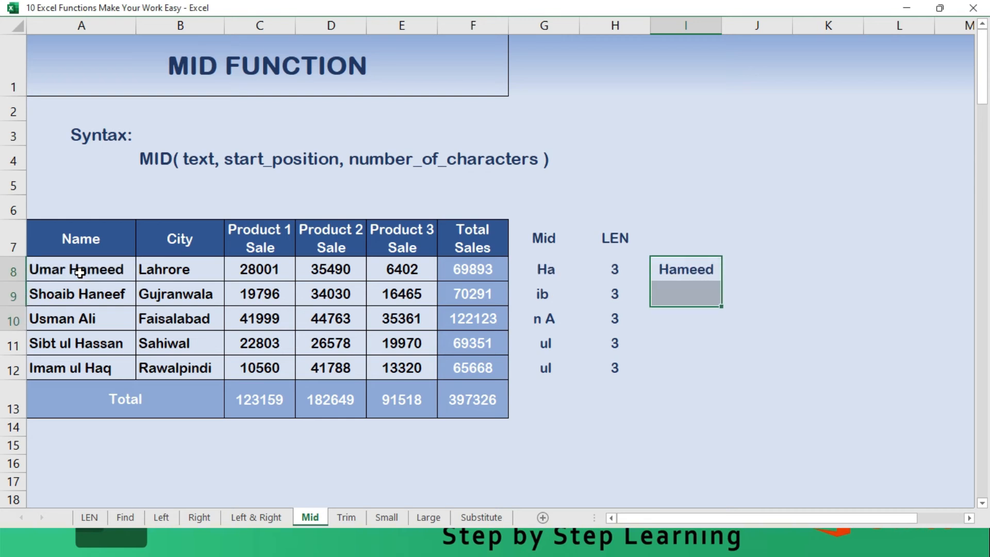
key("shift+Down")
key("F2")
key("ctrl+Return")
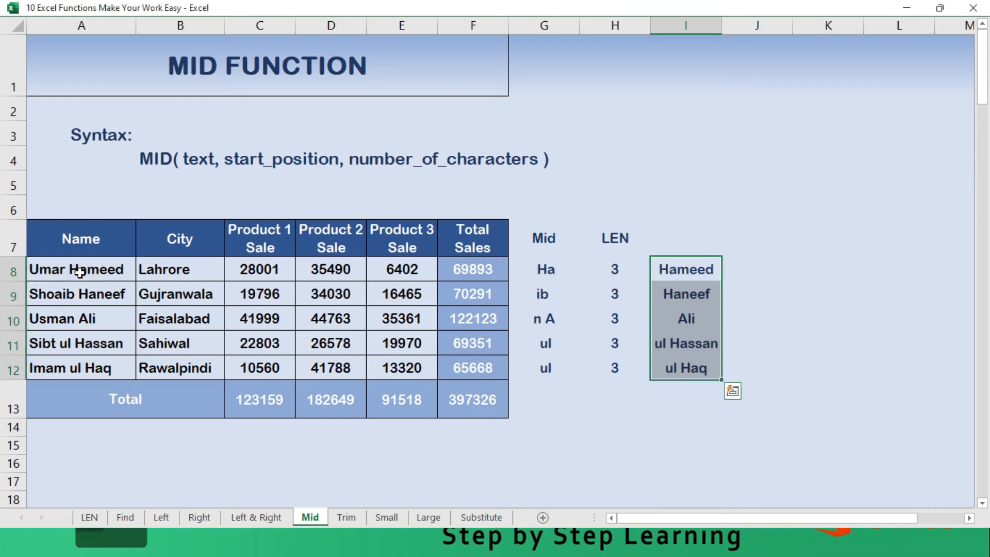
- Enter a LEN formula in J8 that counts the characters of the extracted text in I8
key("Right")
type("=Len")
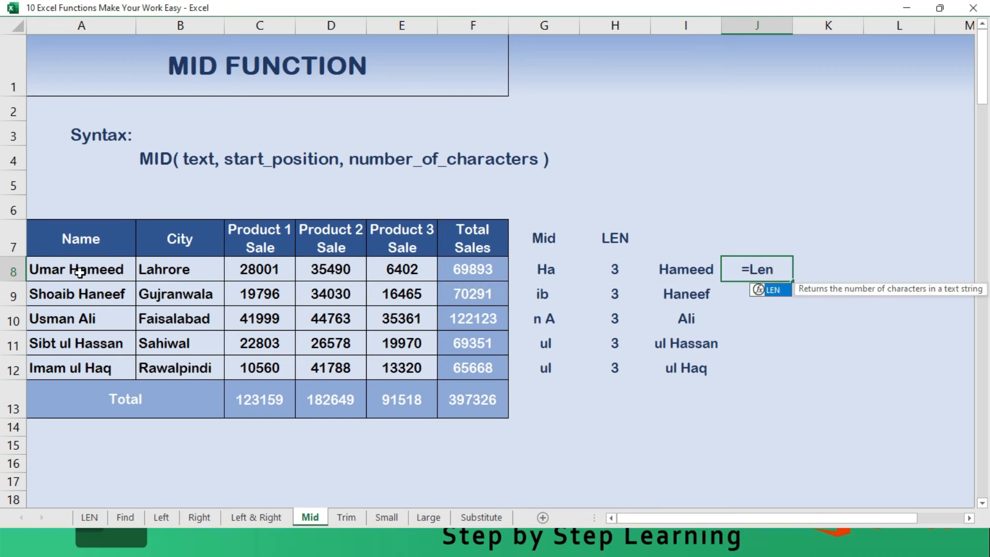
type("(")
key("Left")
key("Return")
- Fill the LEN formula from J8 down through J12
key("Up")
key("shift+Down")
key("shift+Down")
key("shift+Down")
key("shift+Down")
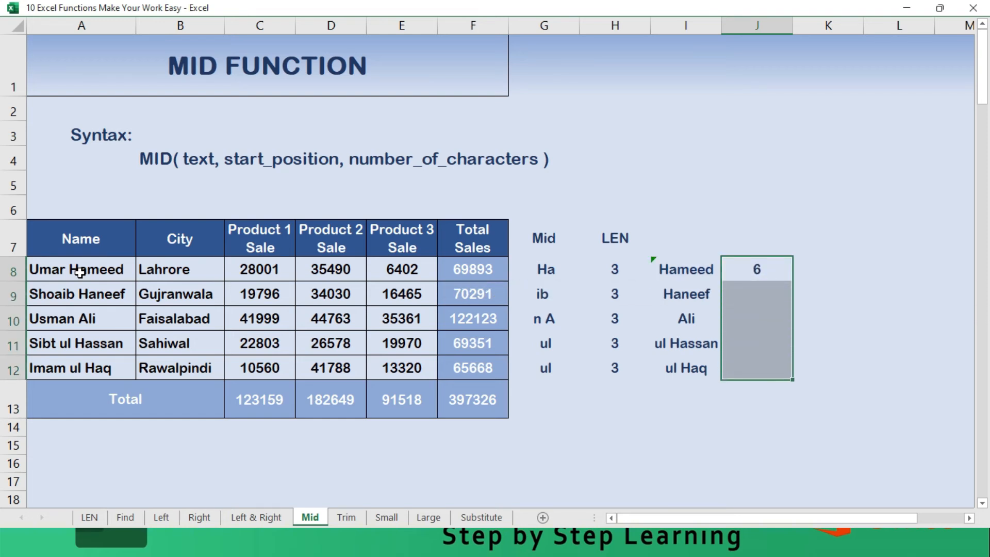
key("ctrl+d")
- Compare the extracted texts in column I with their character counts in column J, and review the formula in I8
key("Down")
key("Left")
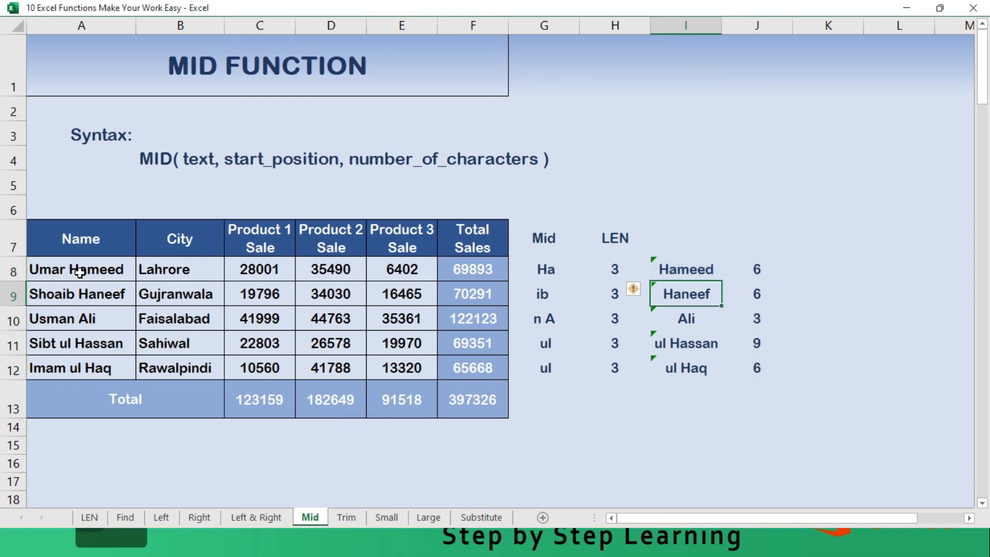
key("Down")
key("Right")
key("Down")
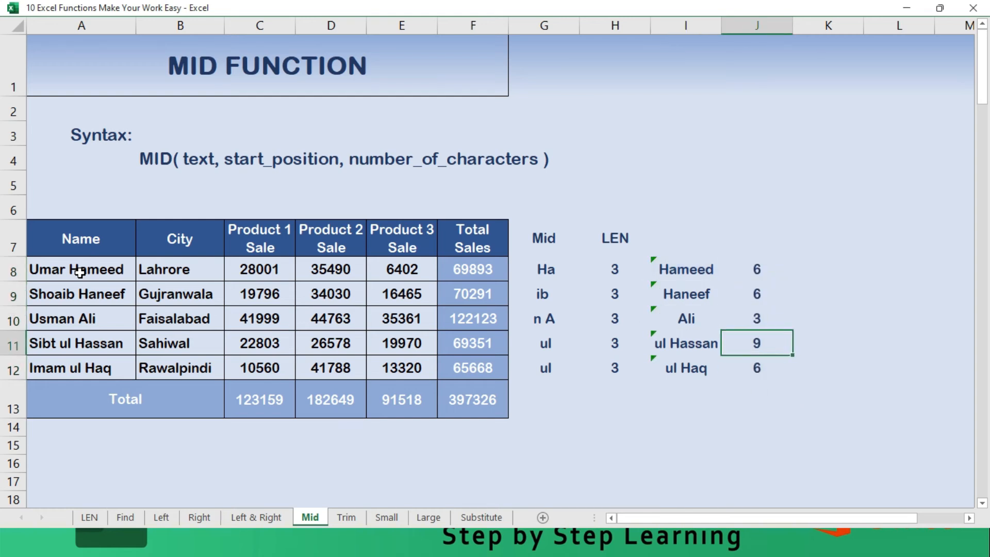
key("Left")
key("Down")
key("Right")
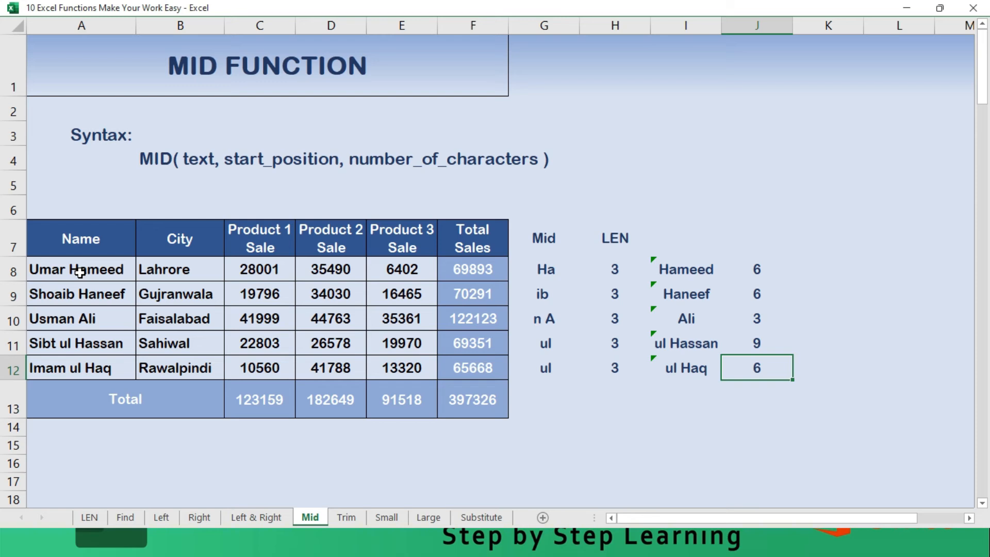
key("Up")
key("Up")
key("Up")
key("Up")
key("Left")
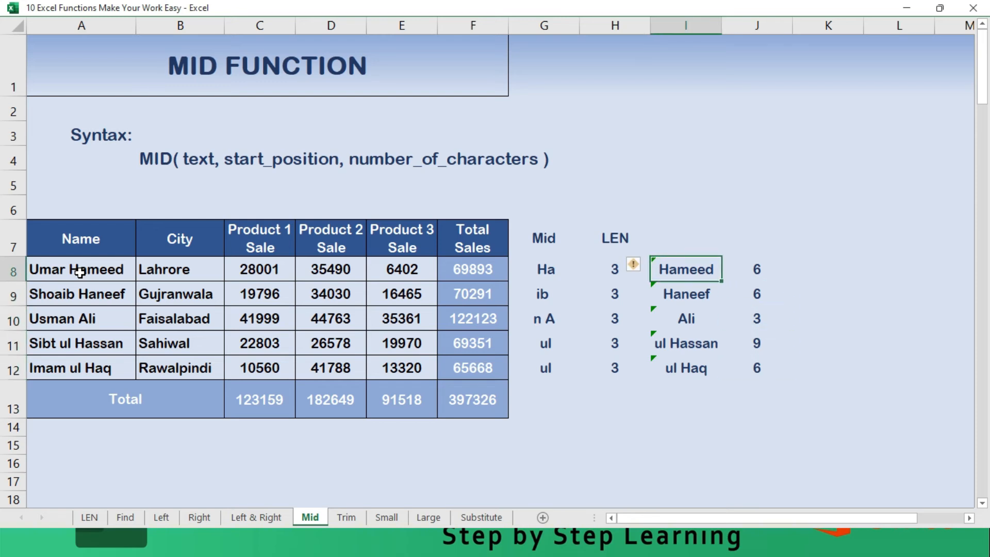
key("F2")
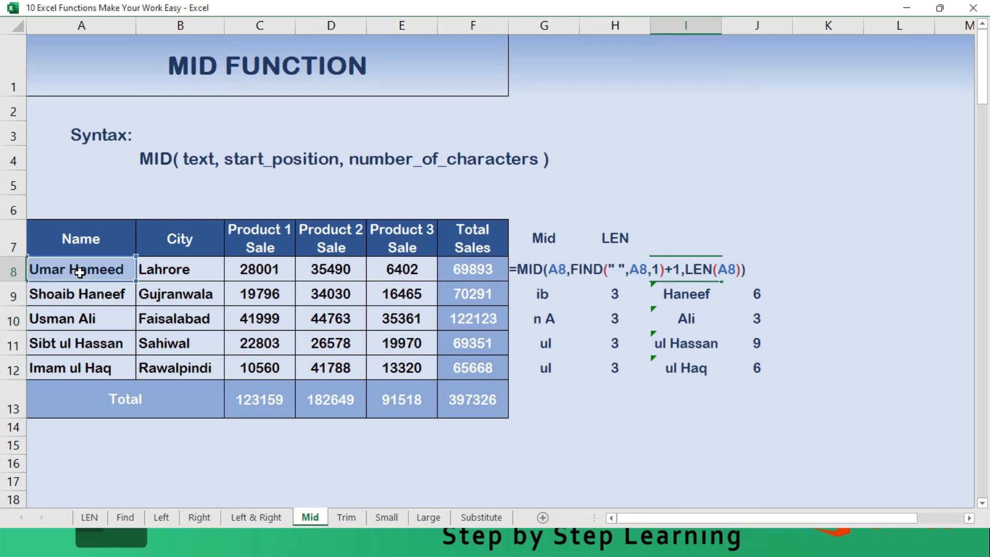
key("Escape")
- Add the heading "Mid, Find, LEN" in I7 and widen column I to fit it
key("Up")
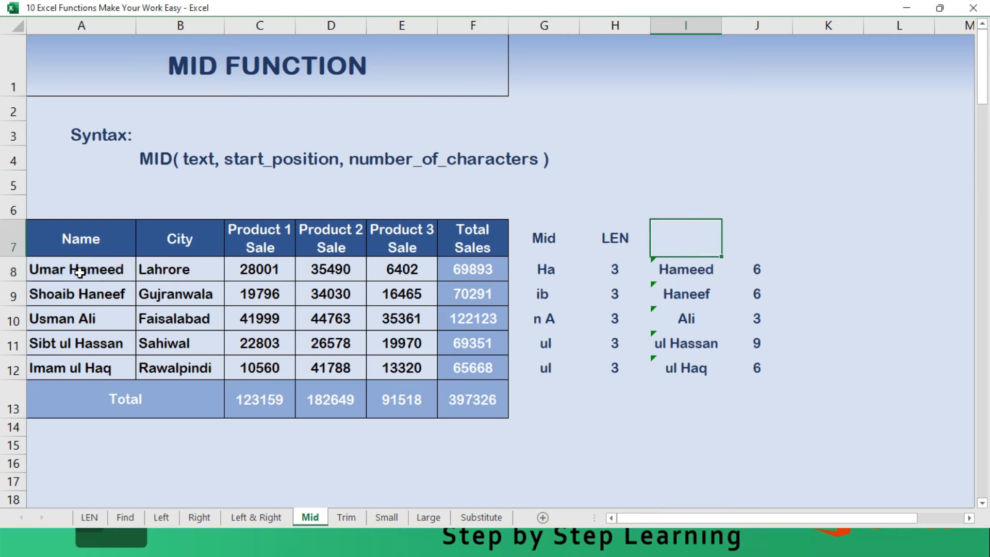
type("Mid, Find,")
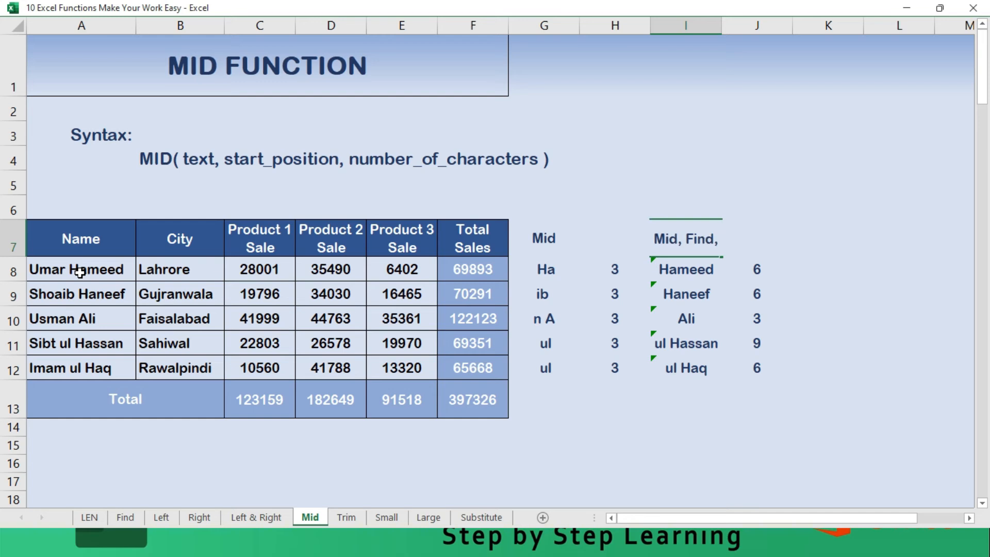
type(" LEN")
key("Return")
key("Up")
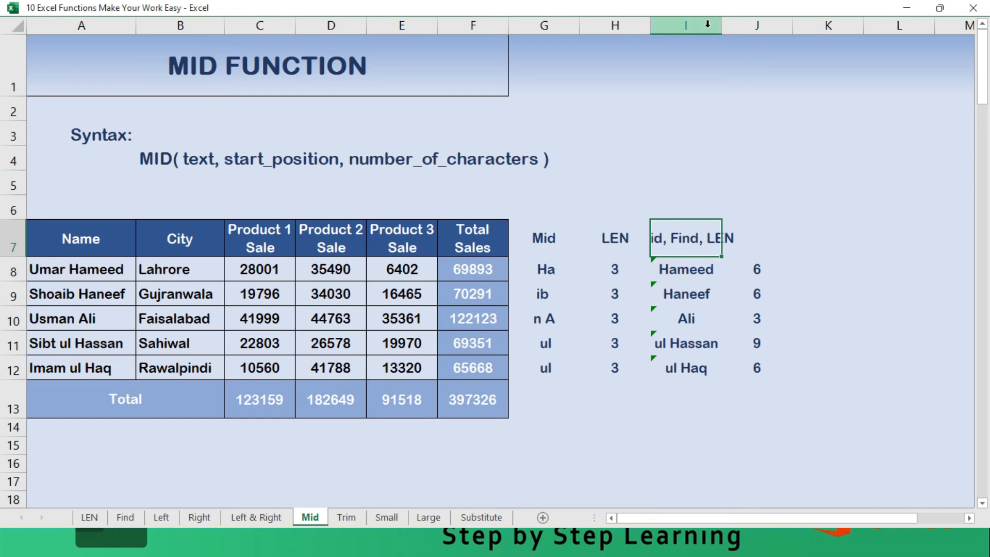
left_click_drag(721, 26, 753, 33)
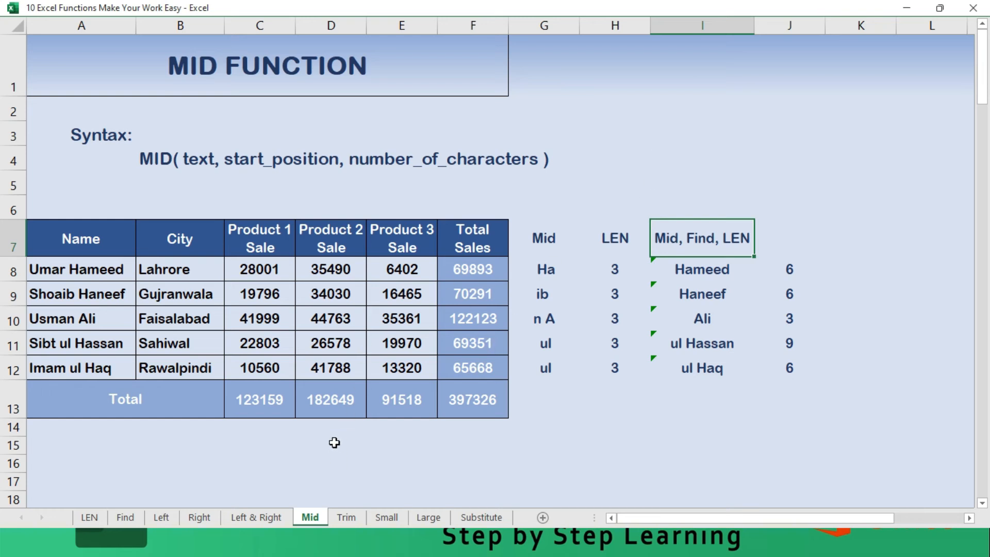
- Switch to the Trim sheet and look over the TRIM syntax and the sales table
key("ctrl+Page_Down")
key("Right")
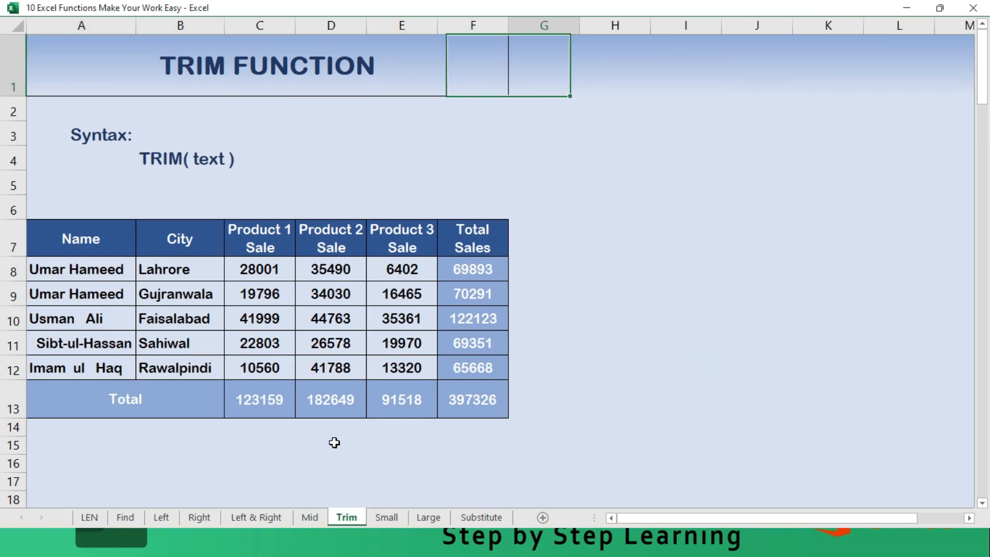
key("Down")
key("Down")
key("Down")
key("Left")
key("Left")
key("Left")
key("Left")
key("Left")
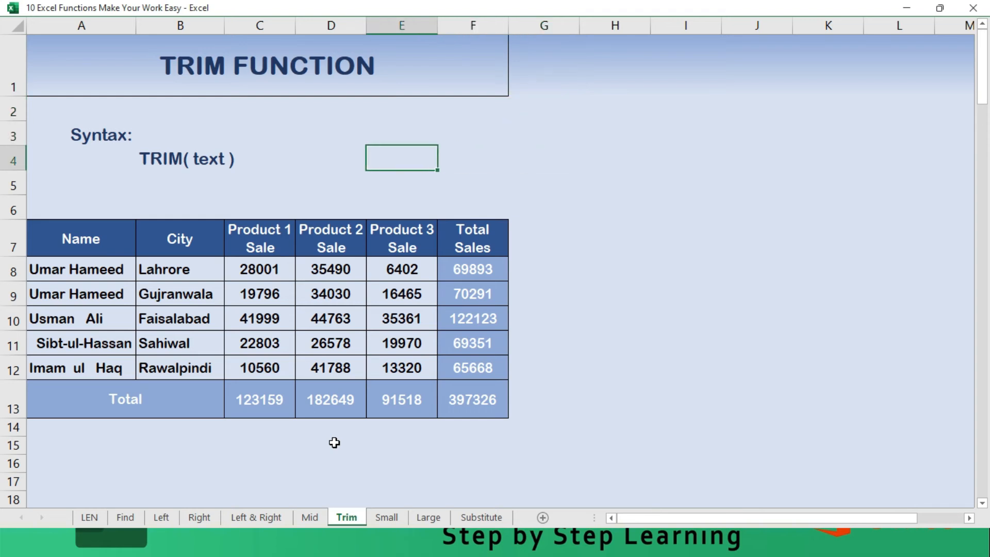
key("Right")
key("Right")
key("Right")
key("Right")
key("Right")
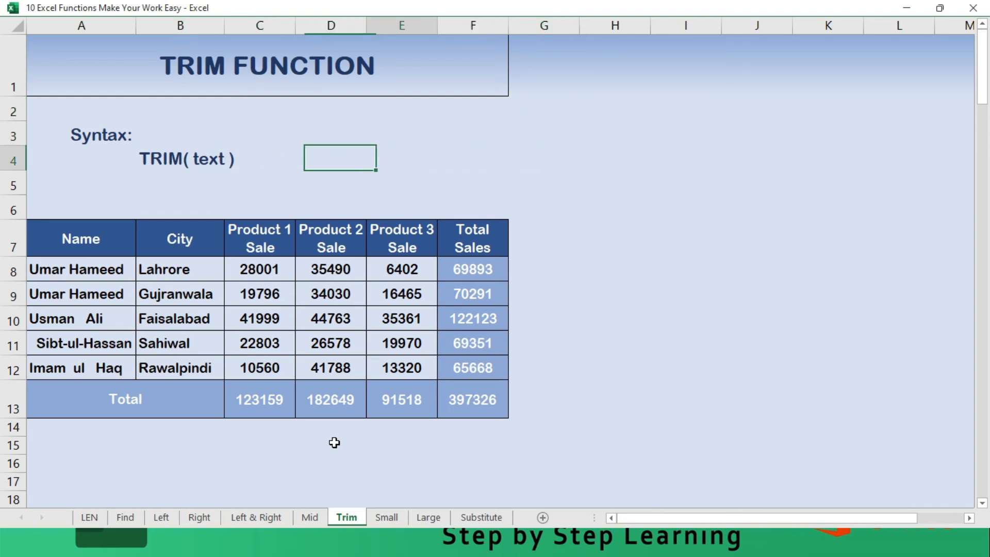
key("Down")
key("Down")
key("Down")
key("Down")
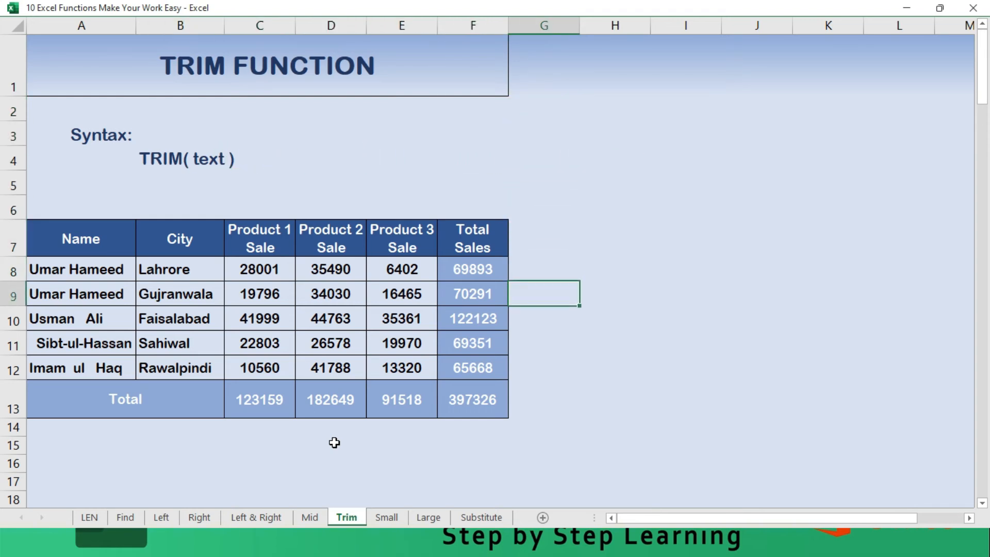
key("Right")
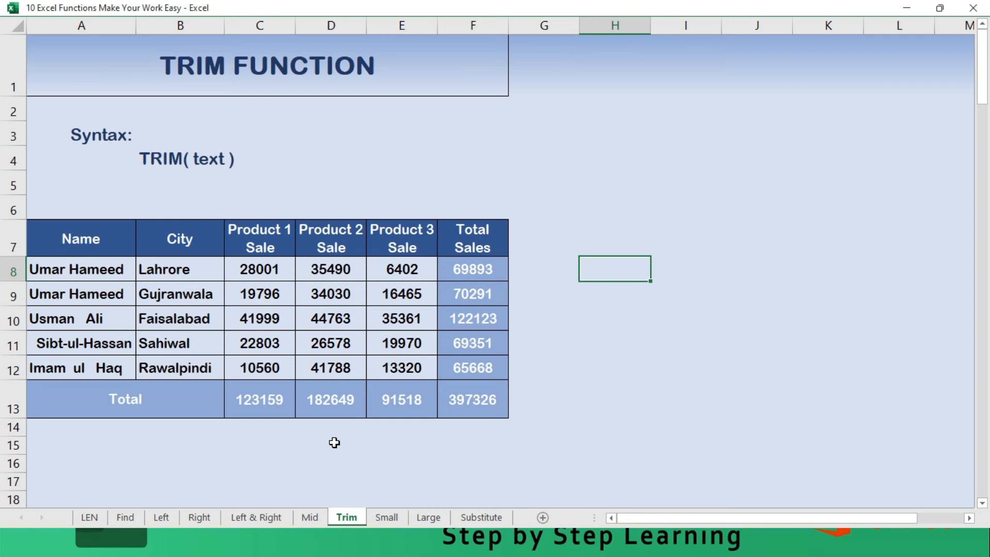
- Enter a LEN formula in G8 on the range A8:A12 to count the characters of all the names
key("Left")
type("=l")
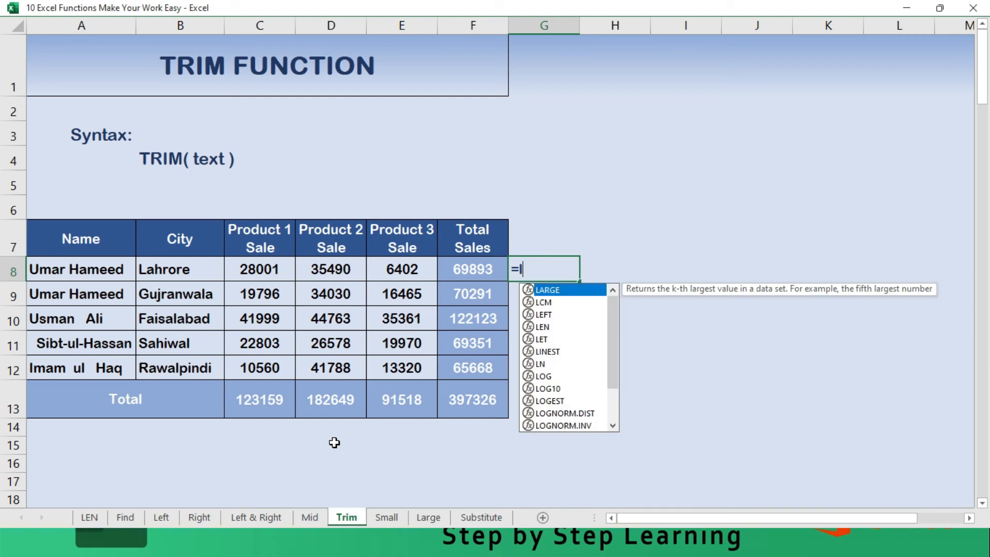
type("en(")
key("Left")
key("Left")
key("Left")
key("Left")
key("Left")
key("Left")
key("shift+Down")
key("shift+Down")
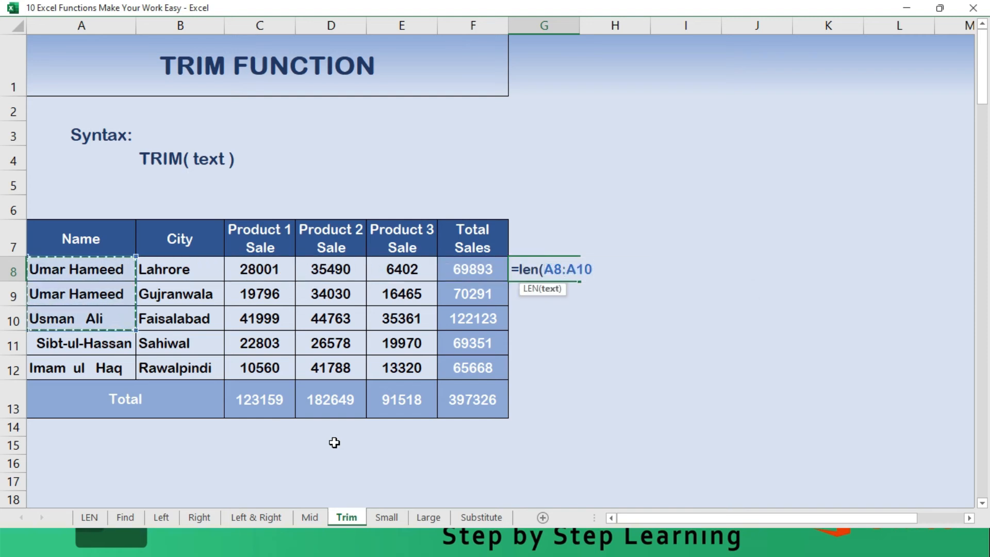
key("shift+Down")
key("shift+Down")
key("Return")
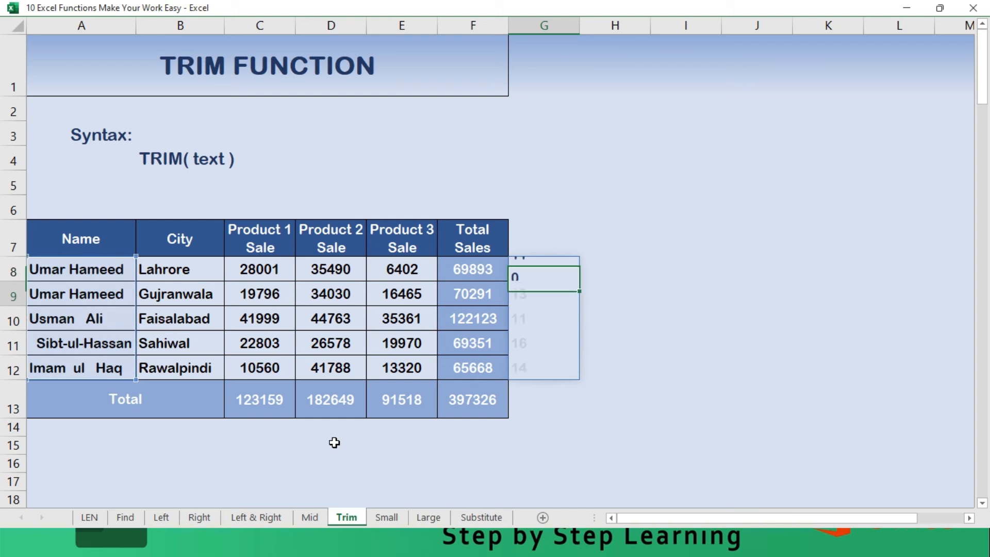
- Go through the character counts in G8:G12 beside the table
key("Up")
key("Down")
key("Down")
key("Down")
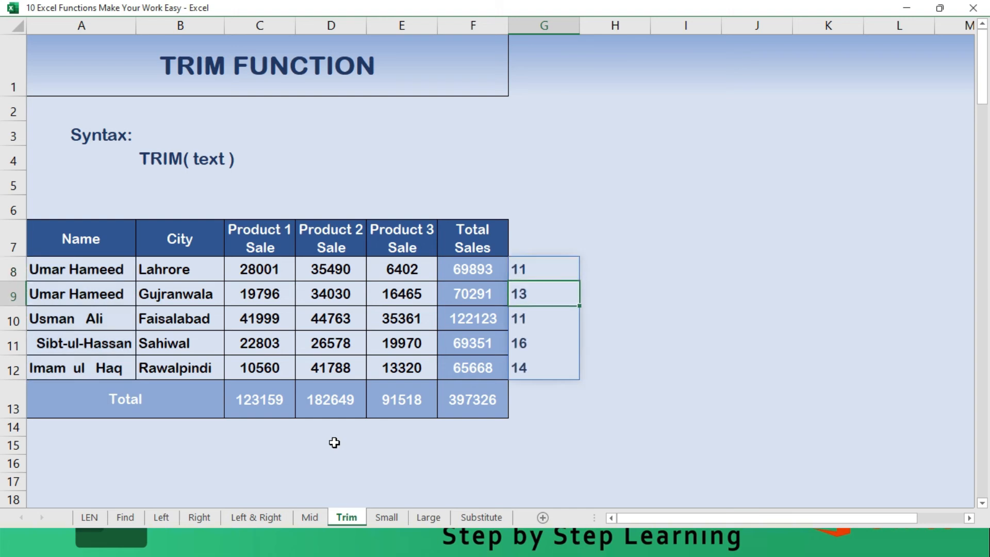
key("Down")
key("Up")
key("Up")
key("Return")
key("shift+Return")
key("shift+Return")
key("shift+Return")
key("Right")
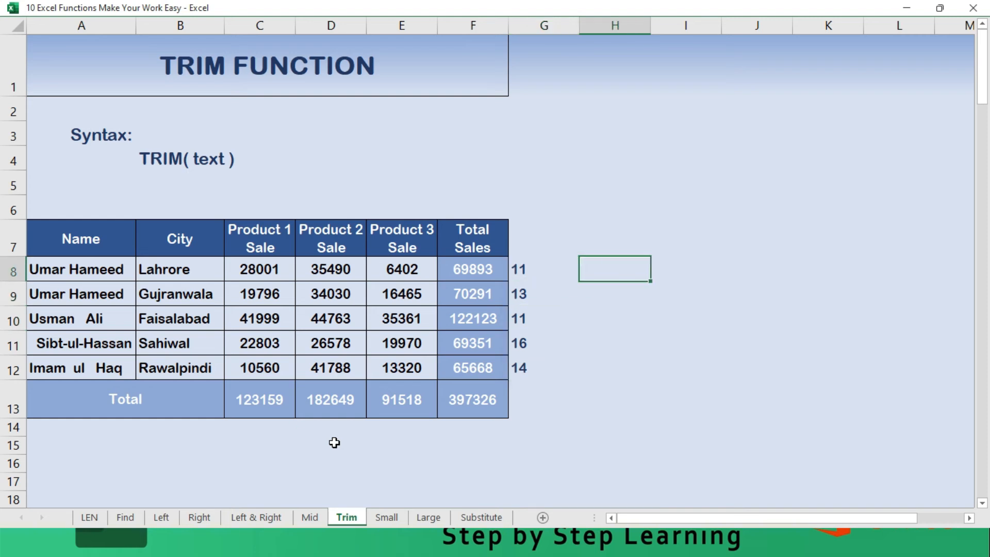
- Examine the names in A8:A12 for extra spaces
key("Left")
key("Left")
key("Left")
key("Left")
key("Left")
key("Left")
key("Left")
key("Down")
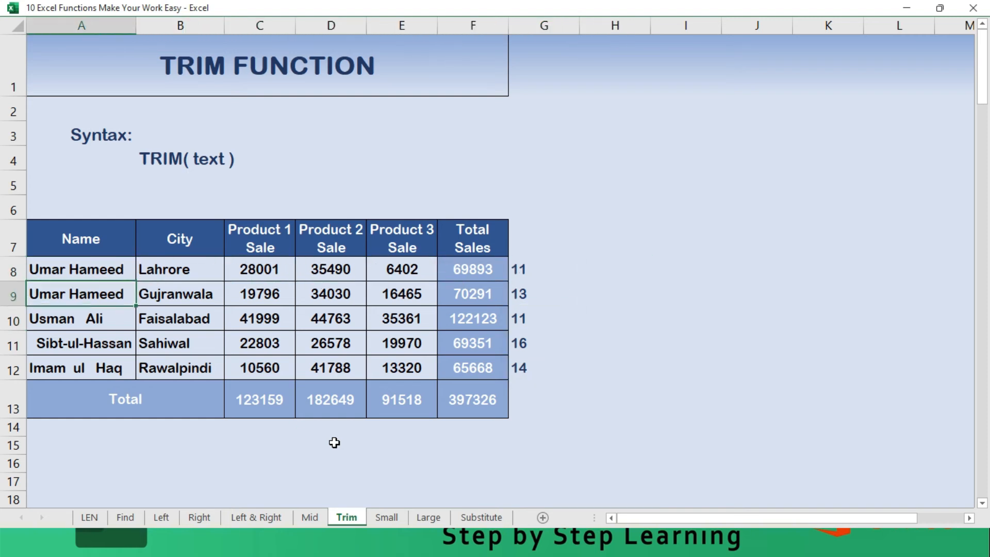
key("Down")
key("Down")
key("Down")
key("Down")
key("Up")
key("Up")
key("Up")
key("Up")
key("Up")
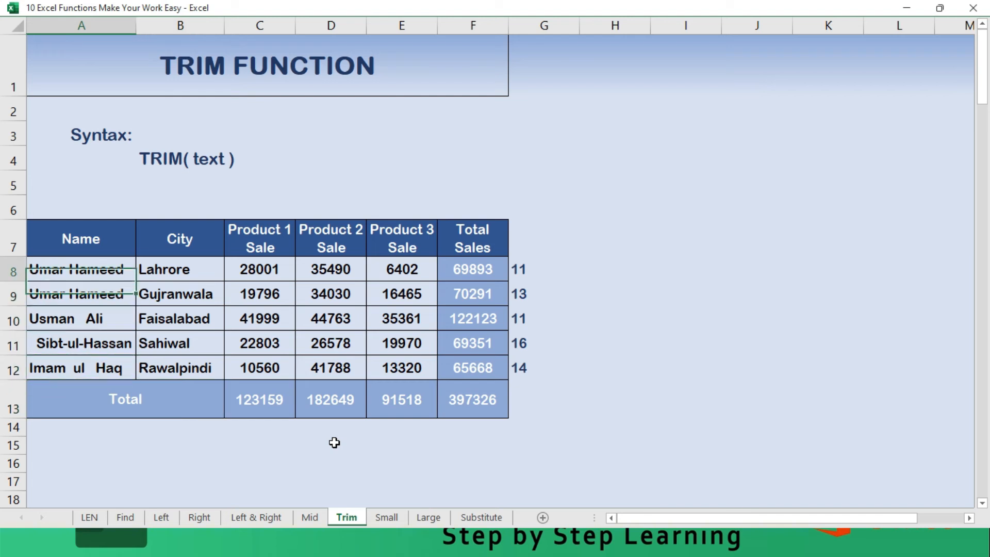
- Enter the formula =TRIM(A8) in H8 to remove extra spaces from the first name
key("Right")
key("Right")
key("Right")
key("Right")
key("Right")
key("Right")
key("Right")
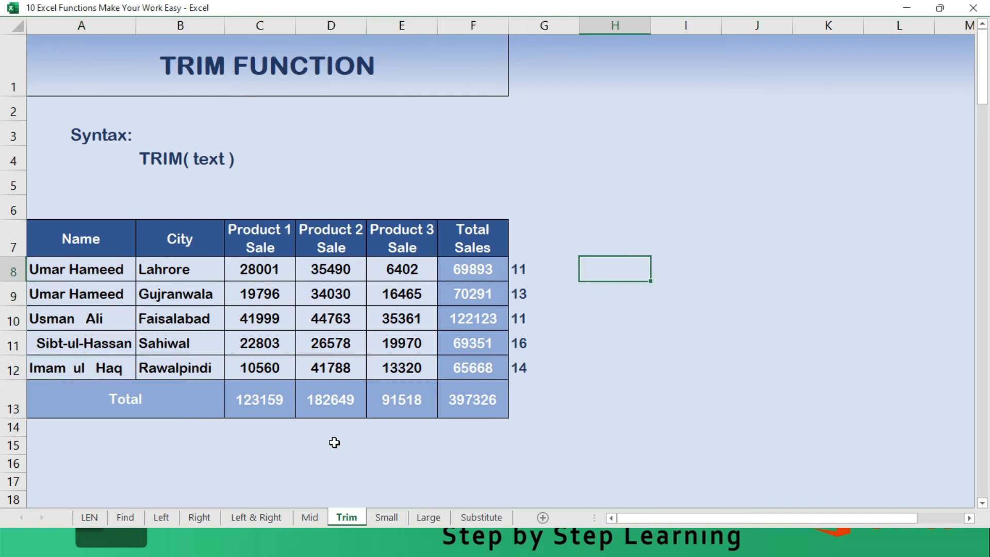
type("=")
type("te")
key("BackSpace")
key("BackSpace")
type("trin")
key("BackSpace")
type("m")
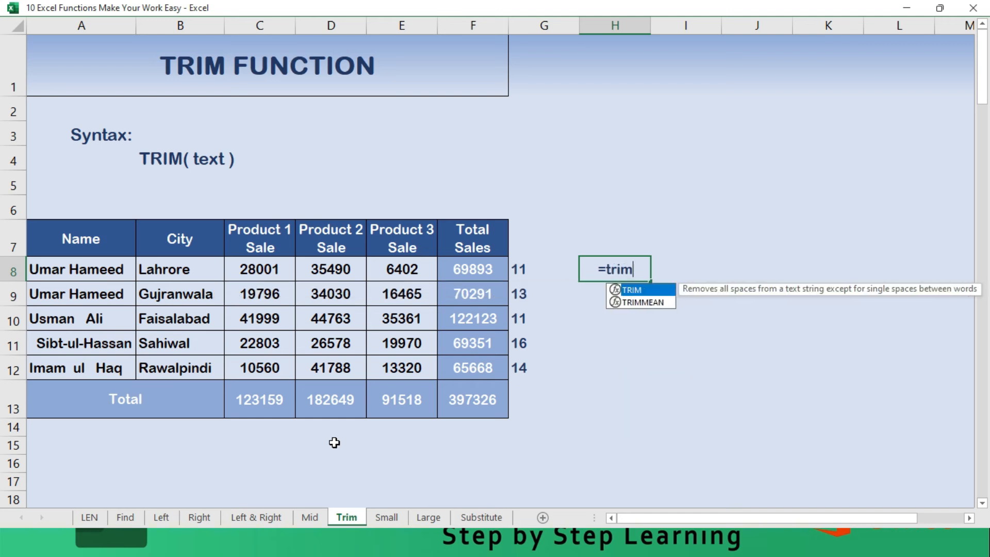
type("(")
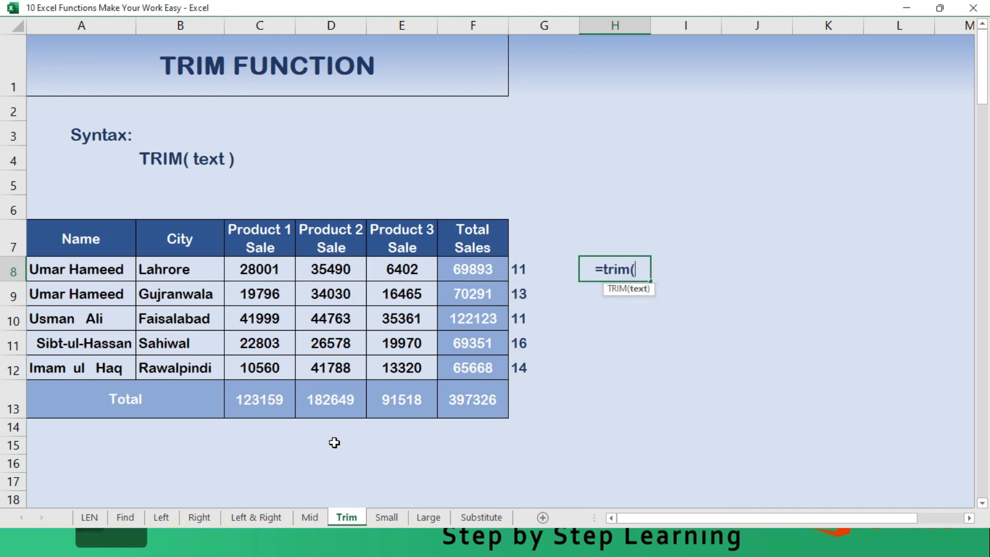
left_click(84, 269)
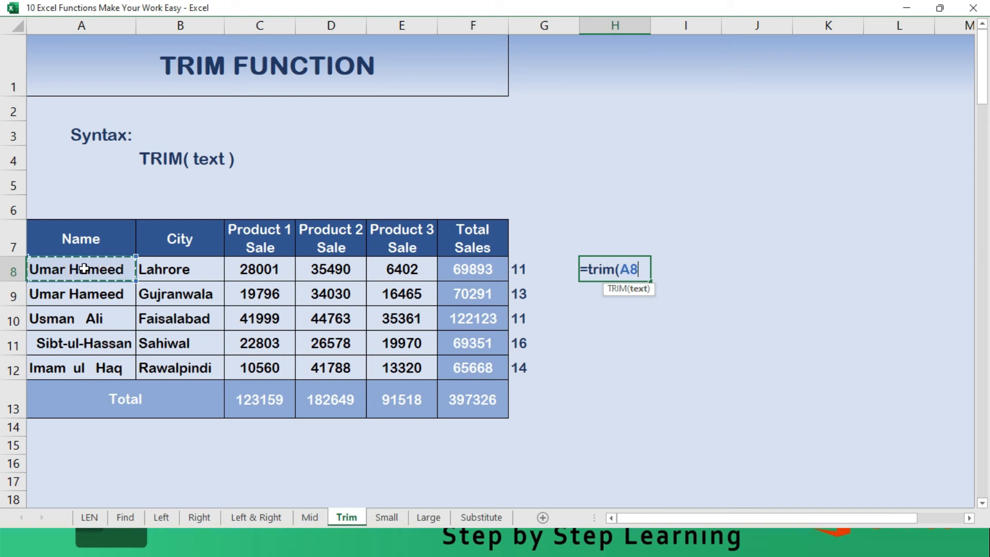
type("0")
key("BackSpace")
type(")")
key("Return")
key("Up")
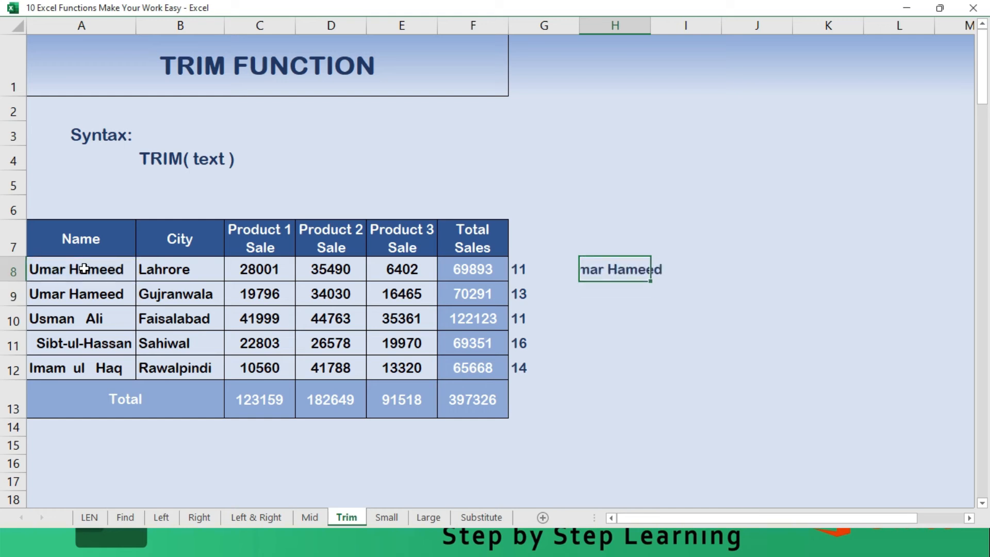
- Review the TRIM formula in H8 and autofit the width of column H to its content
key("F2")
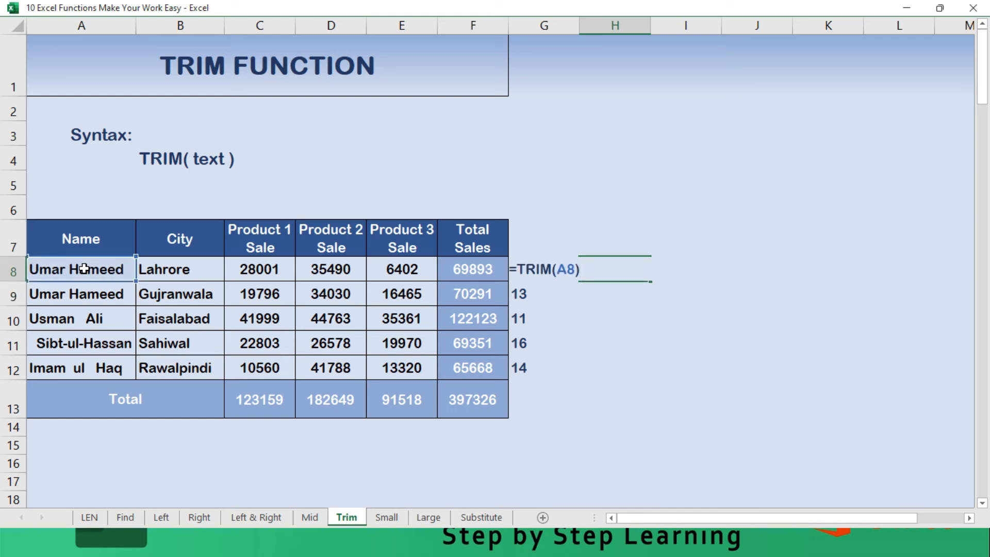
key("Return")
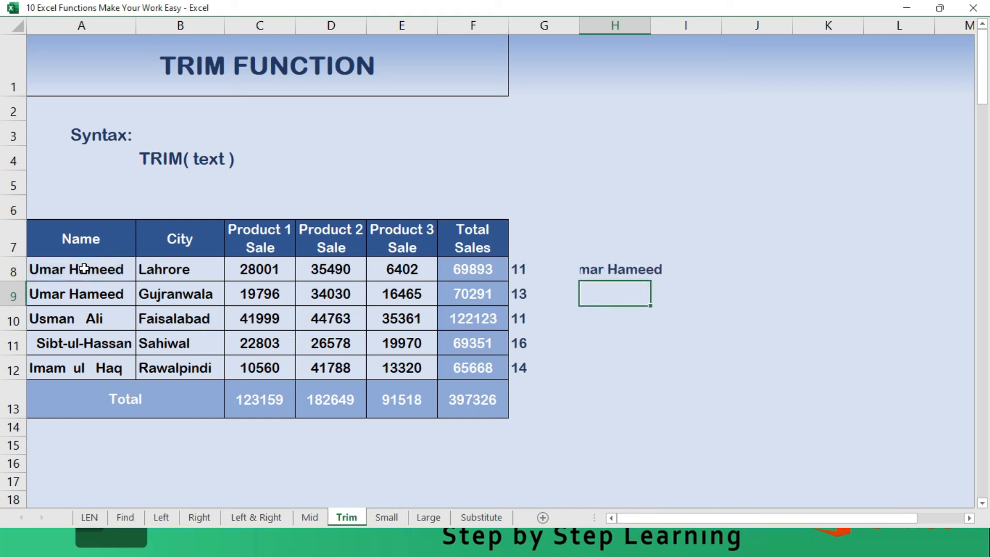
double_click(649, 25)
- Fill the TRIM formula from H8 down beside all the names and clear the surplus Total result in H13
left_click(625, 265)
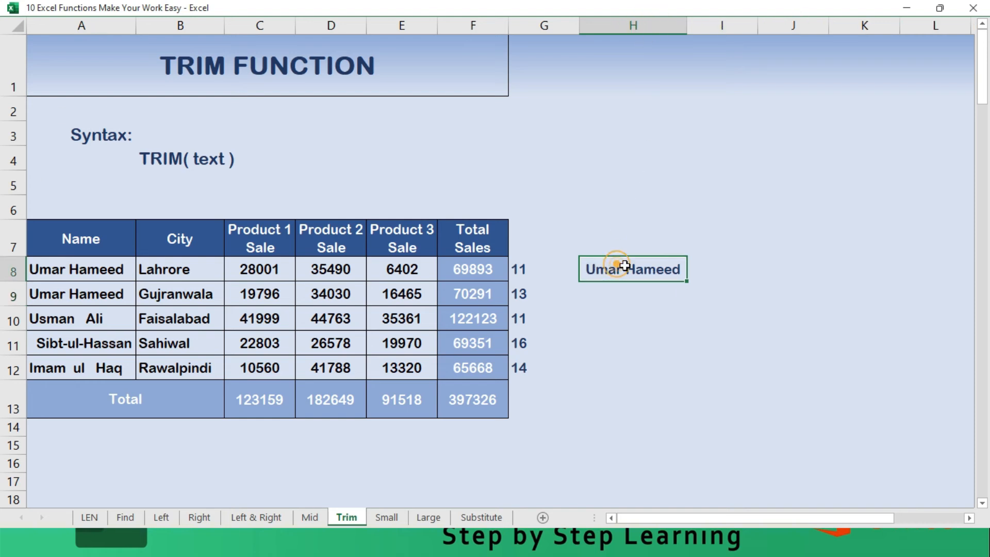
double_click(685, 281)
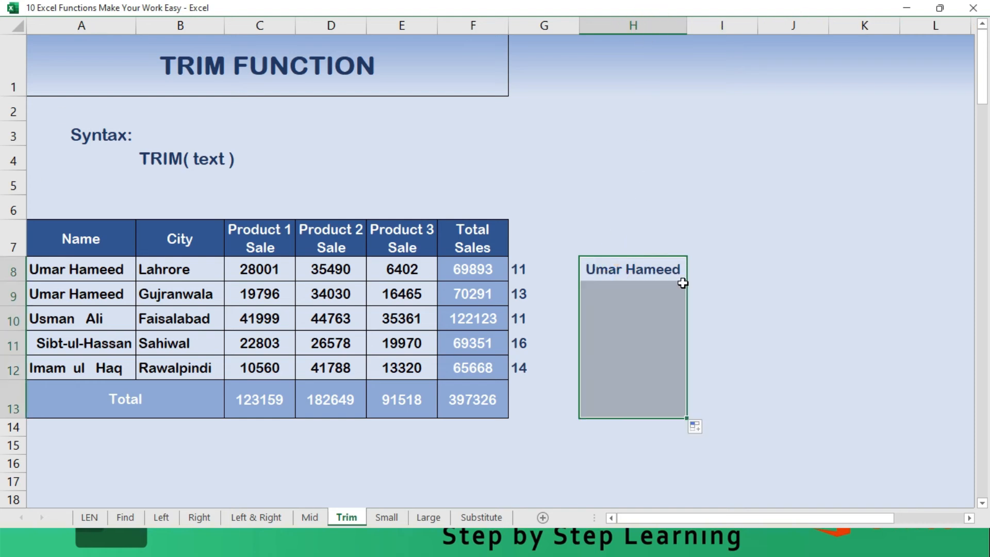
left_click(622, 399)
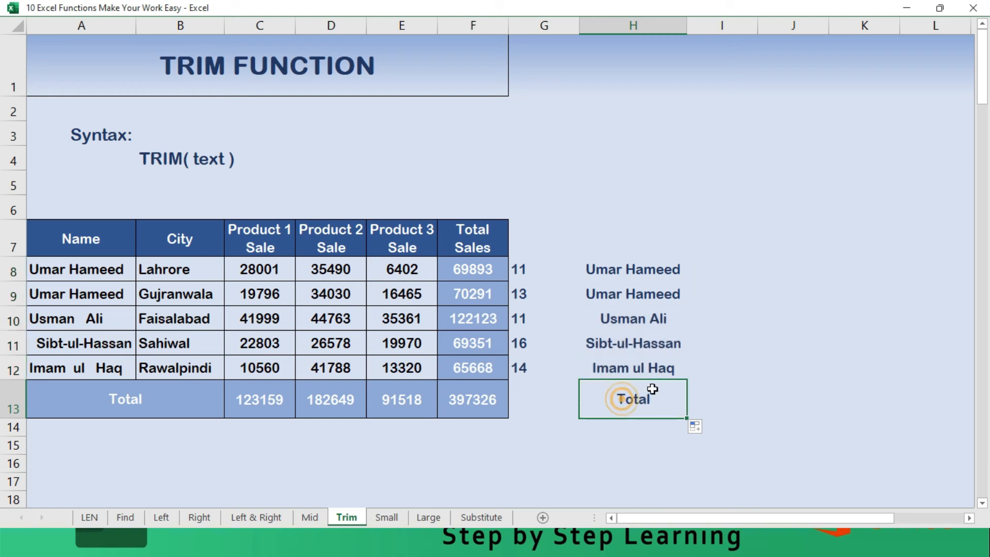
- Enter a LEN formula in I8 on H8 to count the characters of the first trimmed name
key("Up")
key("Up")
key("Up")
key("Up")
key("Up")
key("Right")
type("L")
key("BackSpace")
type("=Len(")
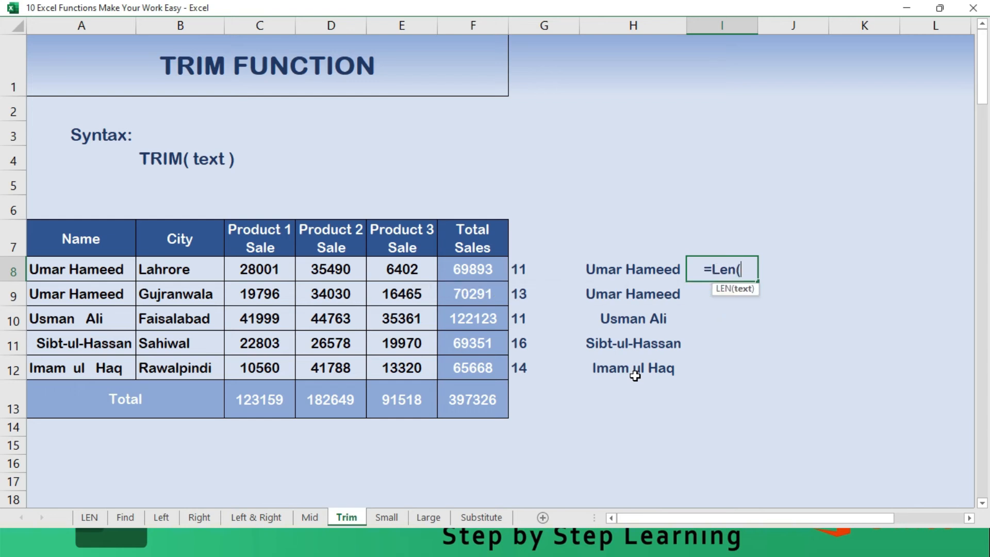
key("Left")
key("Return")
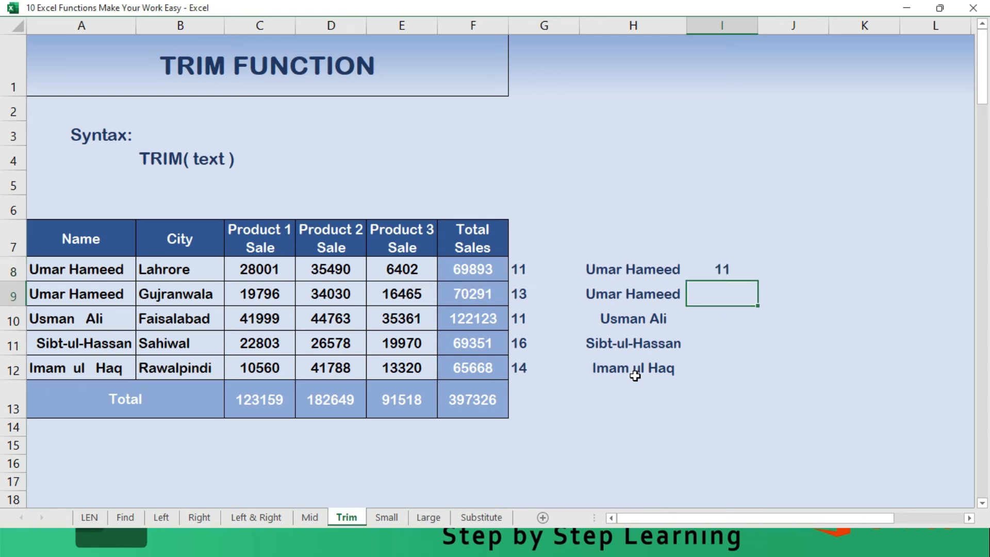
- Fill the LEN formula from I8 down through I12 for the remaining trimmed names
key("Up")
key("shift+Down")
key("shift+Down")
key("shift+Down")
key("shift+Down")
key("F2")
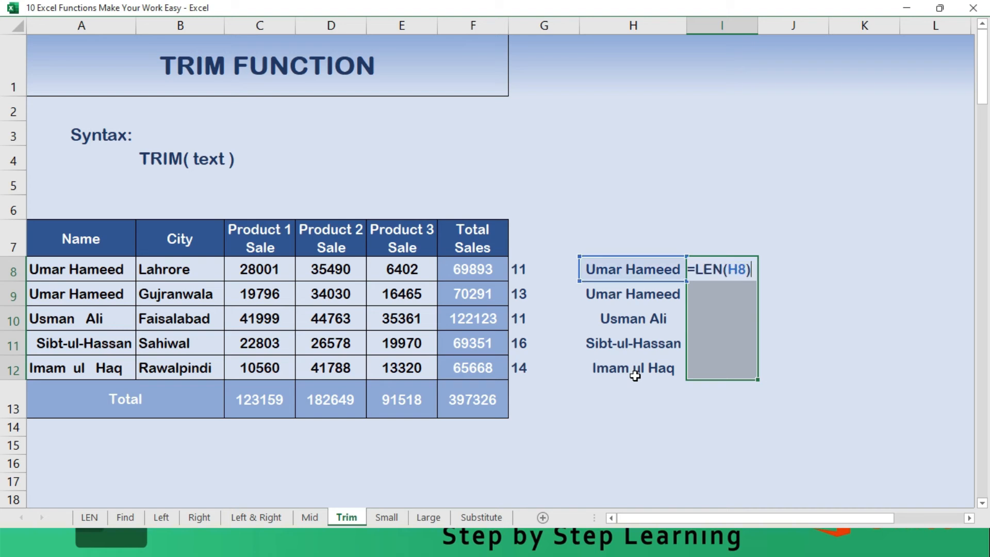
key("ctrl+Return")
- Go through the trimmed character counts in I8:I12 and compare them with the original counts in column G
key("Left")
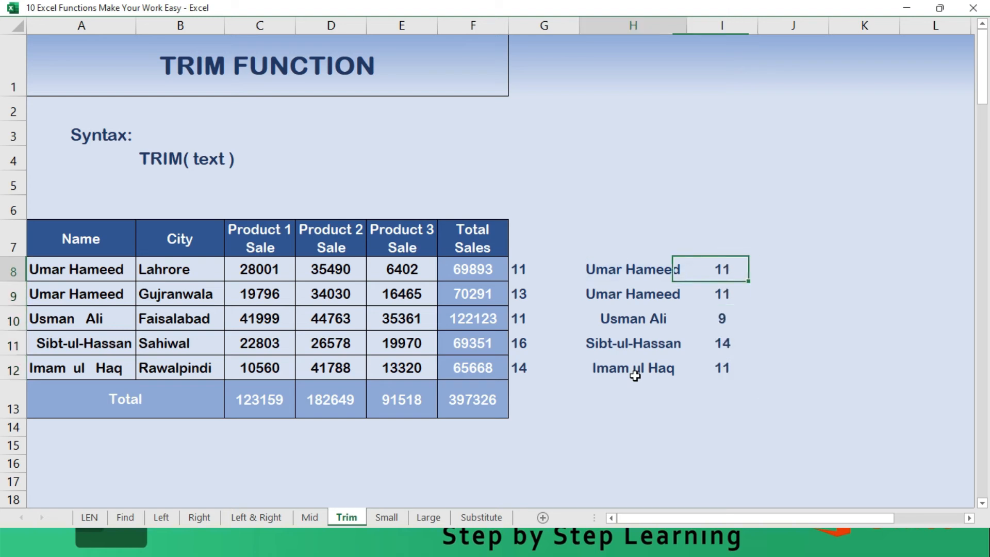
key("Right")
key("Down")
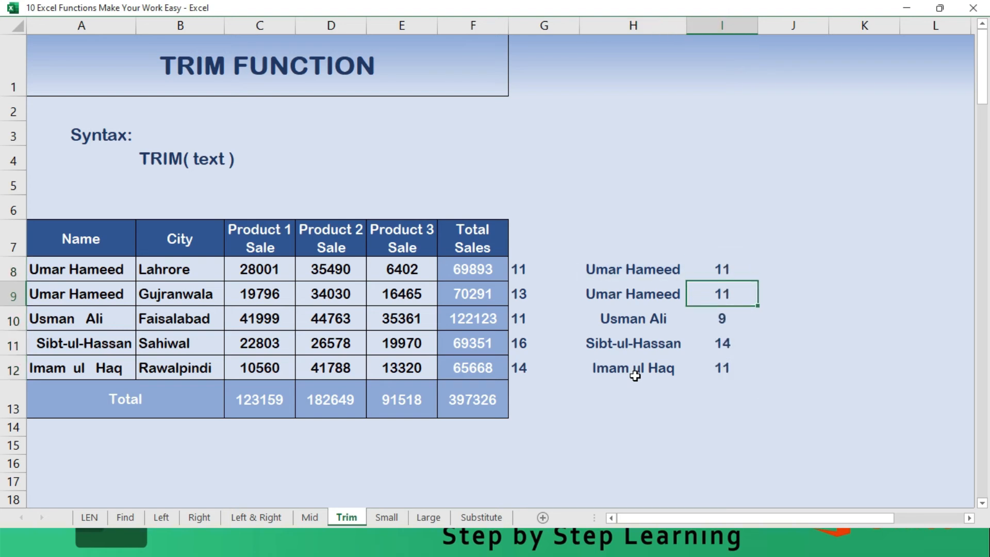
key("Down")
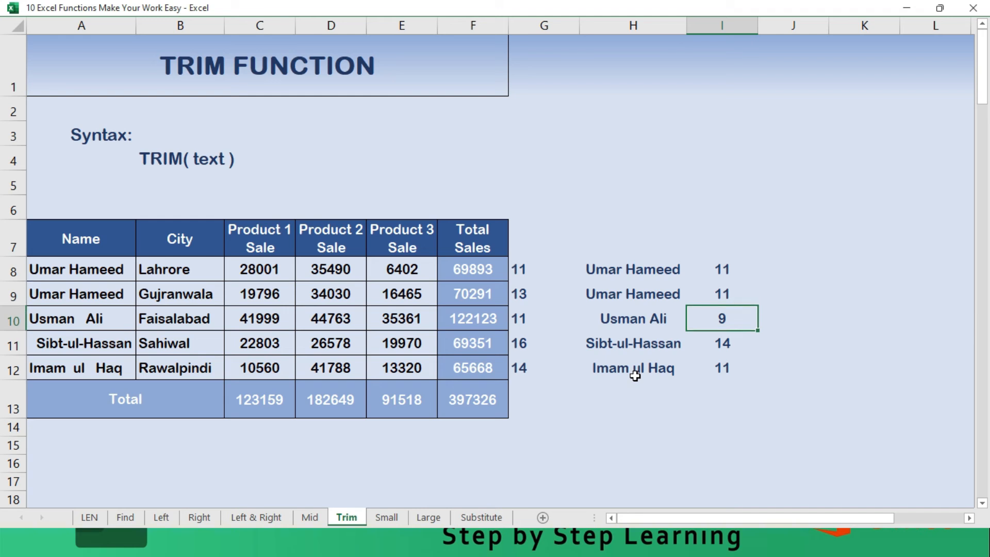
key("Down")
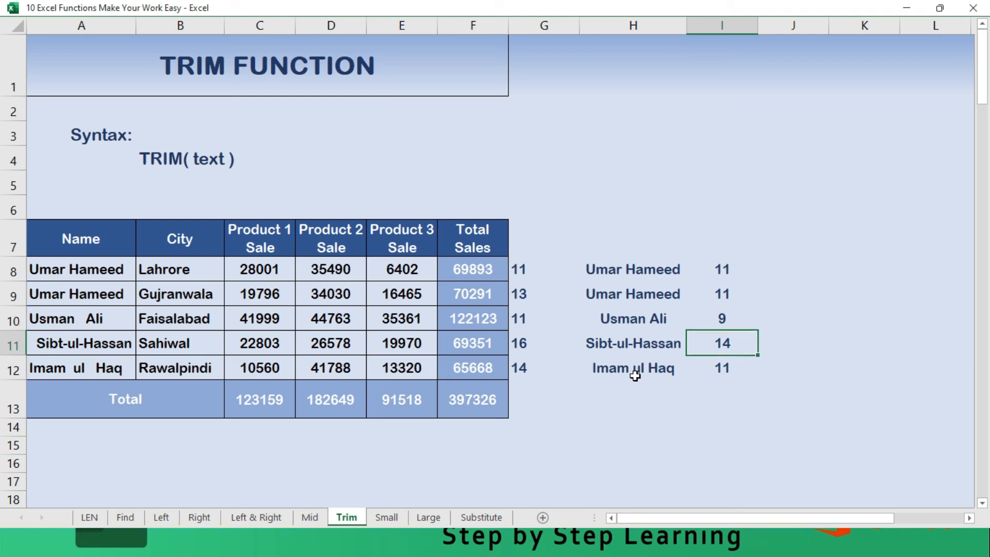
key("Down")
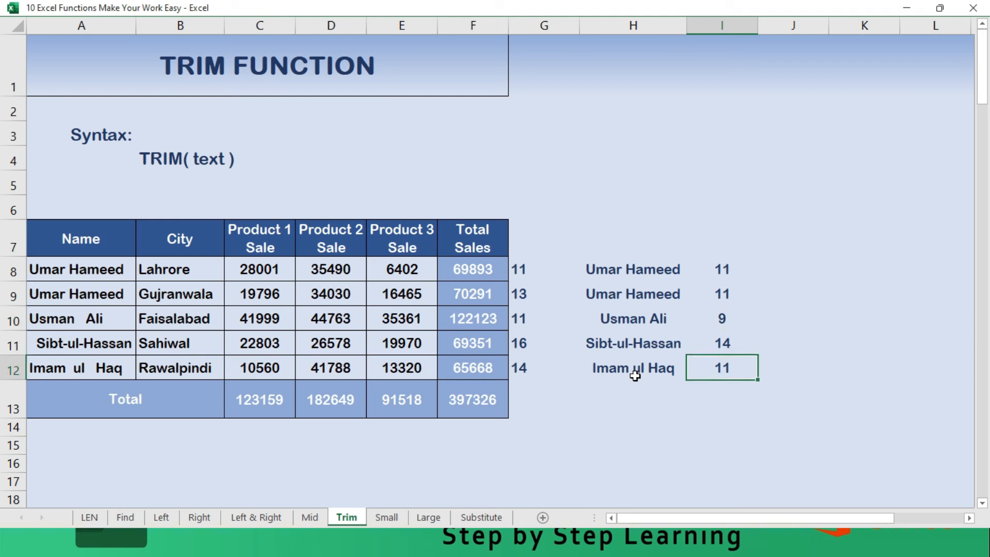
- Add two extra spaces at the end of the name in A12 to test the TRIM result
key("Left")
key("Left")
key("Left")
key("Left")
key("Left")
key("Left")
key("Left")
key("Left")
key("F2")
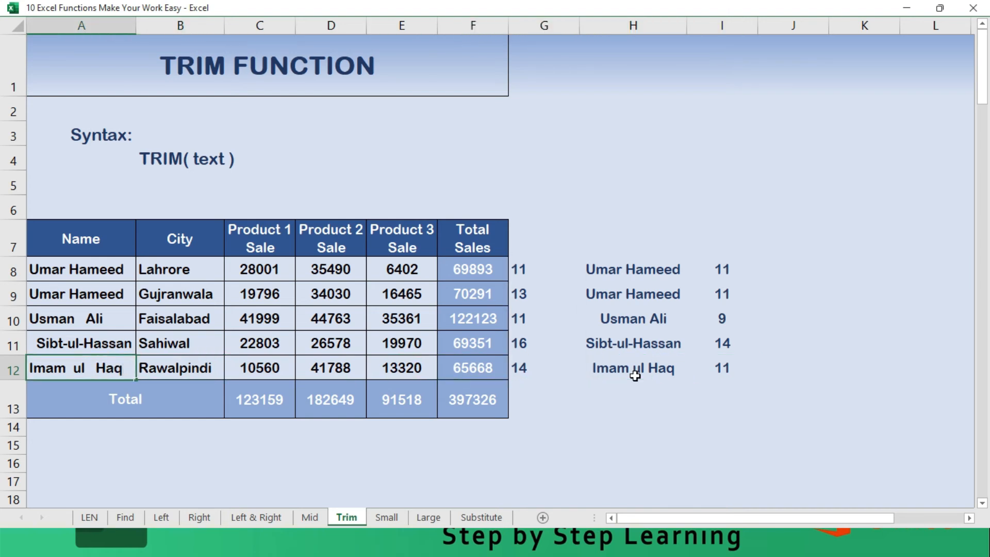
key("Return")
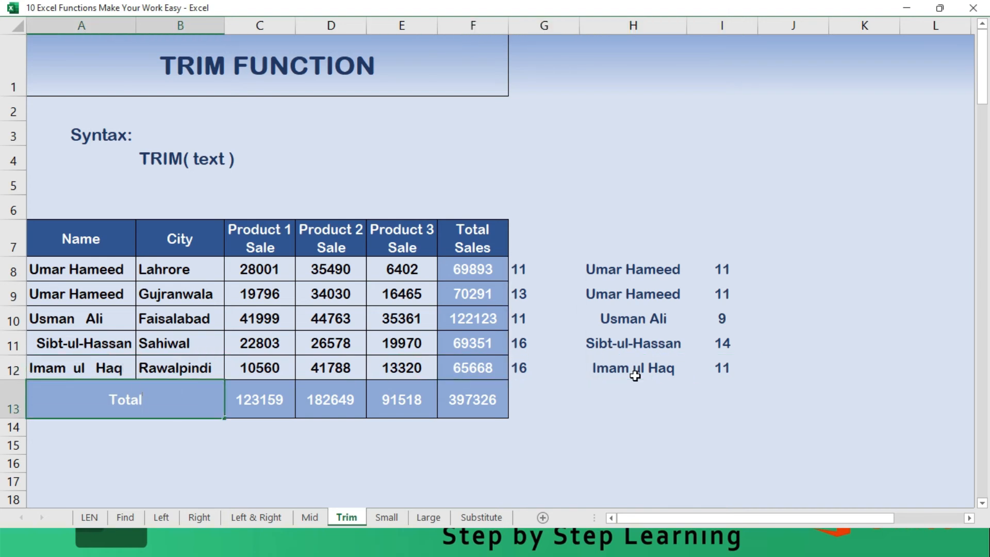
- Insert one leading space before the name in A12
key("Up")
key("BackSpace")
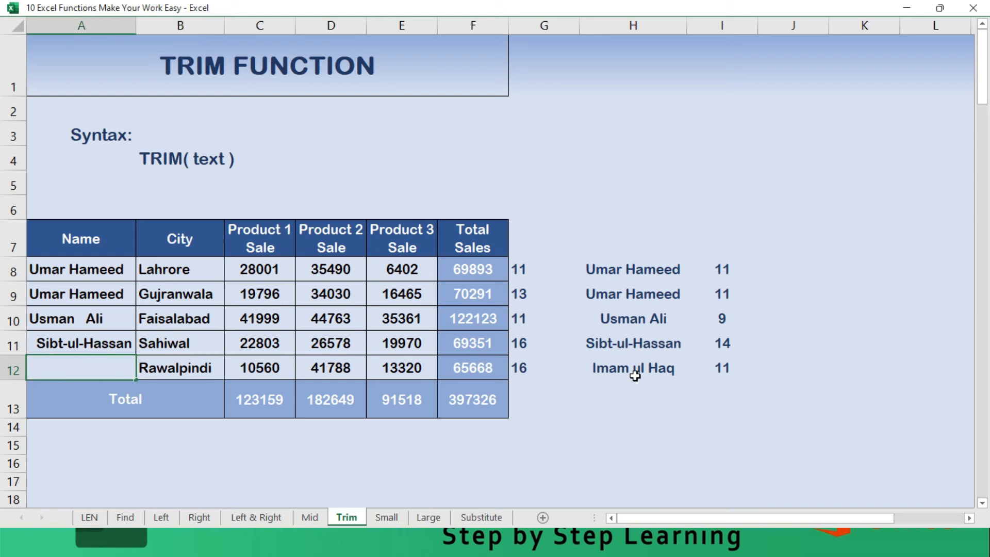
type("Imam  ul   Haq")
key("Home")
key("Return")
key("Up")
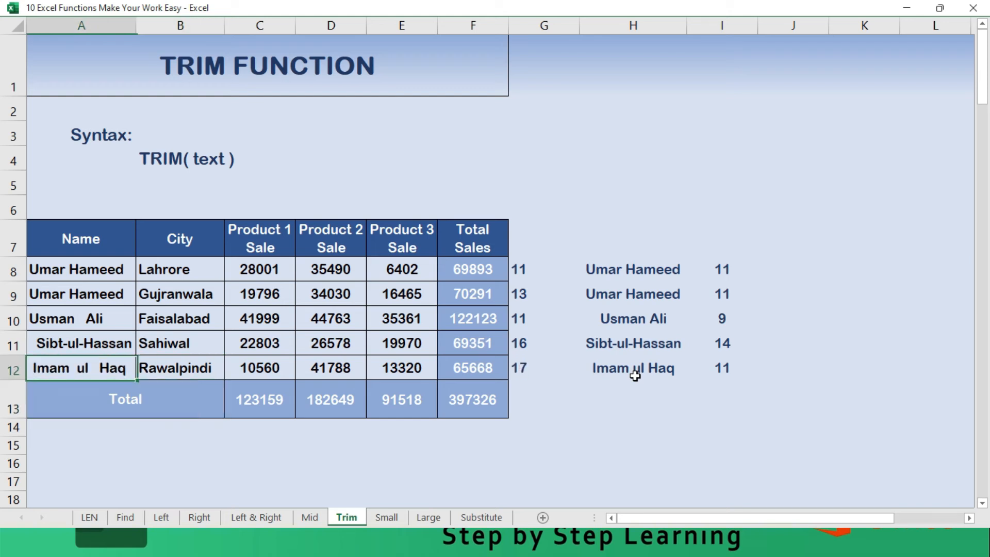
- Replace both hyphens in the name in A11 with spaces
key("Up")
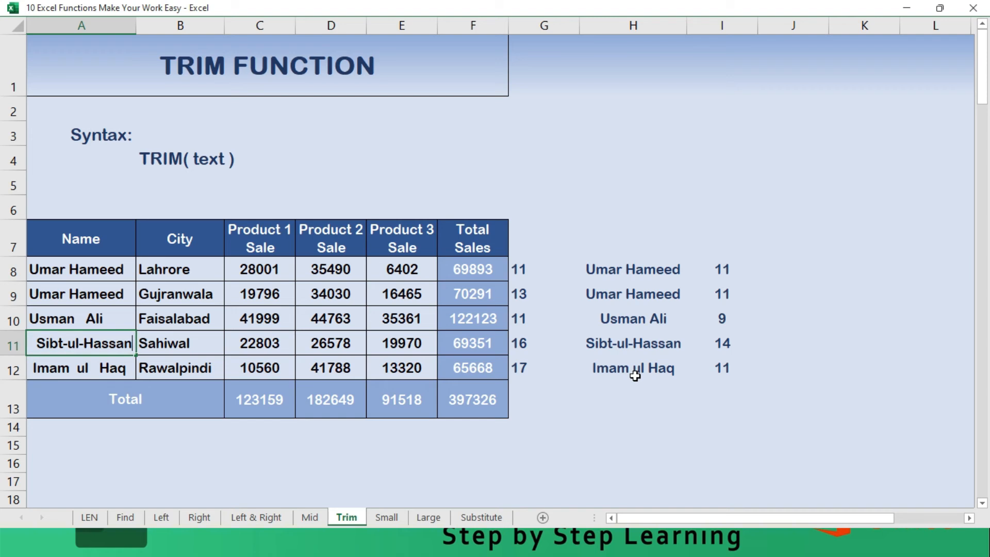
key("Left")
key("Left")
key("Left")
key("Left")
key("Left")
key("Left")
key("Delete")
key("Left")
key("Left")
key("Left")
key("Left")
key("Delete")
key("Return")
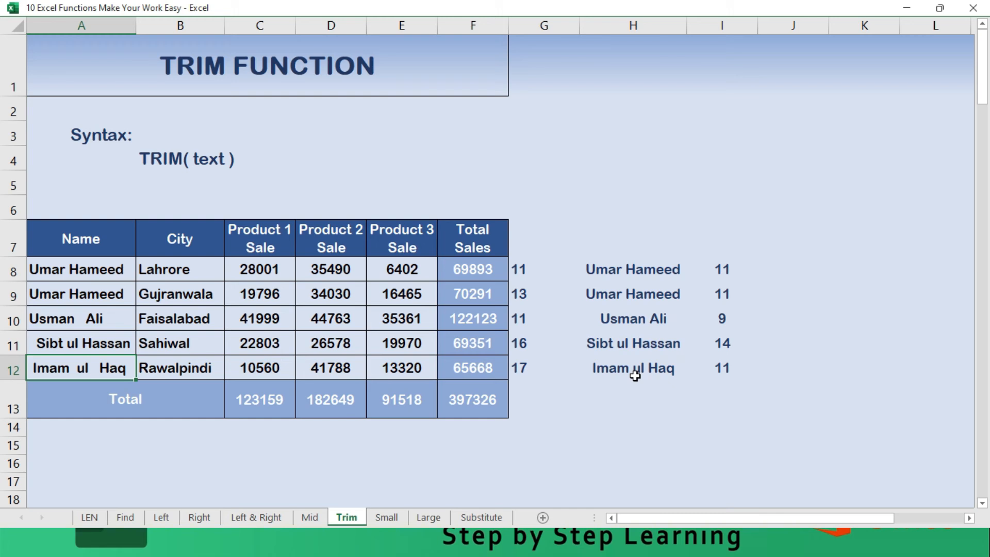
- Switch to the Small sheet and select the Product 3 sales in E8:E12
key("ctrl+Page_Down")
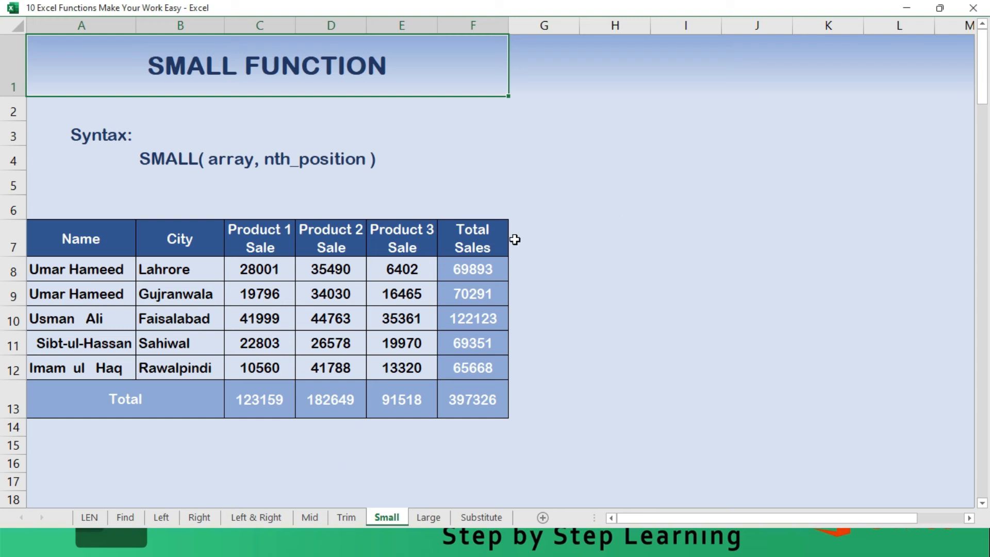
left_click_drag(388, 267, 378, 369)
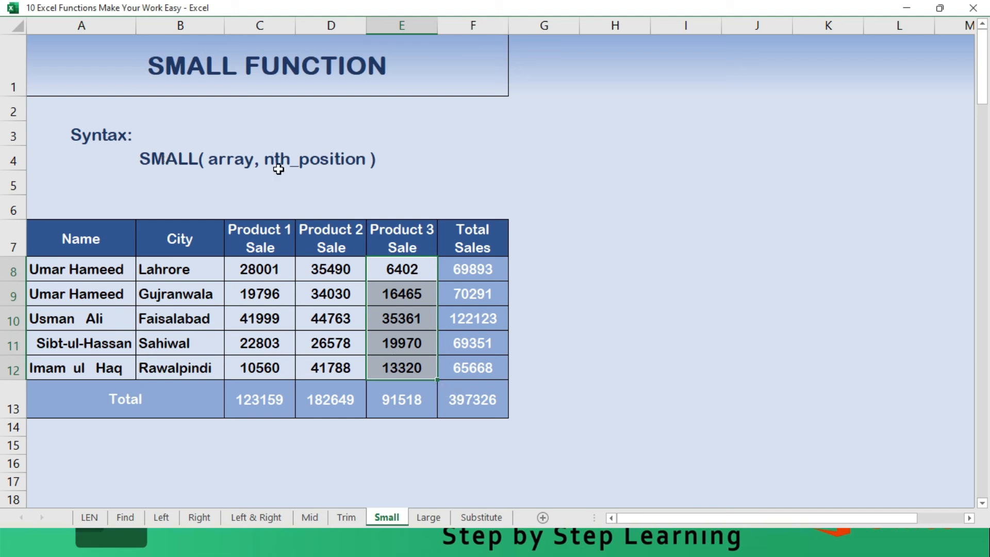
- Enter the formula =SMALL(E8:E12,1) in G8 to find the smallest Product 3 sale
left_click(550, 268)
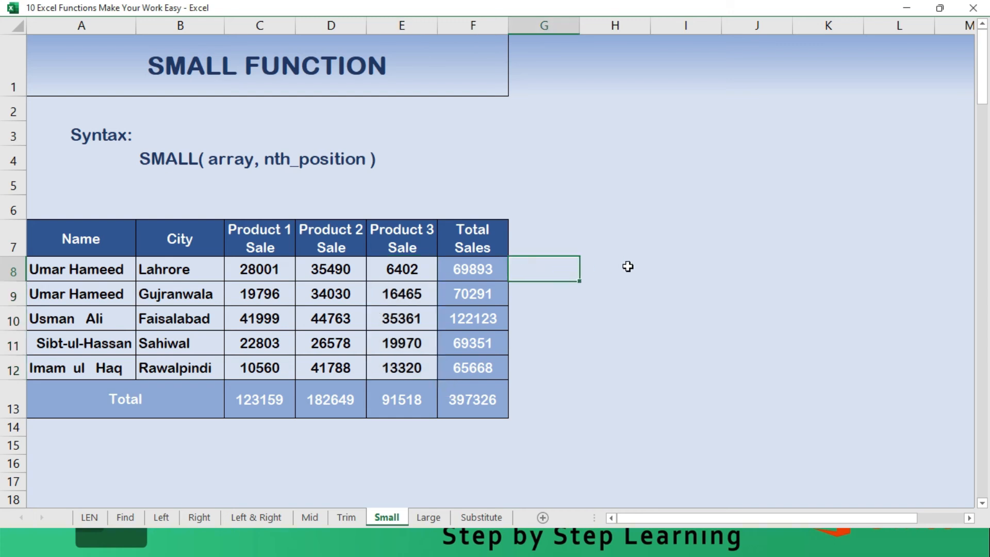
type("=sm")
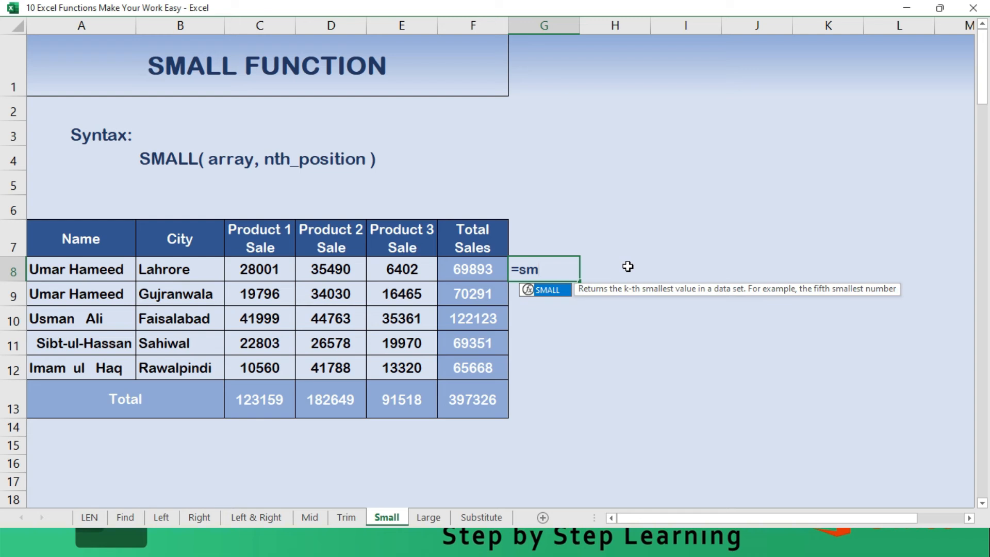
type("all(")
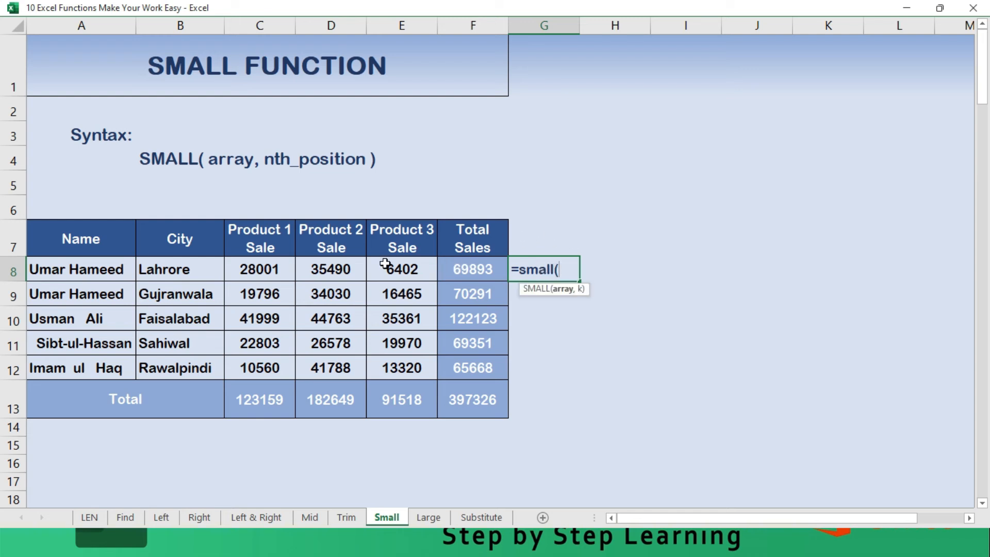
left_click_drag(385, 265, 396, 361)
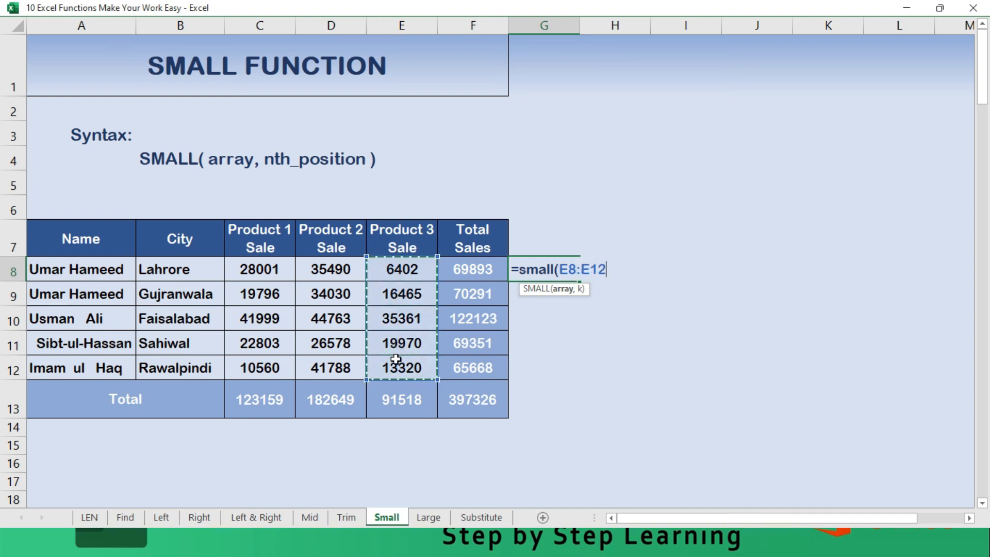
type(",")
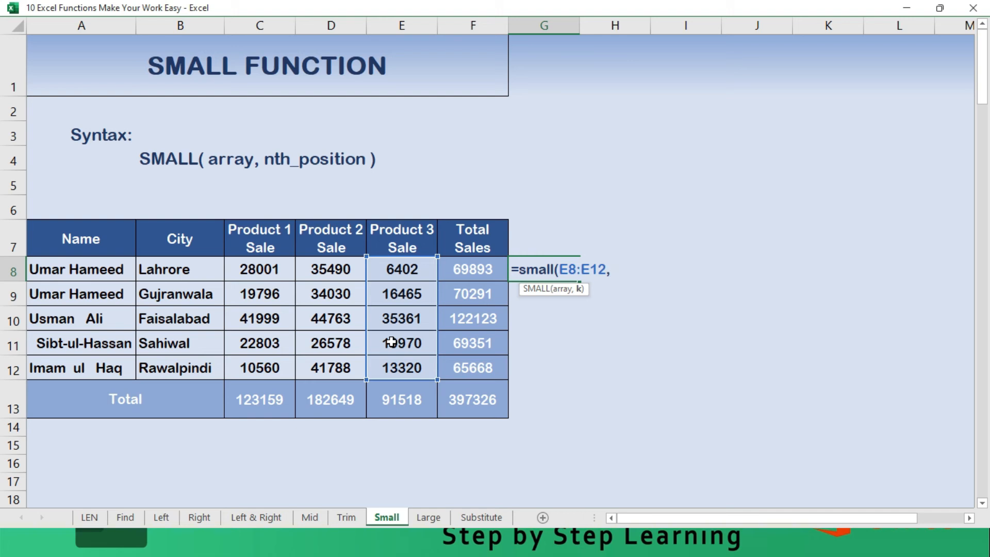
type("1)")
key("Return")
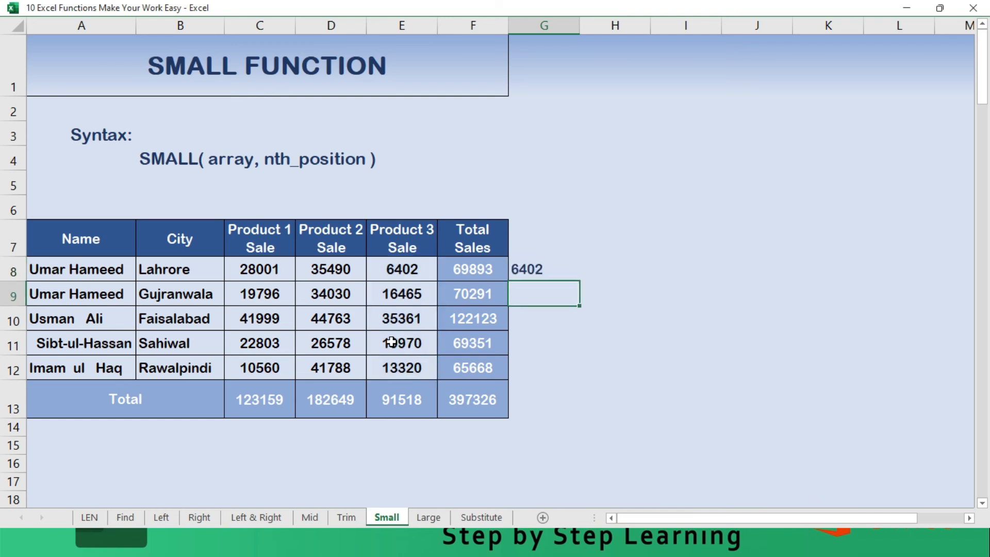
- List the position numbers 1 to 5 in H8:H12 beside the table
key("Up")
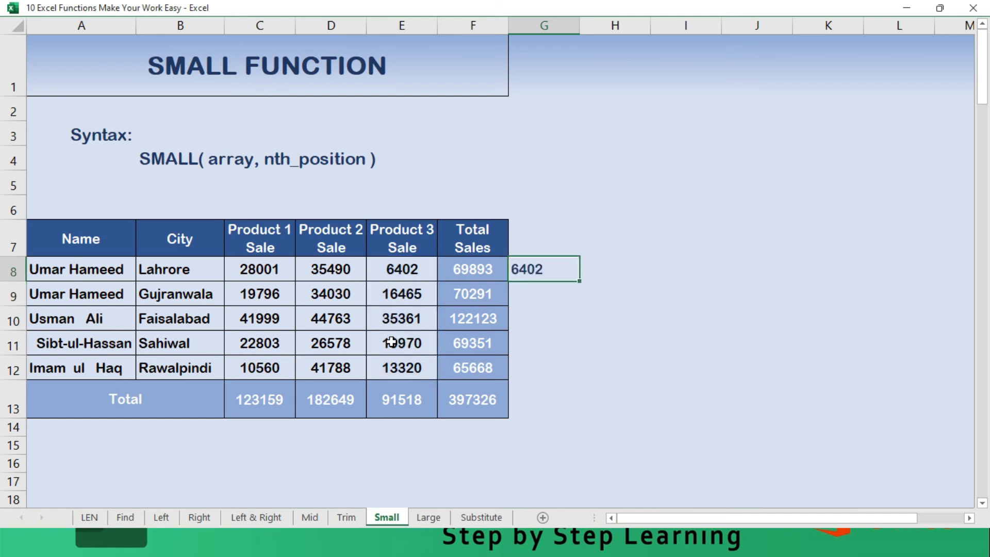
key("Right")
key("shift+Down")
key("shift+Down")
key("shift+Down")
key("shift+Down")
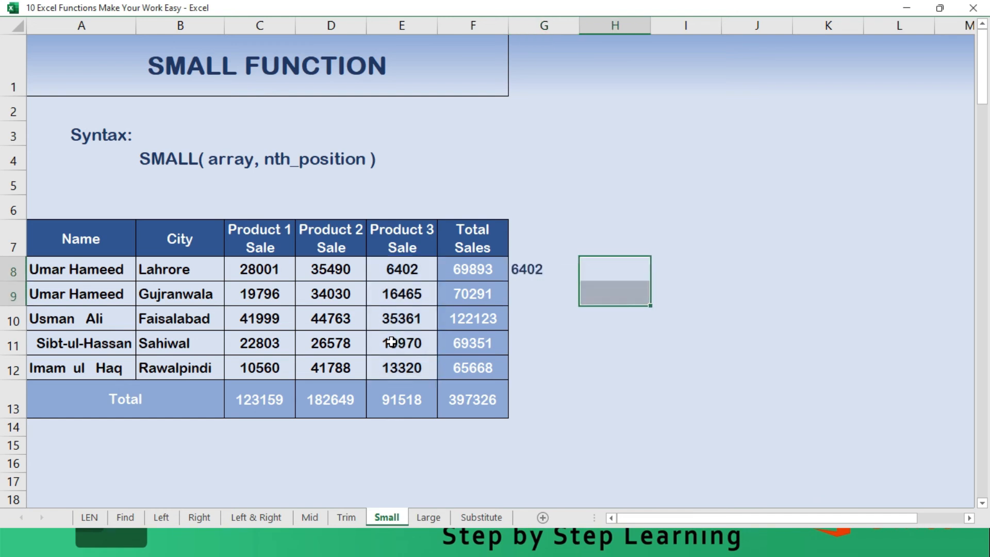
type("1")
key("Return")
type("2")
key("Return")
type("3")
key("Return")
type("4")
key("Return")
type("5")
key("Return")
key("Return")
key("Return")
key("Return")
key("Return")
- Delete the SMALL formula from G8
key("Up")
key("Left")
key("Up")
key("Up")
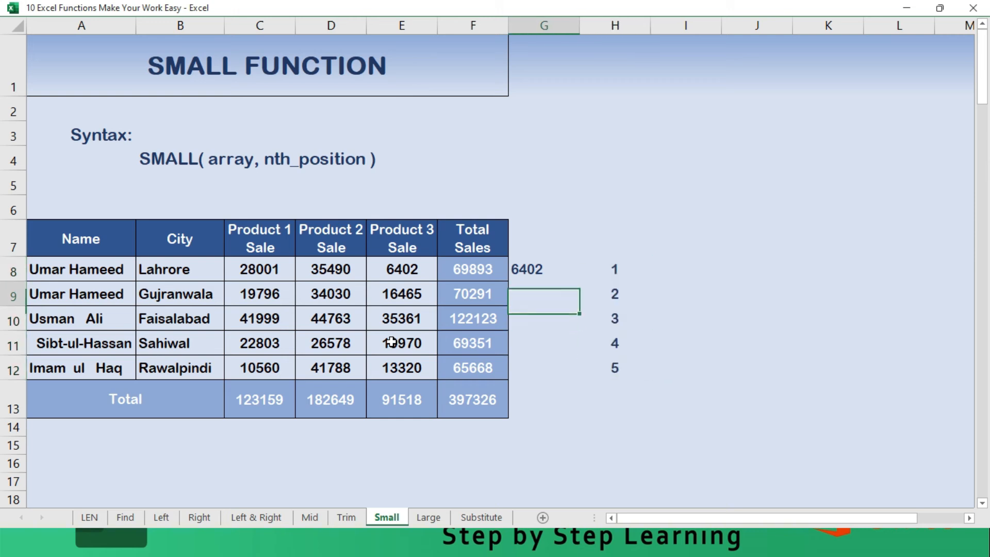
key("Up")
key("Delete")
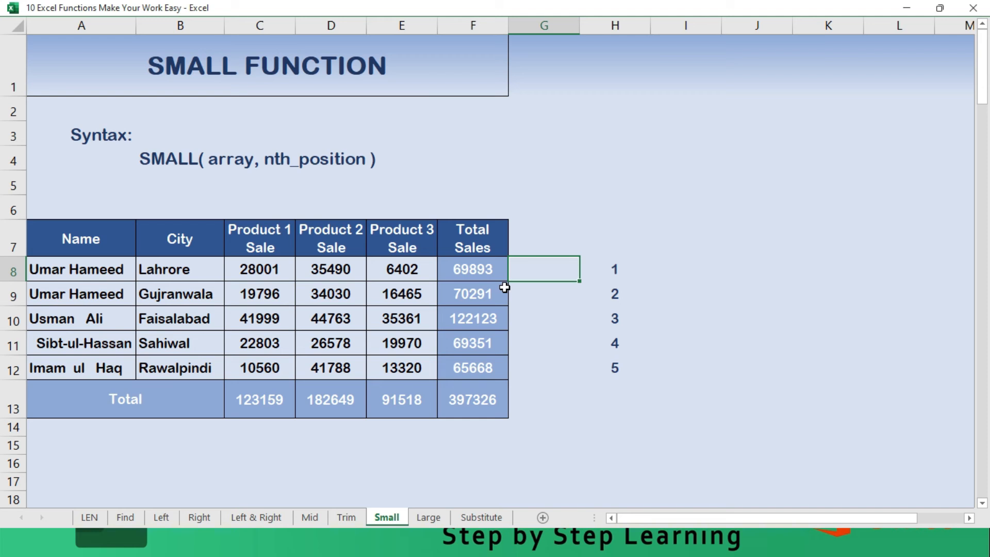
- Enter a SMALL formula in G8 using the total sales F8:F12 as the array and a position reference from column H
type("=Small")
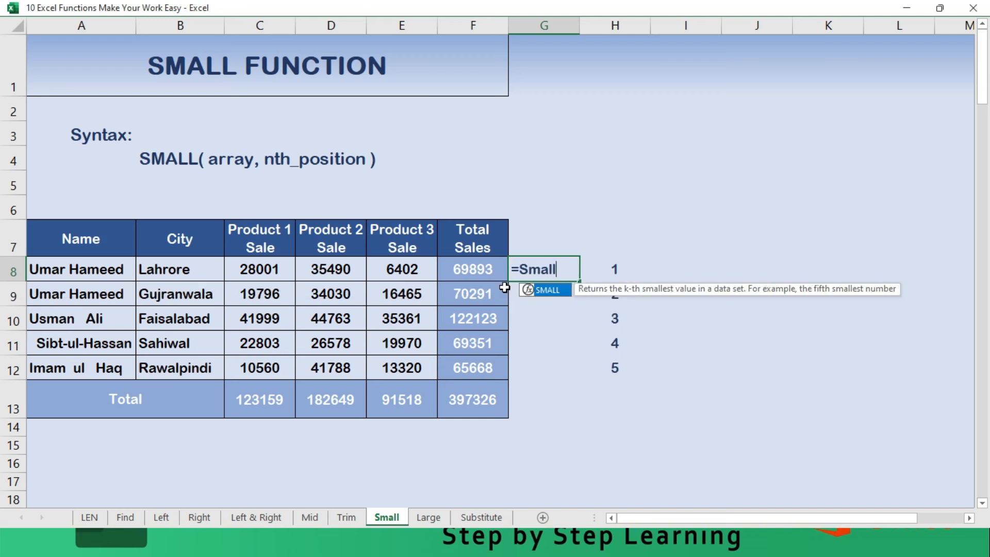
type("(")
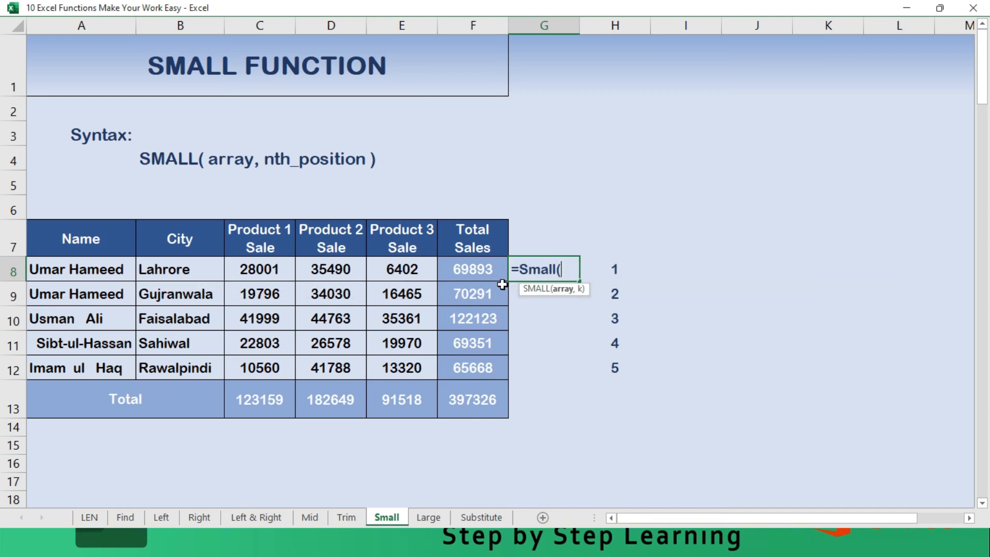
left_click(475, 264)
left_click_drag(475, 264, 480, 362)
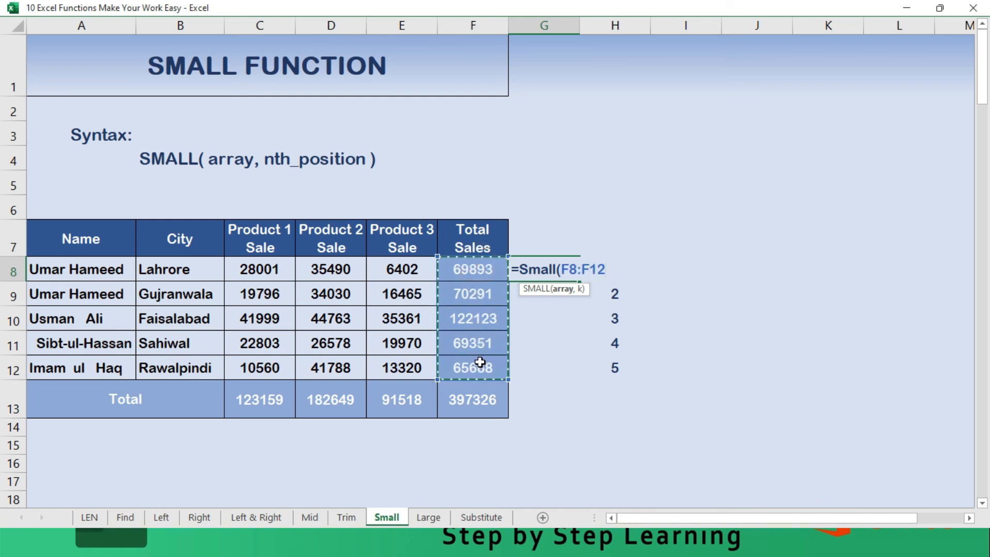
type(",")
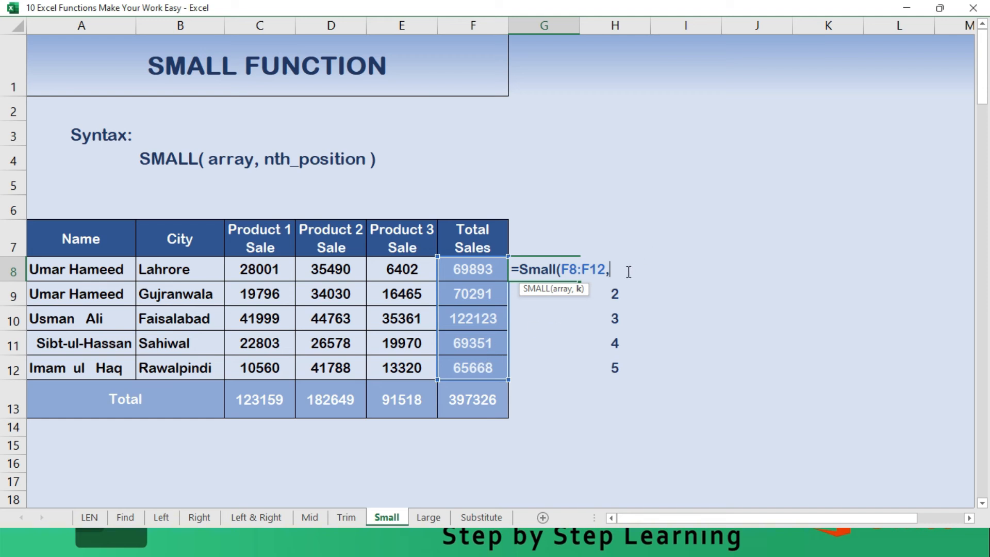
left_click(617, 288)
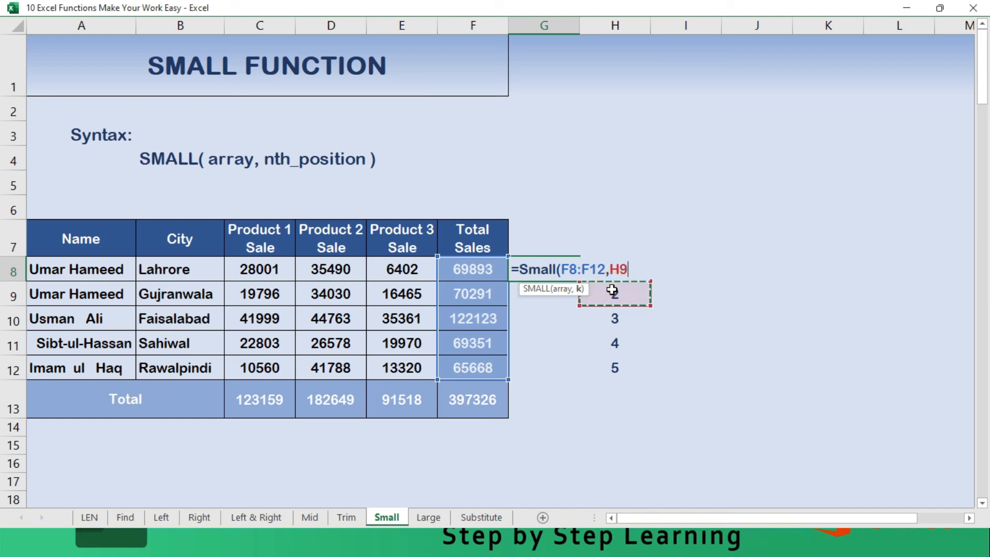
key("Up")
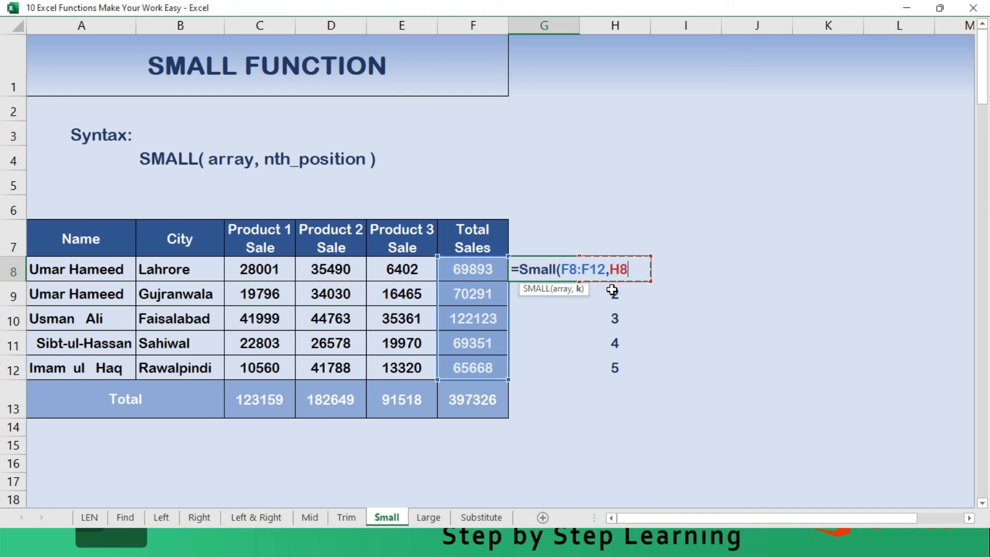
type(")")
key("Return")
- Correct the position reference in the G8 SMALL formula to H8
key("Up")
key("F2")
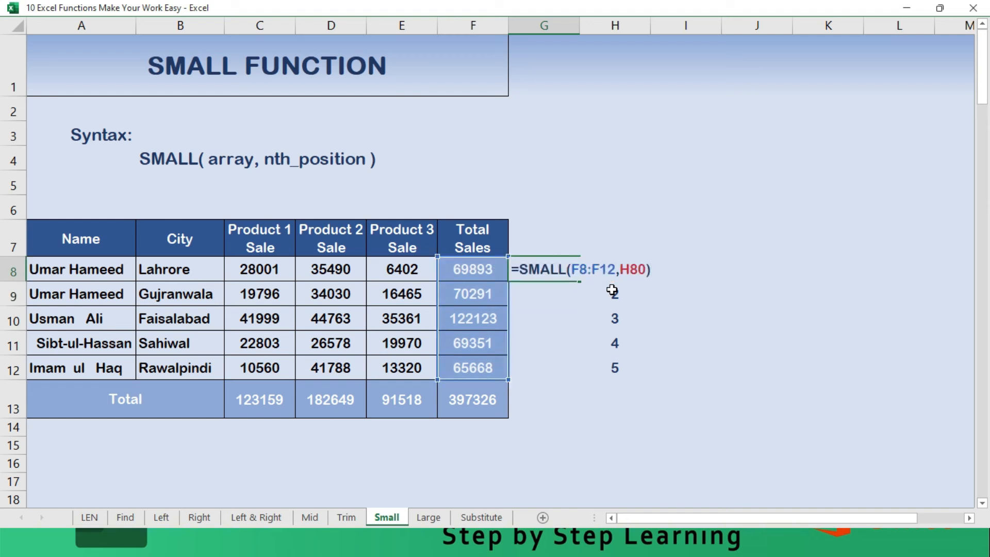
key("Escape")
key("F2")
key("Escape")
key("F2")
key("Return")
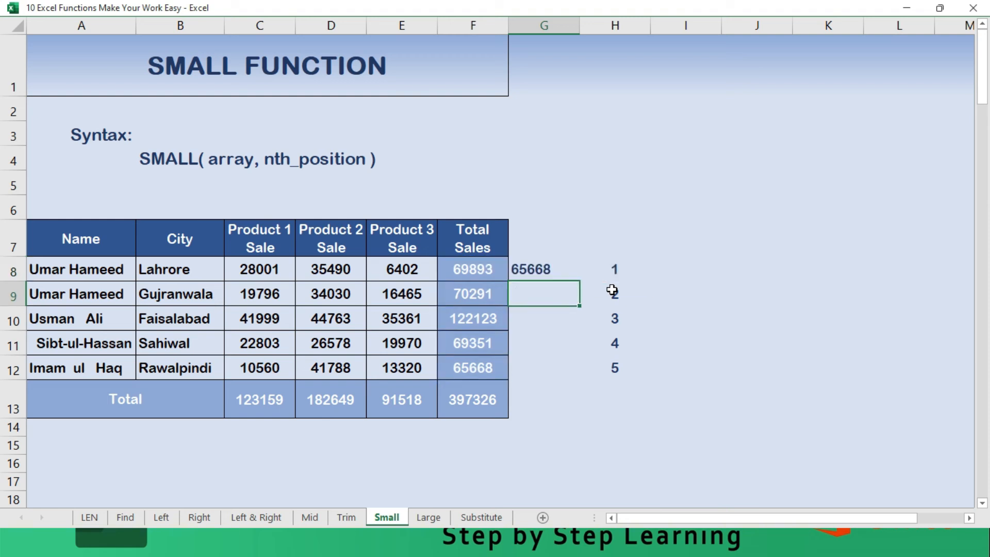
- Copy the SMALL formula from G8 down through G12 with its relative array reference
key("Up")
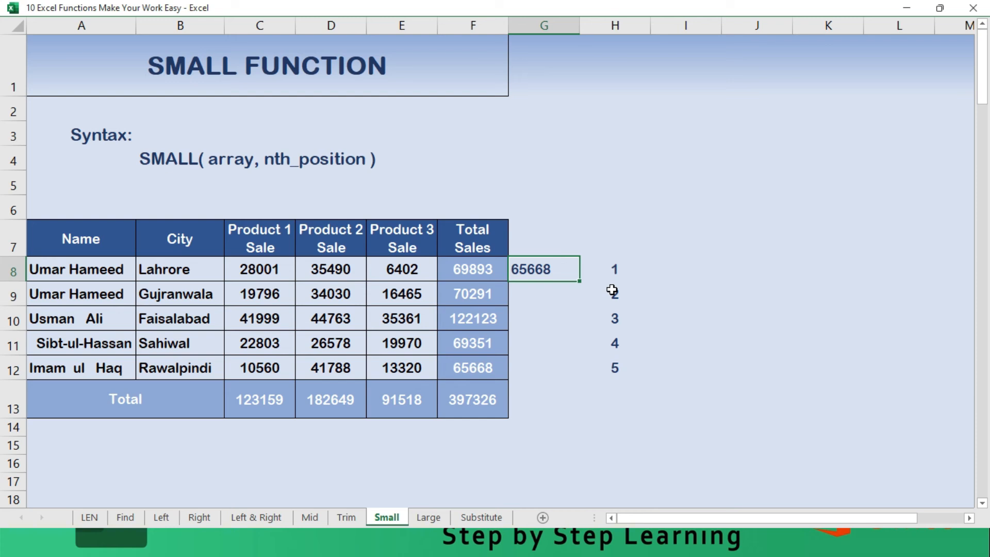
key("shift+Down")
key("shift+Down")
key("shift+Down")
key("shift+Down")
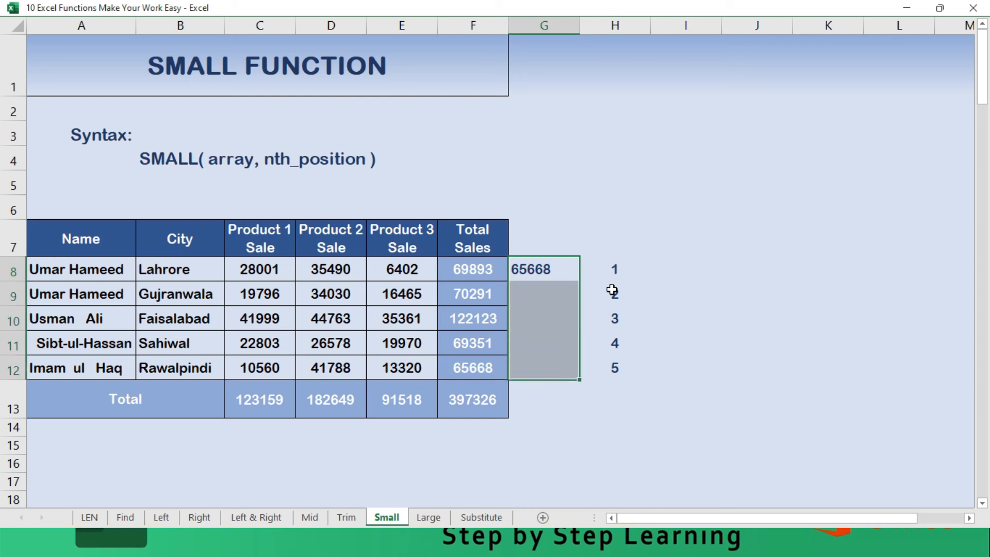
key("F2")
key("ctrl+Return")
- Examine the SMALL results in G8:G12 against the position numbers beside them
key("Down")
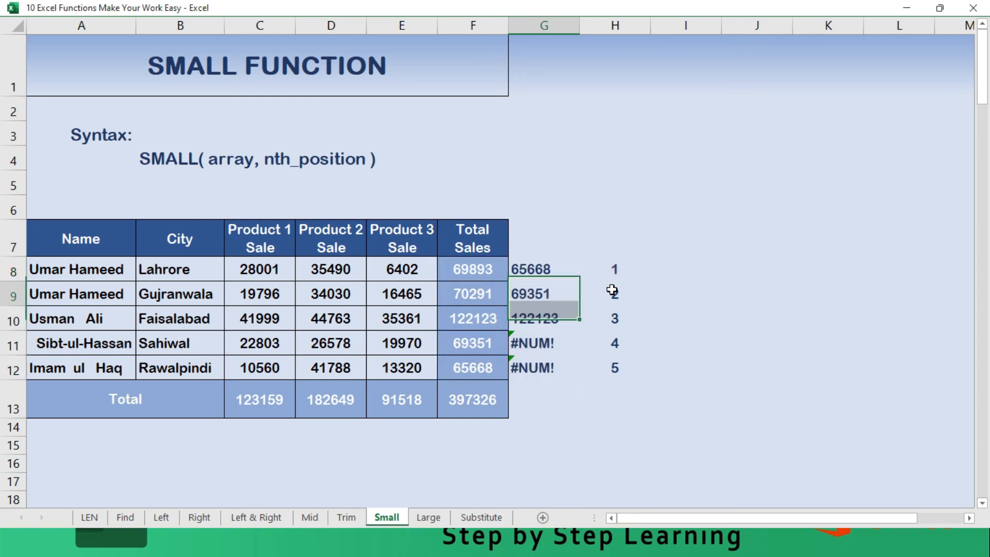
key("Down")
key("Up")
key("Up")
key("Down")
key("Down")
key("Down")
key("Down")
key("Up")
key("Up")
key("Up")
key("Up")
key("F2")
key("Left")
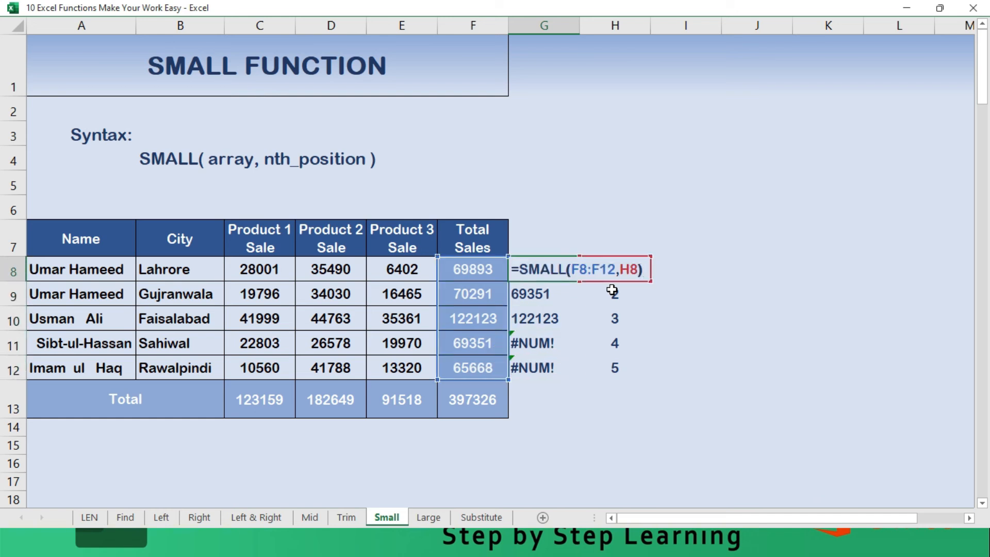
key("Left")
key("Left")
key("Left")
key("shift+Left")
key("shift+Left")
key("shift+Left")
key("shift+Left")
key("shift+Left")
key("shift+Left")
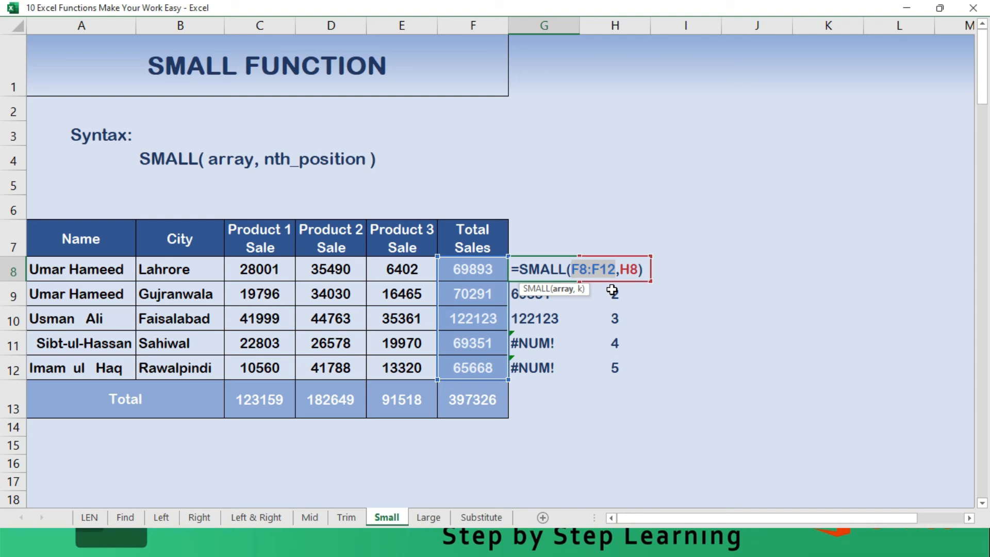
key("F4")
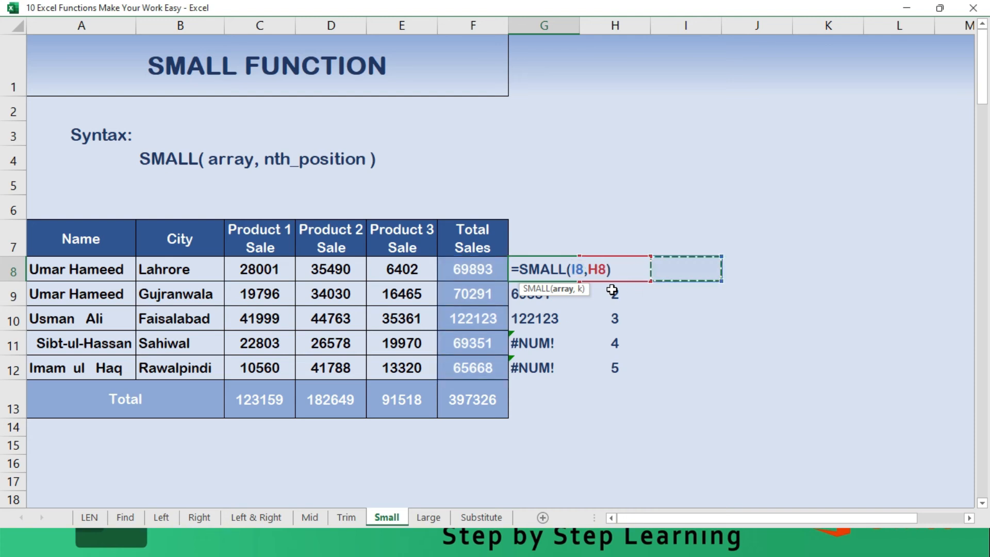
key("Return")
key("F2")
key("Left")
key("Left")
key("Left")
key("Left")
key("shift+Left")
key("shift+Left")
key("shift+Left")
key("shift+Left")
key("shift+Left")
key("shift+Left")
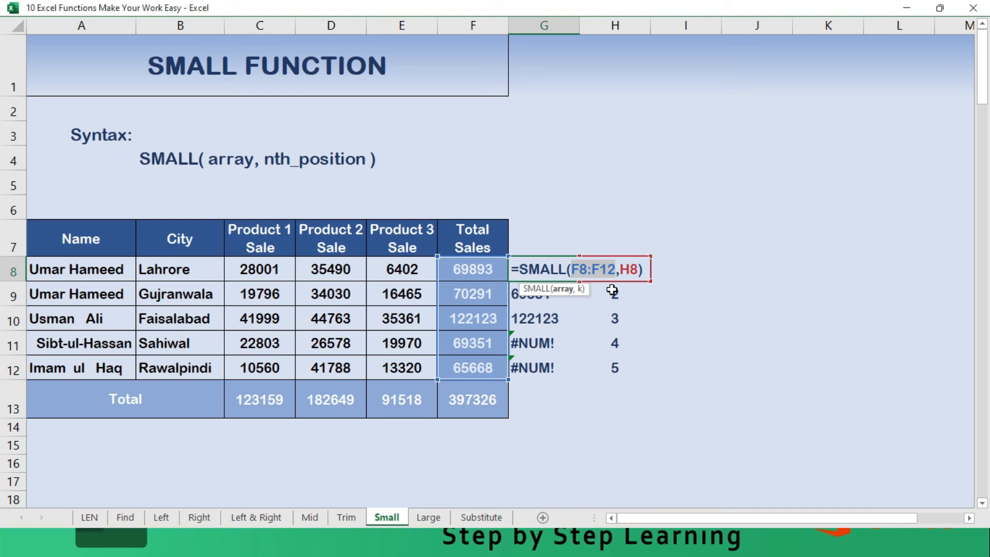
key("Escape")
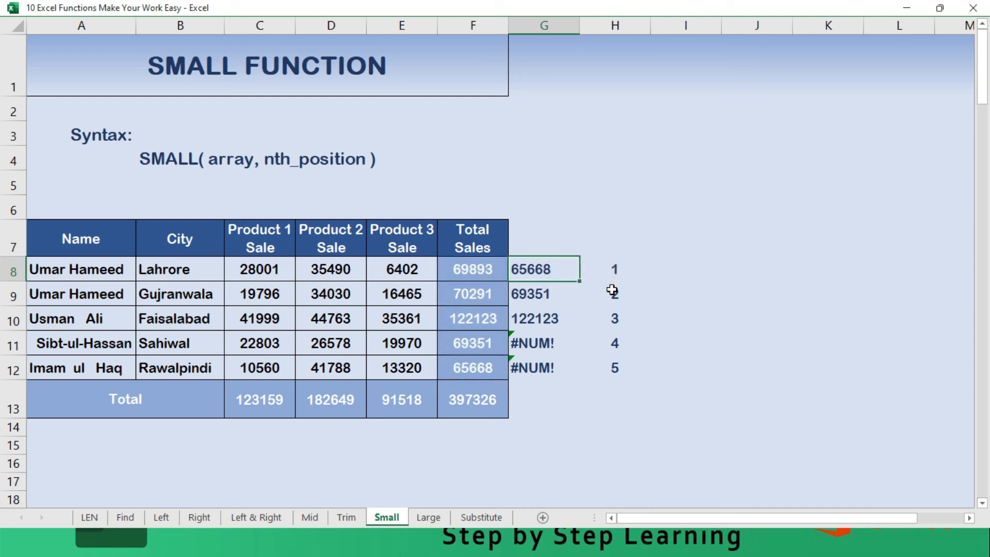
- Compare the array references in the SMALL formulas of G8 and G9
key("F2")
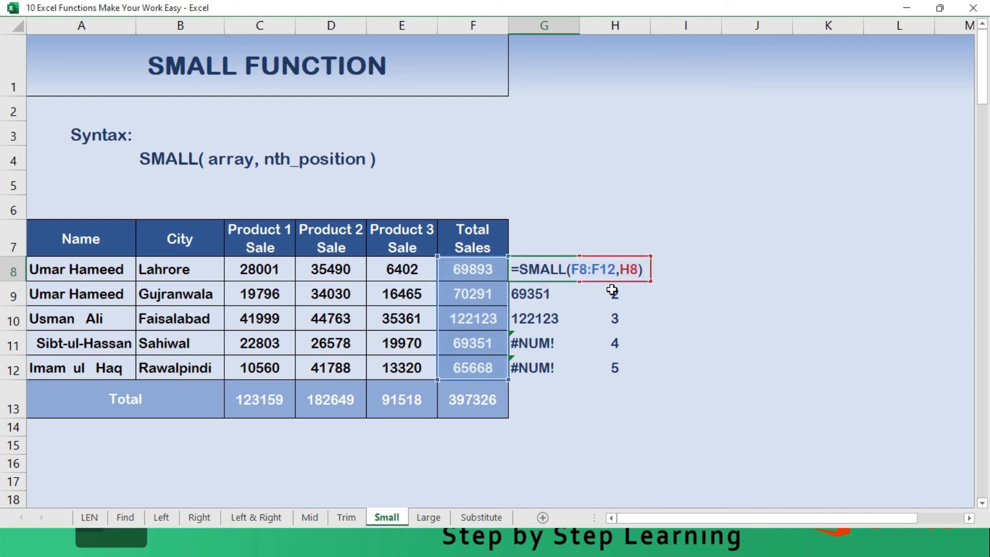
key("Escape")
key("Down")
key("F2")
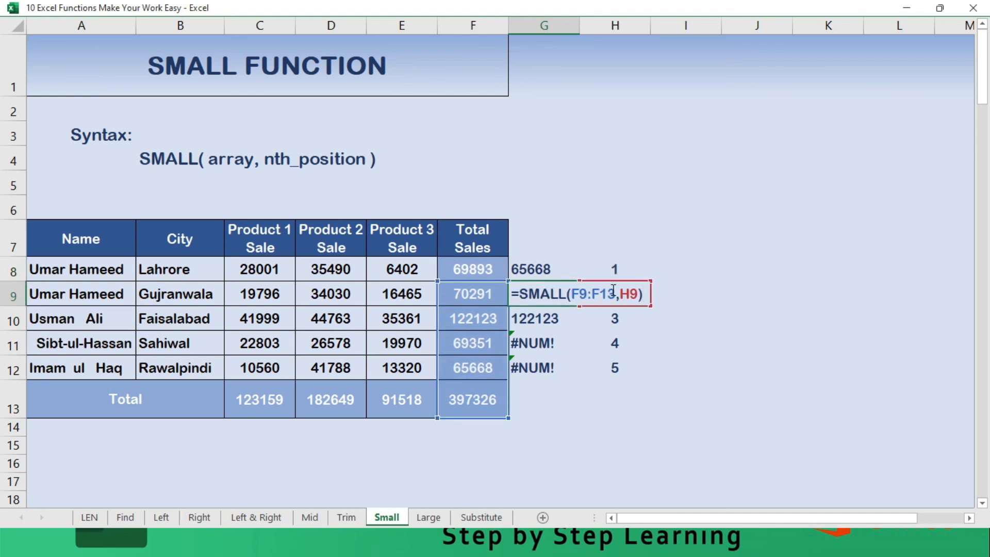
key("Escape")
key("Up")
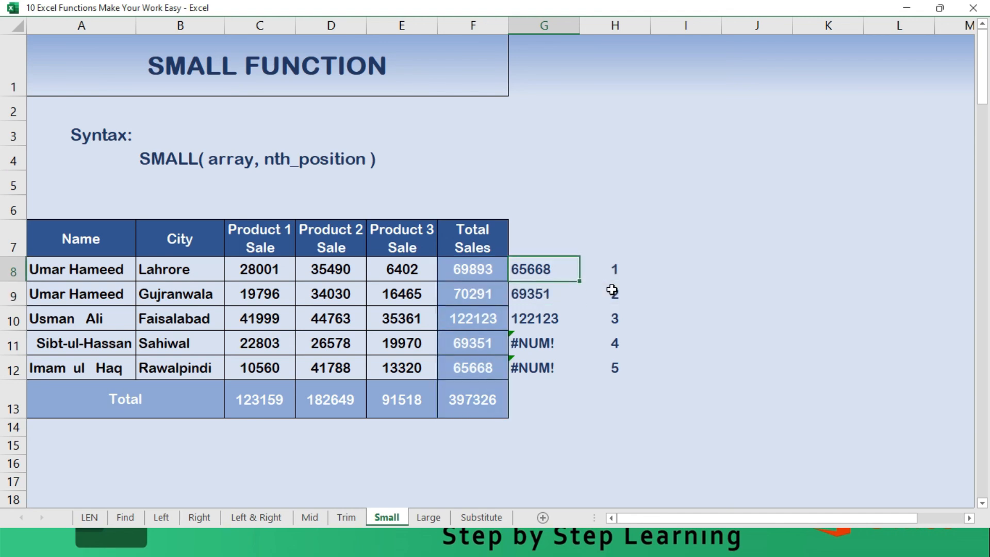
- Make the array in the G8 SMALL formula absolute as $F$8:$F$12, leaving the position reference H8 relative
key("F2")
key("Left")
key("Left")
key("Left")
key("Left")
key("shift+Left")
key("shift+Left")
key("shift+Left")
key("shift+Left")
key("shift+Left")
key("shift+Left")
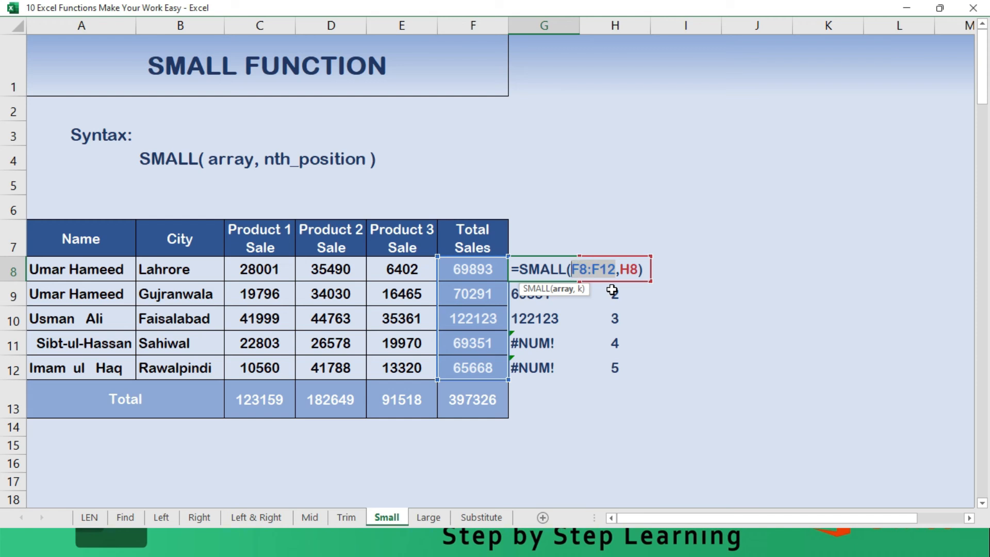
key("F4")
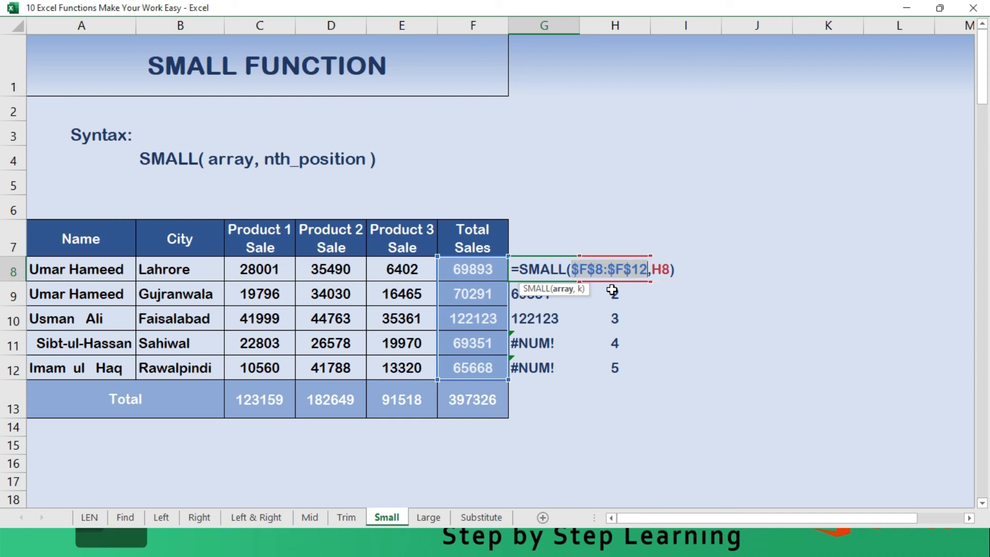
key("Return")
- Fill the SMALL formula with the locked array from G8 down to G12
key("Up")
key("shift+Down")
key("shift+Down")
key("shift+Down")
key("shift+Down")
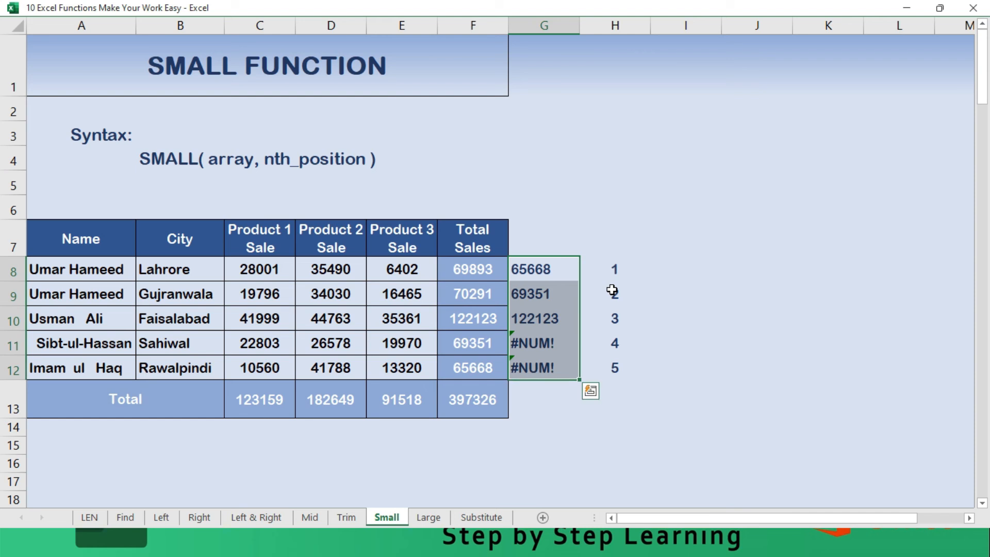
key("ctrl+d")
- Inspect the filled SMALL formulas and ranked totals in G8:G12
key("Down")
key("F2")
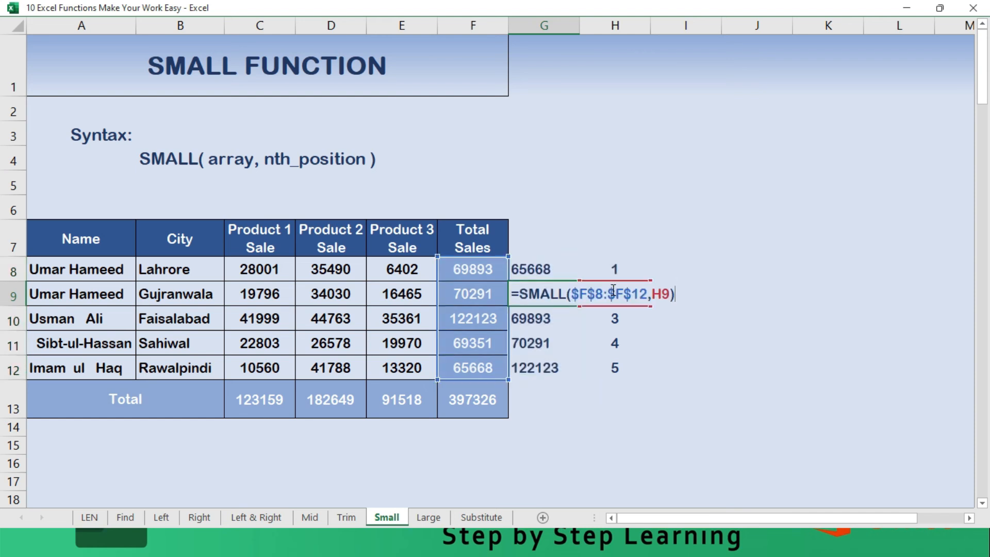
key("Escape")
key("Down")
key("F2")
key("Escape")
key("Up")
key("Up")
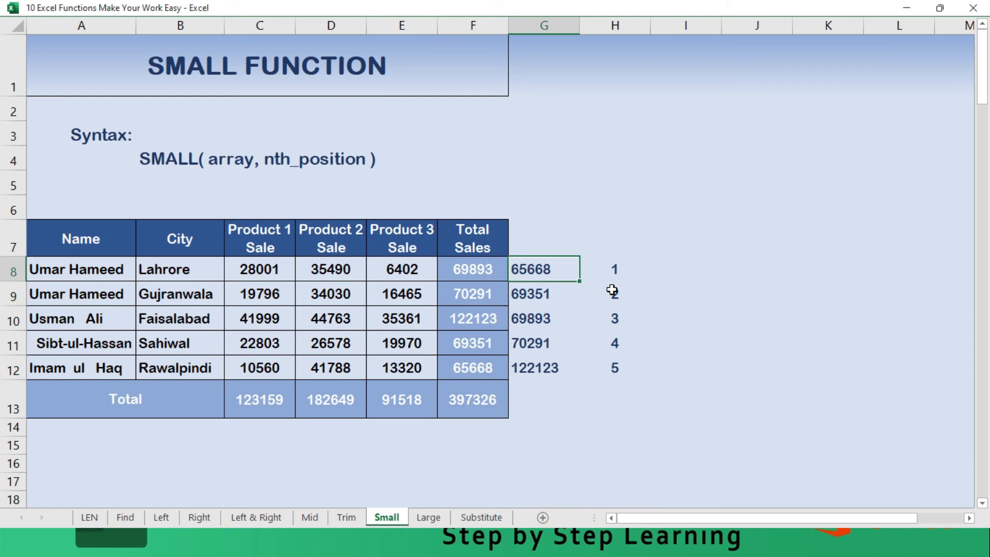
key("Down")
key("Down")
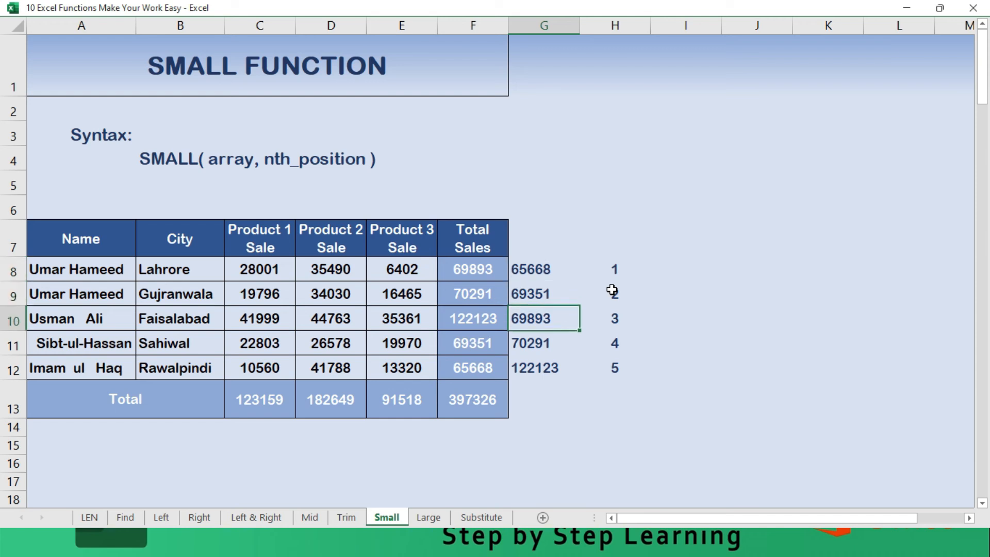
key("Down")
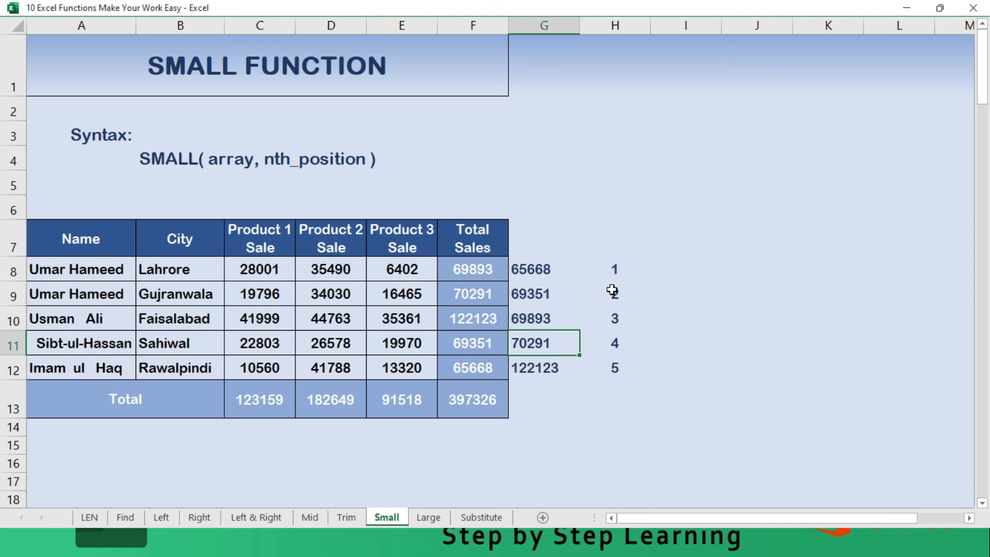
key("Down")
key("F2")
key("Escape")
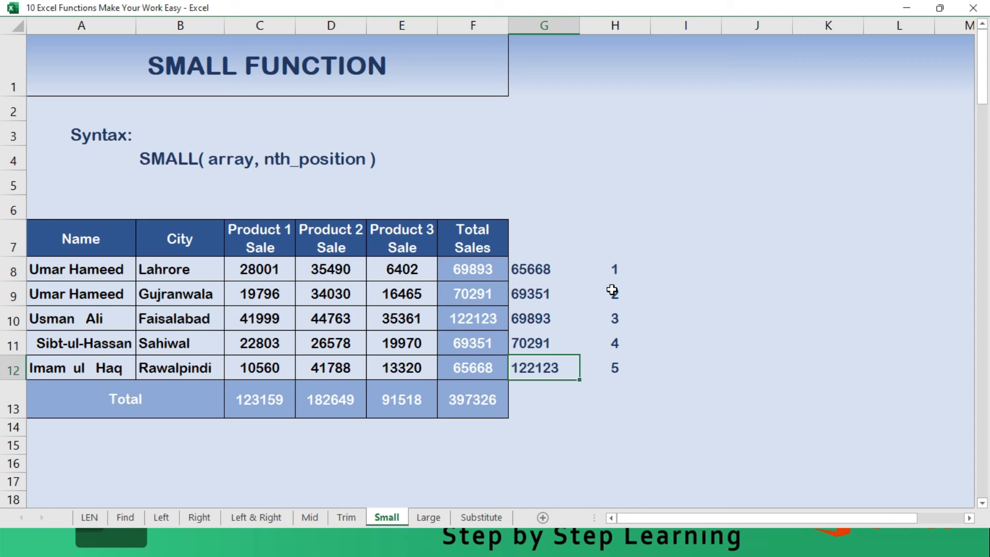
- Review the ranked totals in column G alongside the position numbers in H8:H12
key("Up")
key("Up")
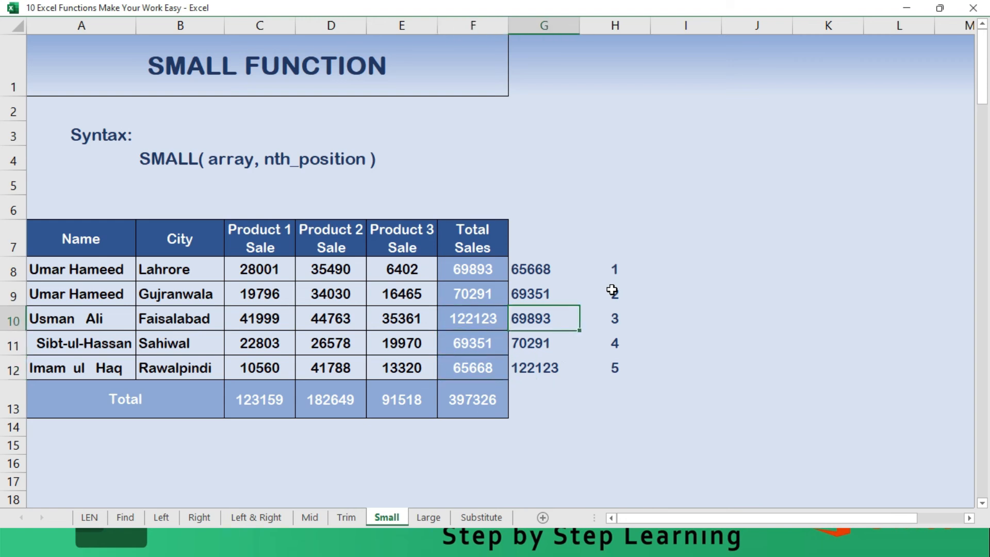
key("Down")
key("Down")
key("Up")
key("Up")
key("Up")
key("Up")
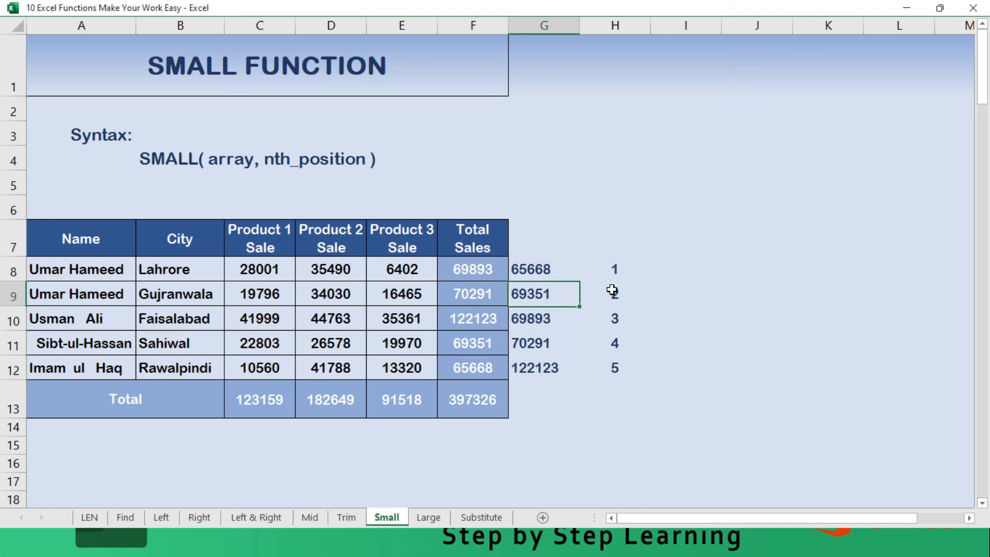
key("Right")
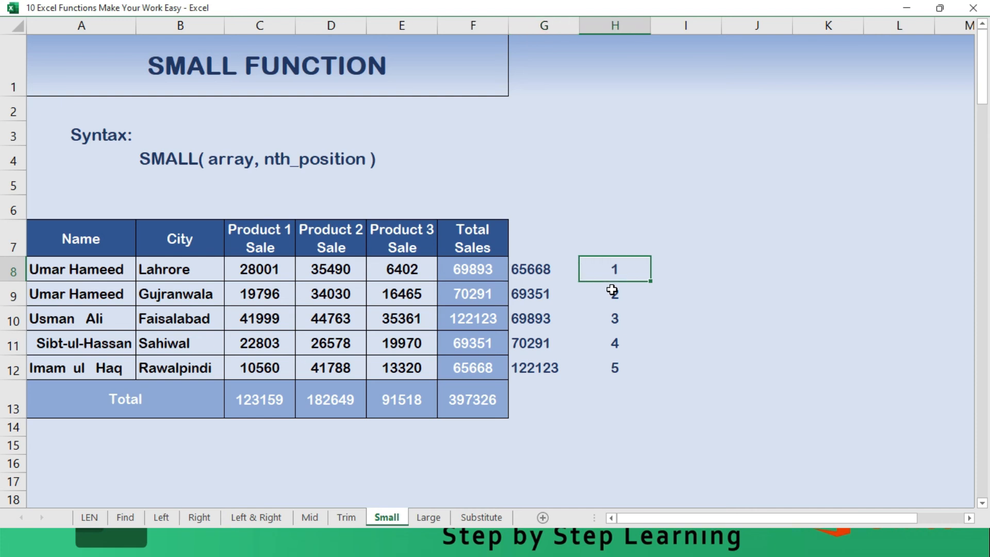
key("shift+Down")
key("shift+Down")
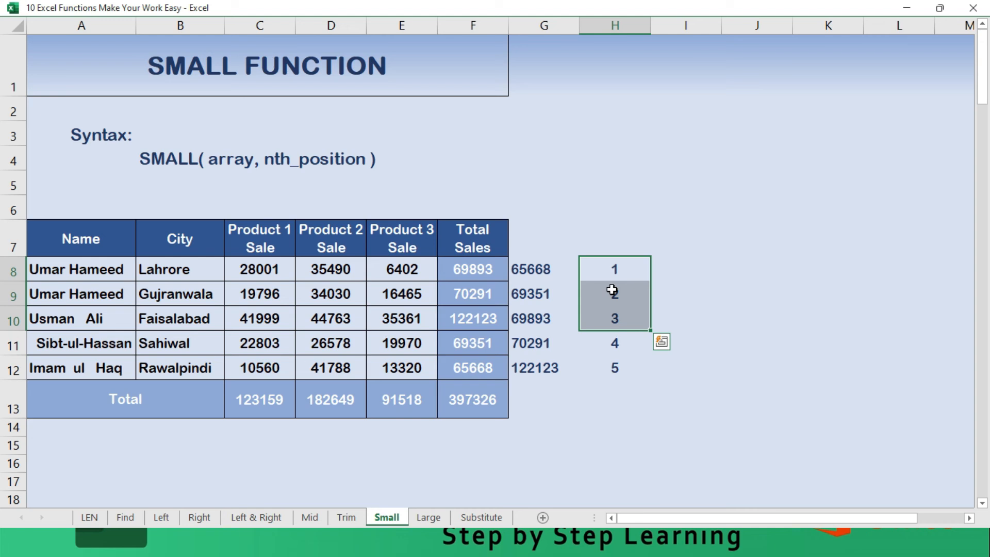
key("Up")
key("Down")
key("Down")
left_click(612, 290)
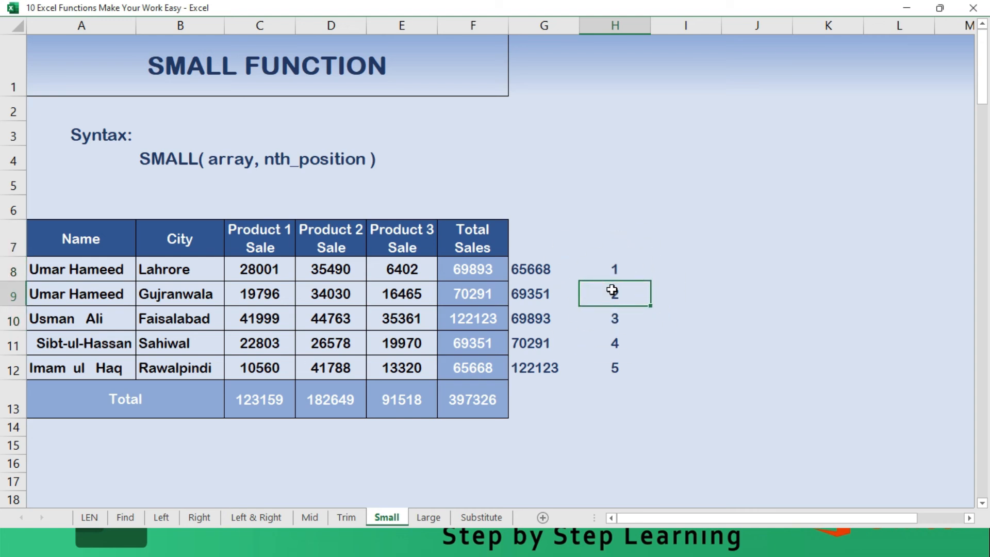
- Go to the Large sheet and select cell G8 beside the first Total Sales value
key("ctrl+Page_Down")
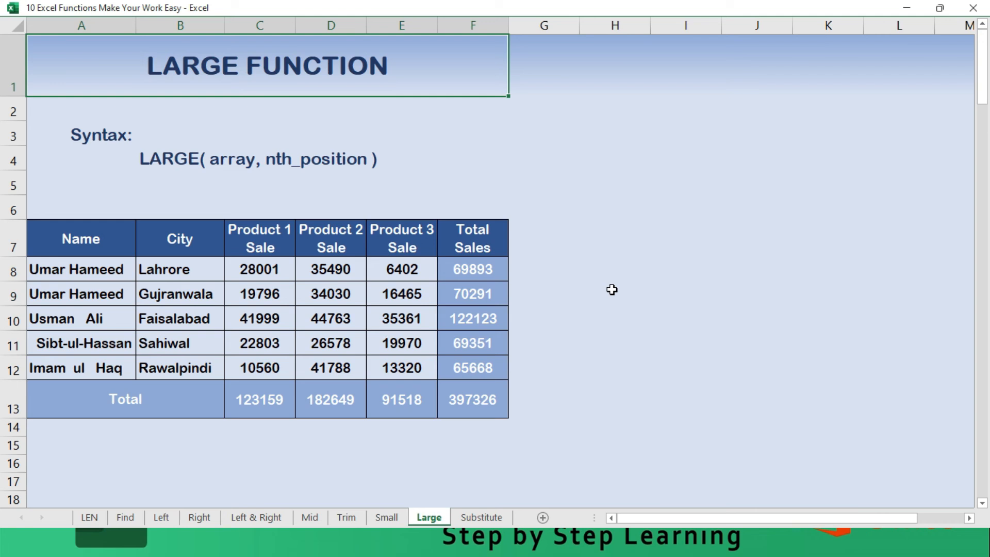
key("Right")
key("Down")
key("Down")
key("Down")
key("Down")
key("Down")
key("Down")
key("Down")
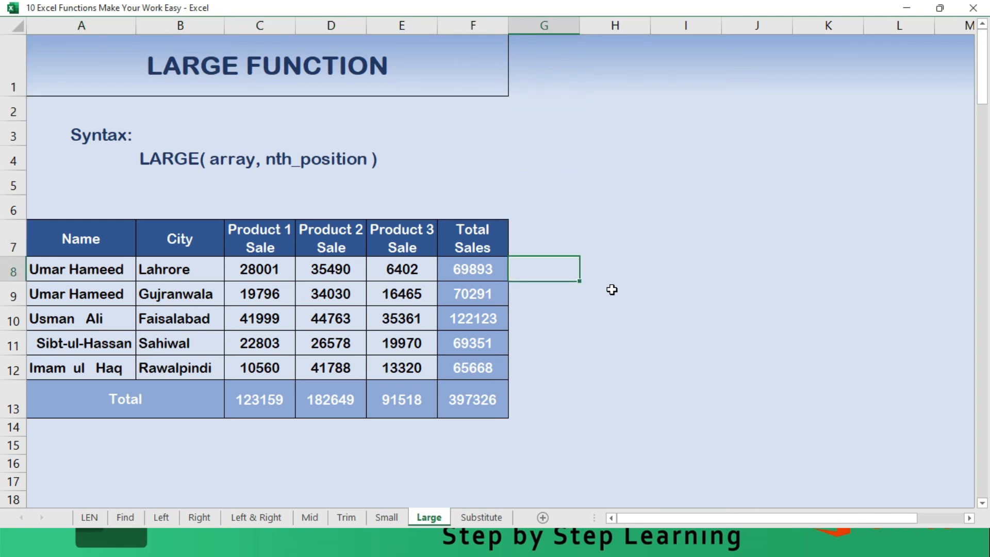
type("=Larg")
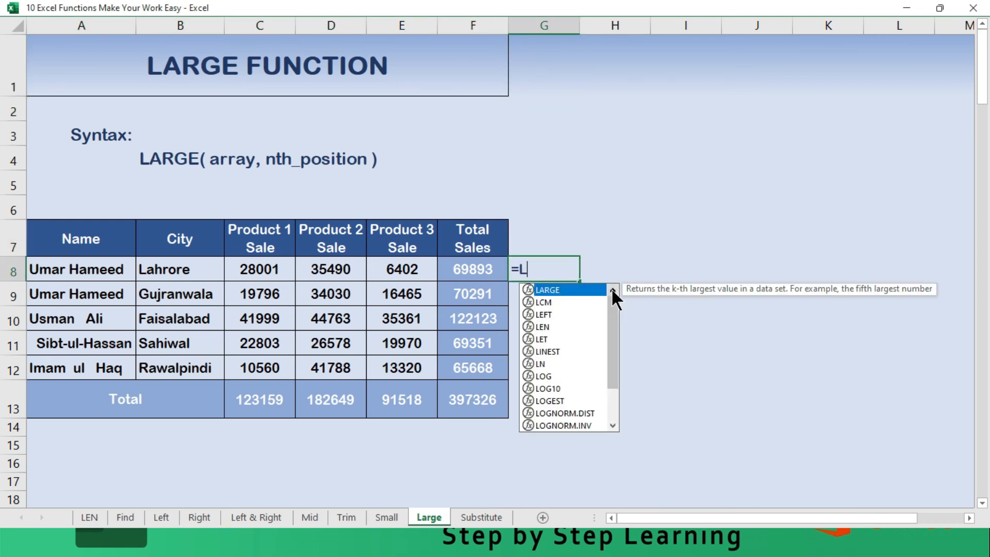
key("Escape")
key("Escape")
- Enter the position numbers 1, 2, 3, 4 and 5 in H8:H12
key("Right")
key("shift+Down")
key("shift+Down")
key("shift+Down")
key("shift+Down")
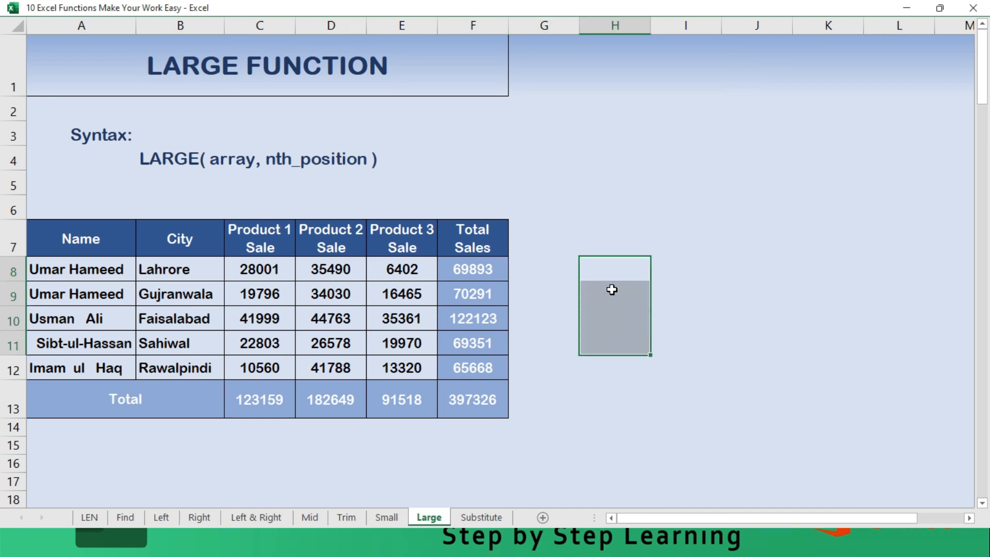
key("F2")
type("1")
key("Return")
type("2")
key("Return")
type("3")
key("Return")
type("4 5")
key("Return")
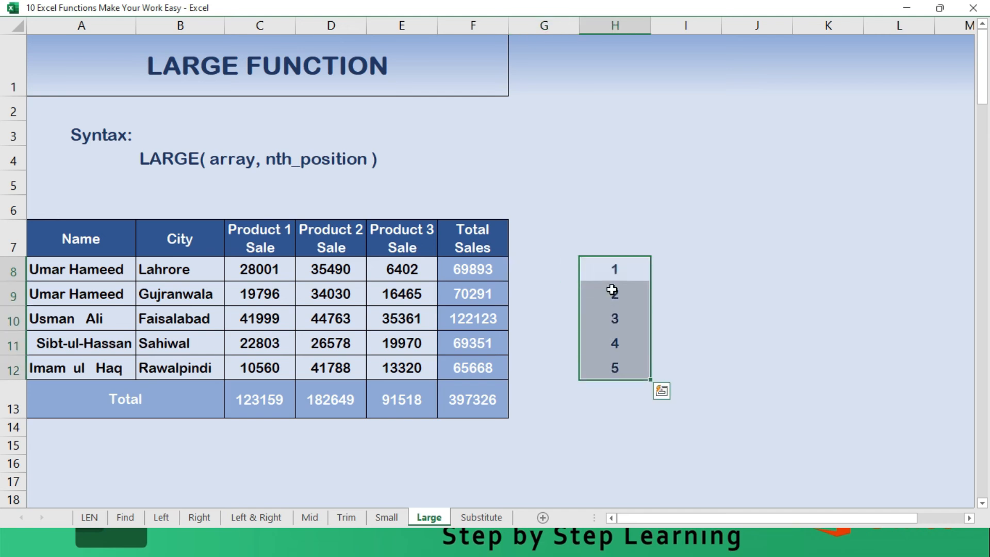
- Write a LARGE formula in G8 with F8:F12 as the array and H8 as the position
key("Up")
key("Left")
key("Down")
type("=Large")
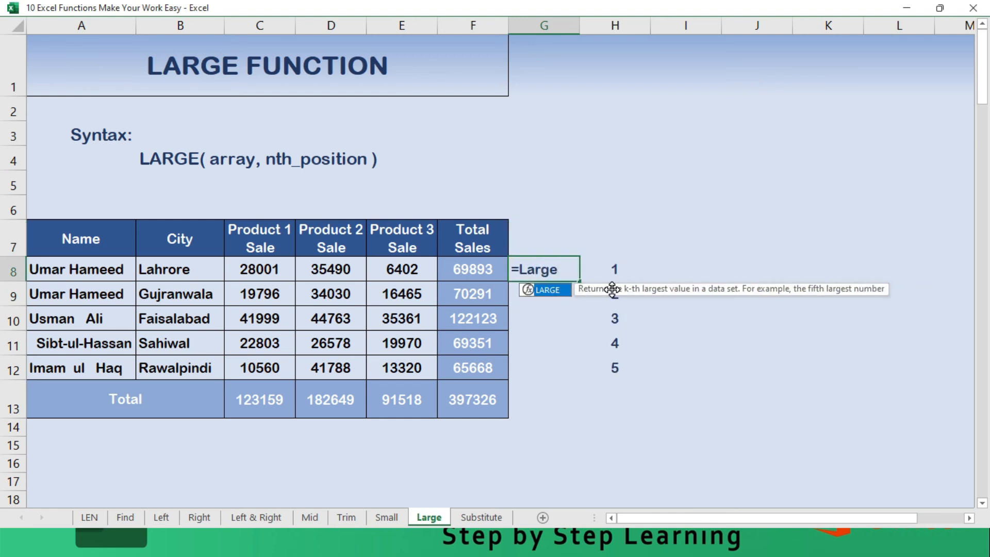
type("(")
key("Left")
key("shift+Down")
key("shift+Down")
key("shift+Down")
key("shift+Down")
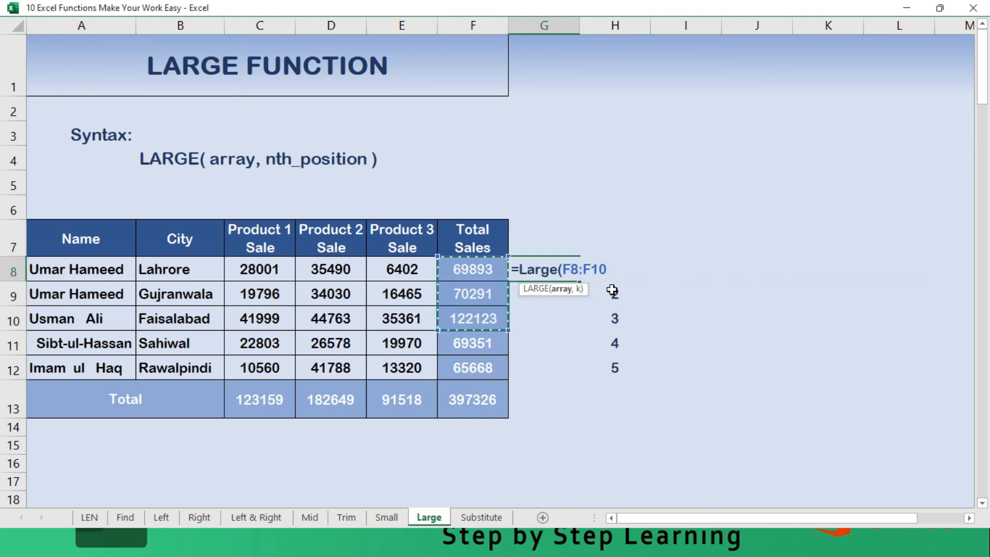
type(",")
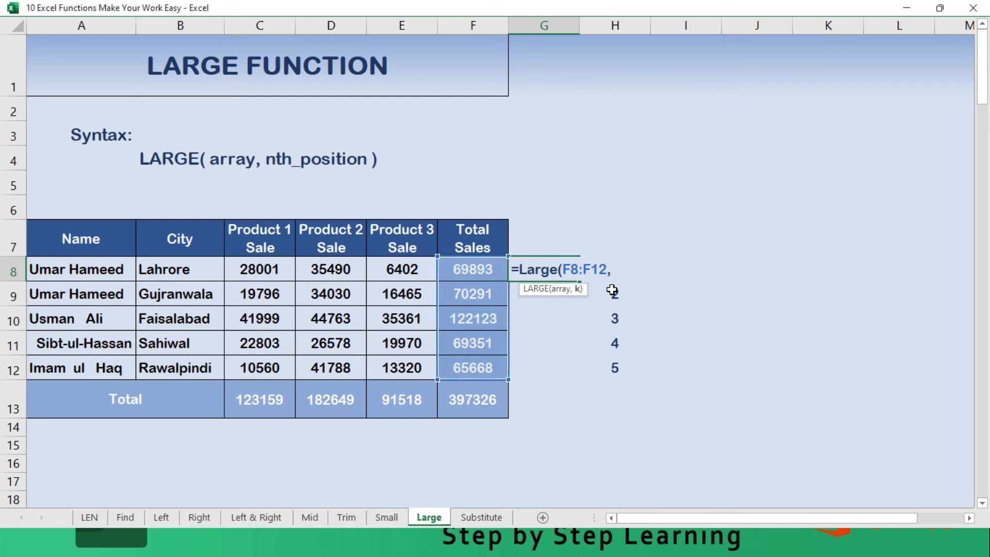
type("H")
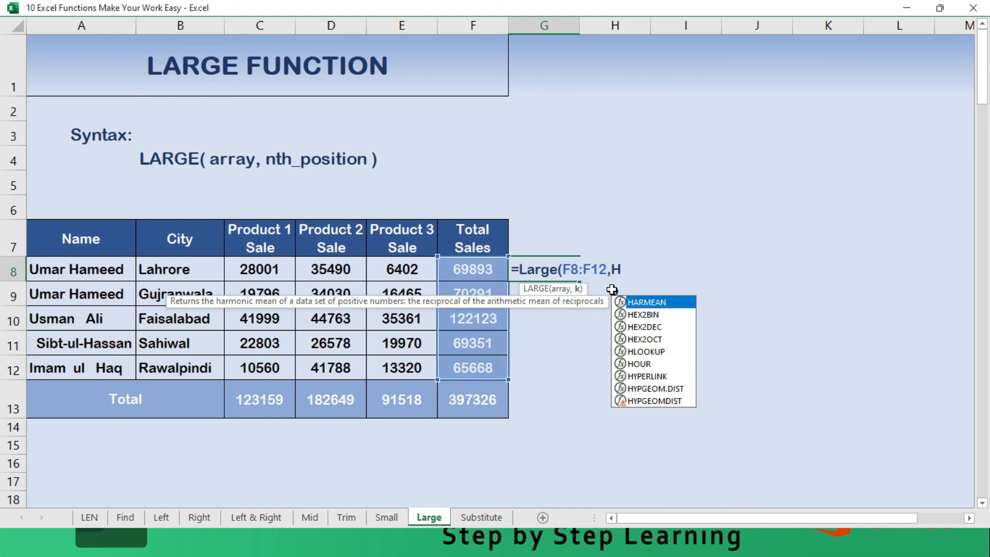
type("8")
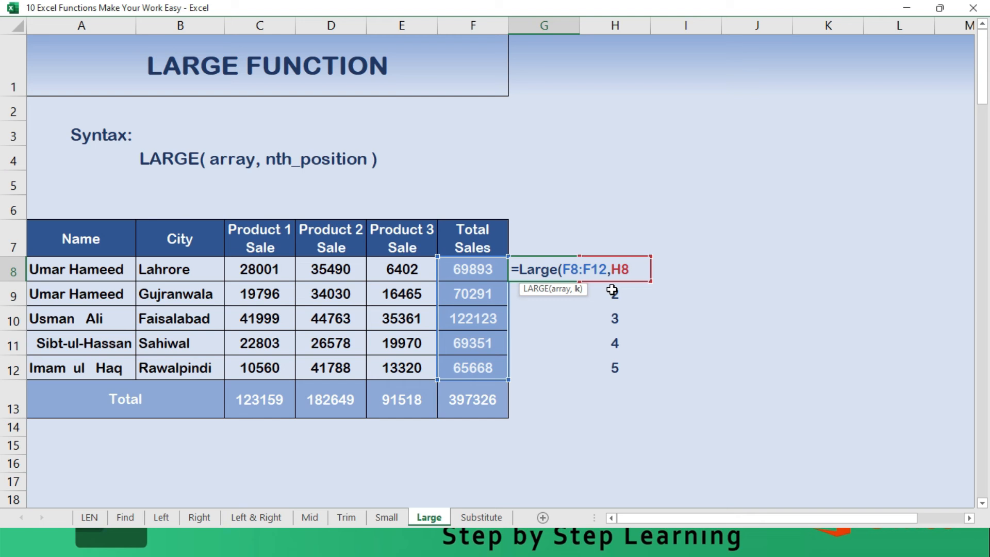
type(")")
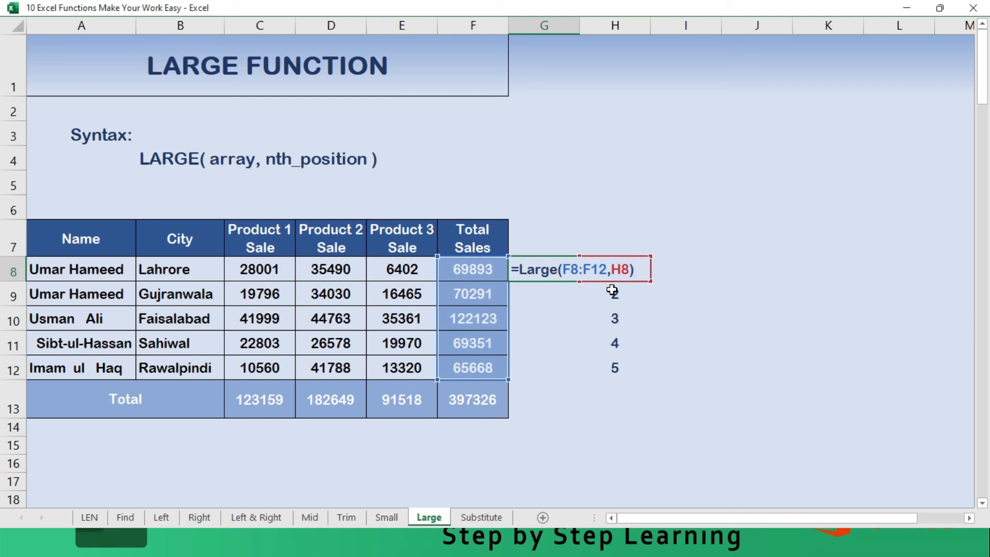
- Make the array in the G8 LARGE formula absolute as $F$8:$F$12 and commit the formula
key("Left")
key("Left")
key("Left")
key("Left")
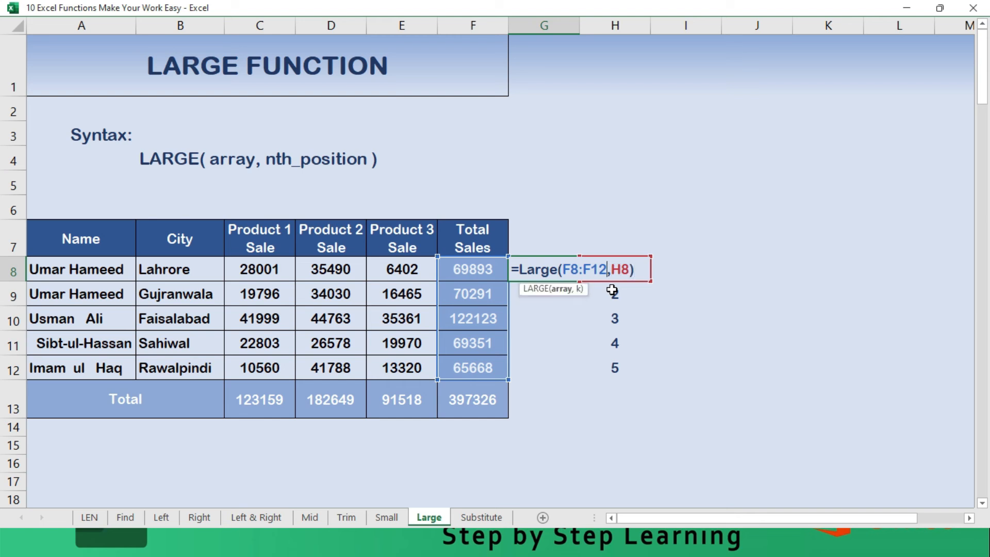
key("shift+Left")
key("shift+Left")
key("shift+Left")
key("shift+Left")
key("shift+Left")
key("shift+Left")
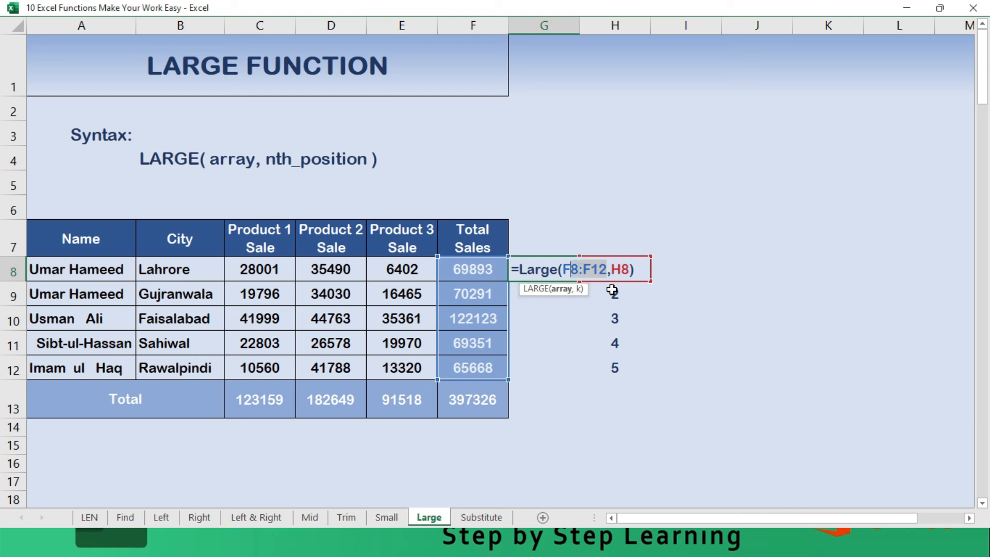
key("F4")
key("Return")
- Fill the LARGE formula from G8 down through G12
key("Up")
key("shift+Down")
key("shift+Down")
key("shift+Down")
key("shift+Down")
key("F2")
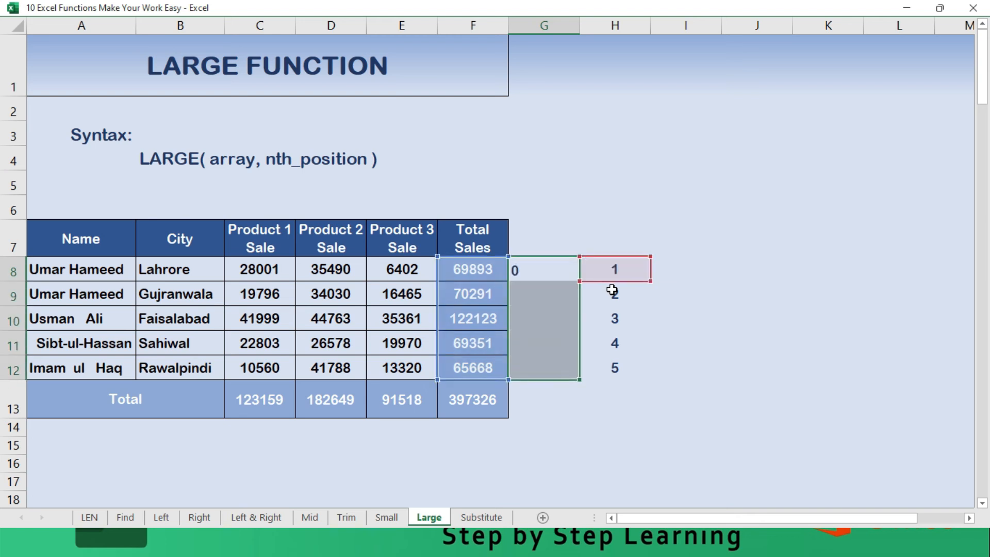
key("ctrl+Return")
- Compare the ranked totals in G8:G12 with the Total Sales column and the position numbers in column H
key("shift+Up")
key("shift+Up")
key("shift+Up")
key("shift+Up")
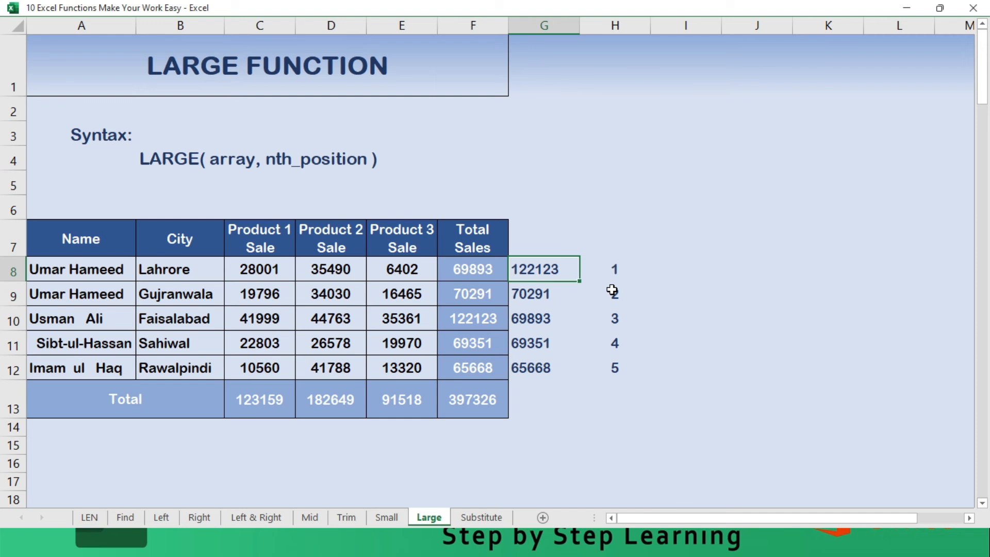
key("Right")
key("Left")
key("Left")
key("Down")
key("Down")
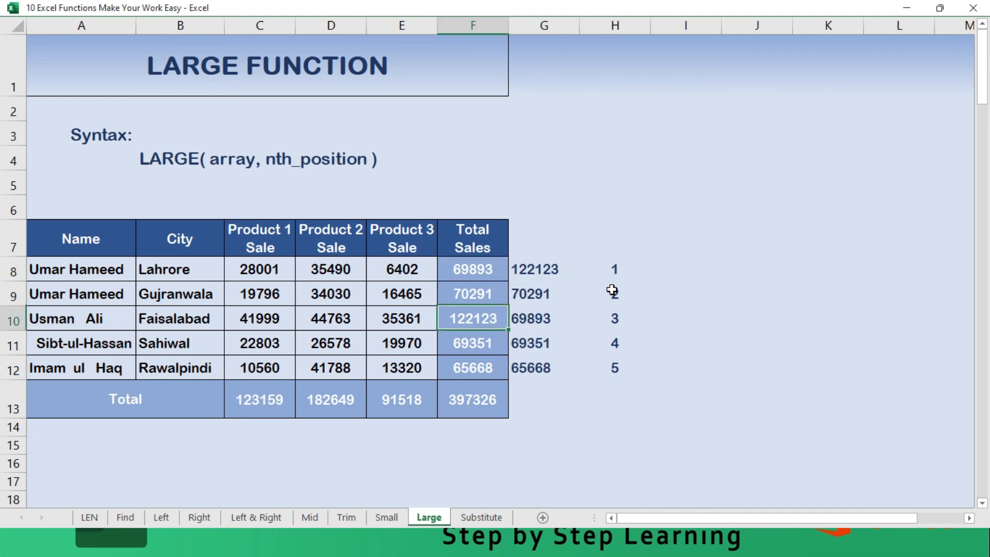
key("Right")
key("Up")
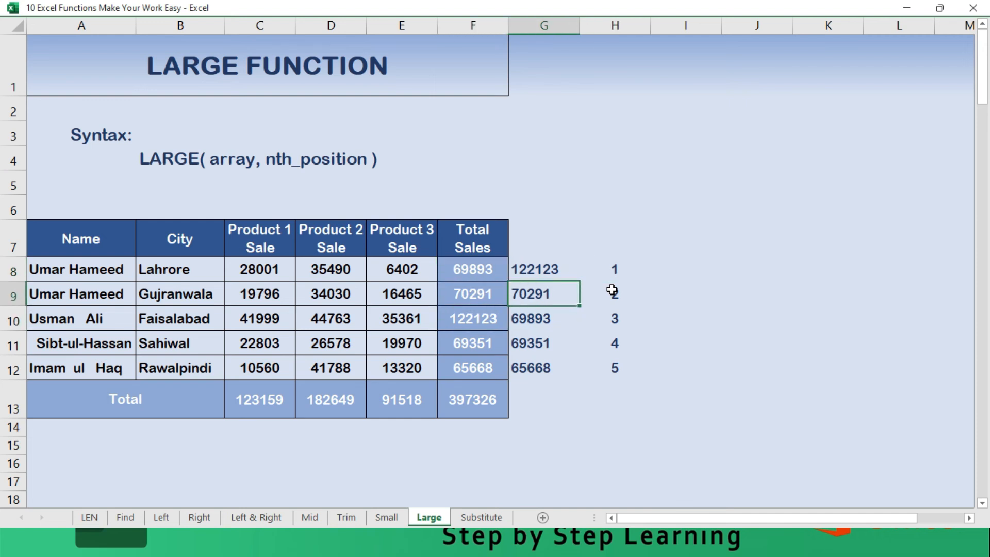
key("Down")
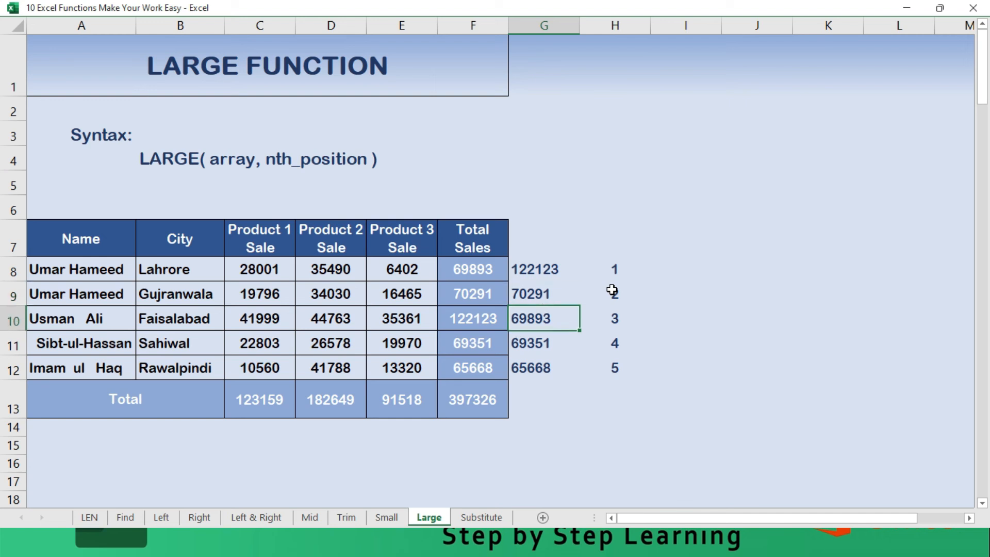
key("Down")
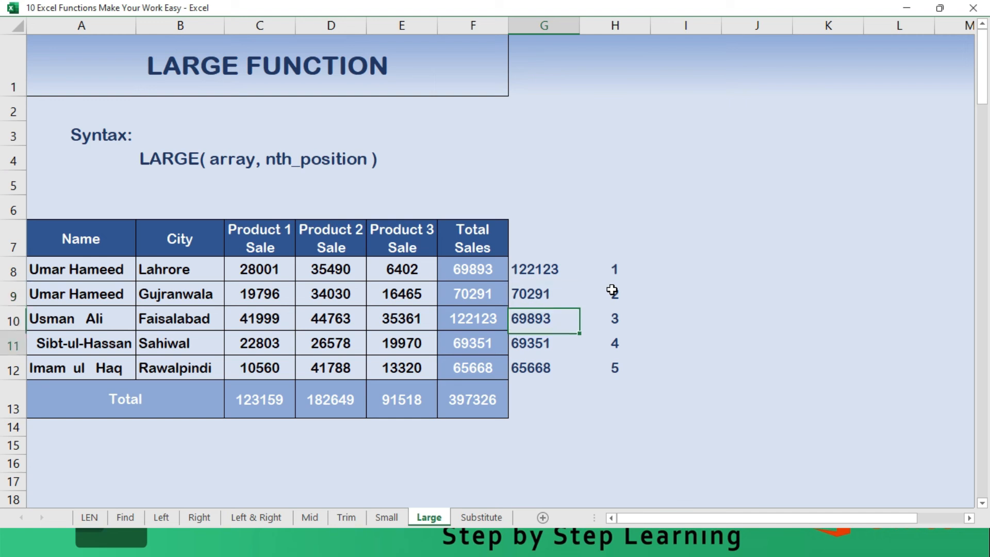
key("Down")
key("Right")
key("Left")
key("Up")
- Overwrite the Total Sales value in F12 with 200000 to test the ranking
key("Down")
key("Left")
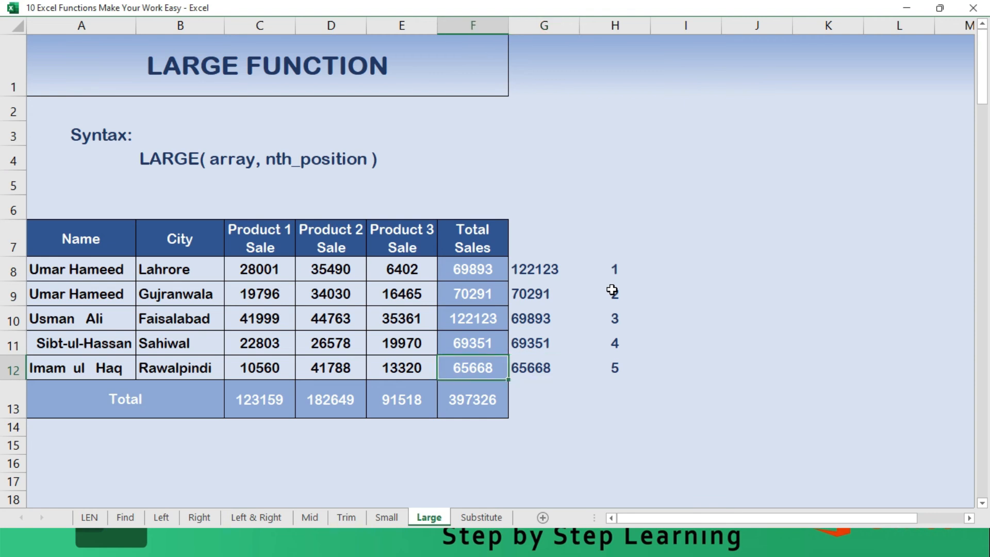
type("200000")
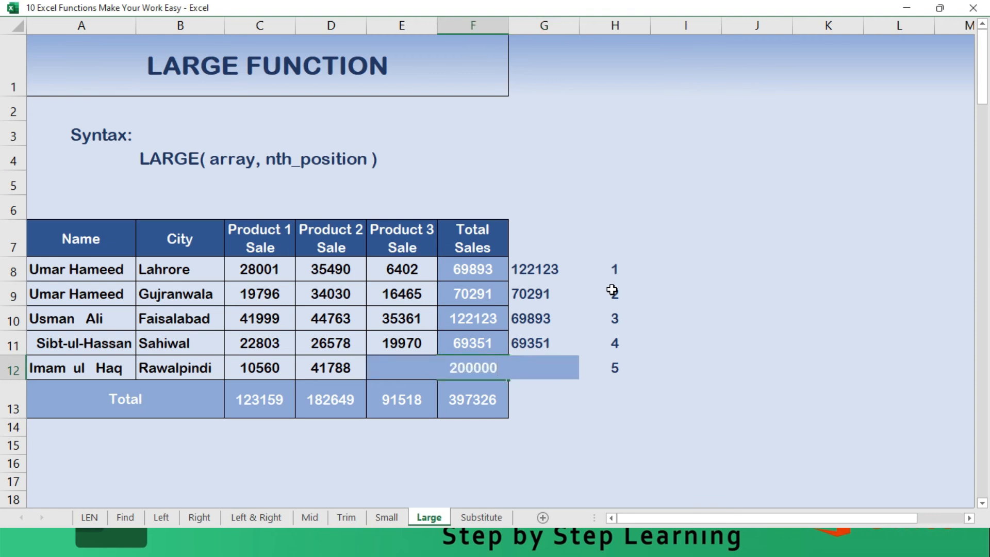
key("Return")
- Check the first-ranked total in G8 after the change to F12
key("Up")
key("Up")
key("Up")
key("Up")
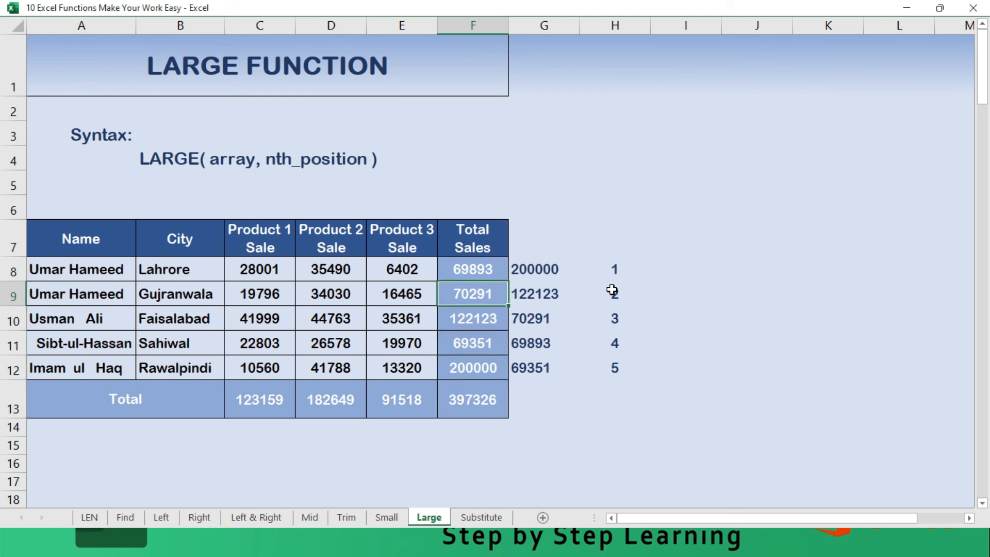
key("Right")
key("Up")
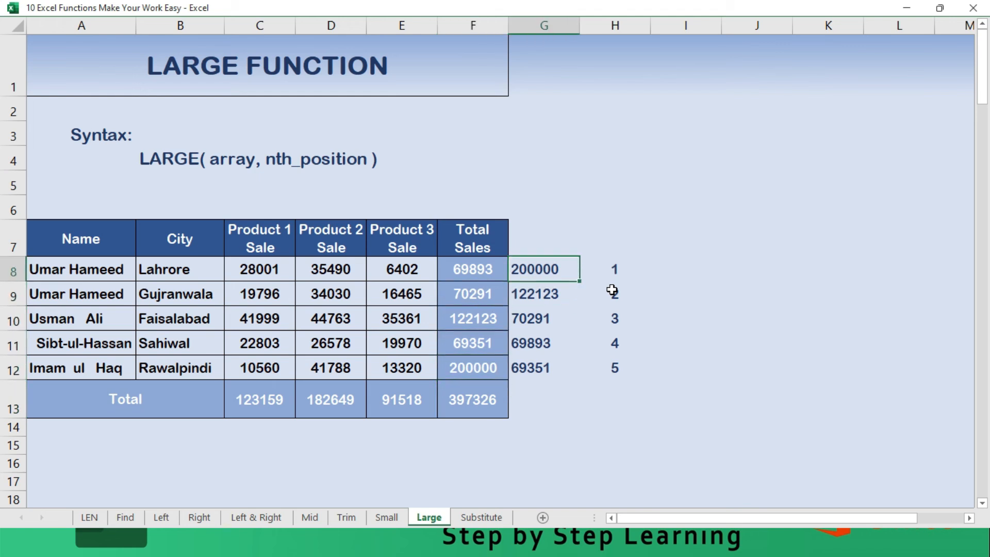
- Open the Substitute sheet and review the function's syntax and the sample sentence in A7
key("ctrl+Page_Down")
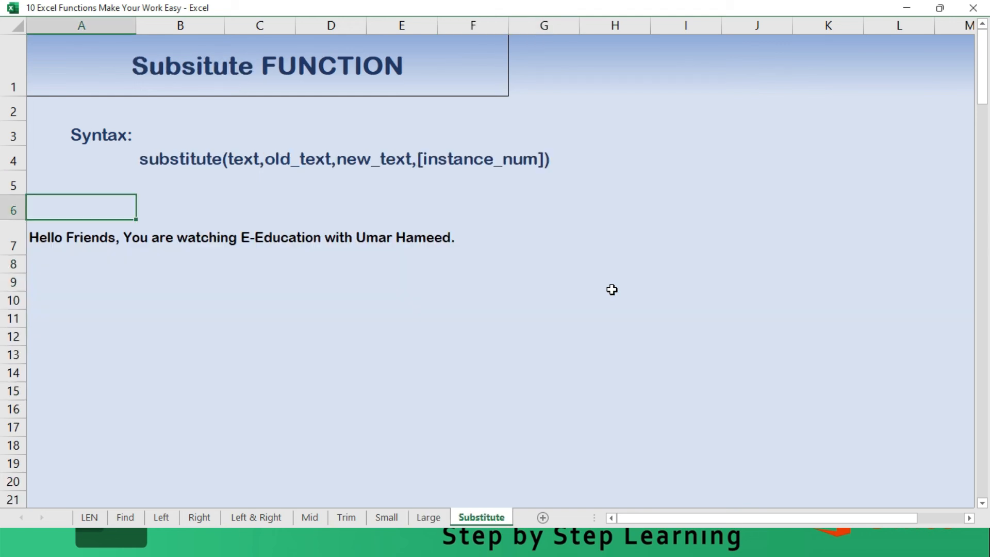
key("Up")
key("Up")
key("Right")
key("Down")
key("Down")
key("Down")
key("Left")
- Begin a SUBSTITUTE formula in G7 with the sample sentence in A7 as its text argument
key("Right")
key("Right")
key("Right")
key("Right")
key("Right")
key("Right")
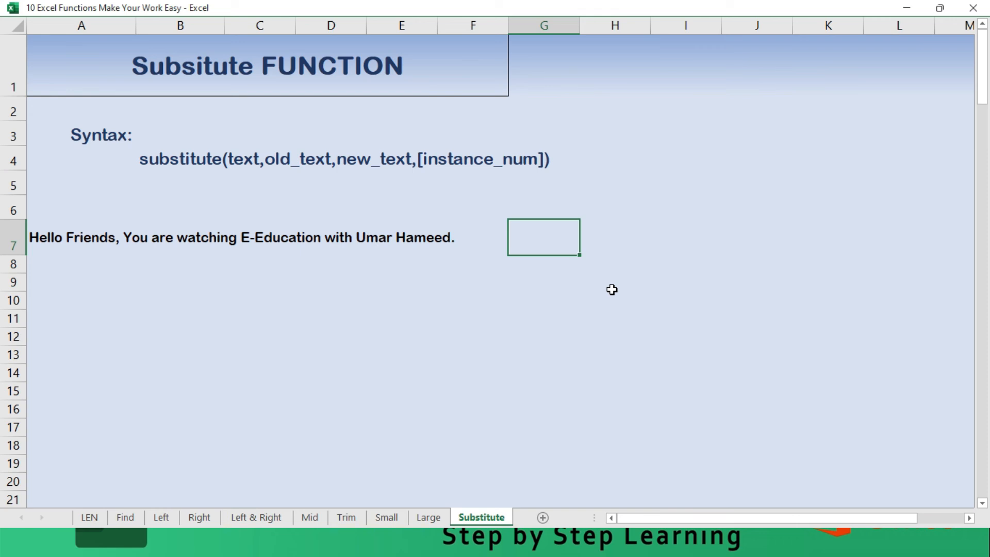
type("=sub")
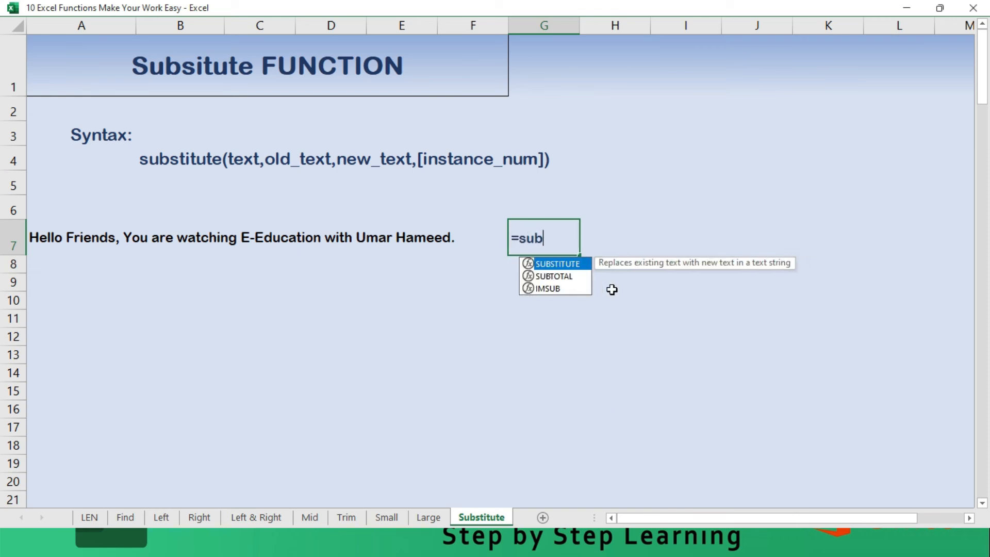
type("sti")
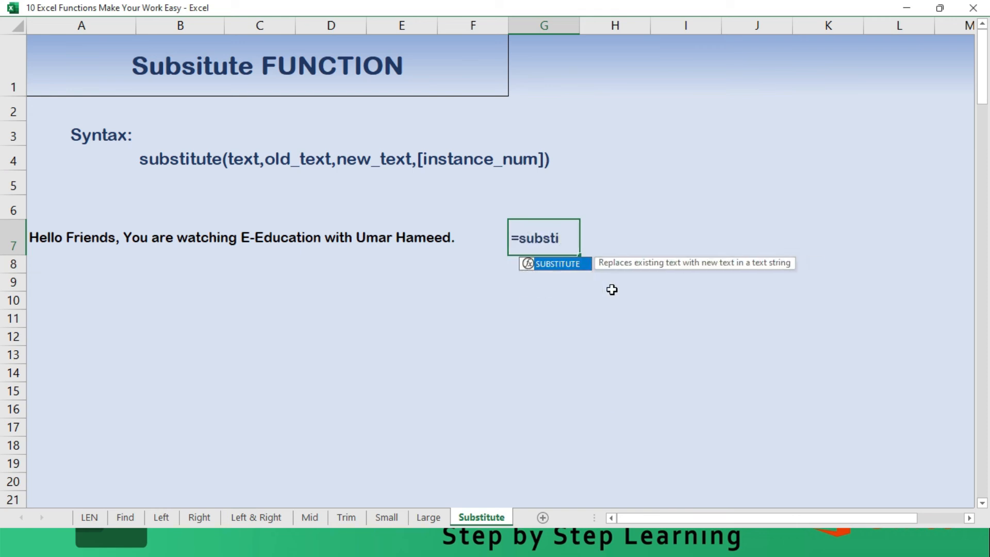
type("tute(")
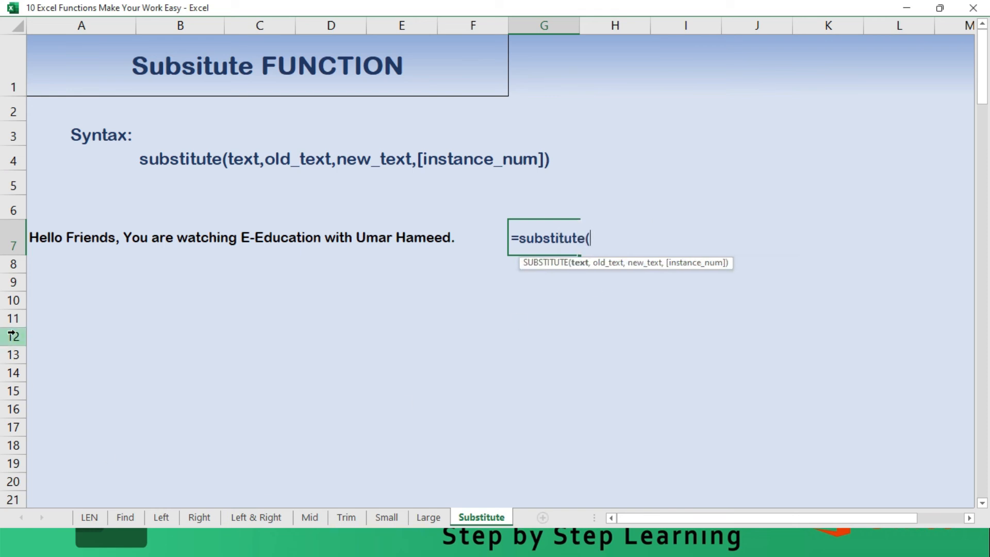
left_click(33, 235)
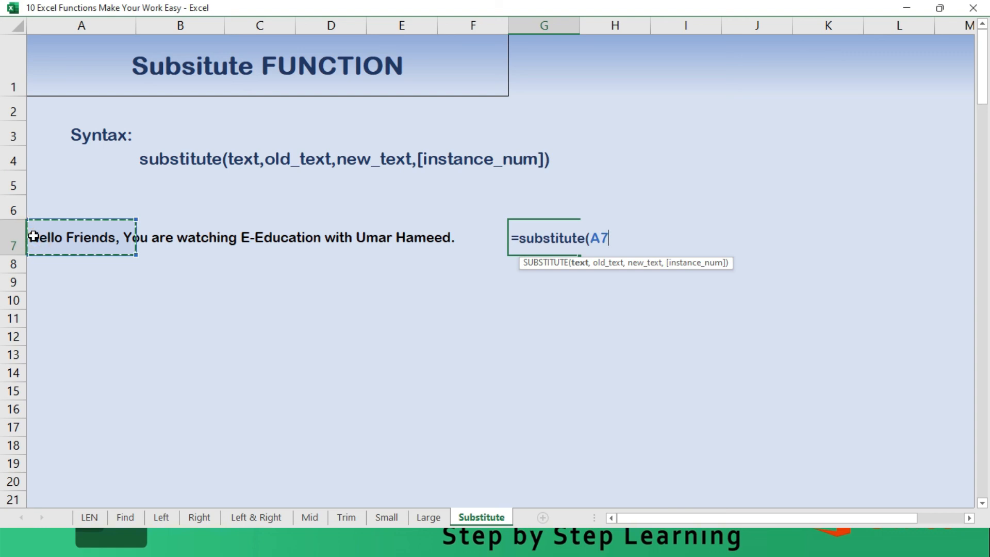
type(",")
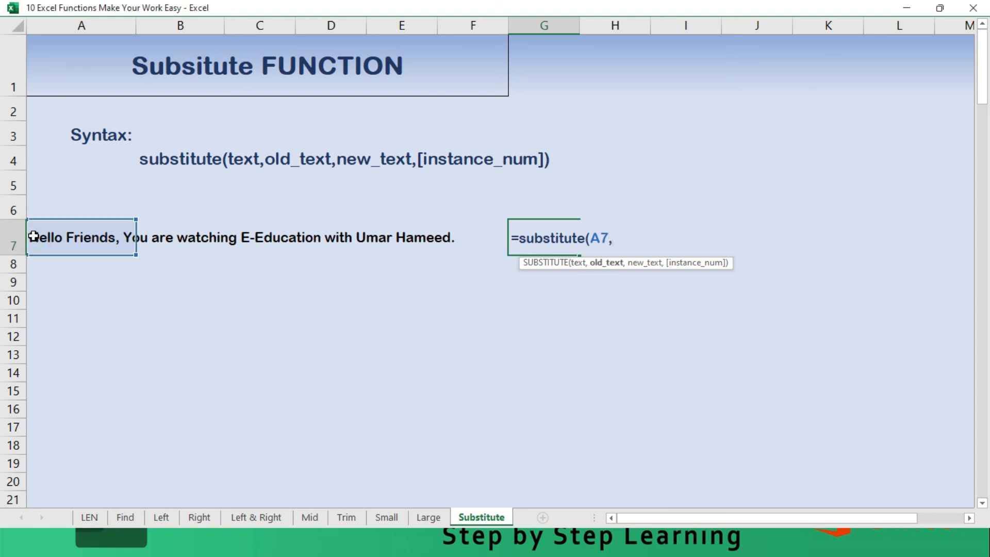
type("\"")
- Complete the G7 SUBSTITUTE formula with "a" as the old text and "uuuuu" as the new text
key("BackSpace")
type("\"a\",")
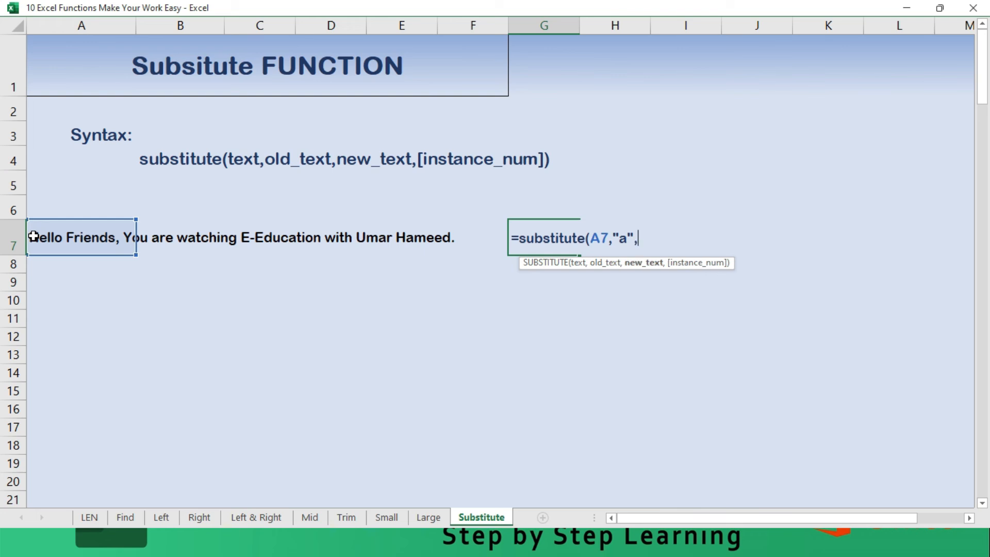
type("\"uuuuu\")")
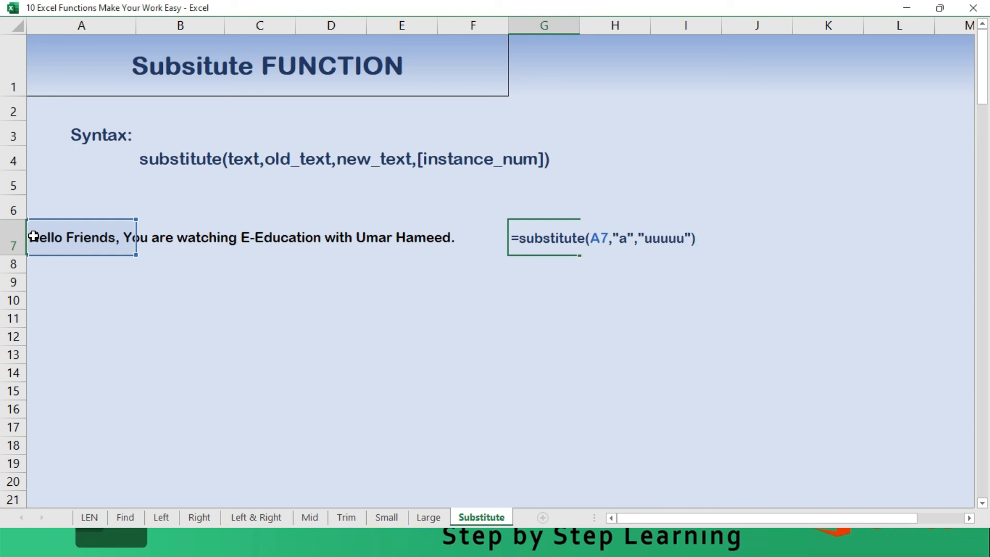
key("BackSpace")
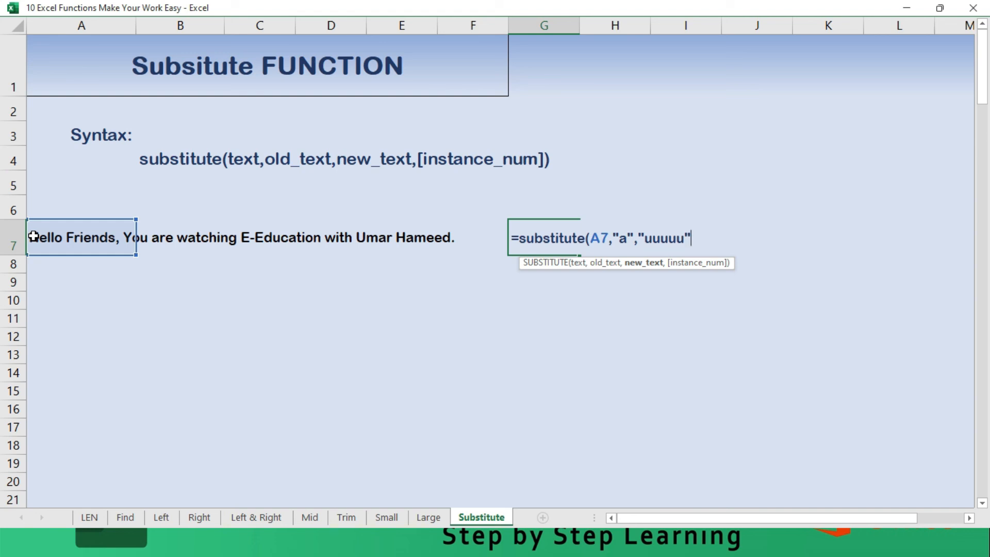
type(")")
key("Return")
- Examine the full substituted sentence that starts in G7 and extends across row 7
key("Up")
key("Right")
key("Right")
key("Right")
key("Right")
key("Right")
key("Right")
key("Right")
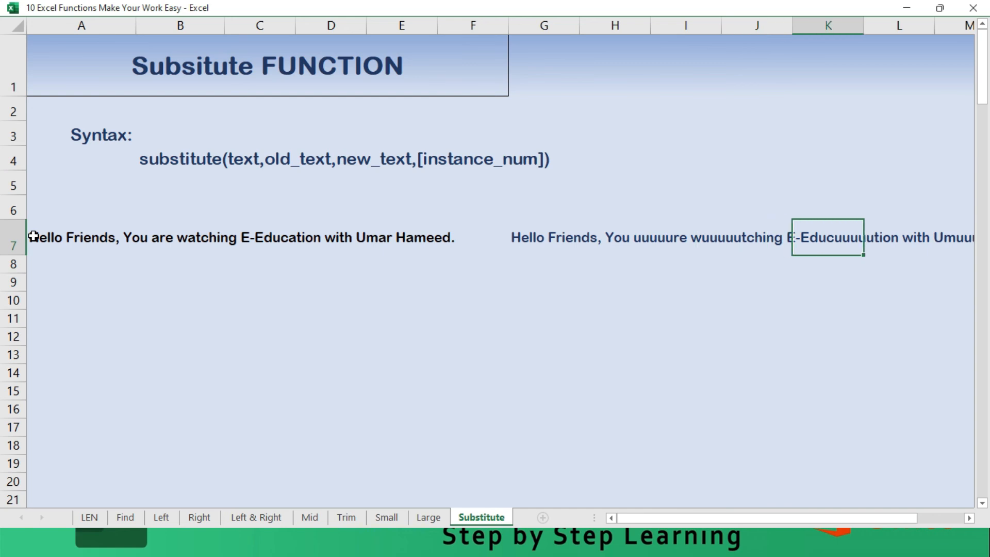
key("Left")
key("Left")
key("Left")
key("Left")
key("Left")
key("Left")
key("Left")
key("Left")
key("Left")
key("Left")
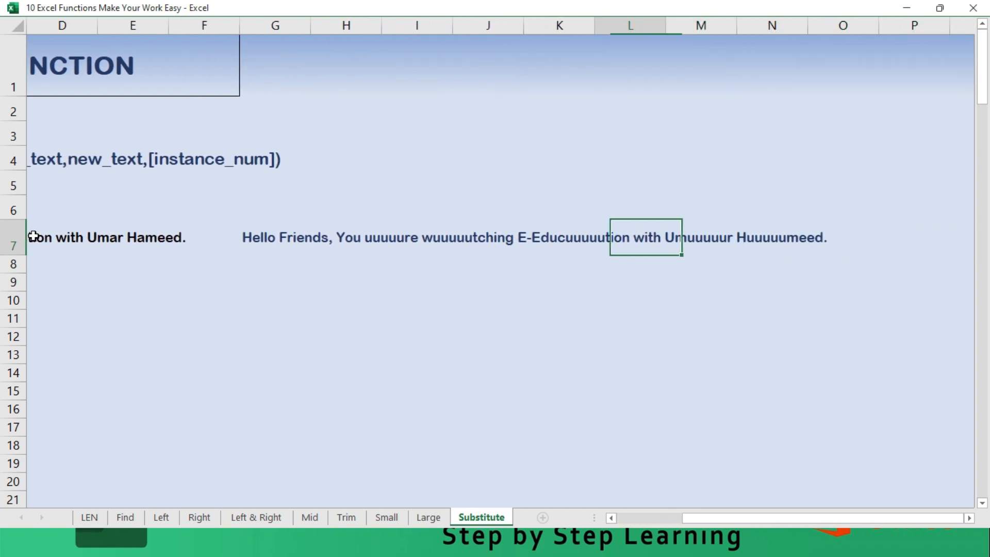
- Change the old-text argument of the G7 SUBSTITUTE formula to a single space
key("Right")
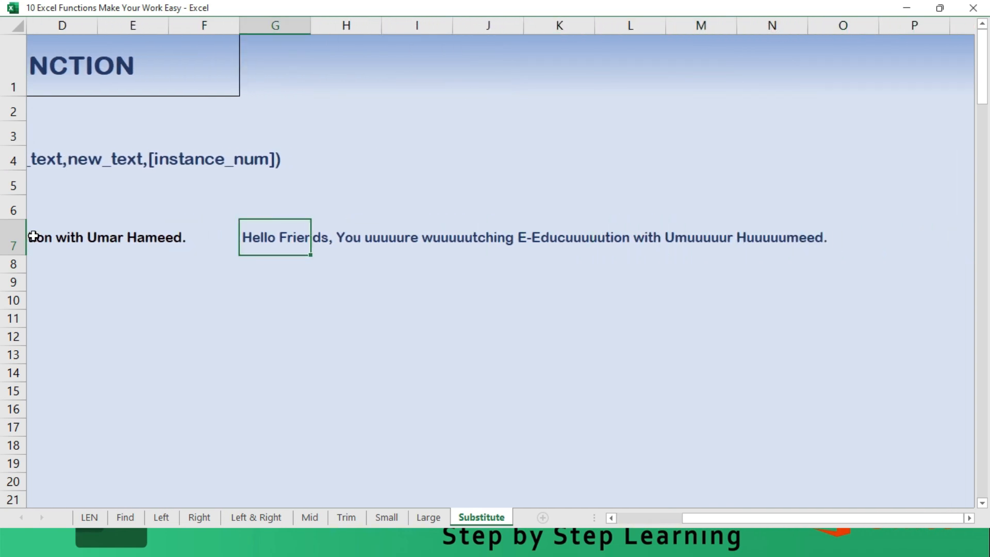
key("Left")
key("Left")
key("Left")
key("Left")
key("Left")
key("Left")
key("Right")
key("Right")
key("Right")
key("Right")
key("Right")
key("Right")
key("F2")
key("Left")
key("Left")
key("Left")
key("Left")
key("Left")
key("Left")
key("Left")
key("Left")
key("Left")
key("Left")
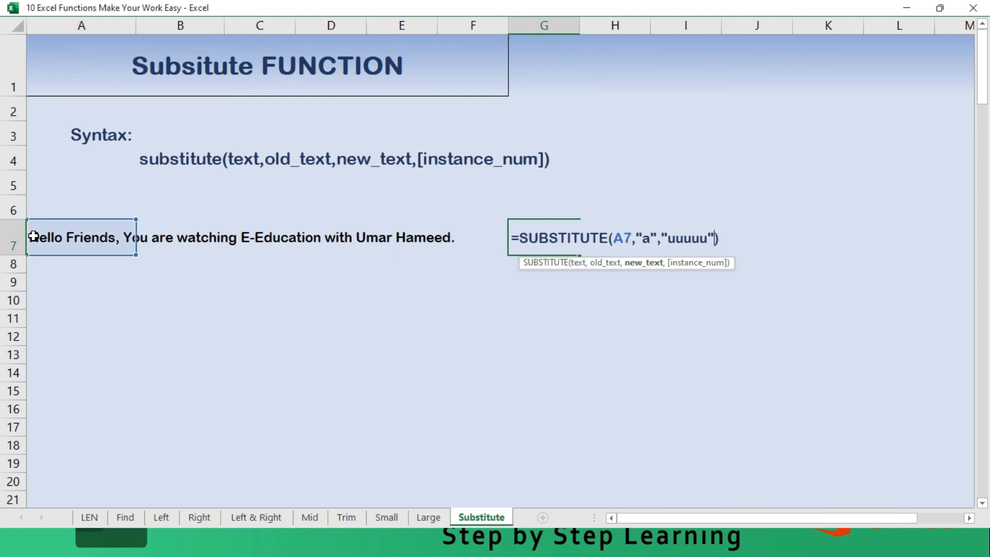
key("shift+Left")
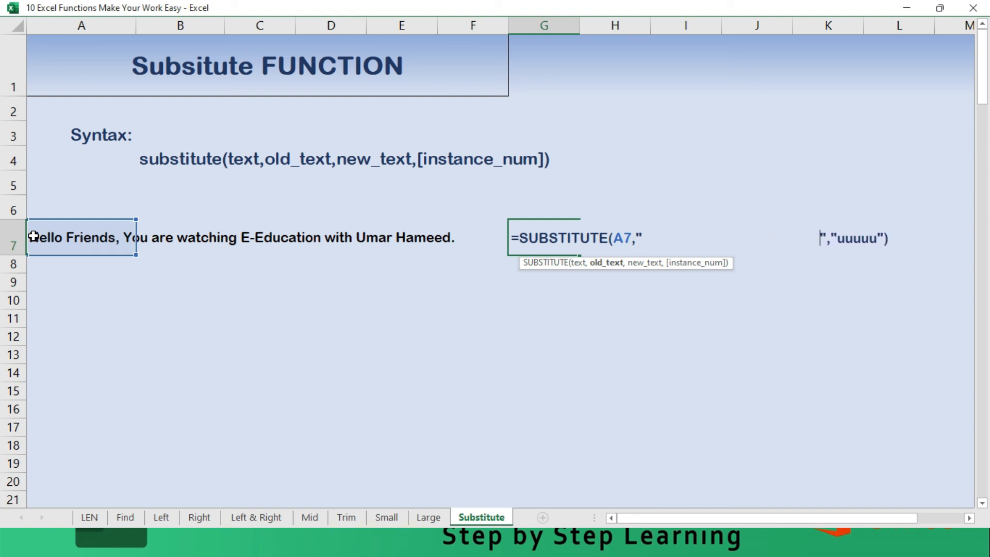
key("BackSpace")
key("BackSpace")
key("BackSpace")
key("BackSpace")
key("BackSpace")
key("BackSpace")
key("BackSpace")
key("BackSpace")
key("BackSpace")
key("BackSpace")
key("BackSpace")
key("BackSpace")
key("BackSpace")
key("BackSpace")
key("BackSpace")
key("BackSpace")
key("BackSpace")
key("BackSpace")
key("BackSpace")
key("BackSpace")
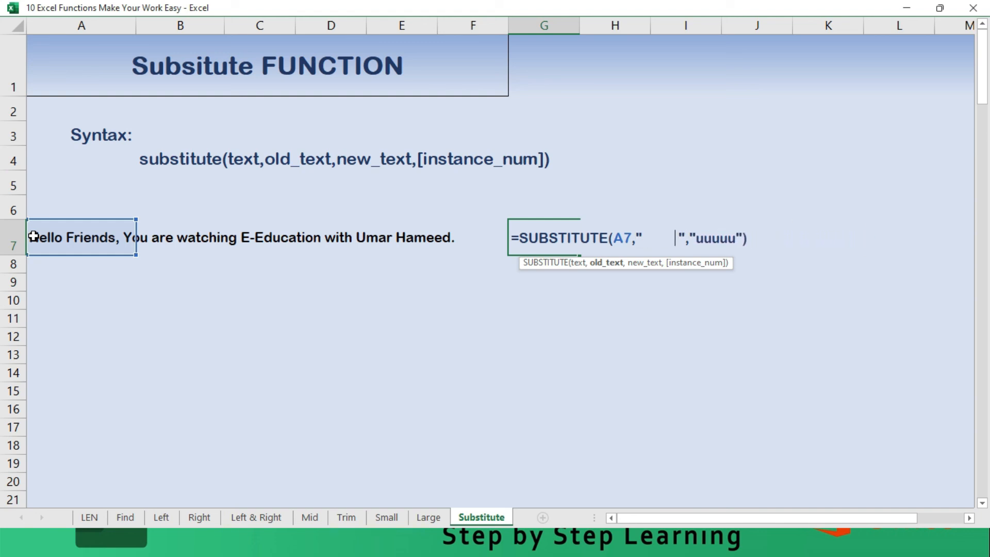
key("BackSpace")
key("BackSpace")
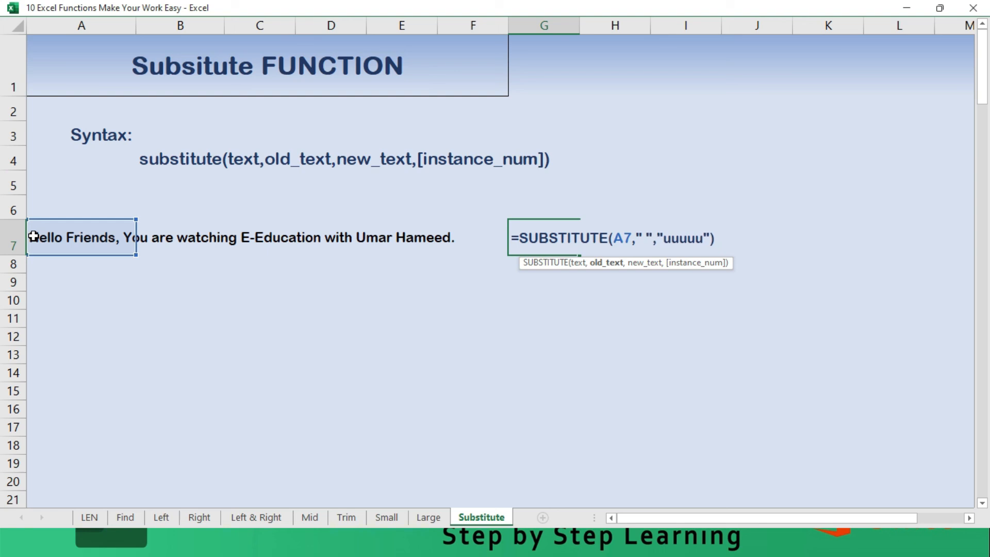
- Set the new-text argument of the G7 SUBSTITUTE formula to "-" and apply the formula
key("Right")
key("Right")
key("Right")
key("shift+Right")
key("shift+Right")
key("shift+Right")
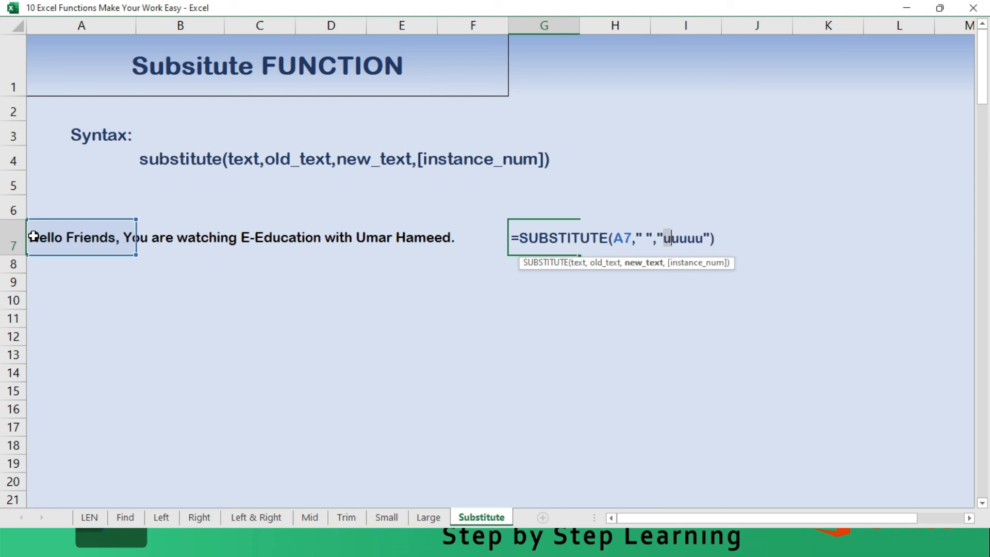
key("shift+Right")
key("shift+Right")
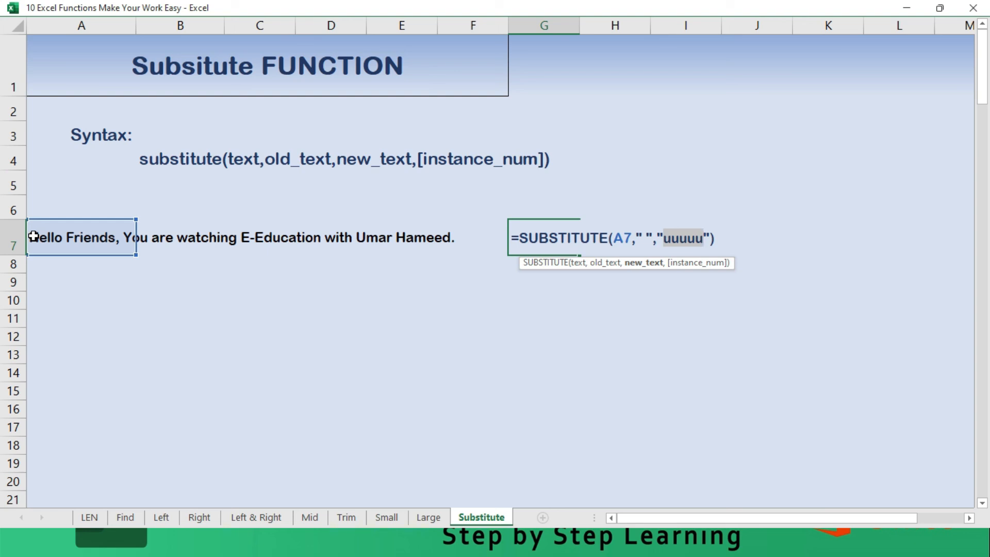
type("-")
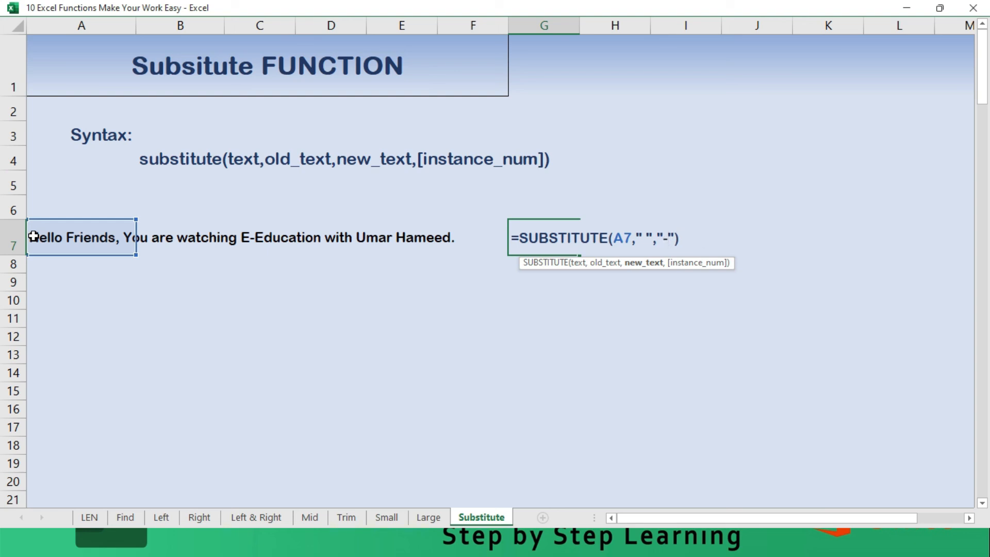
key("Return")
key("Up")
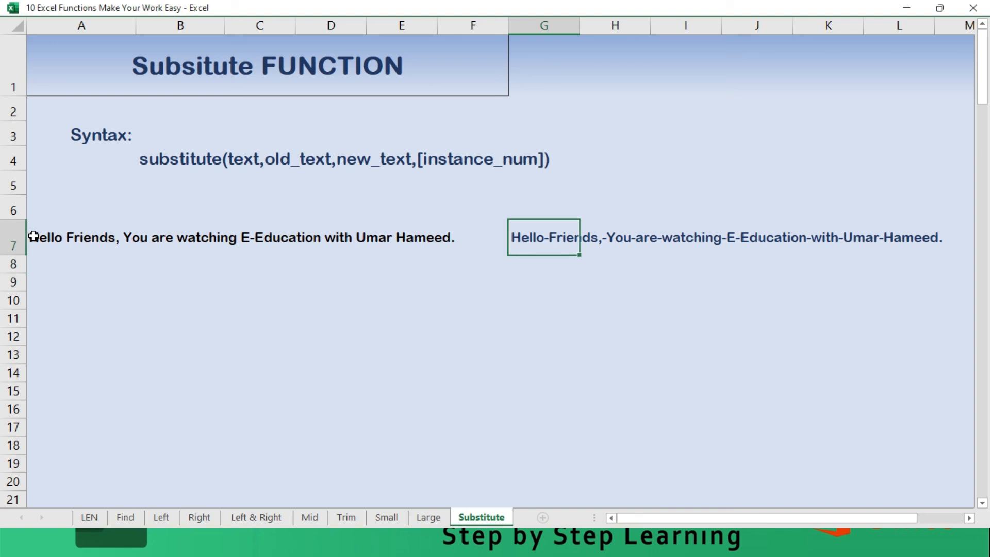
- Enter a LEN formula in A8 that counts the characters of the sentence in A7
key("Down")
key("Left")
key("Left")
key("Home")
key("Down")
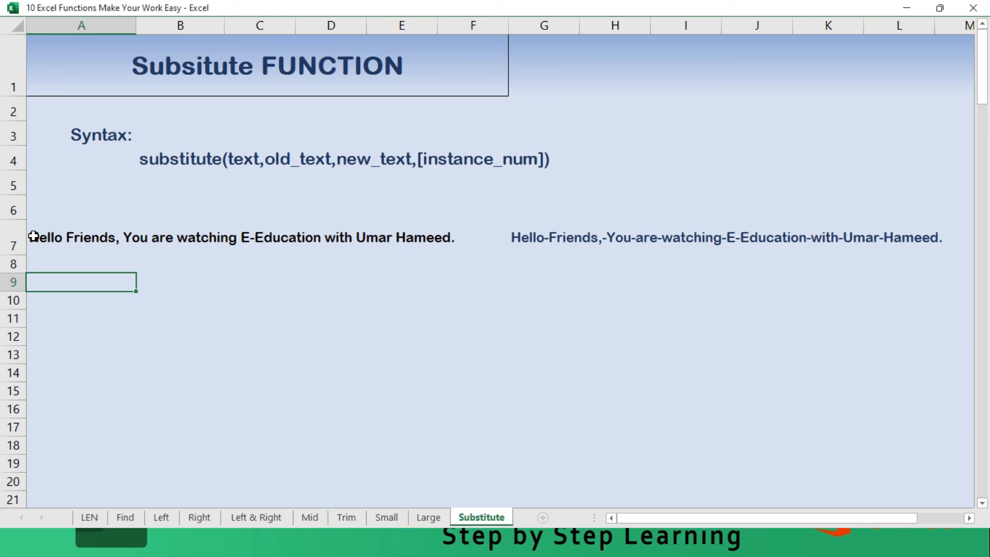
key("shift+Up")
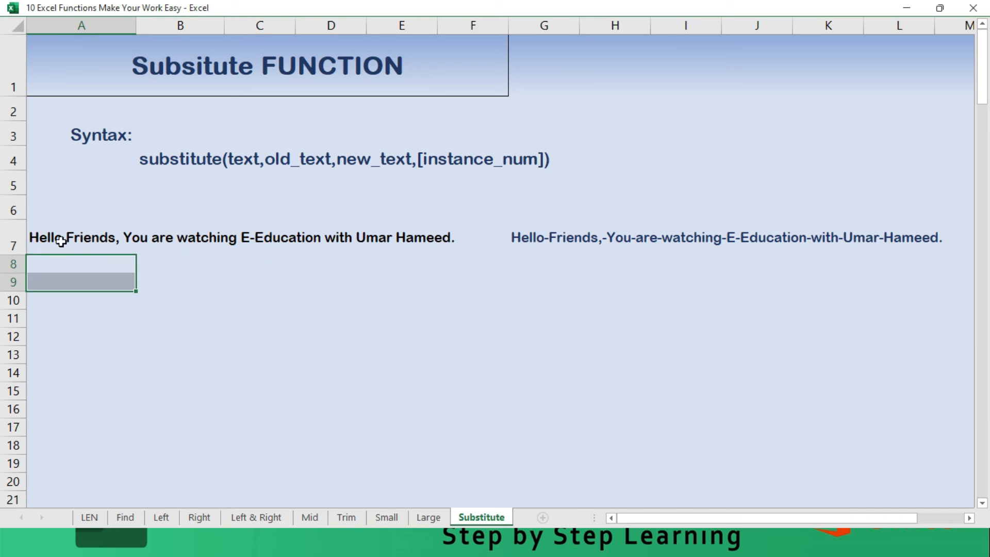
left_click(61, 241)
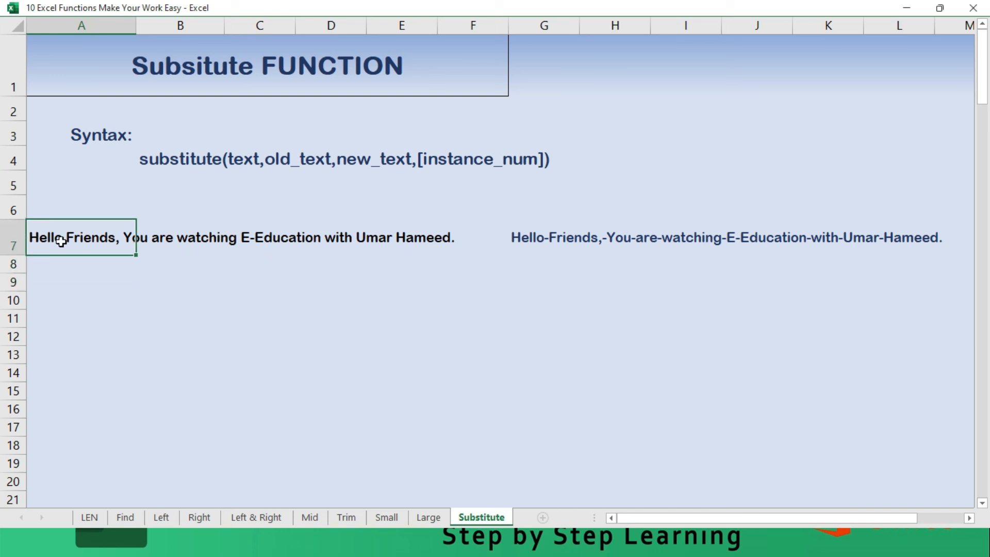
key("Down")
key("Up")
key("Down")
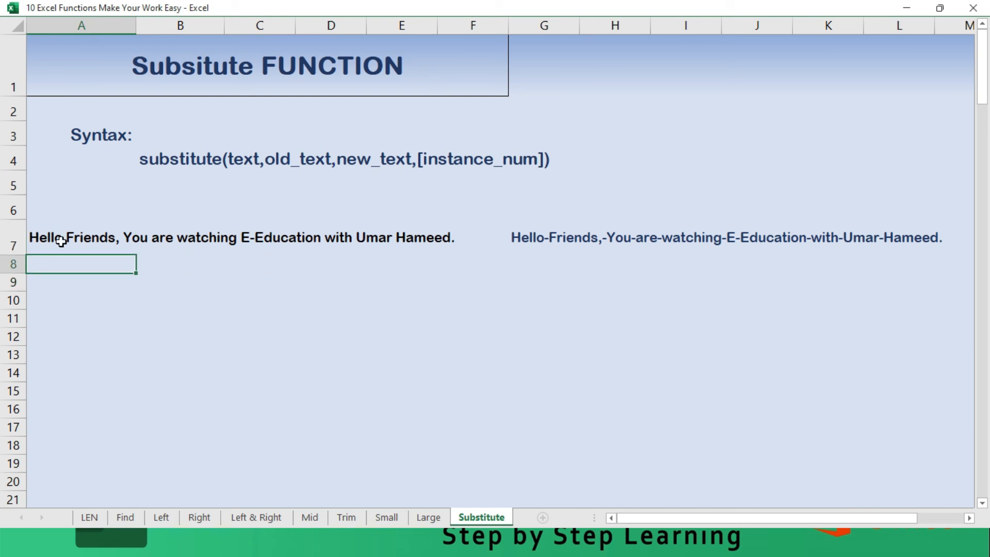
type("=L")
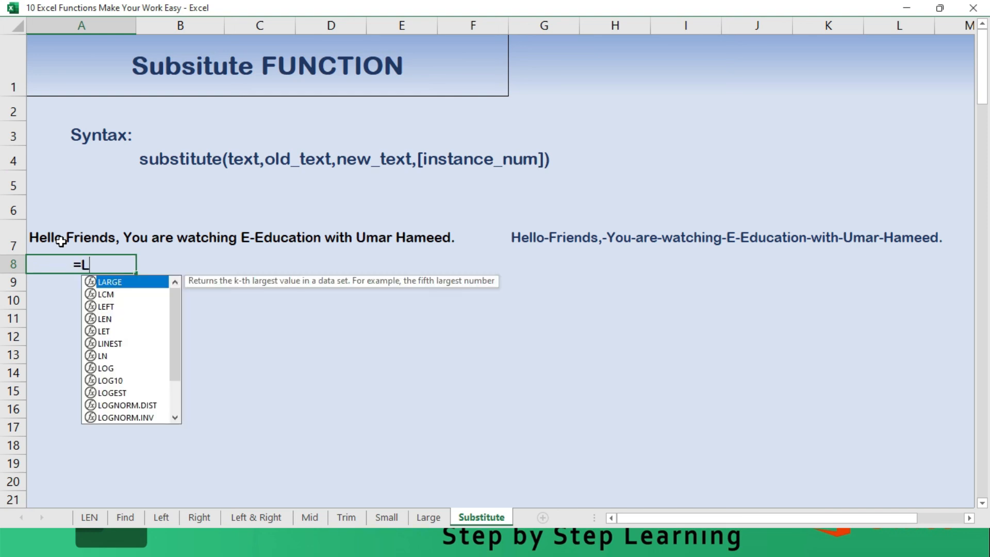
type("EN(")
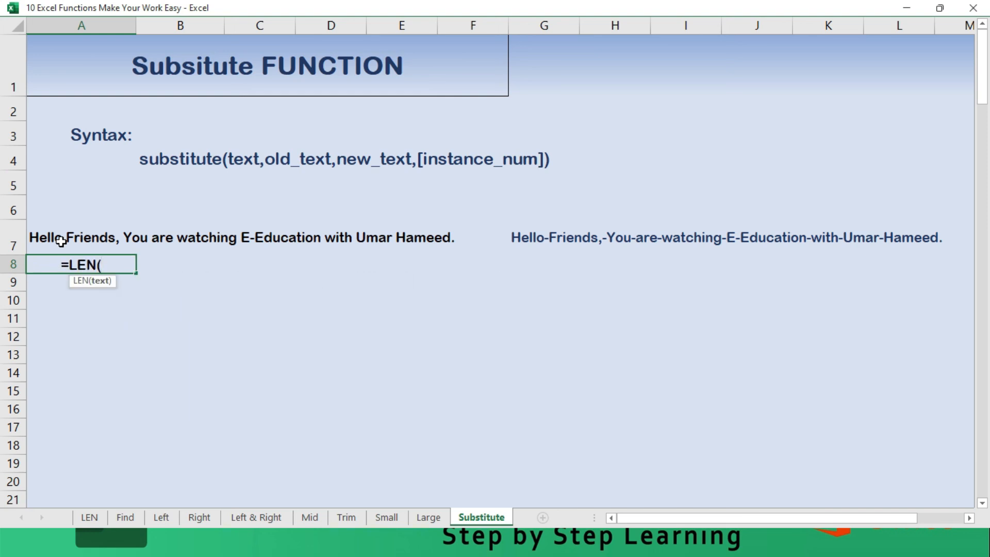
left_click(57, 227)
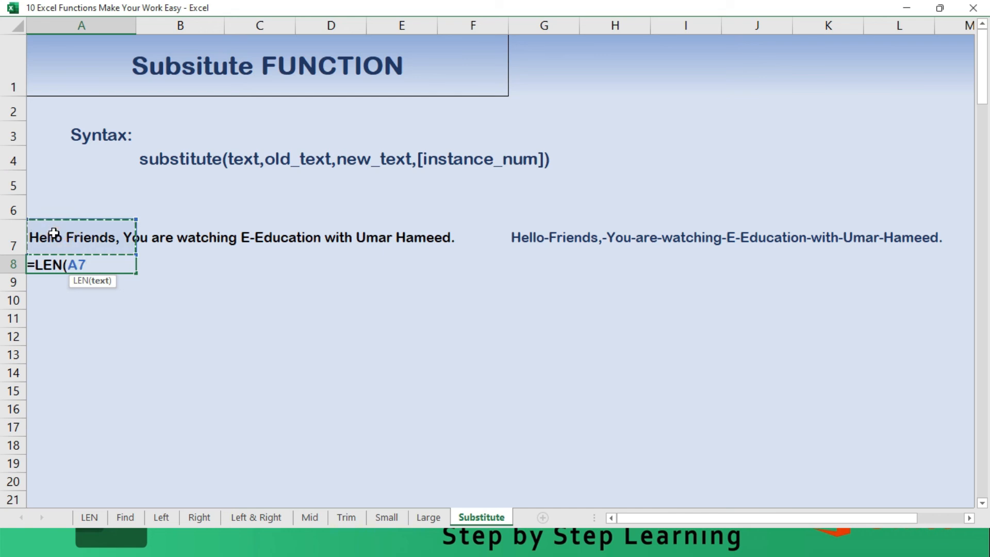
type("0")
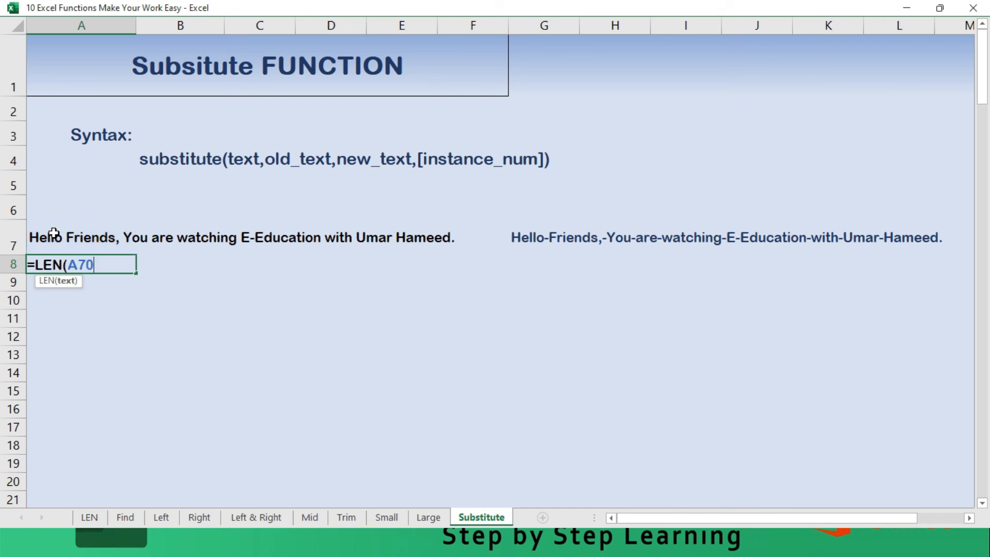
key("BackSpace")
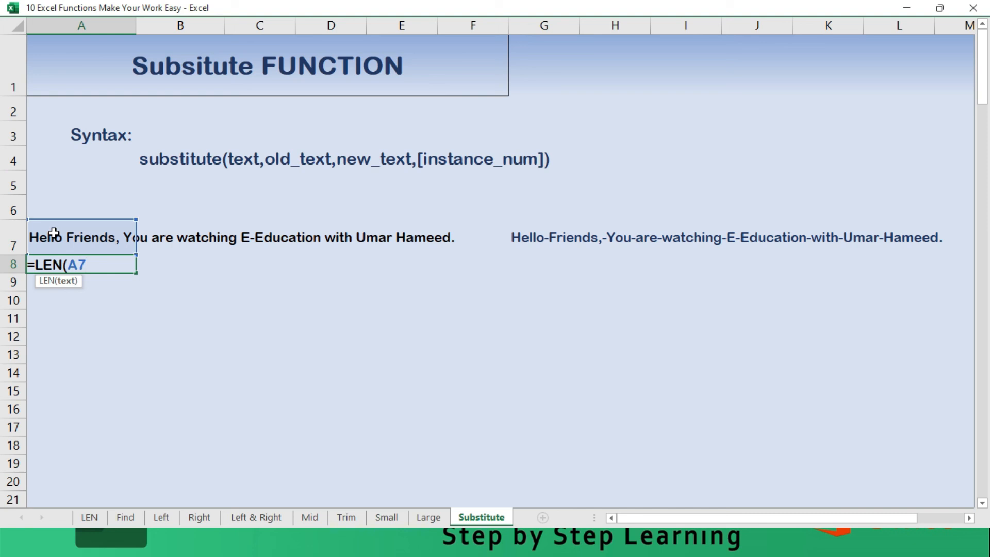
type(")")
key("Return")
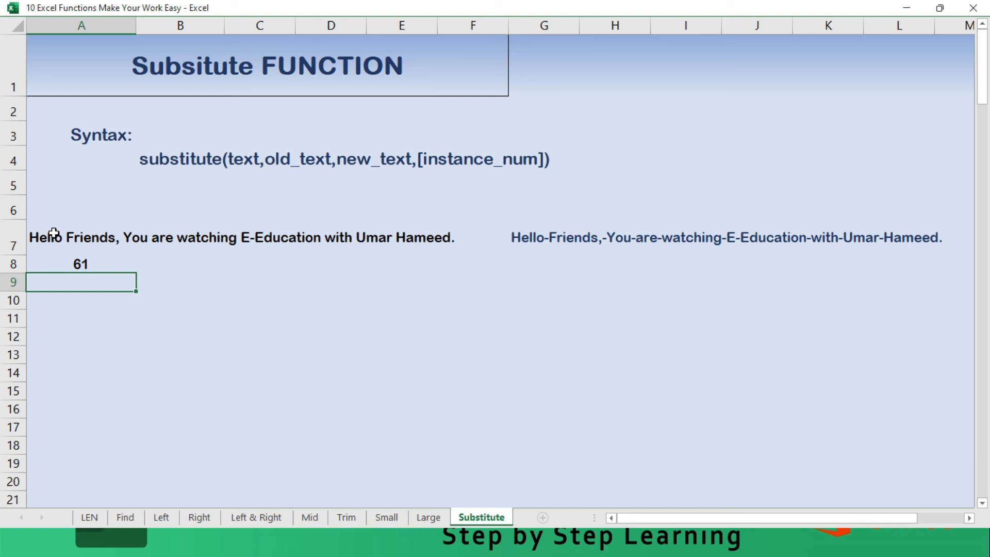
- Begin a SUBSTITUTE formula in A9 with the sentence in A7 as its text argument
type("=")
type("Su")
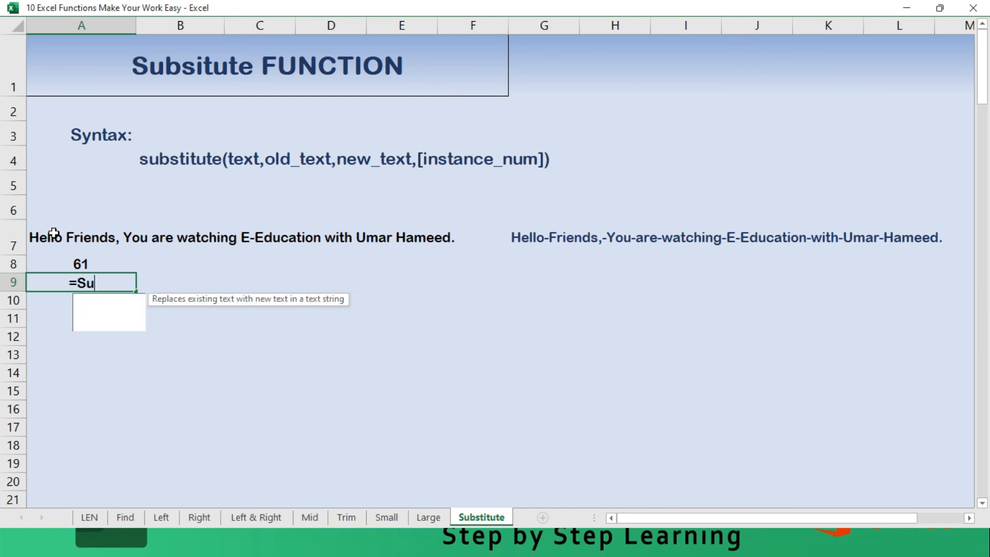
type("bstitu")
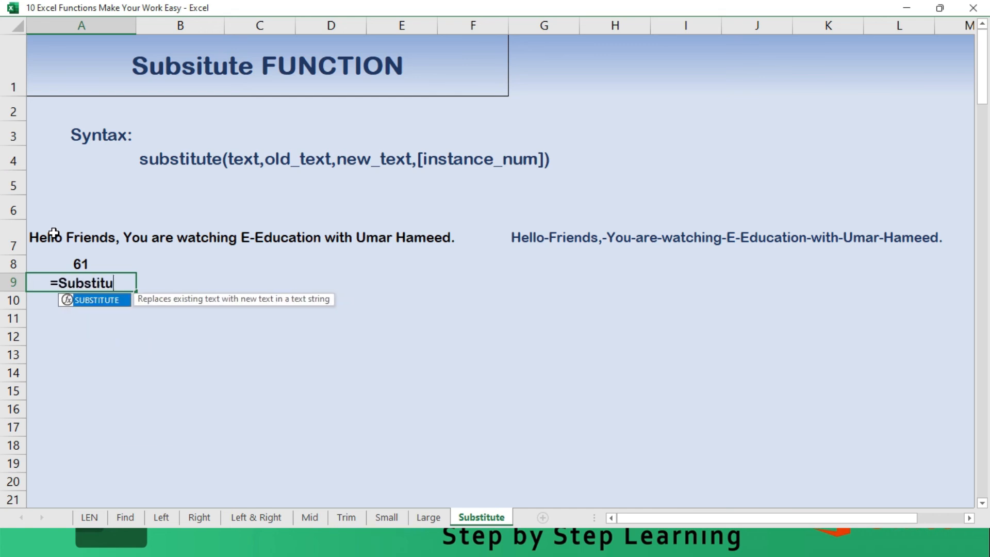
type("te")
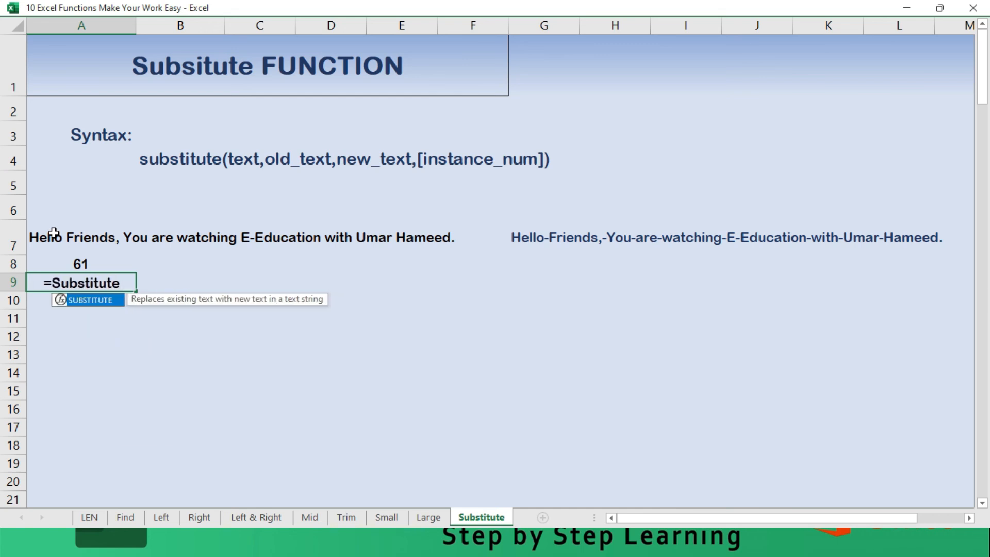
type("(")
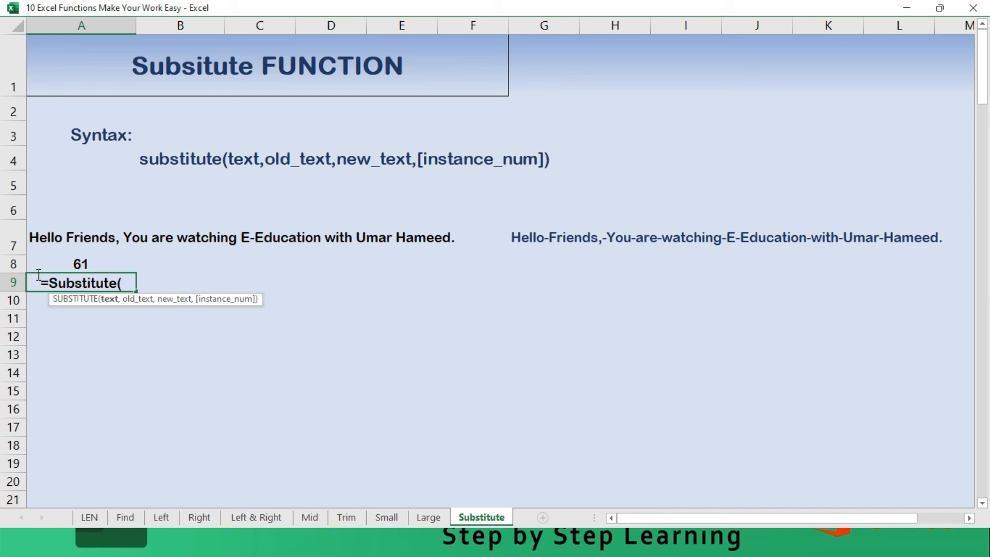
left_click(53, 237)
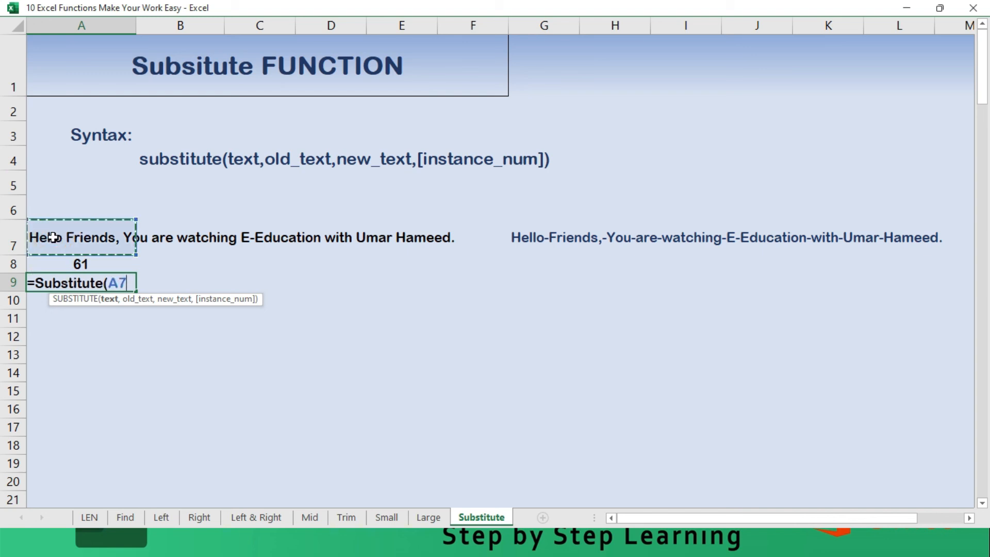
- Complete the A9 SUBSTITUTE formula to replace each space " " with empty text "", and autofit the width of column A
type(",\" \",")
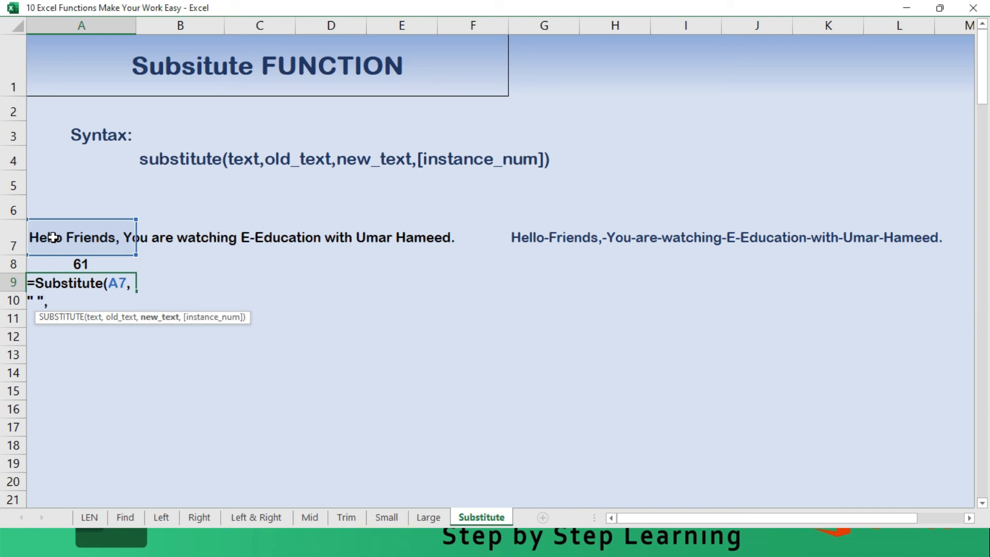
type("\"\")")
key("Return")
key("Up")
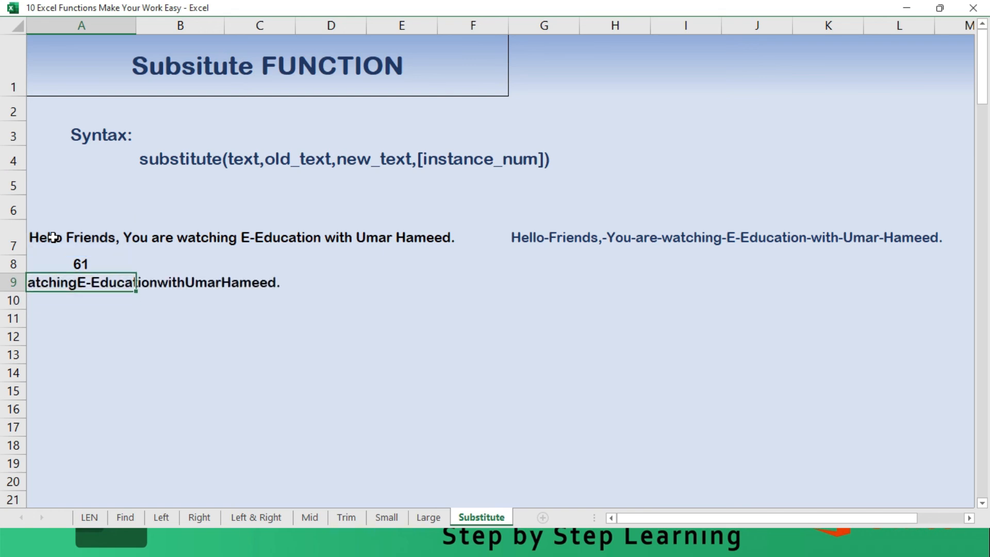
double_click(136, 28)
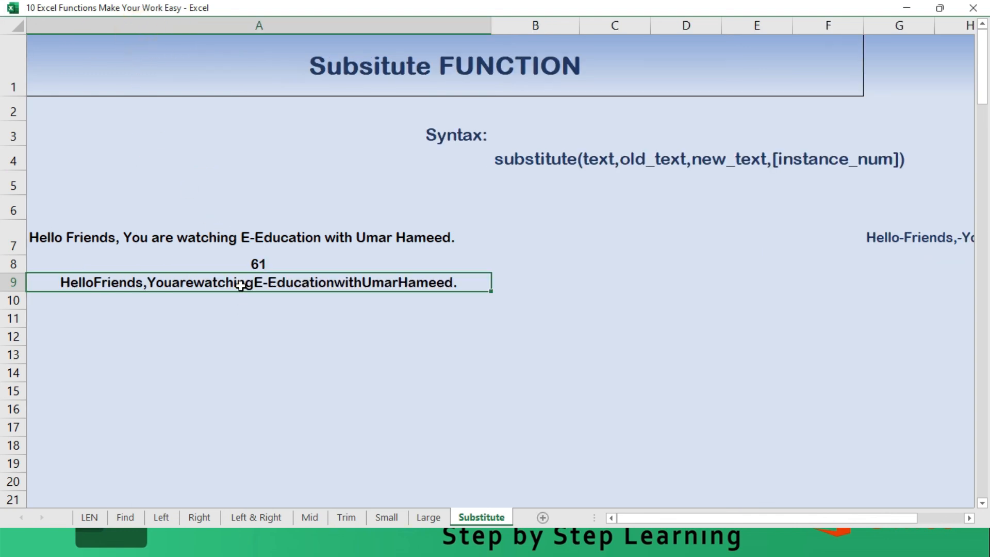
- Wrap the A9 SUBSTITUTE formula in LEN to count the characters of the A7 sentence without its spaces
double_click(241, 282)
key("Left")
key("Left")
key("Left")
key("Left")
key("Left")
key("Left")
key("Left")
key("Left")
key("Left")
key("Left")
key("Left")
key("Left")
key("Left")
key("Left")
key("Left")
key("Left")
key("Left")
key("Left")
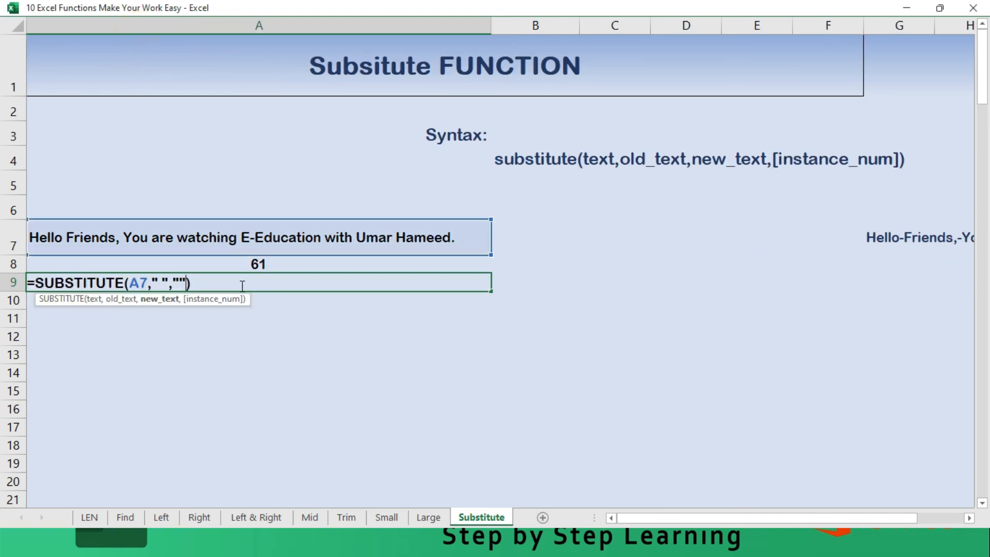
key("Left")
key("Left")
key("Left")
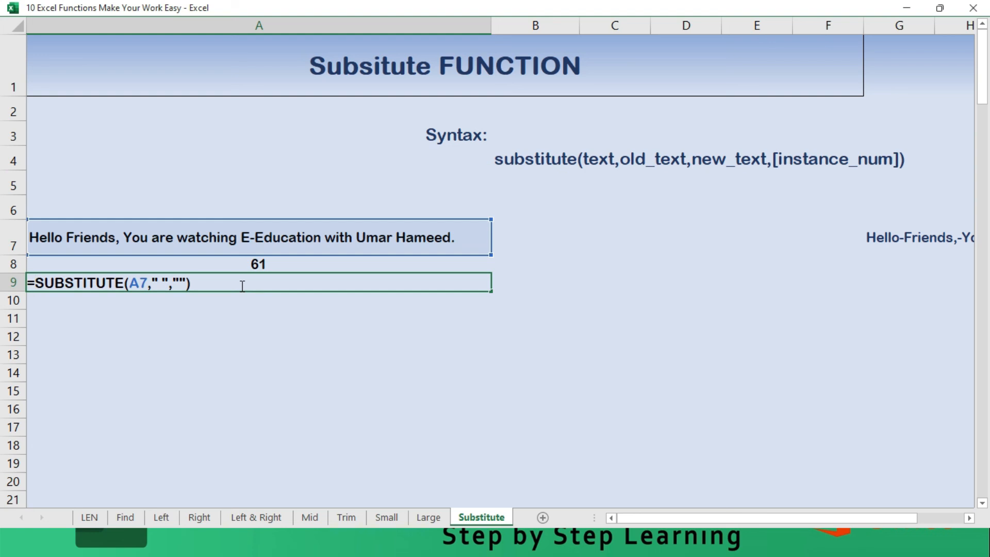
type("Len")
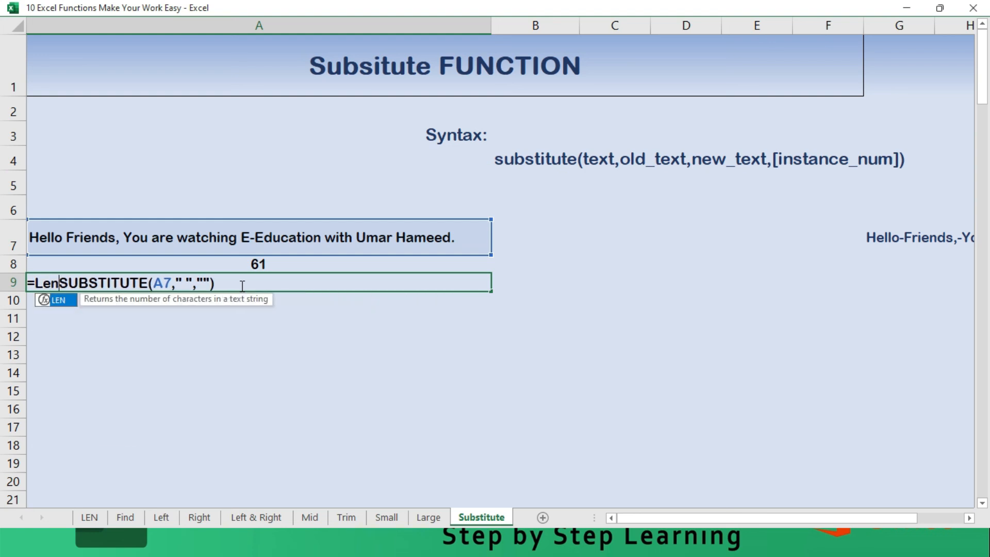
type("(")
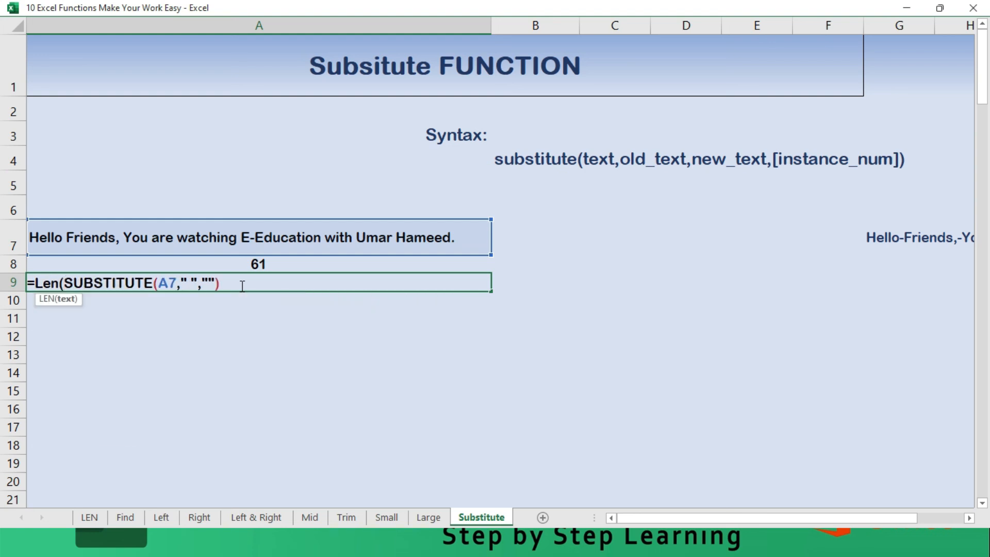
left_click(242, 287)
type("0")
key("BackSpace")
type(")")
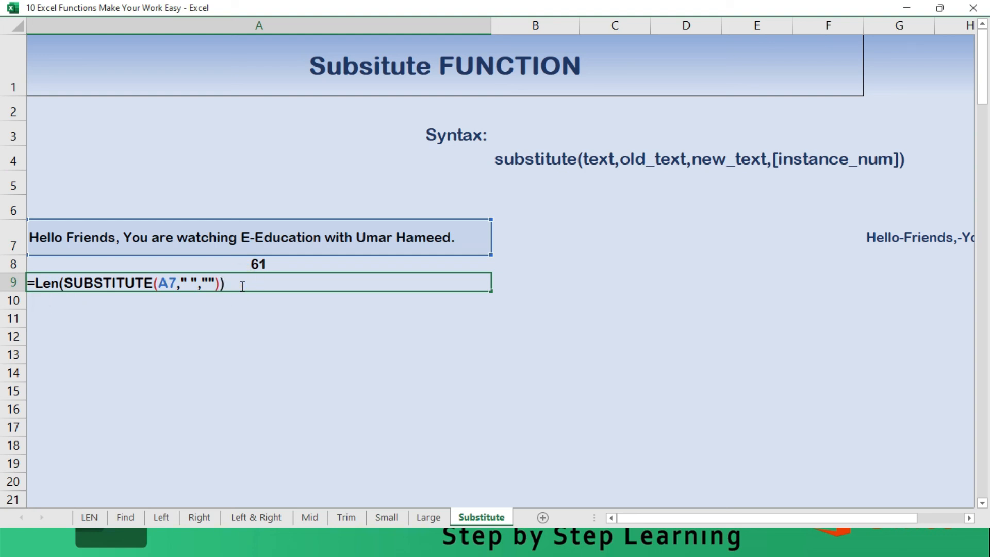
key("Return")
left_click(241, 286)
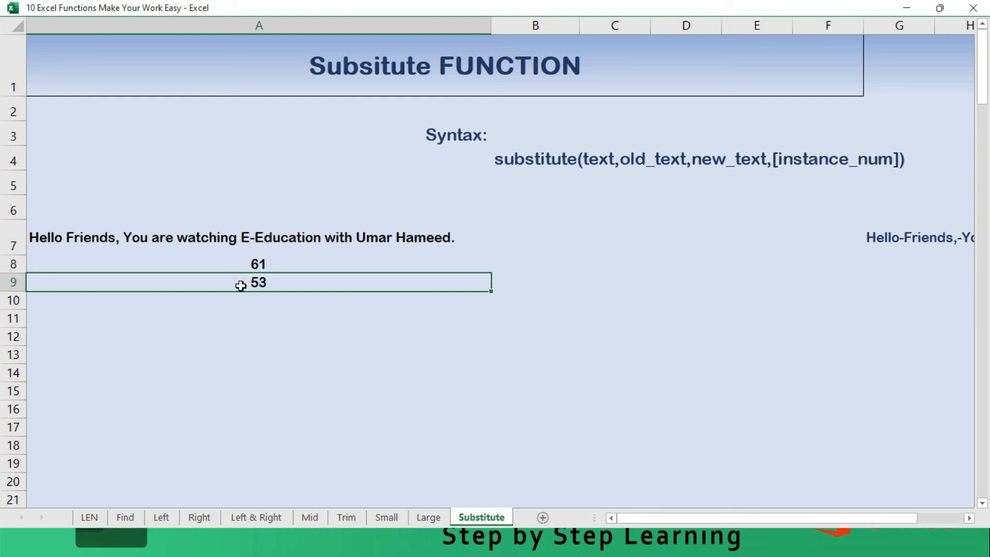
key("Down")
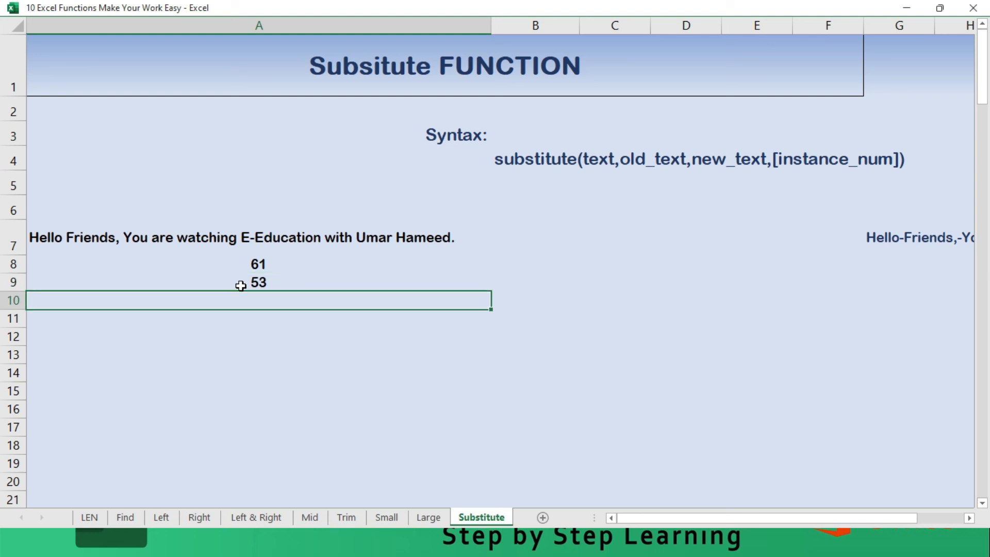